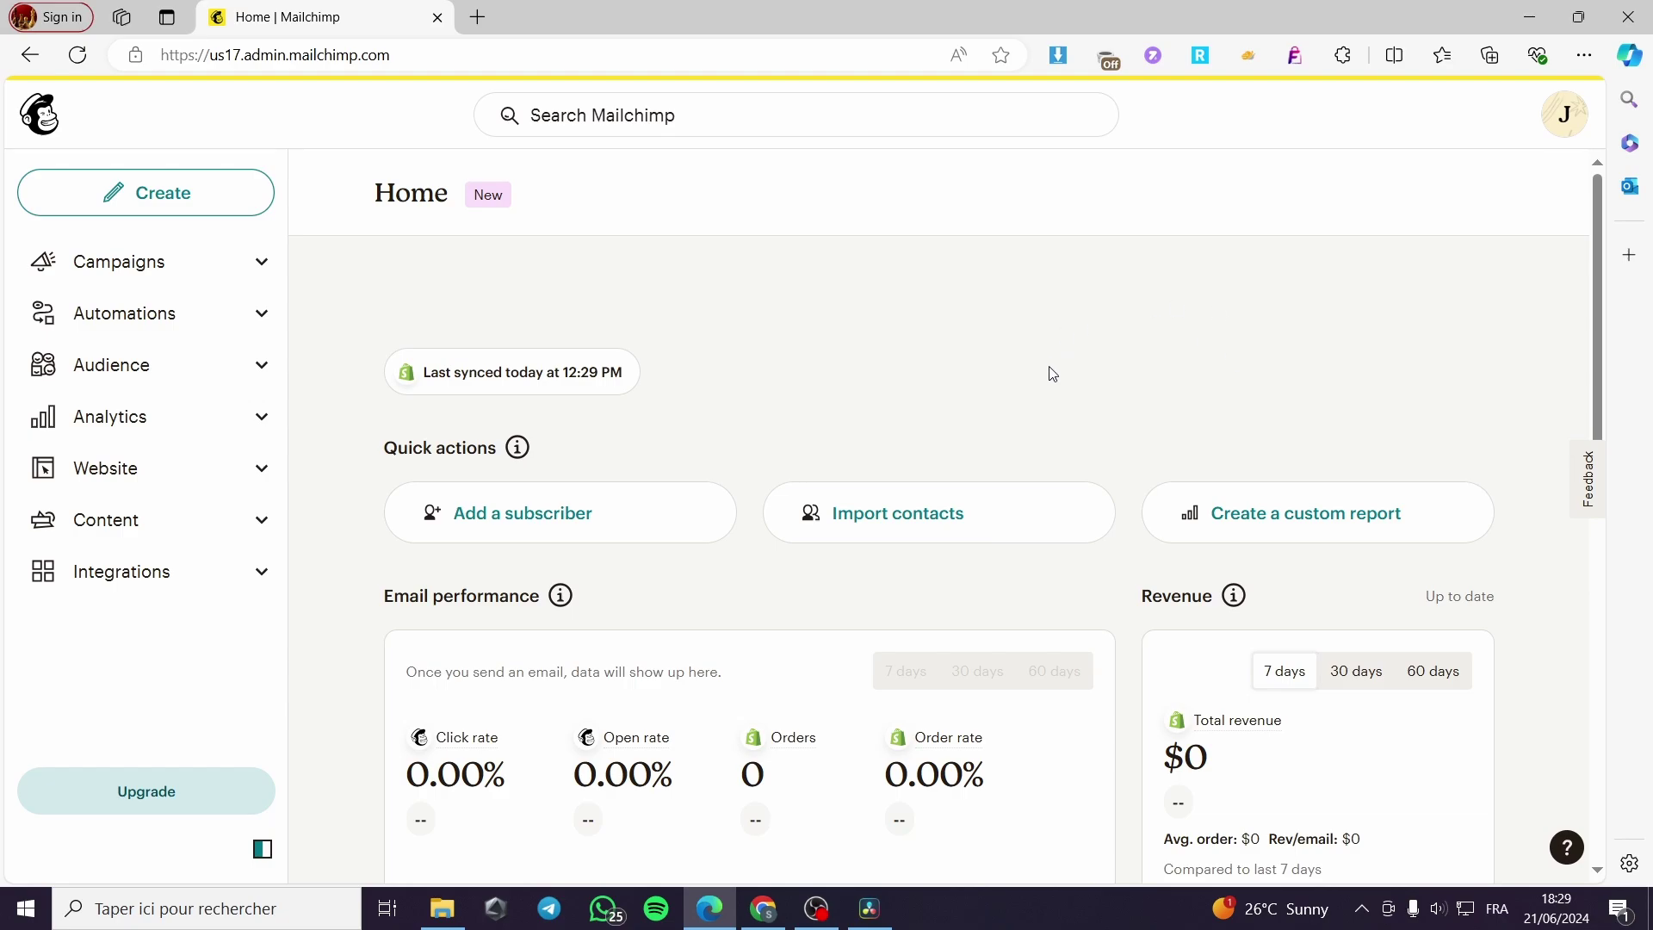
Open the Create page showing Regular email, Automation and Landing page starting points
{"action": "scroll", "coordinate": [1052, 374], "scroll_direction": "down", "scroll_amount": 5}
{"action": "scroll", "coordinate": [834, 488], "scroll_direction": "up", "scroll_amount": 5}
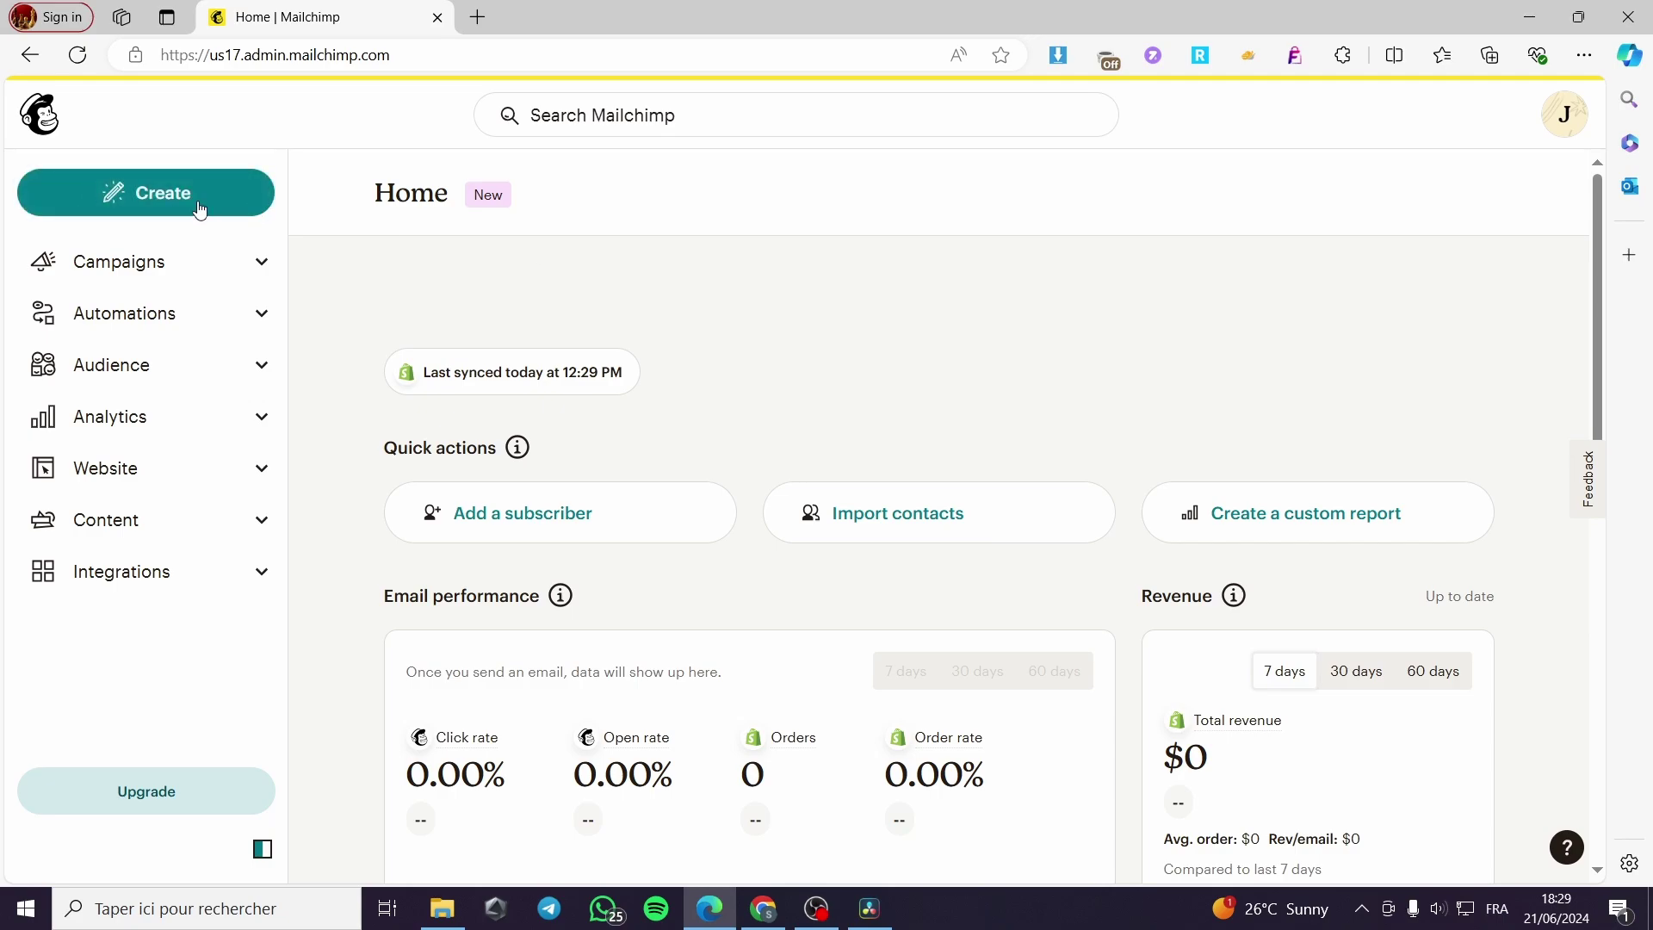
{"action": "left_click", "coordinate": [139, 196]}
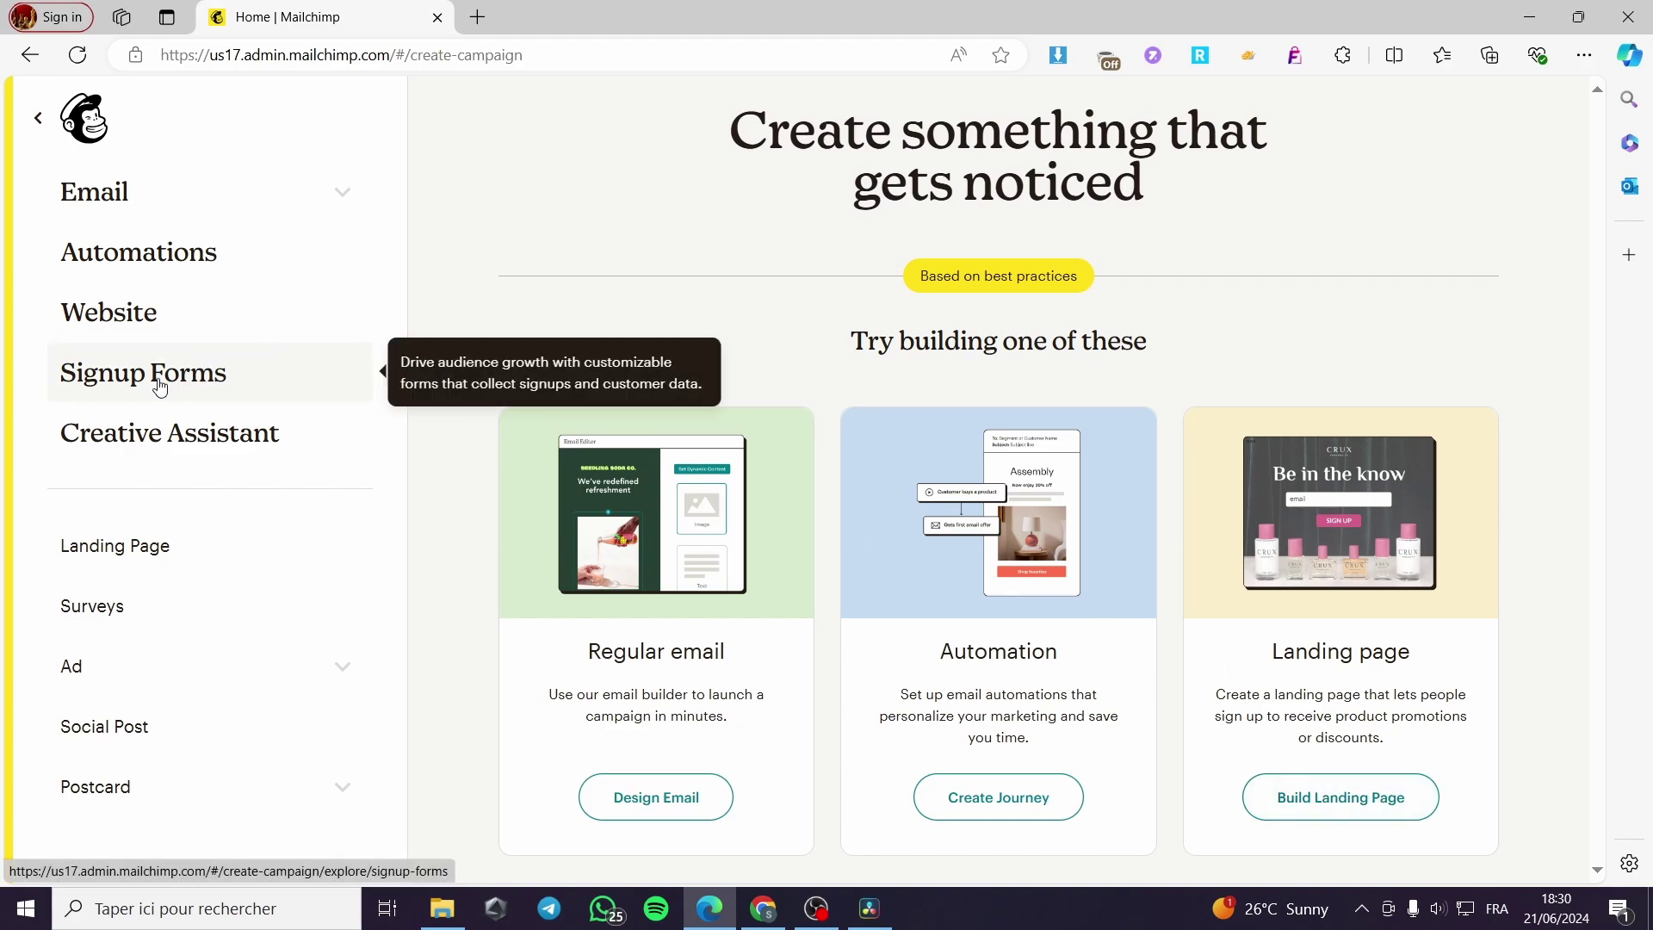
Pick the Signup landing page card under Signup Forms to begin its setup
{"action": "left_click", "coordinate": [112, 387]}
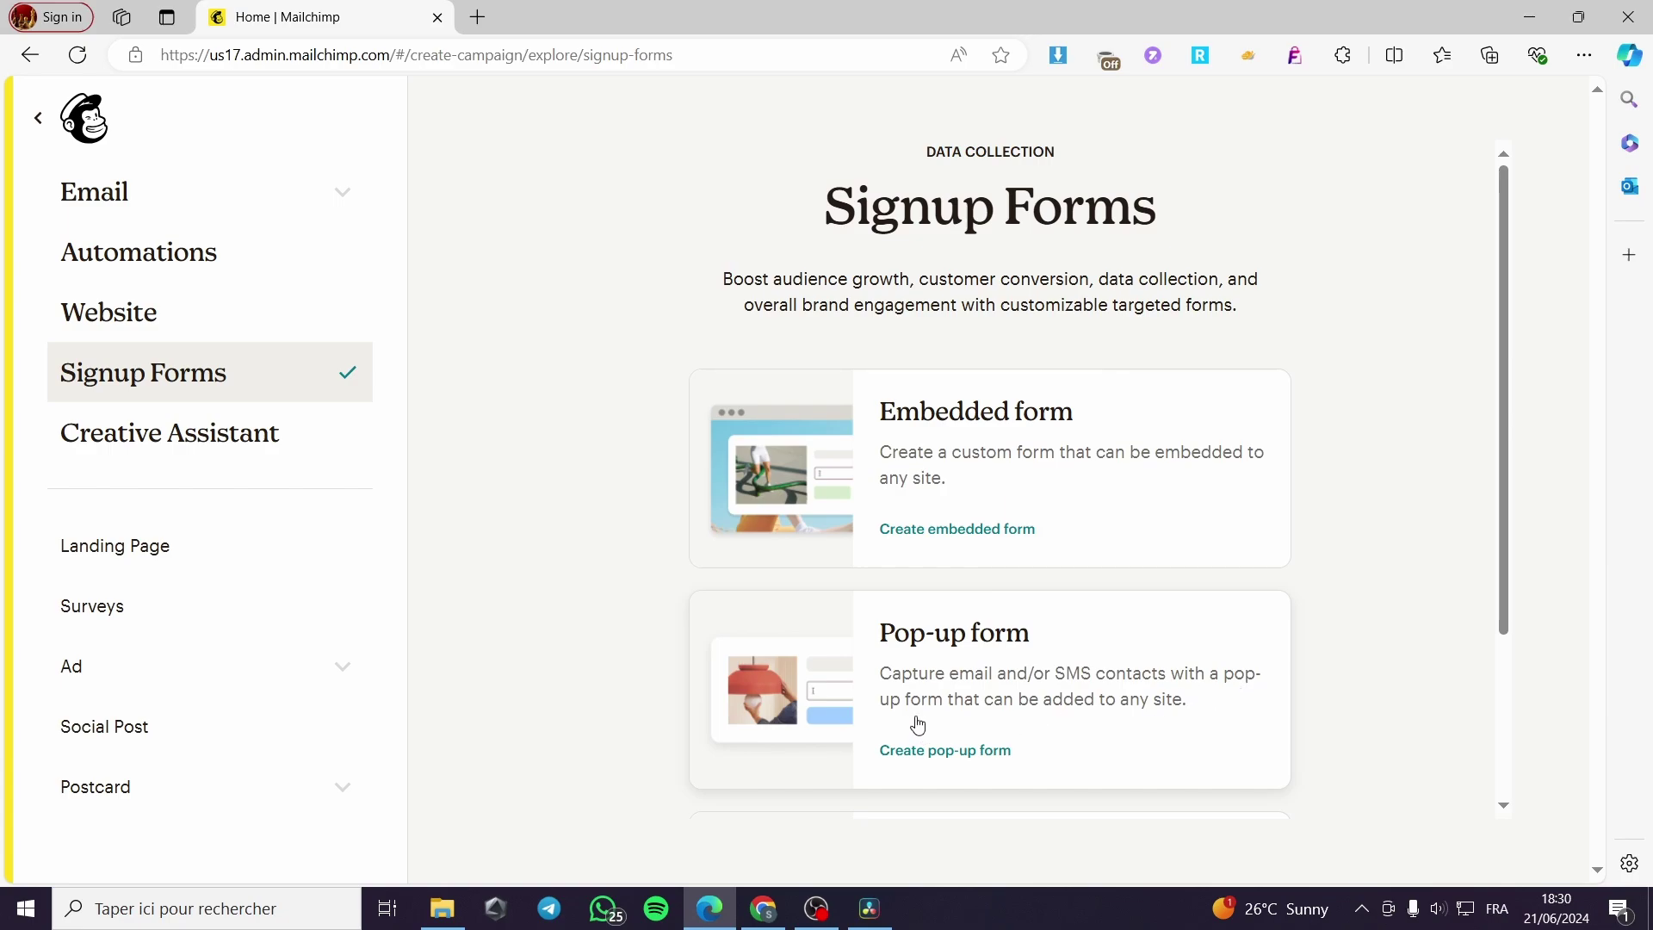
{"action": "scroll", "coordinate": [1031, 717], "scroll_direction": "down", "scroll_amount": 2}
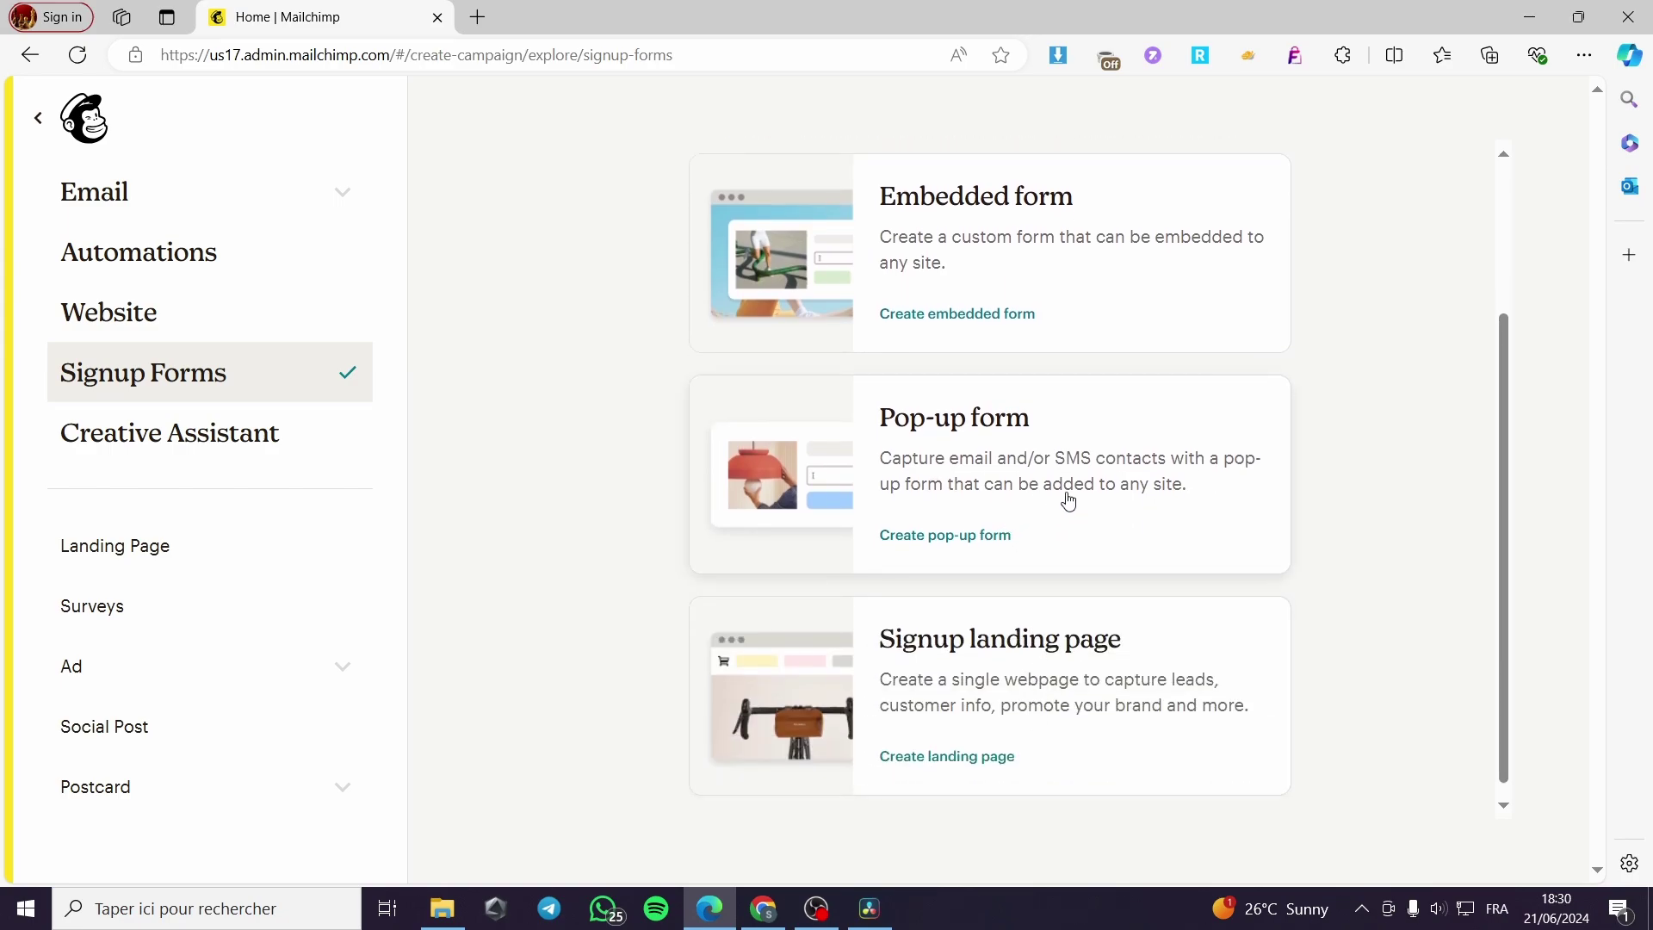
{"action": "scroll", "coordinate": [1133, 502], "scroll_direction": "down", "scroll_amount": 1}
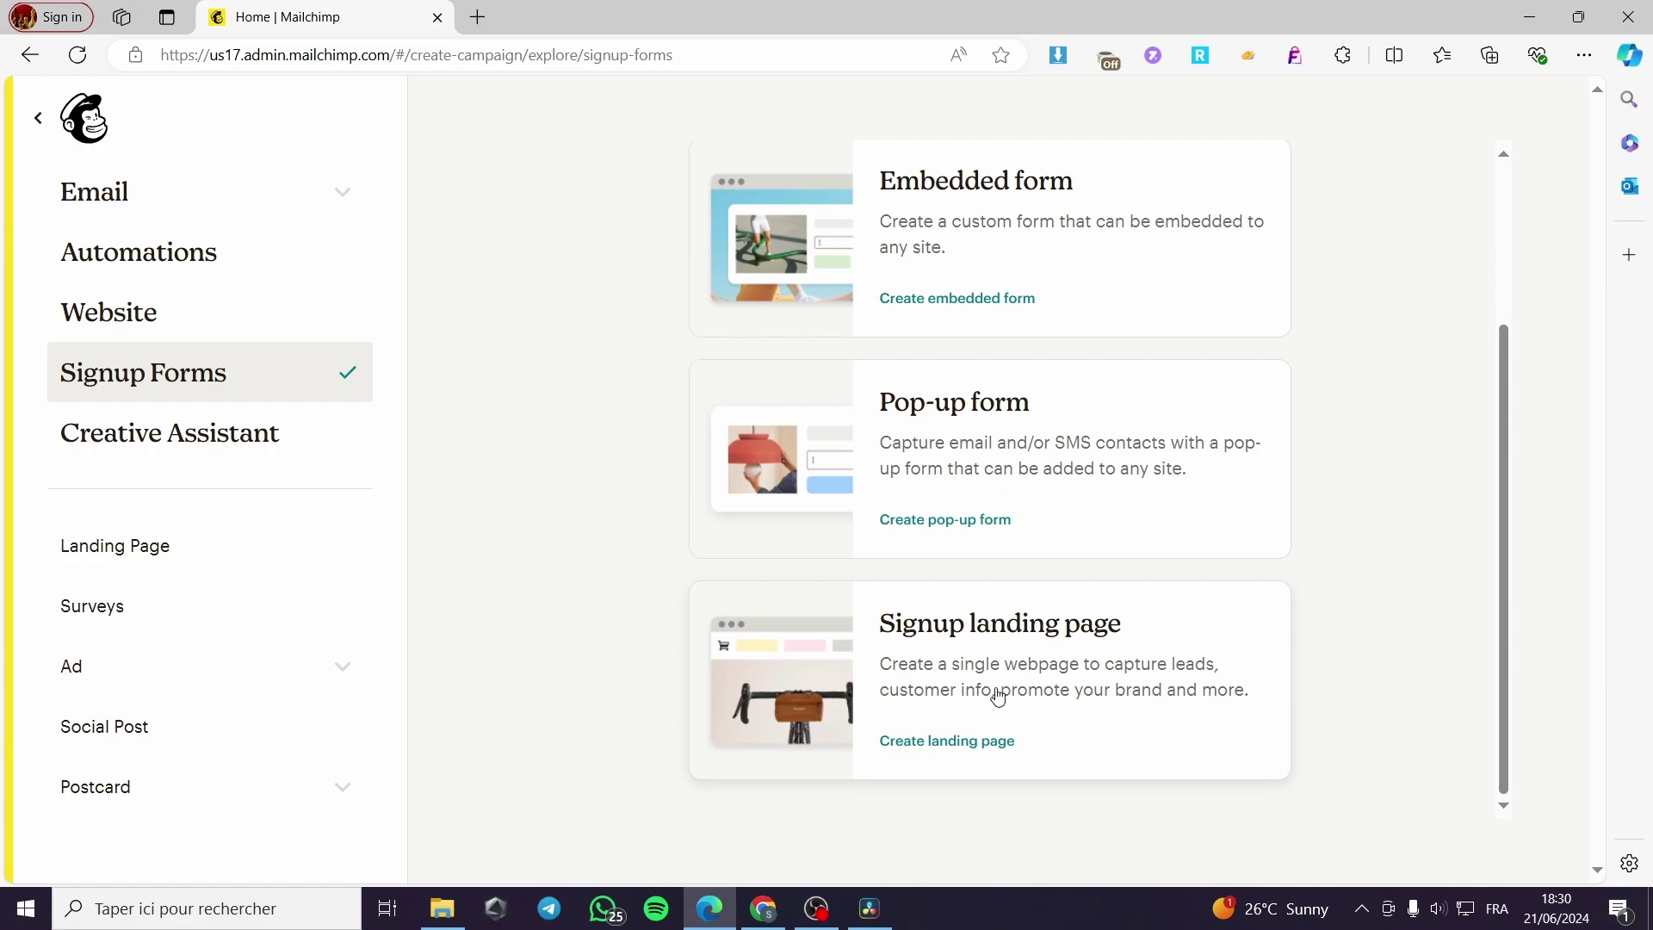
{"action": "left_click", "coordinate": [957, 702]}
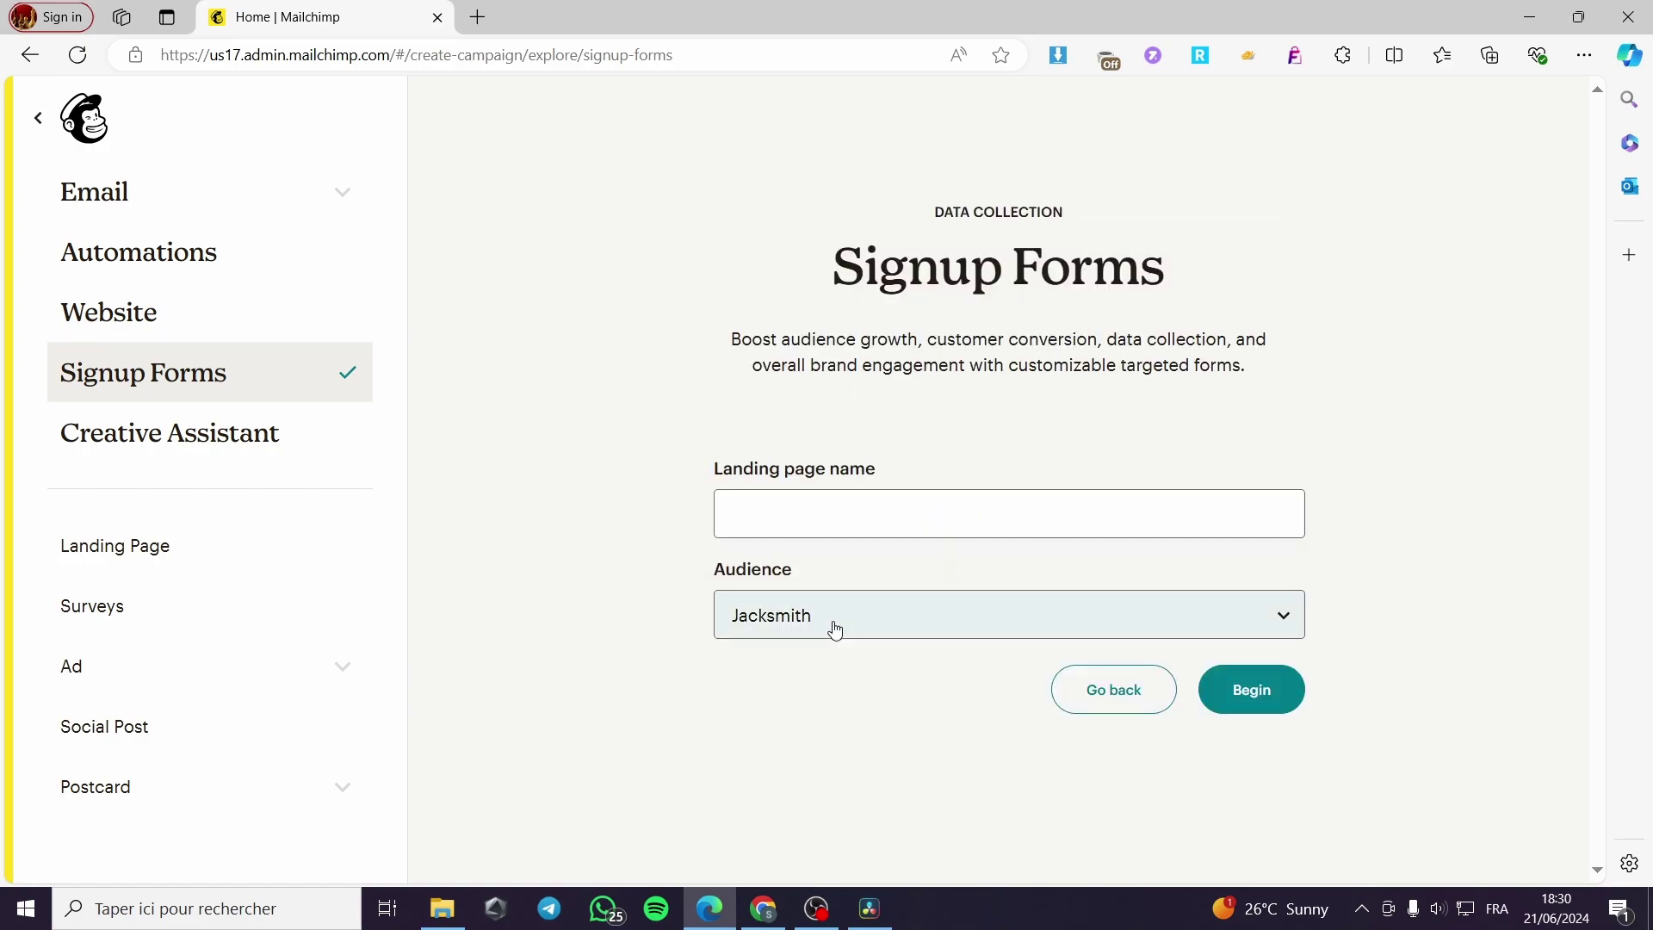
Name the landing page 'Email capture', keep the existing audience, and begin building
{"action": "left_click", "coordinate": [842, 516]}
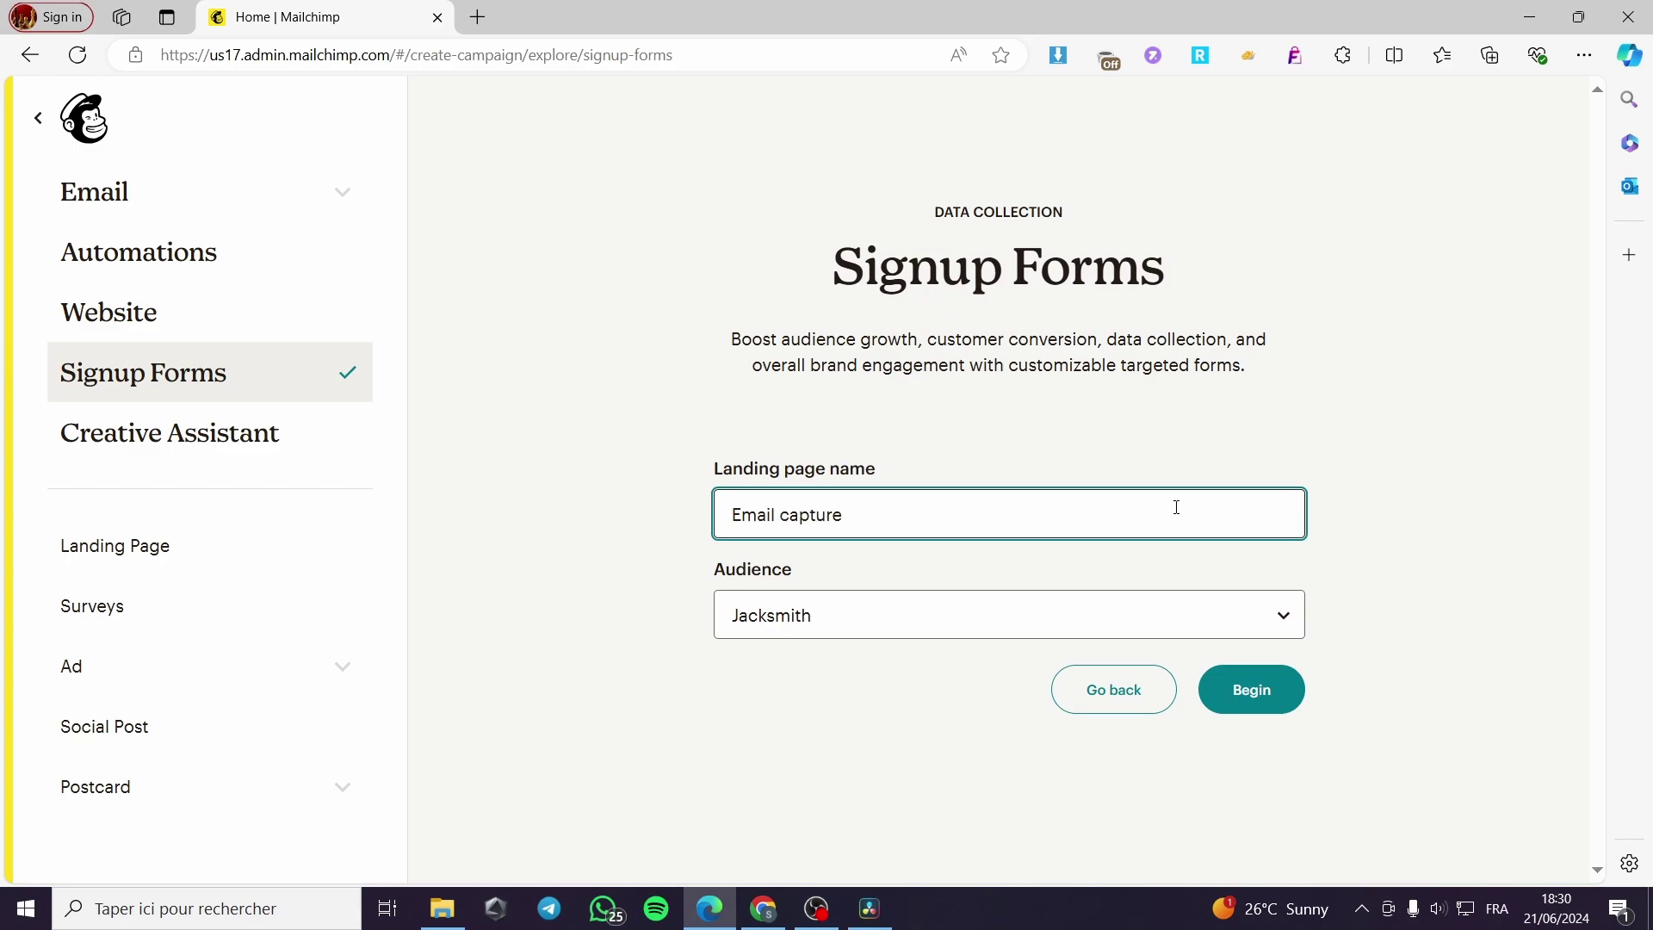
{"action": "left_click", "coordinate": [875, 617]}
{"action": "left_click", "coordinate": [843, 650]}
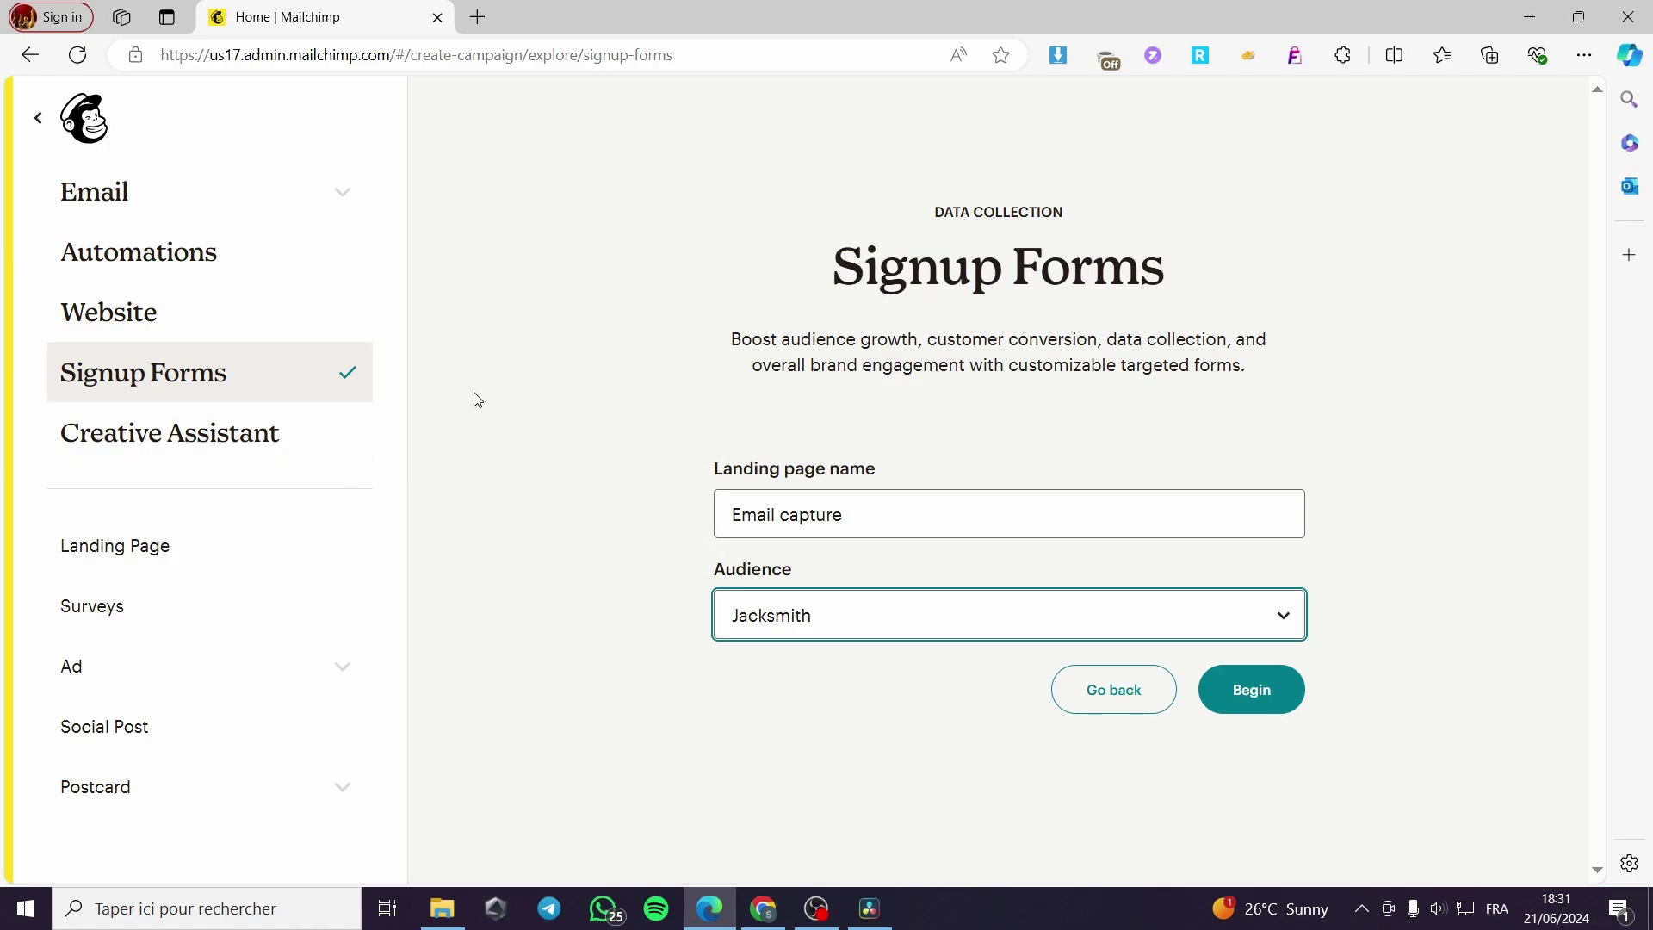
{"action": "left_click", "coordinate": [1264, 701]}
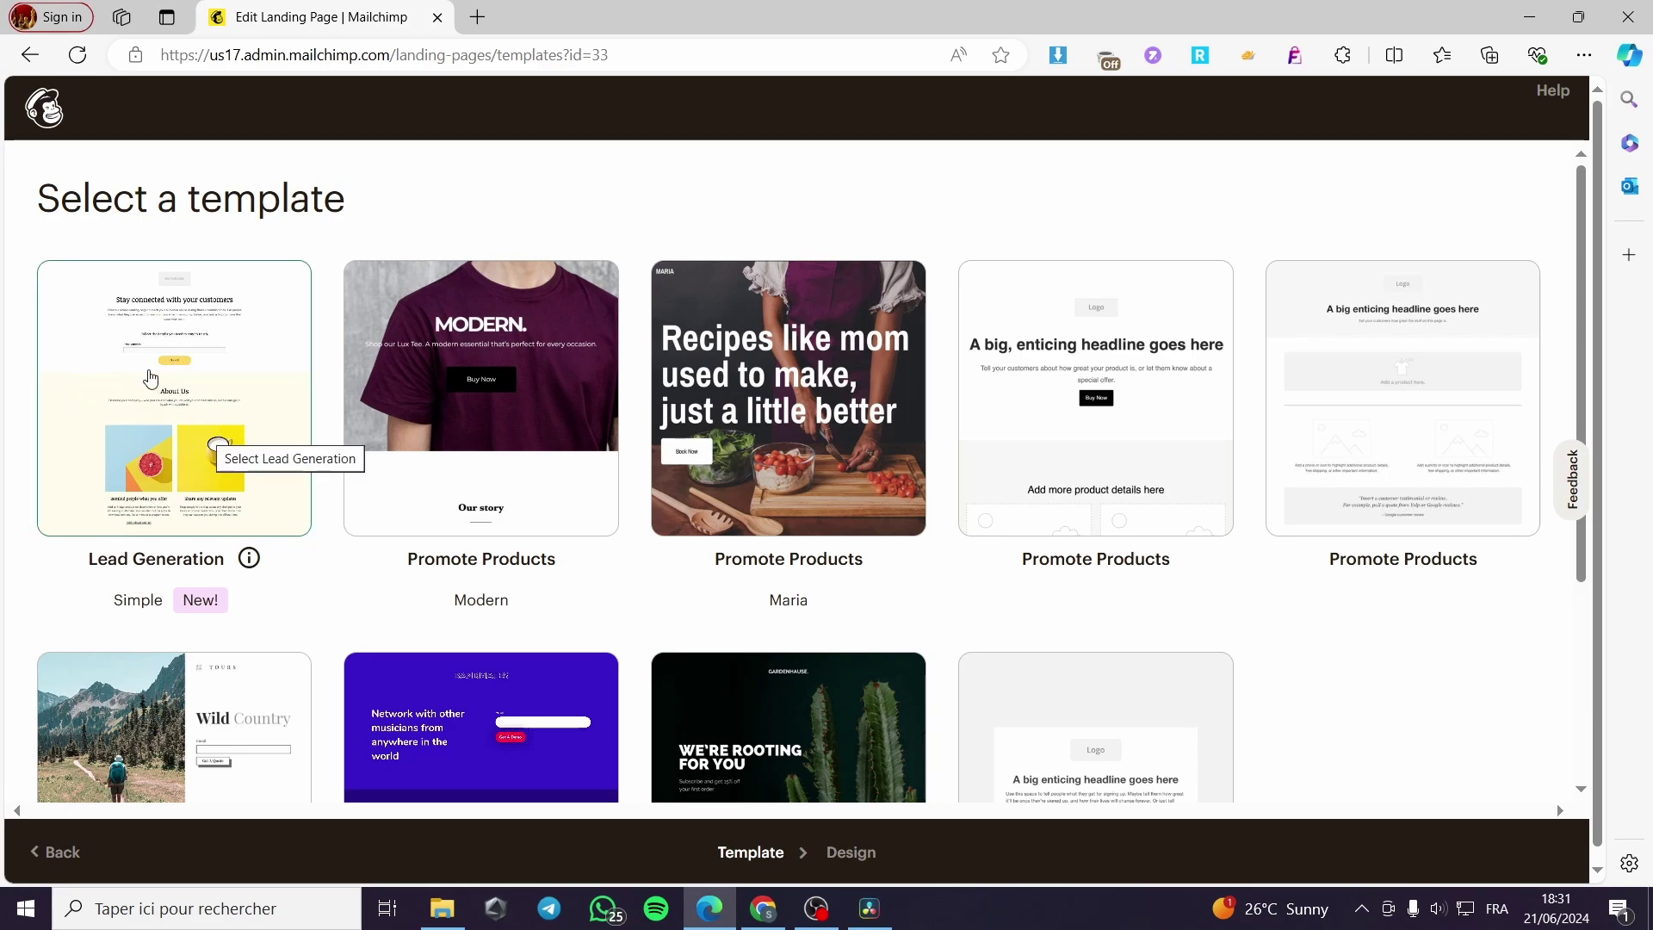
Apply the Bandmates Lead Generation template to the new landing page
{"action": "scroll", "coordinate": [172, 375], "scroll_direction": "down", "scroll_amount": 3}
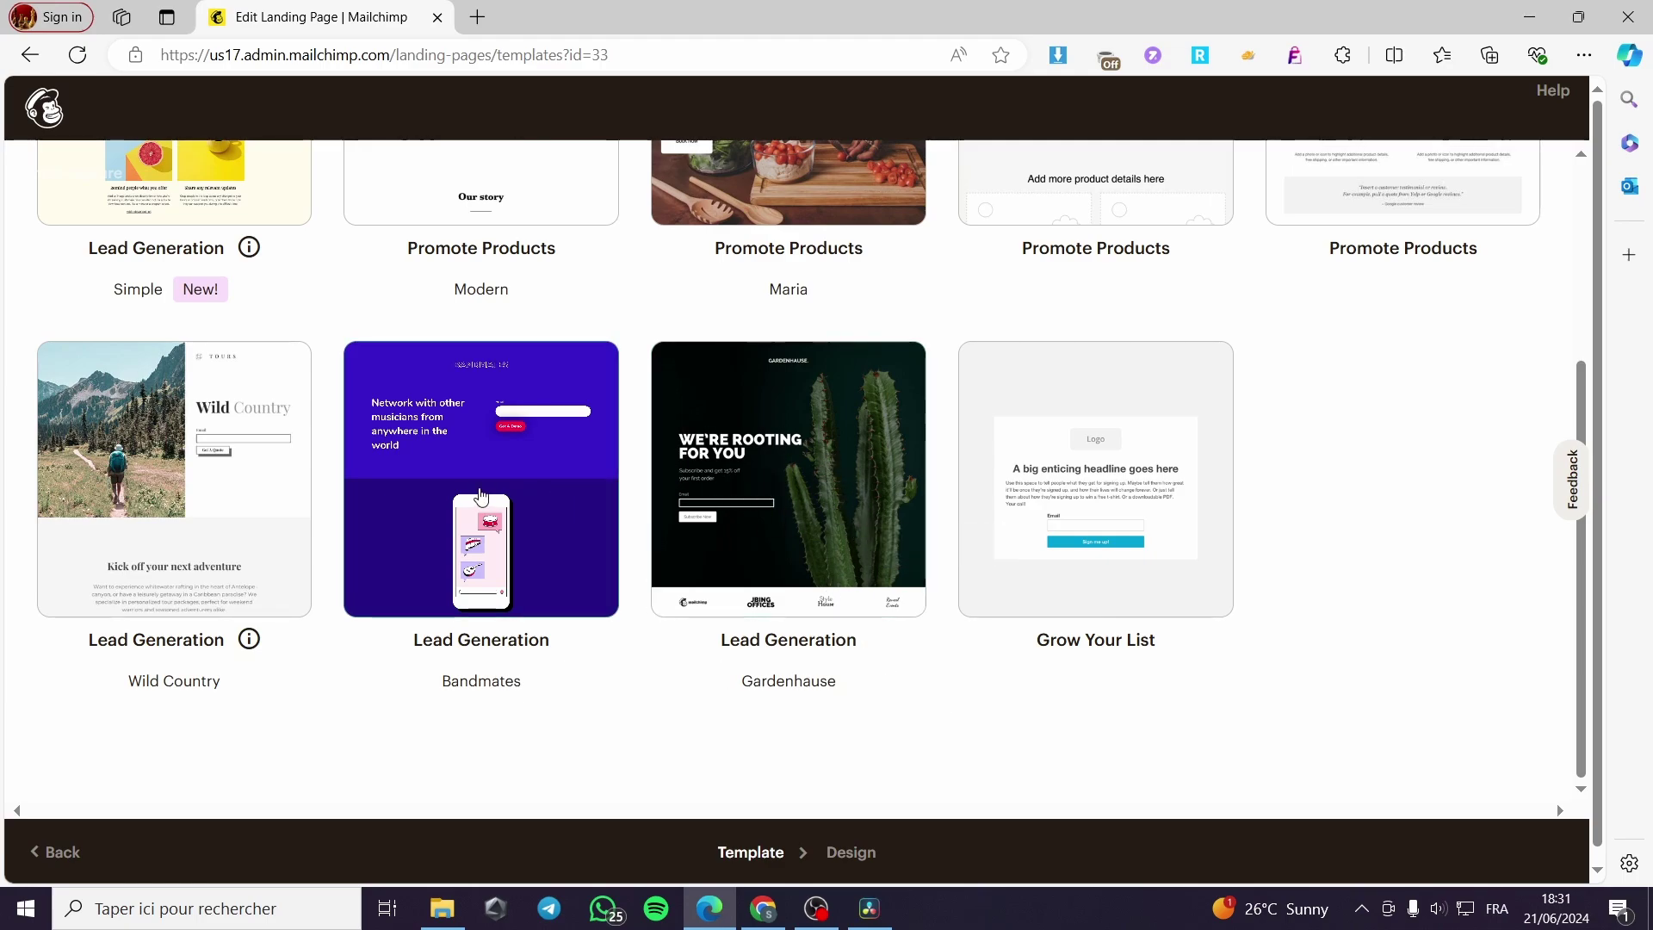
{"action": "scroll", "coordinate": [1015, 530], "scroll_direction": "up", "scroll_amount": 3}
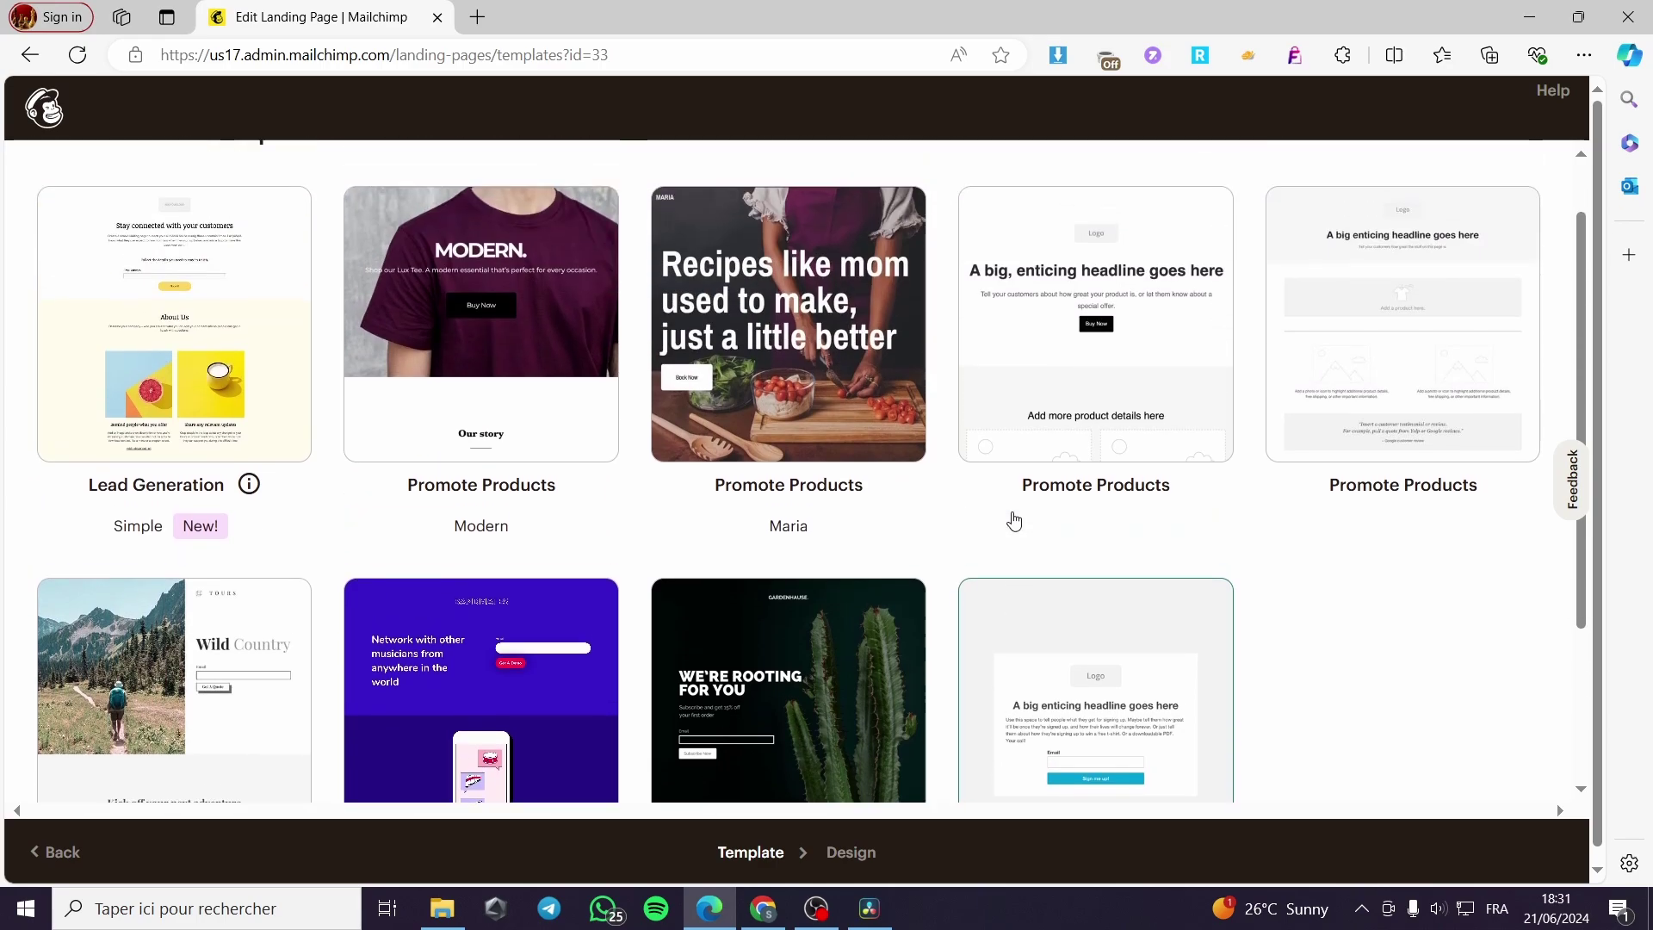
{"action": "scroll", "coordinate": [1077, 499], "scroll_direction": "down", "scroll_amount": 2}
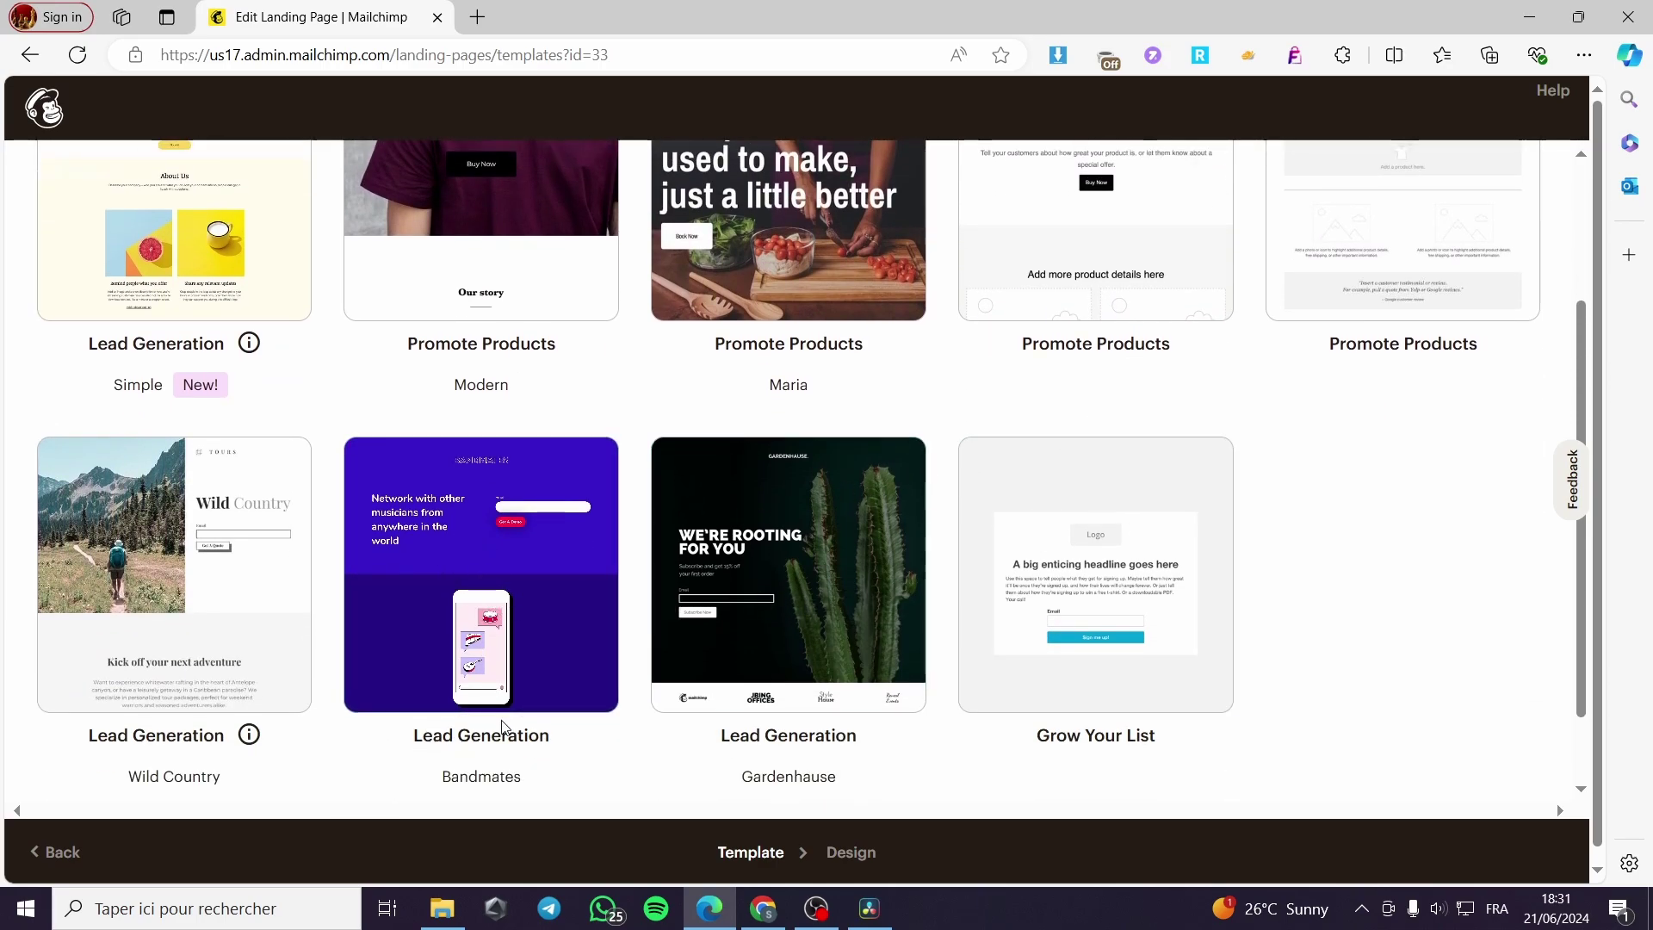
{"action": "left_click", "coordinate": [517, 605]}
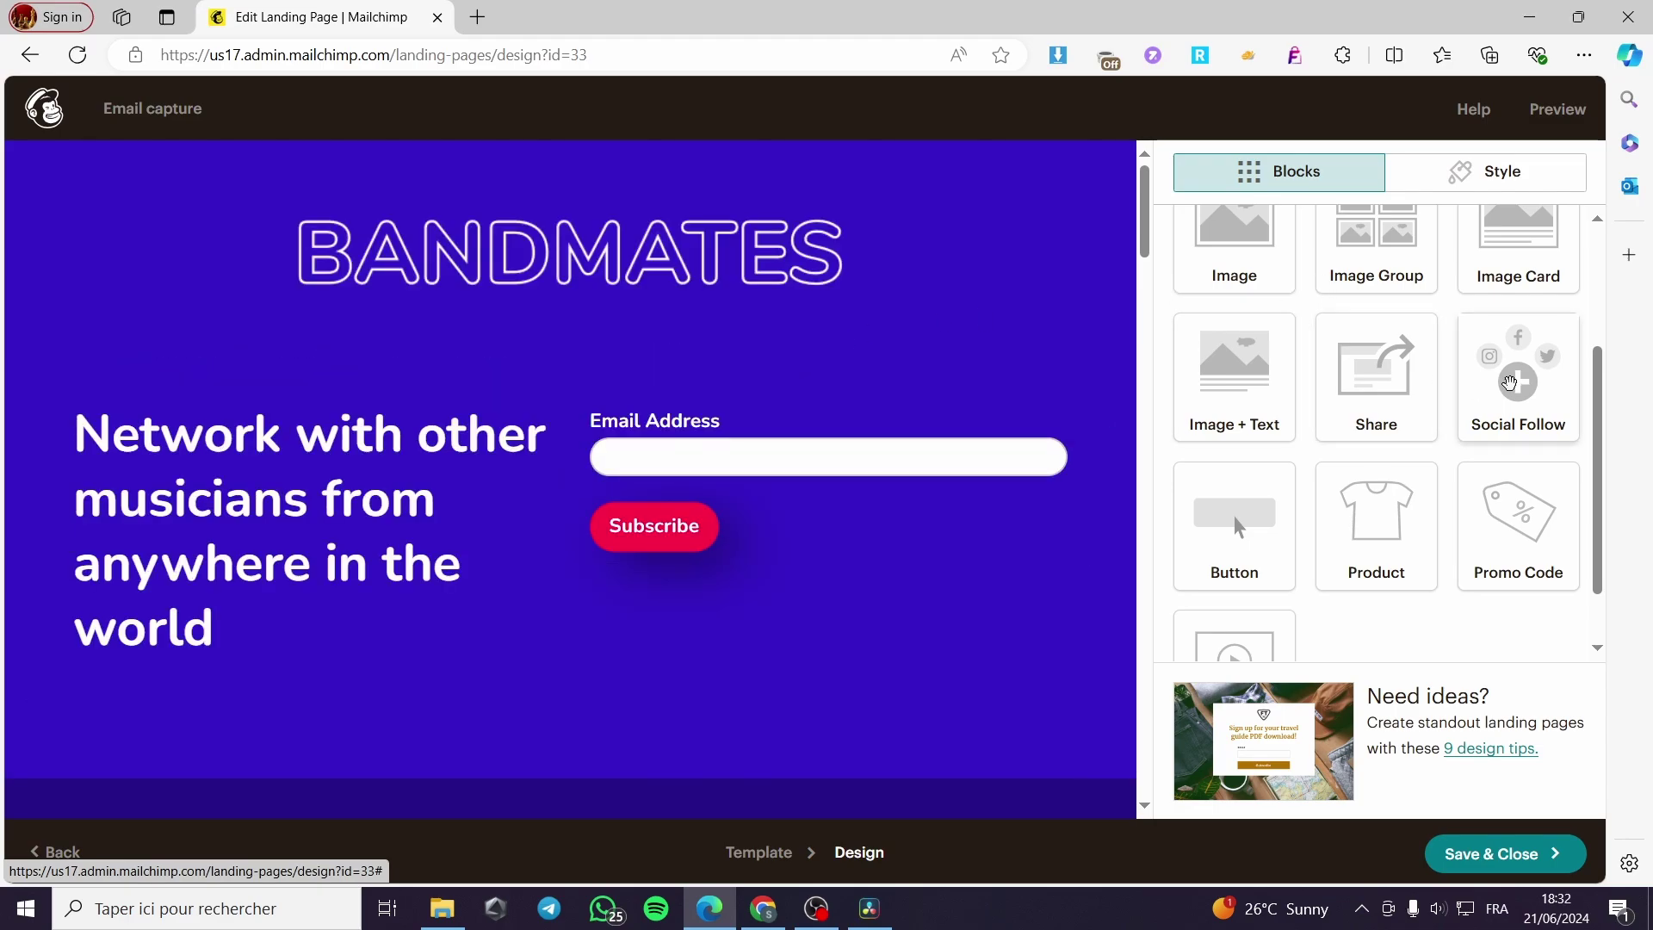
Look over the page's Style settings, then return to the Blocks list
{"action": "scroll", "coordinate": [1287, 387], "scroll_direction": "up", "scroll_amount": 3}
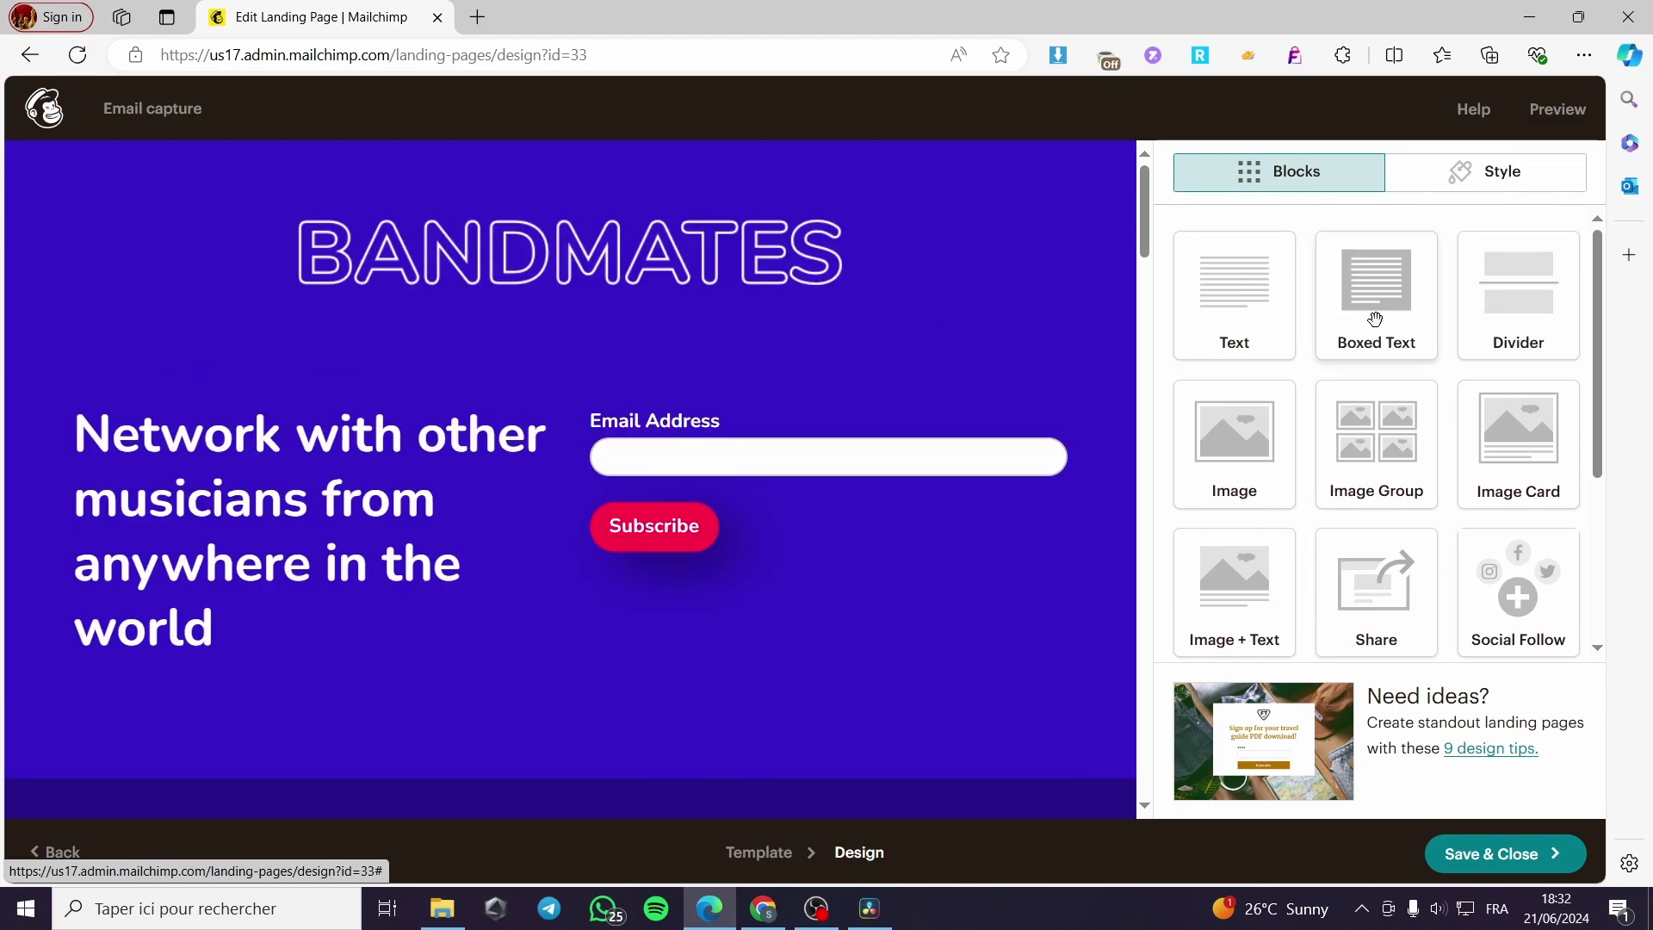
{"action": "left_click_drag", "start_coordinate": [1231, 315], "coordinate": [1368, 231]}
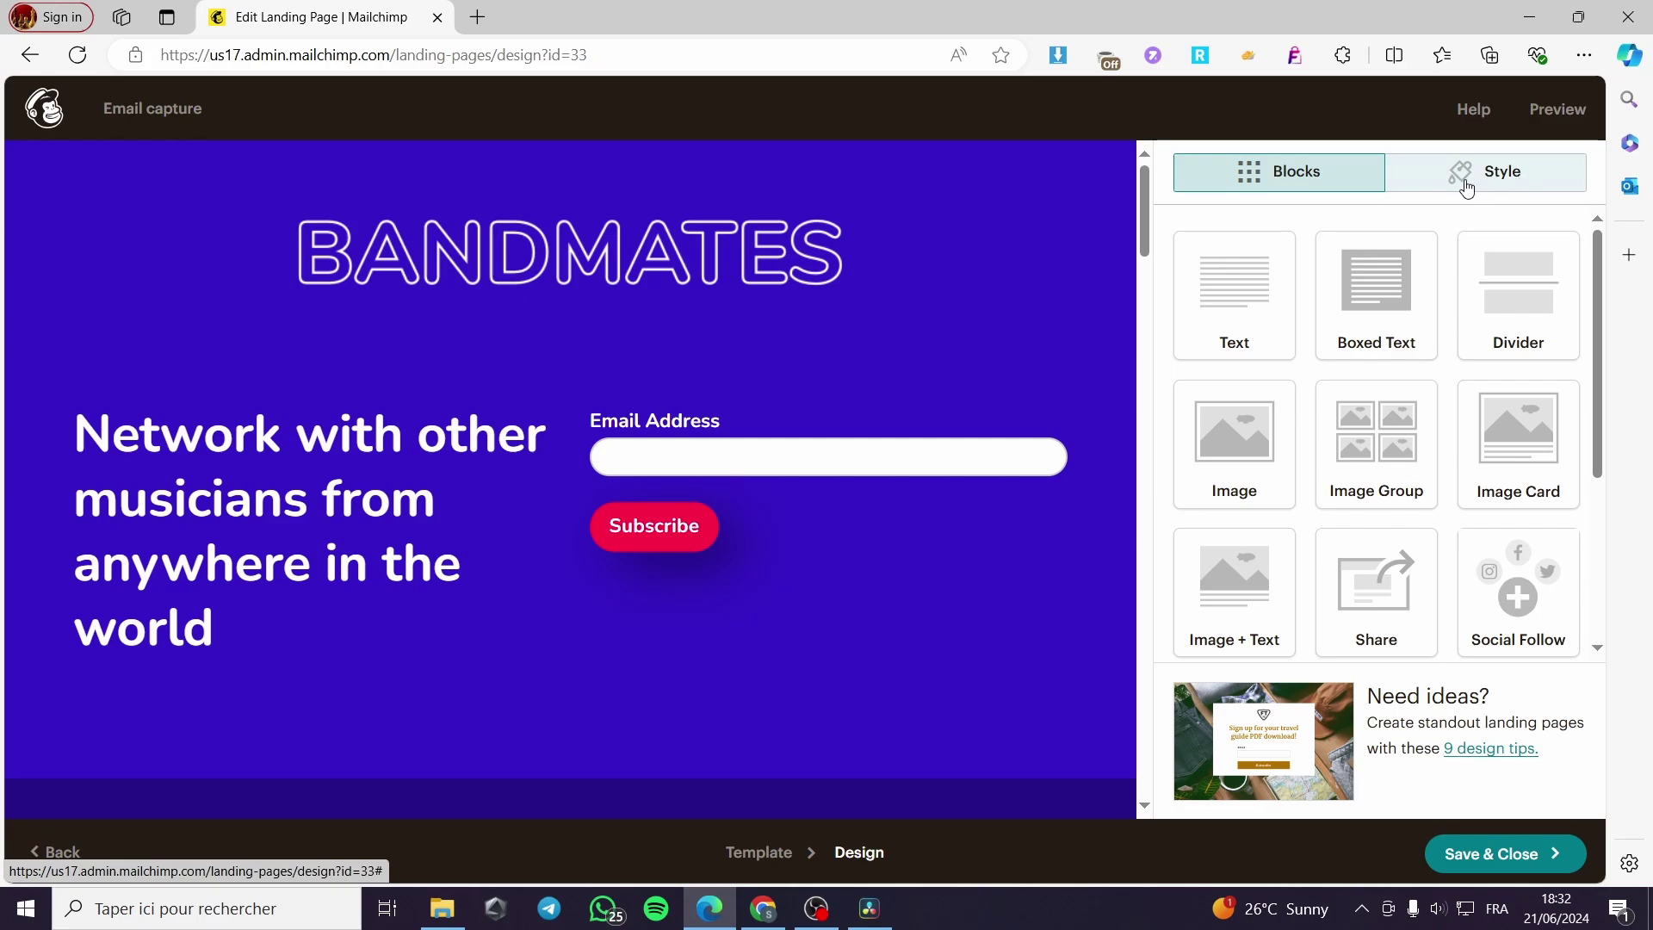
{"action": "left_click", "coordinate": [1529, 178]}
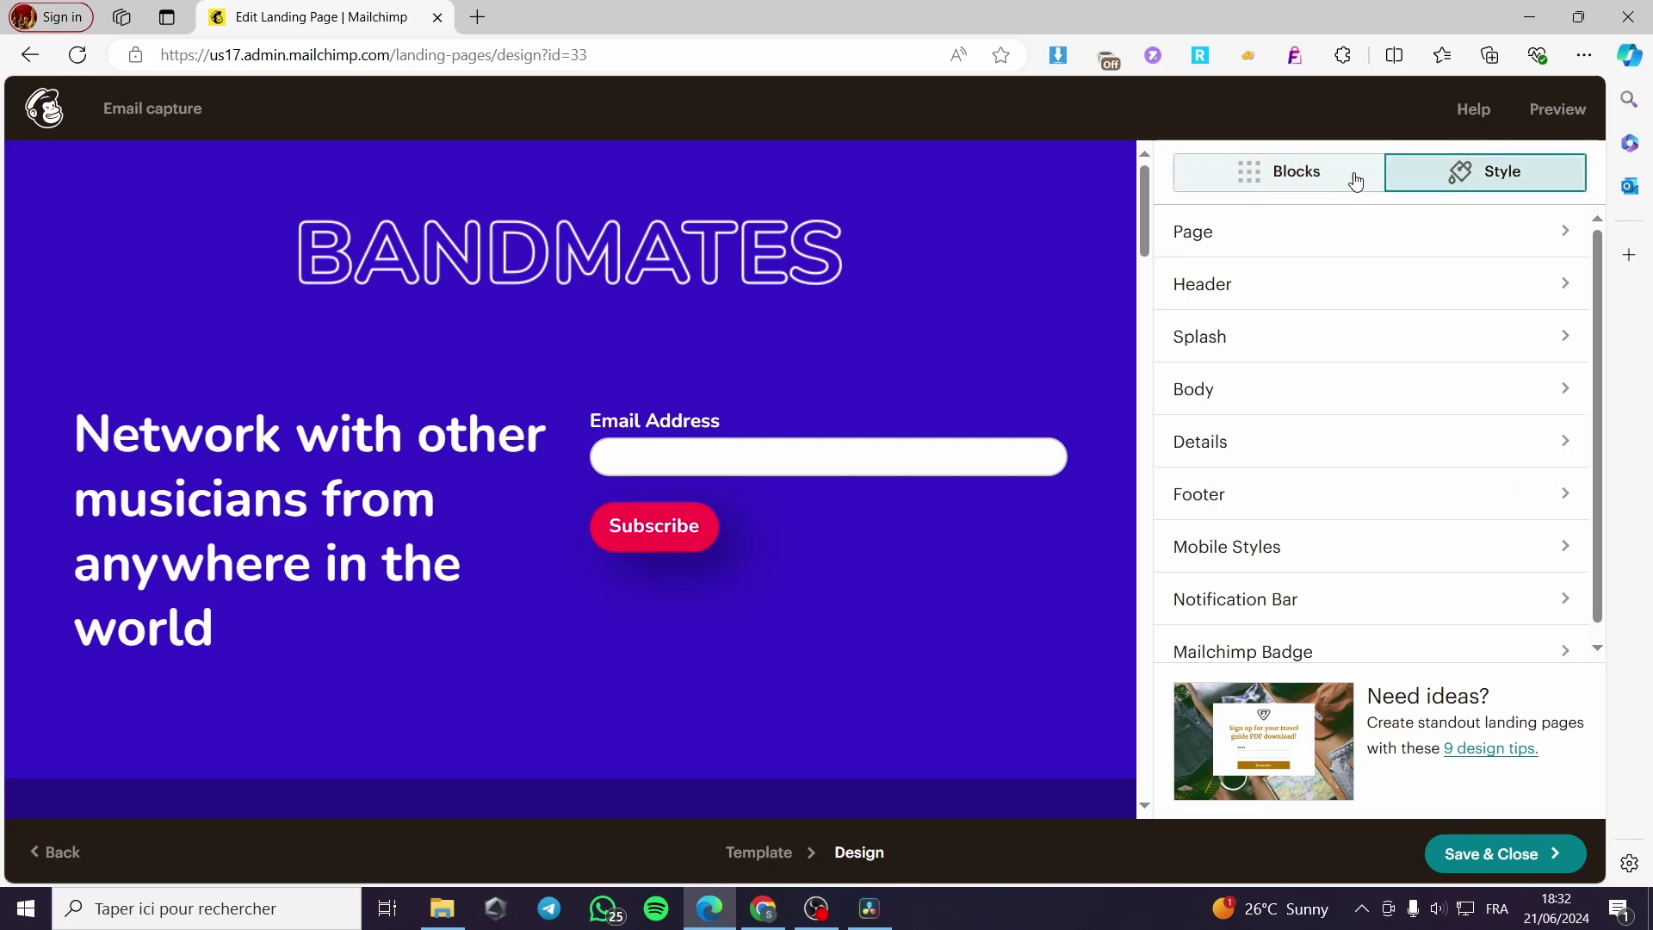
{"action": "left_click", "coordinate": [1357, 181]}
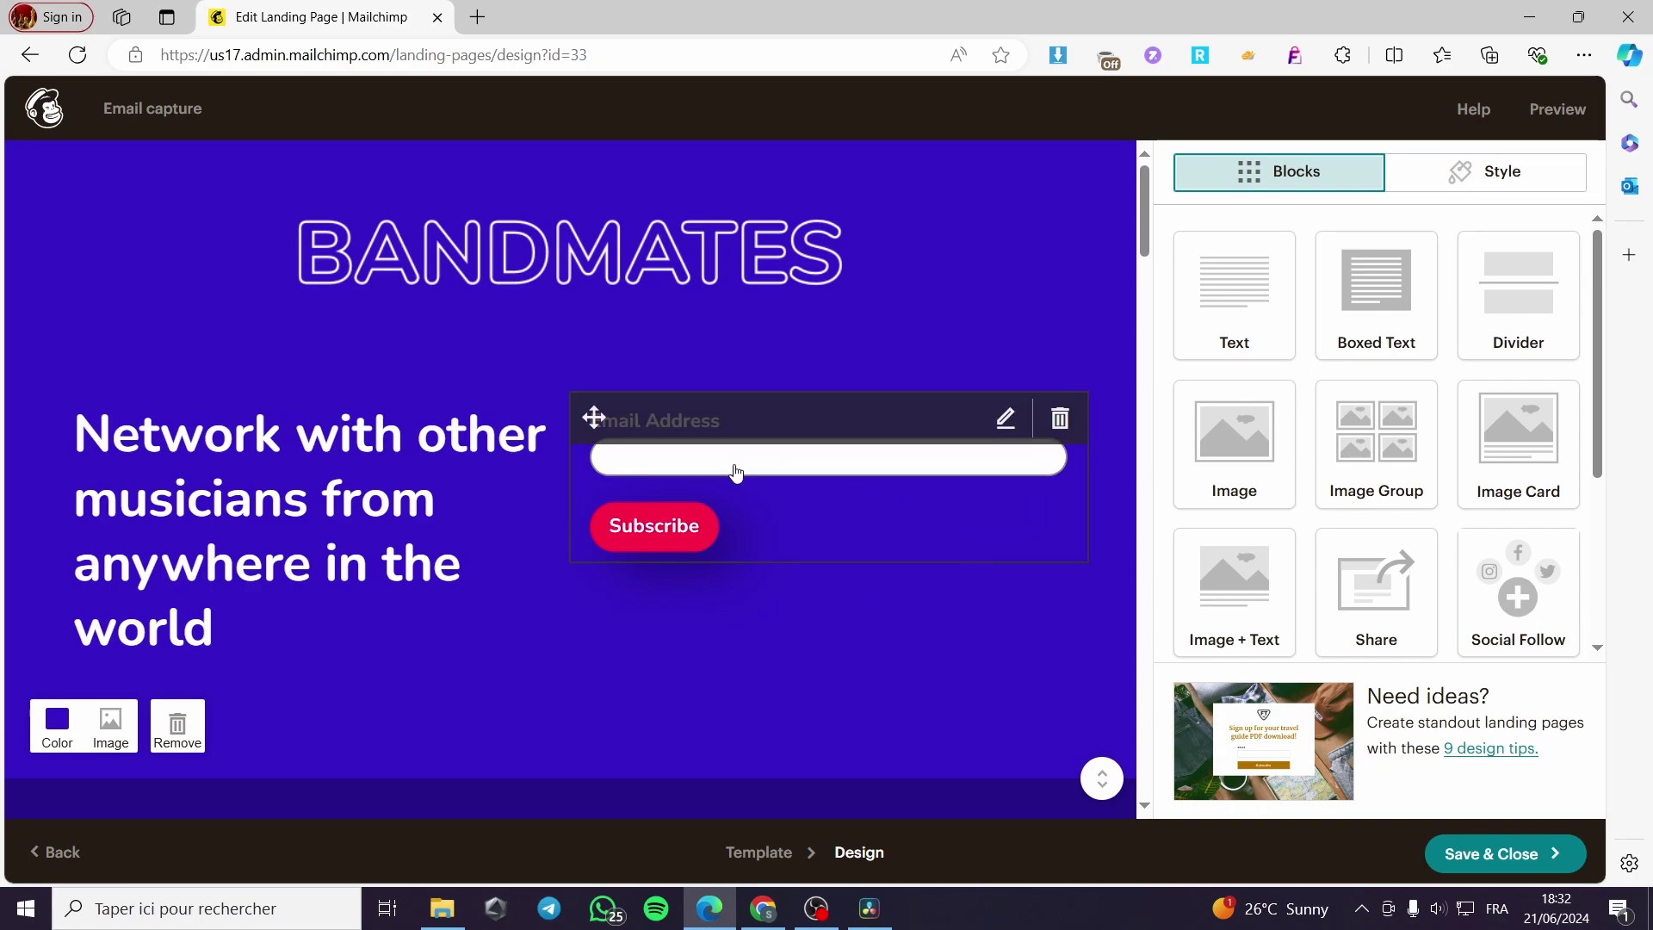
Select the email signup form block on the canvas and open its field settings
{"action": "scroll", "coordinate": [1322, 531], "scroll_direction": "down", "scroll_amount": 2}
{"action": "scroll", "coordinate": [1322, 532], "scroll_direction": "down", "scroll_amount": 1}
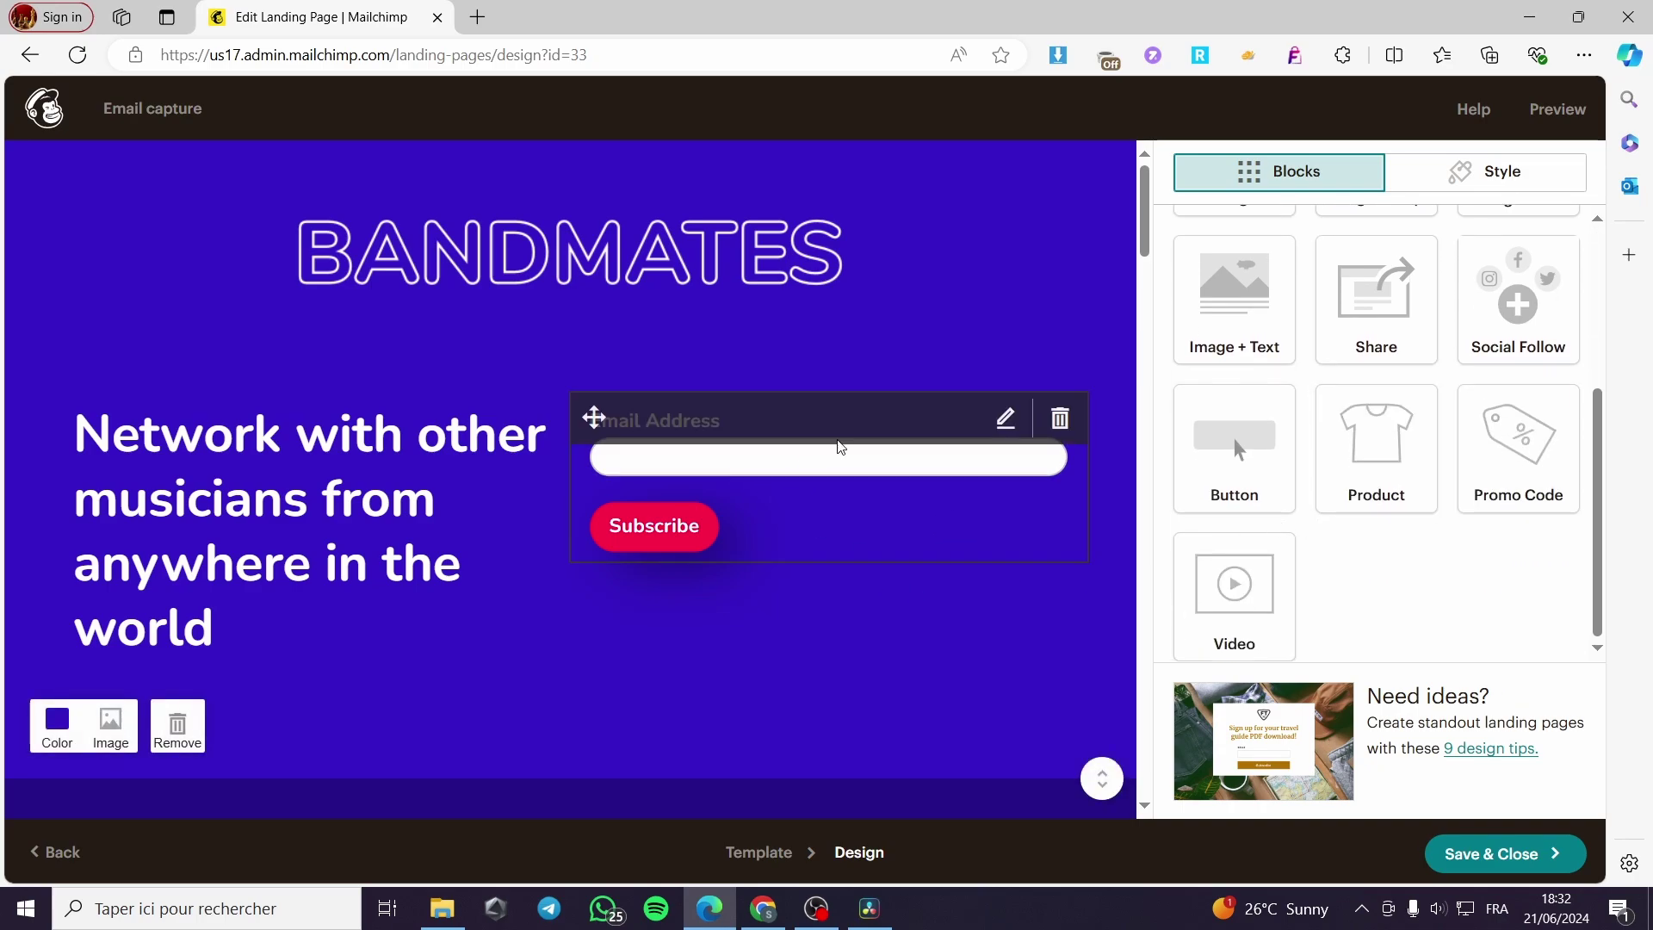
{"action": "scroll", "coordinate": [1365, 499], "scroll_direction": "up", "scroll_amount": 3}
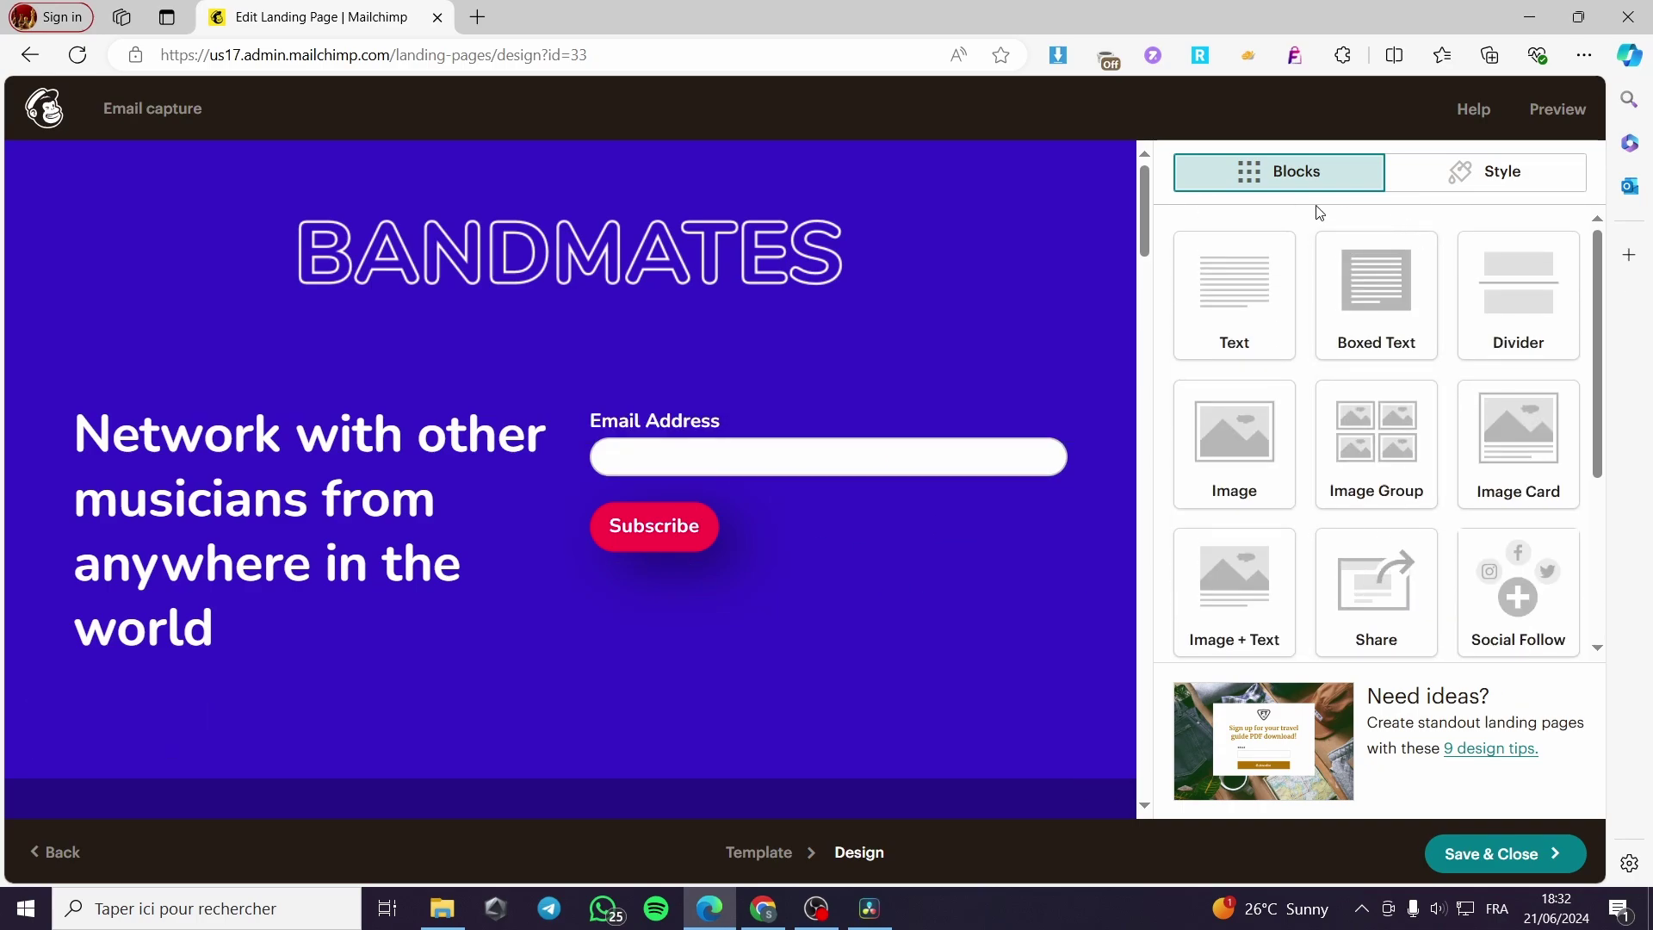
{"action": "left_click", "coordinate": [967, 467]}
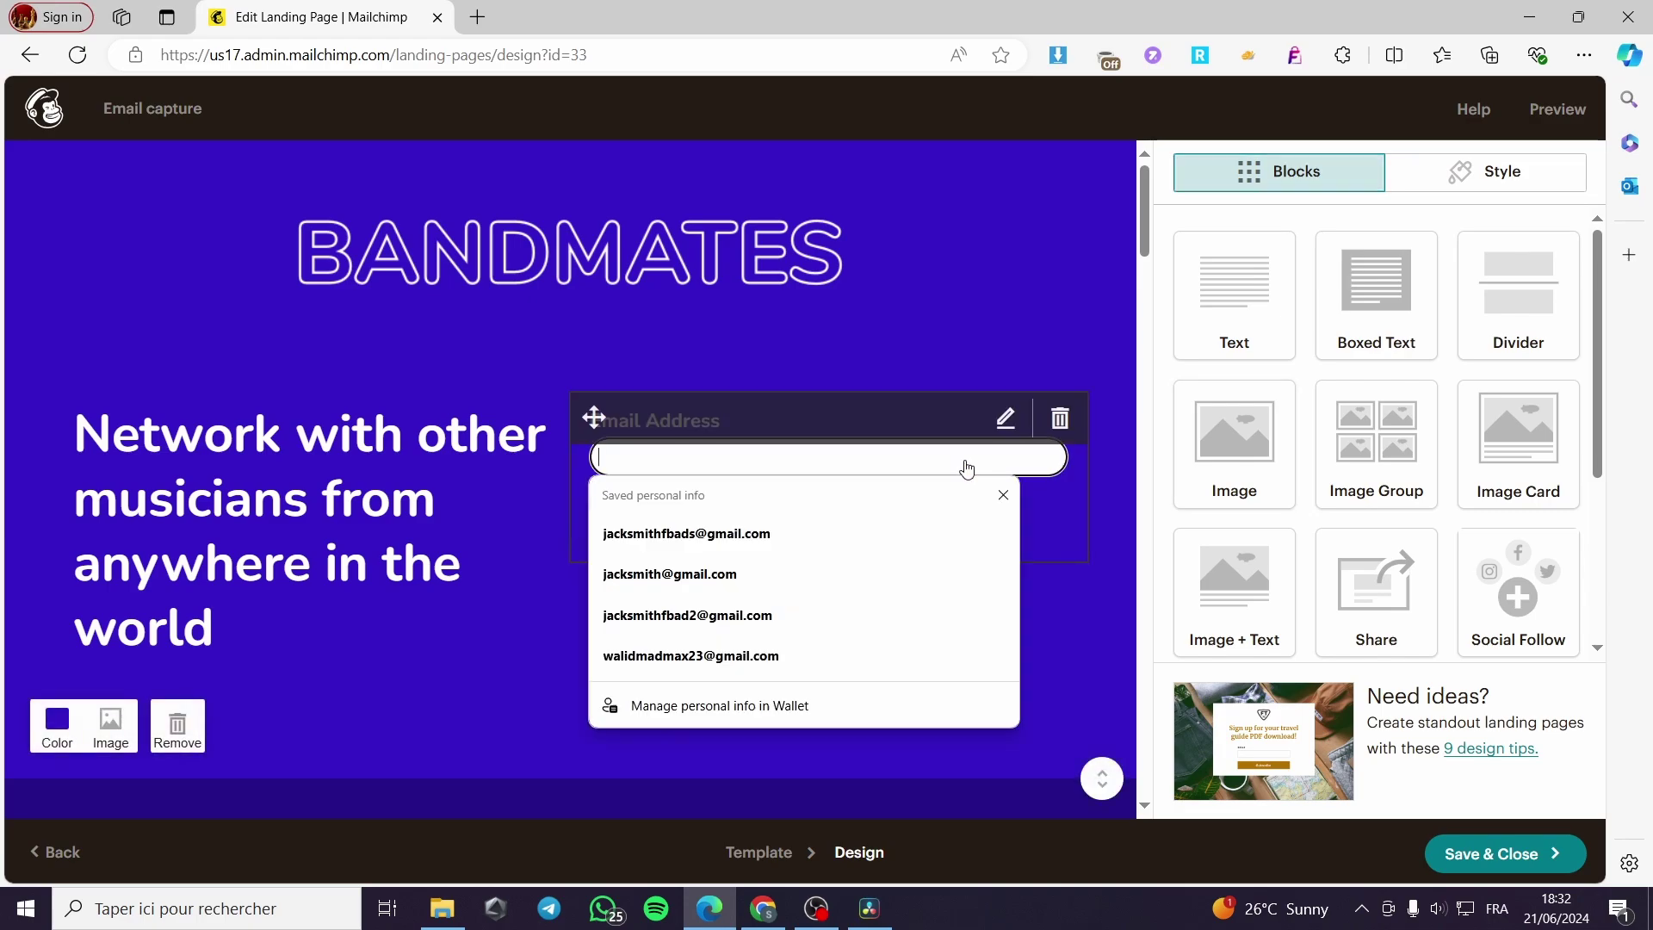
{"action": "left_click", "coordinate": [878, 458]}
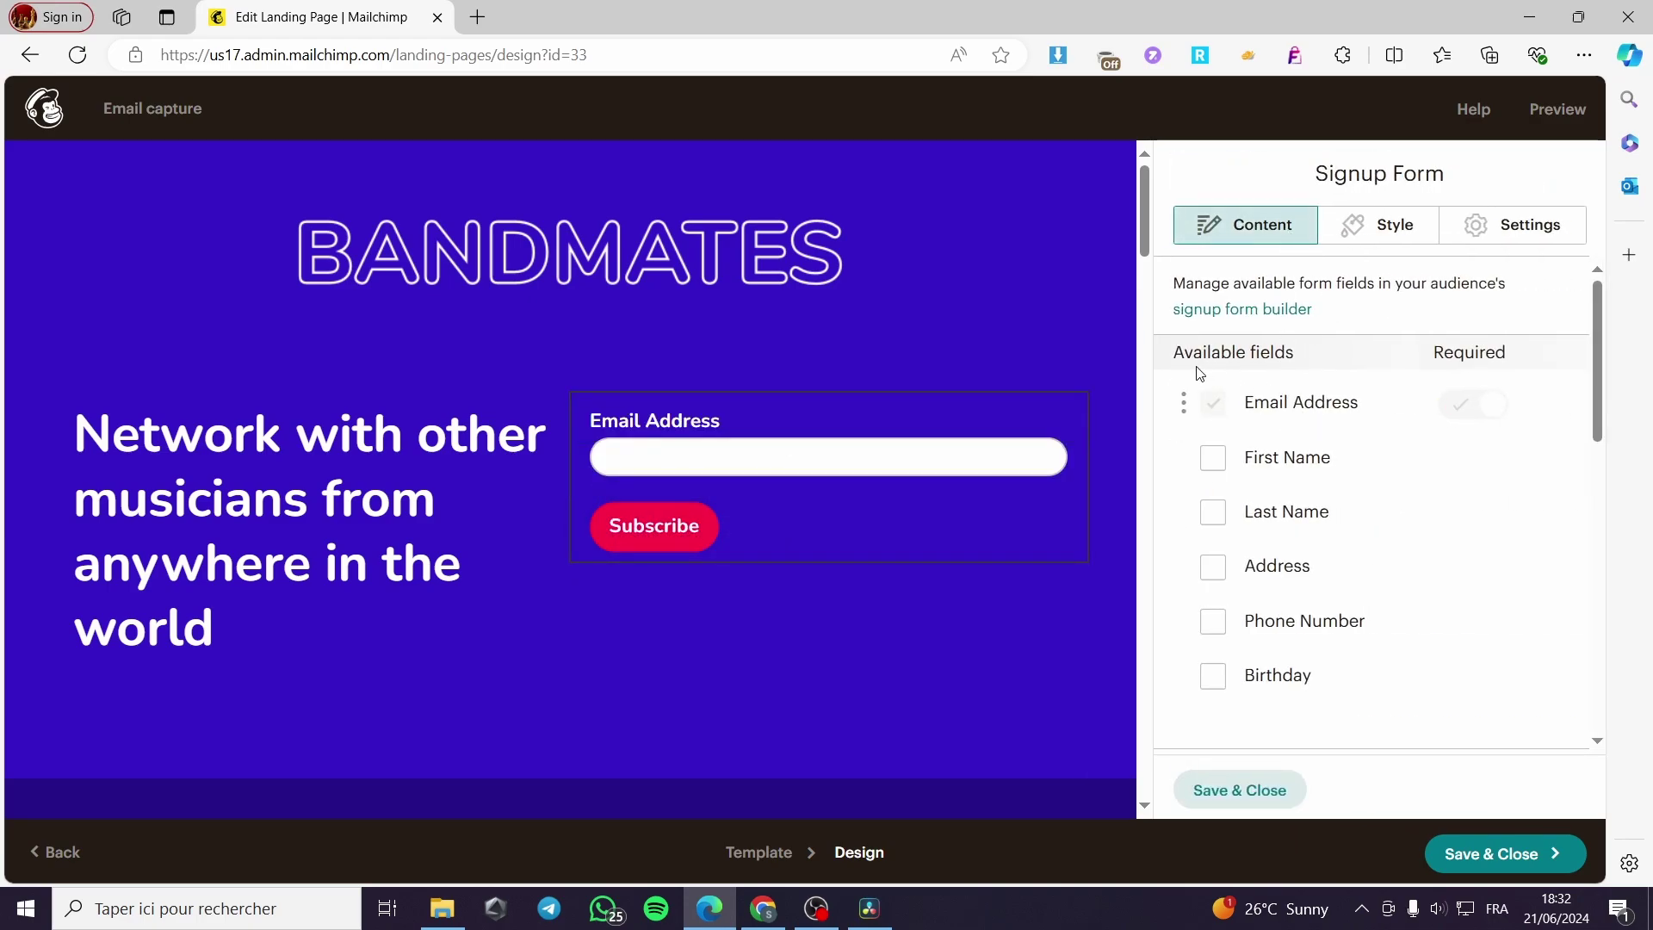
Add First Name, Last Name and Phone Number fields to the form, dropping Address
{"action": "left_click", "coordinate": [1216, 461]}
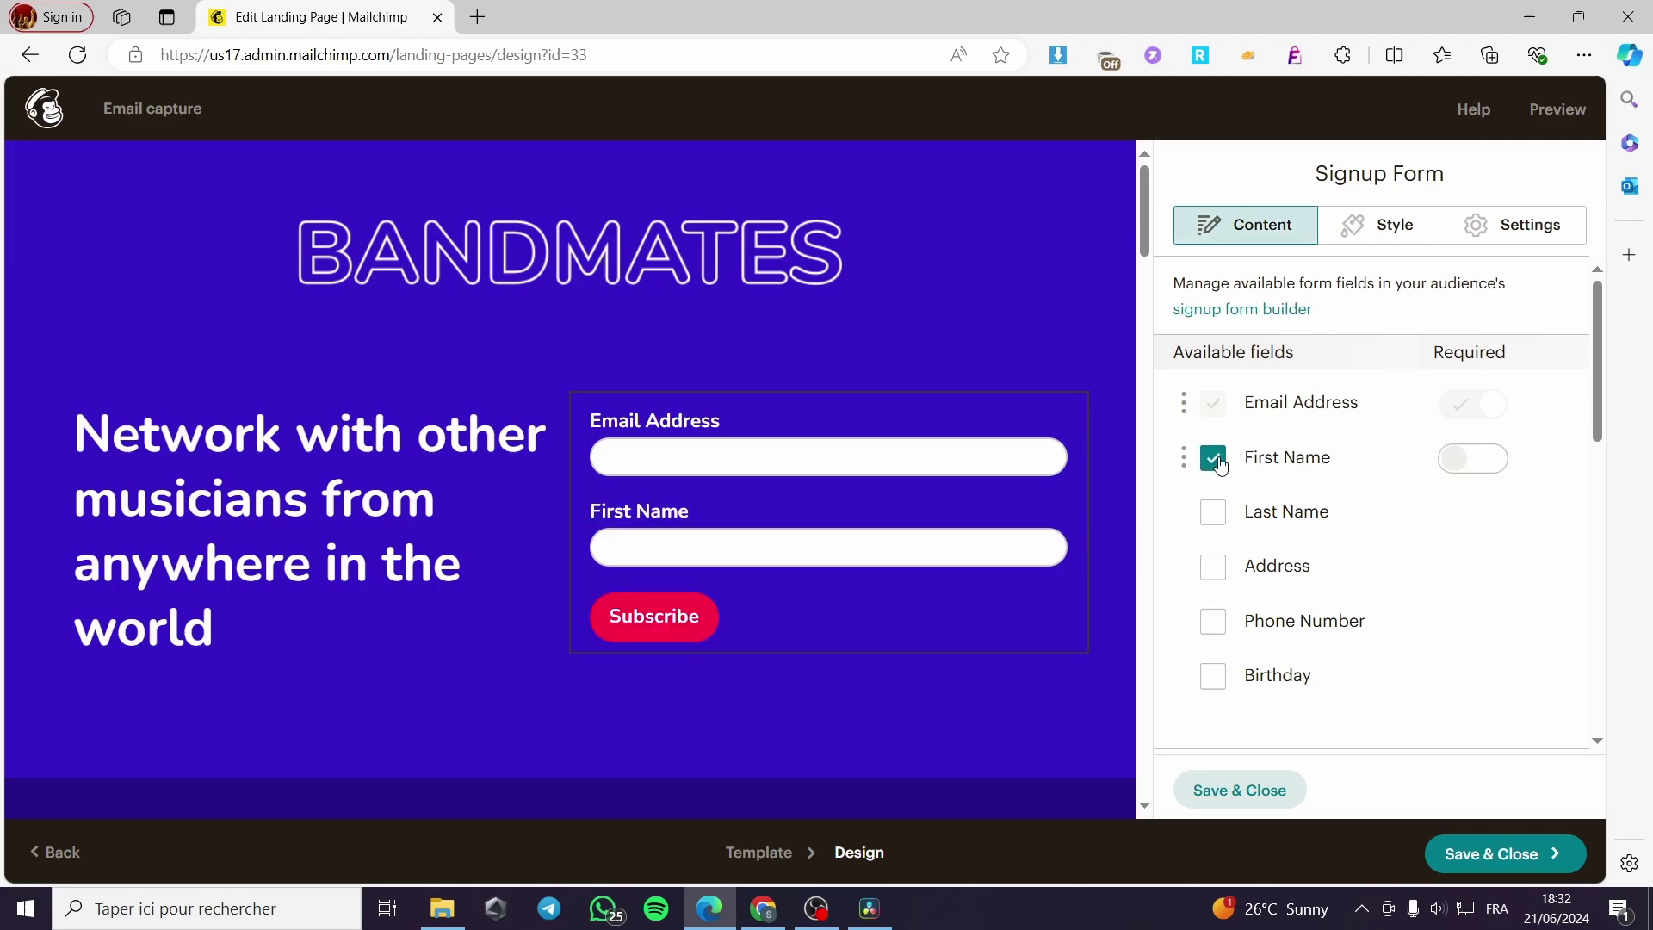
{"action": "left_click", "coordinate": [1216, 517]}
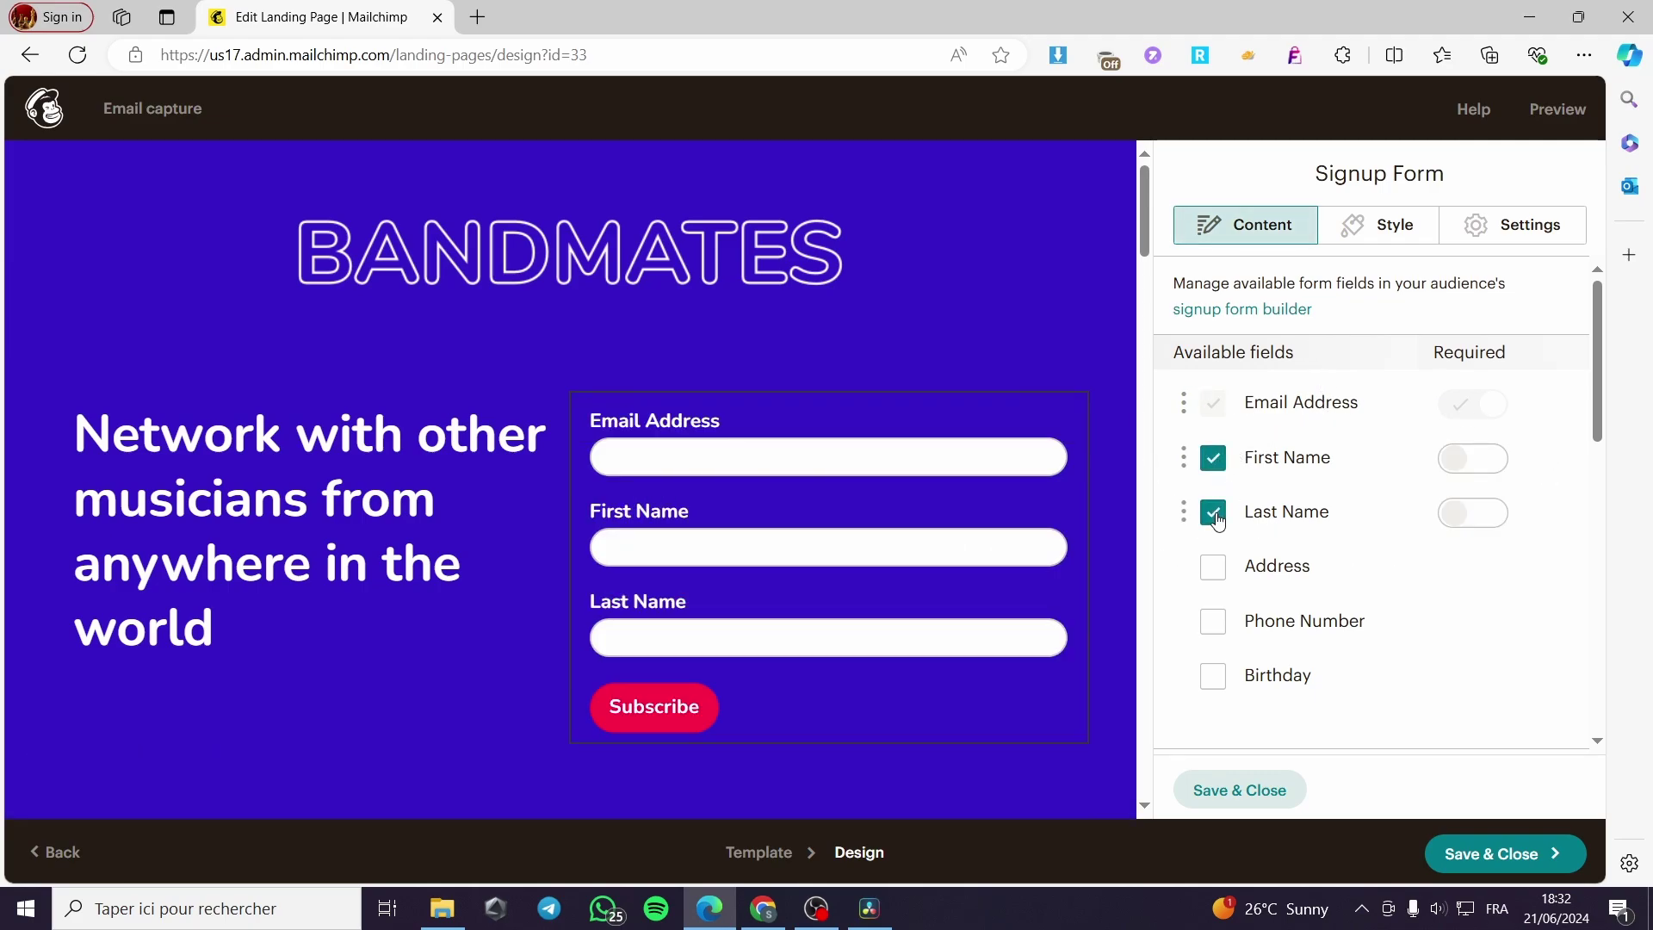
{"action": "left_click", "coordinate": [1212, 567]}
{"action": "left_click", "coordinate": [1214, 622]}
{"action": "scroll", "coordinate": [1064, 592], "scroll_direction": "down", "scroll_amount": 4}
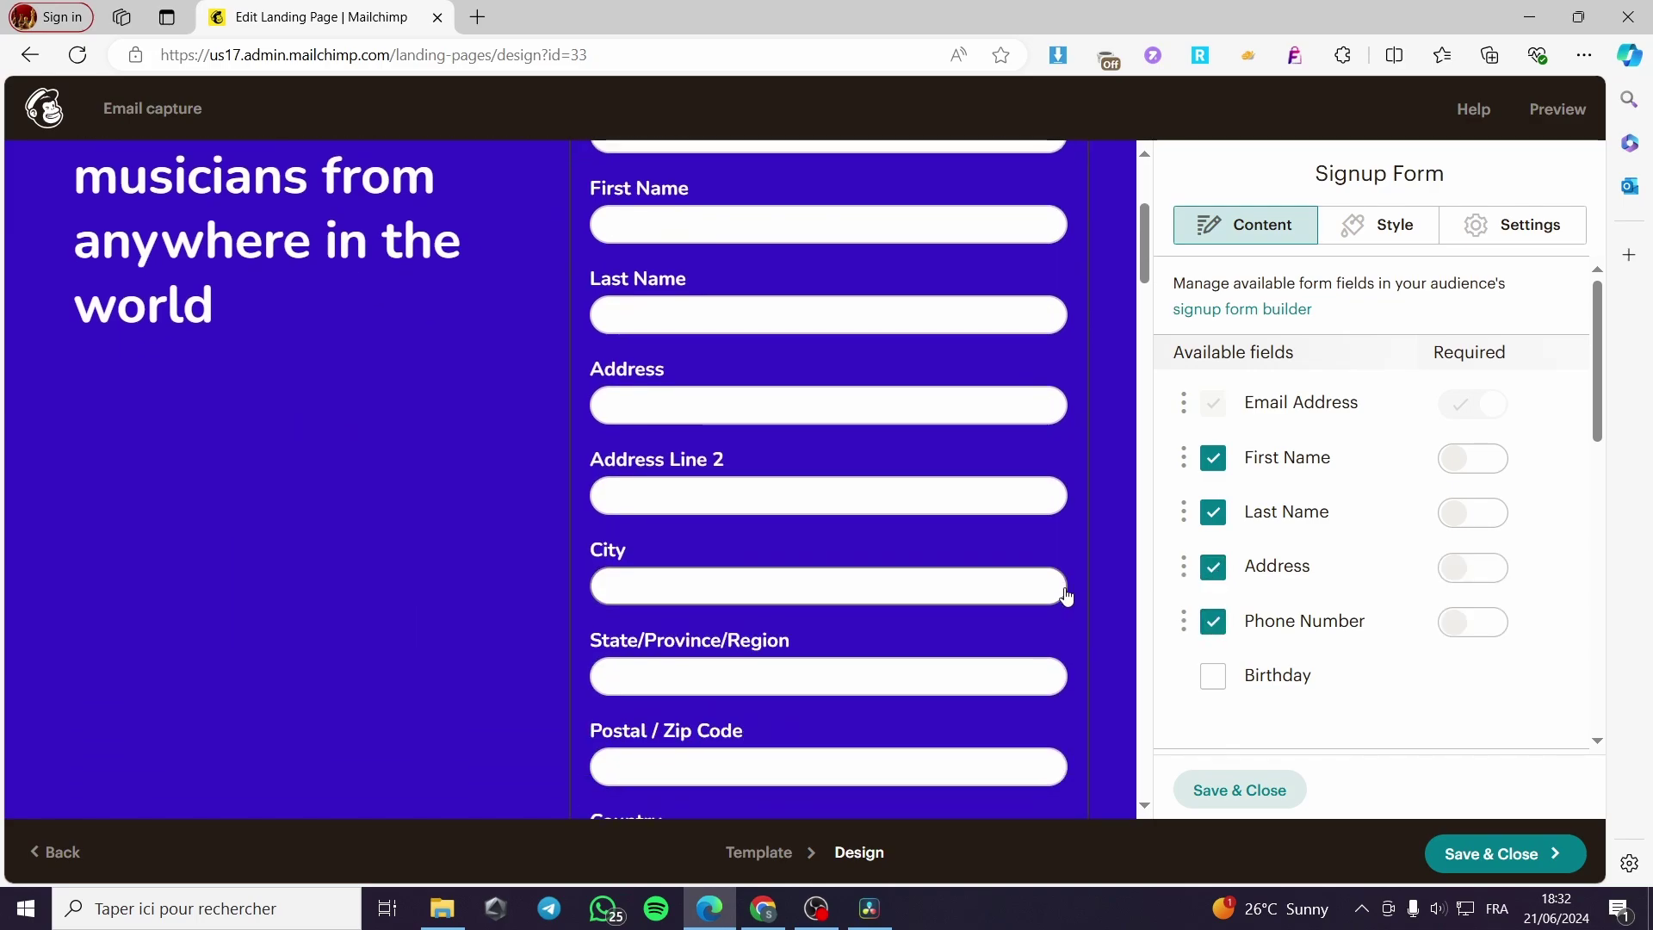
{"action": "left_click", "coordinate": [1214, 570]}
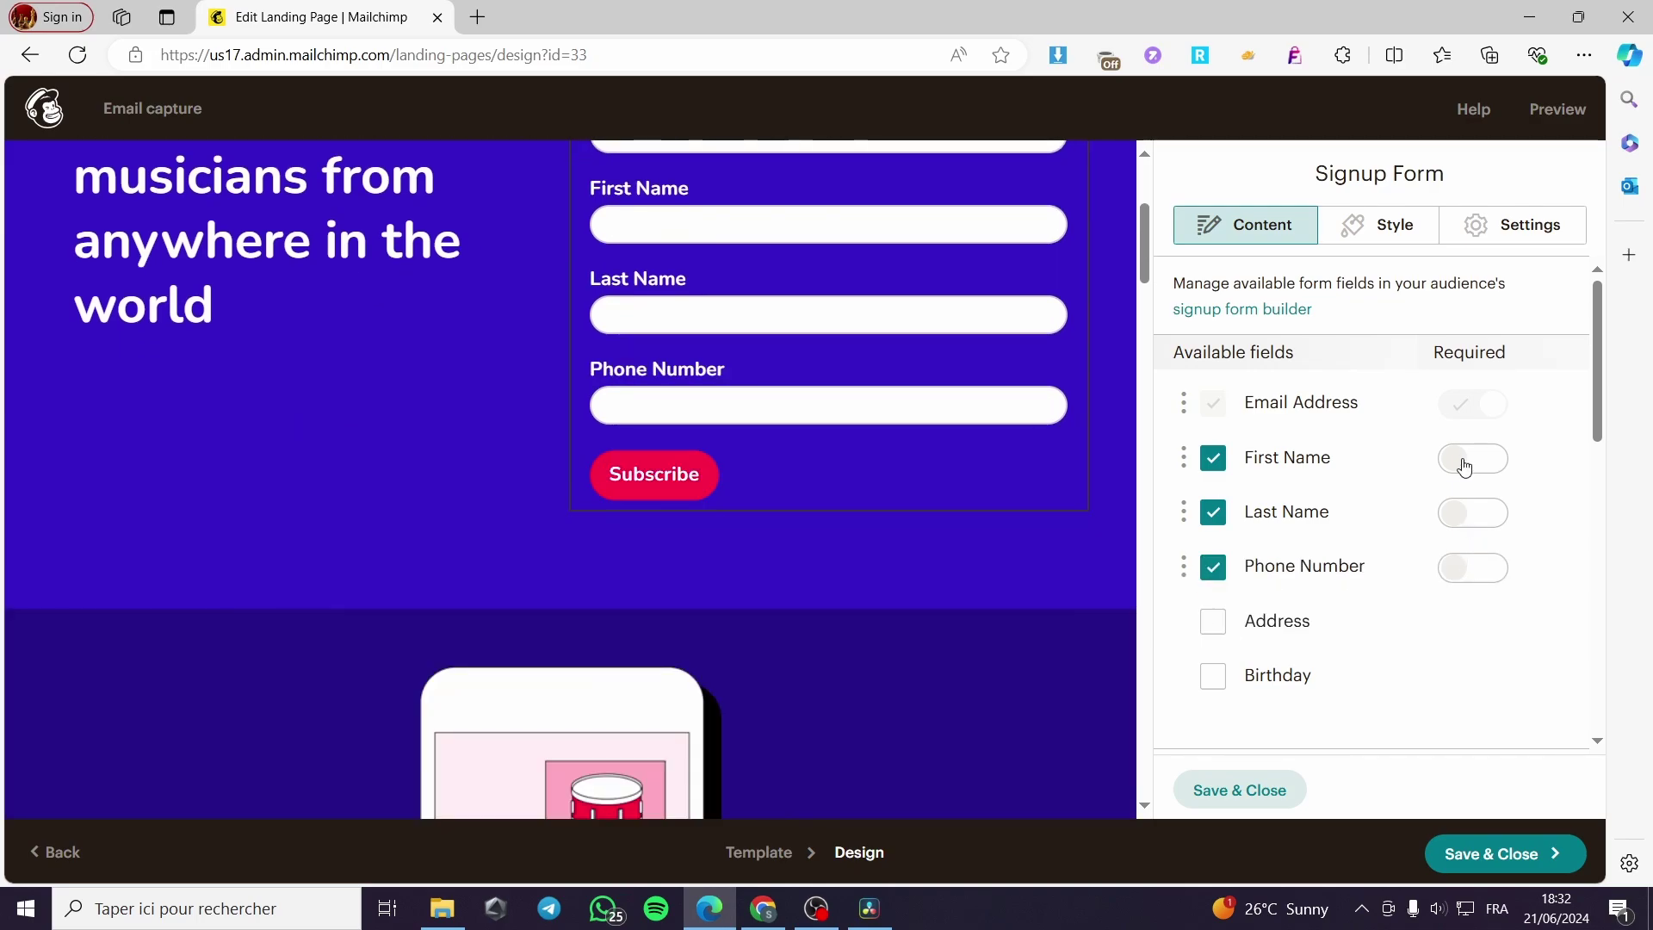
{"action": "scroll", "coordinate": [915, 465], "scroll_direction": "up", "scroll_amount": 3}
{"action": "scroll", "coordinate": [916, 465], "scroll_direction": "down", "scroll_amount": 1}
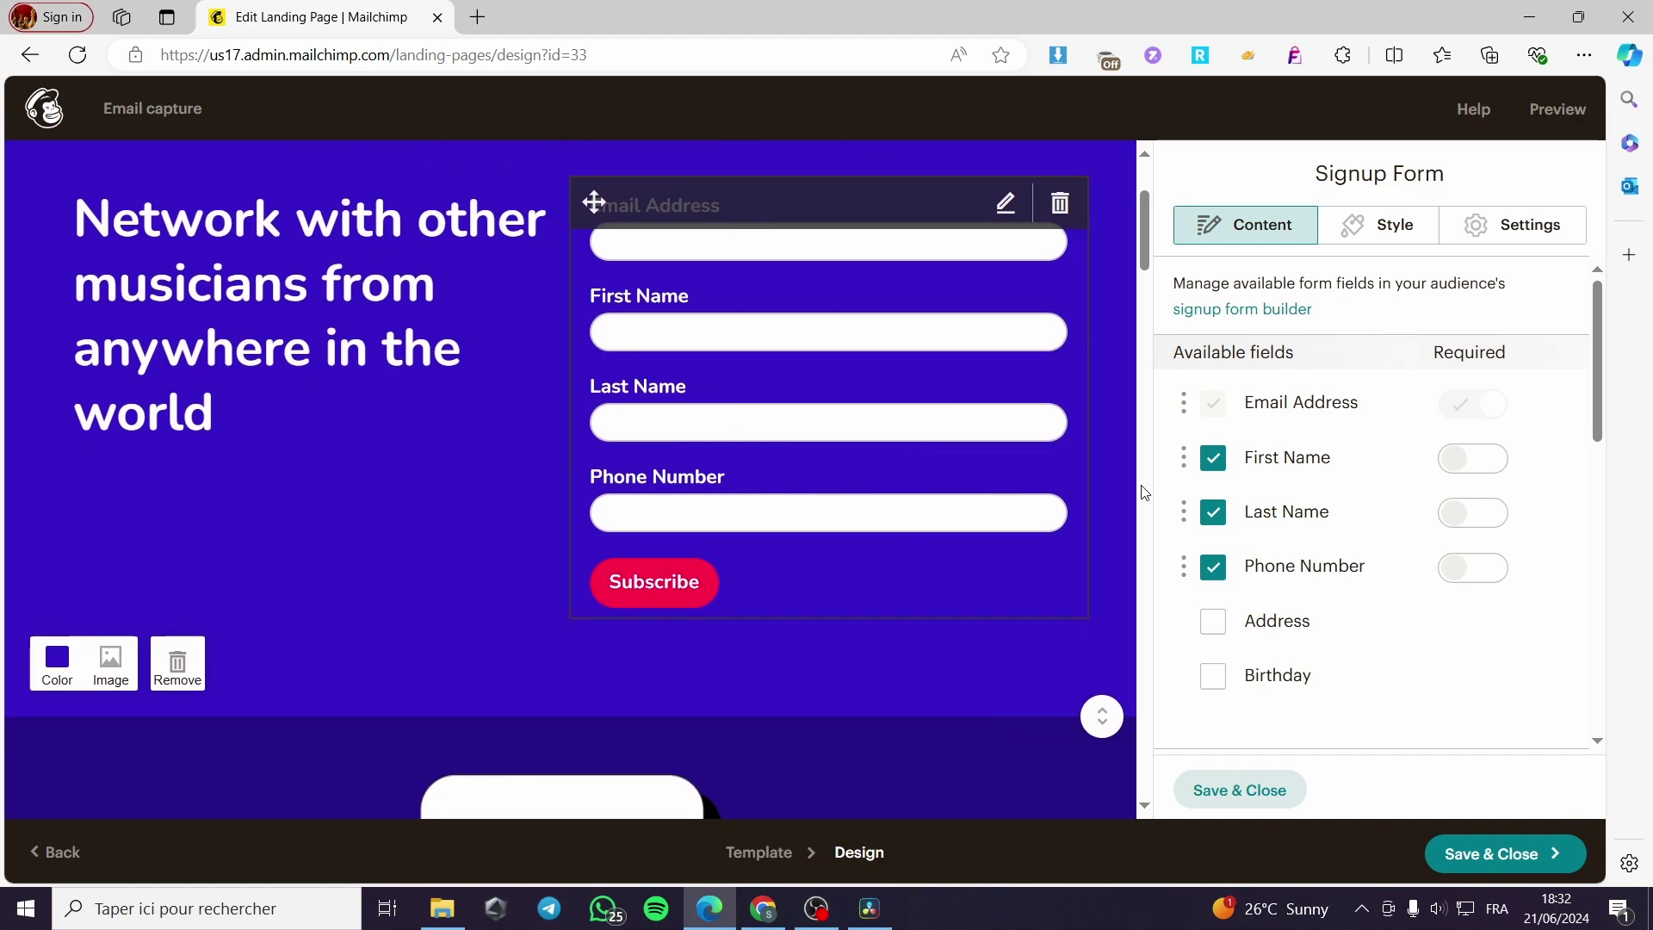
Make Last Name and Phone Number required, remove First Name, and save the form settings
{"action": "left_click", "coordinate": [1471, 517]}
{"action": "left_click", "coordinate": [1464, 570]}
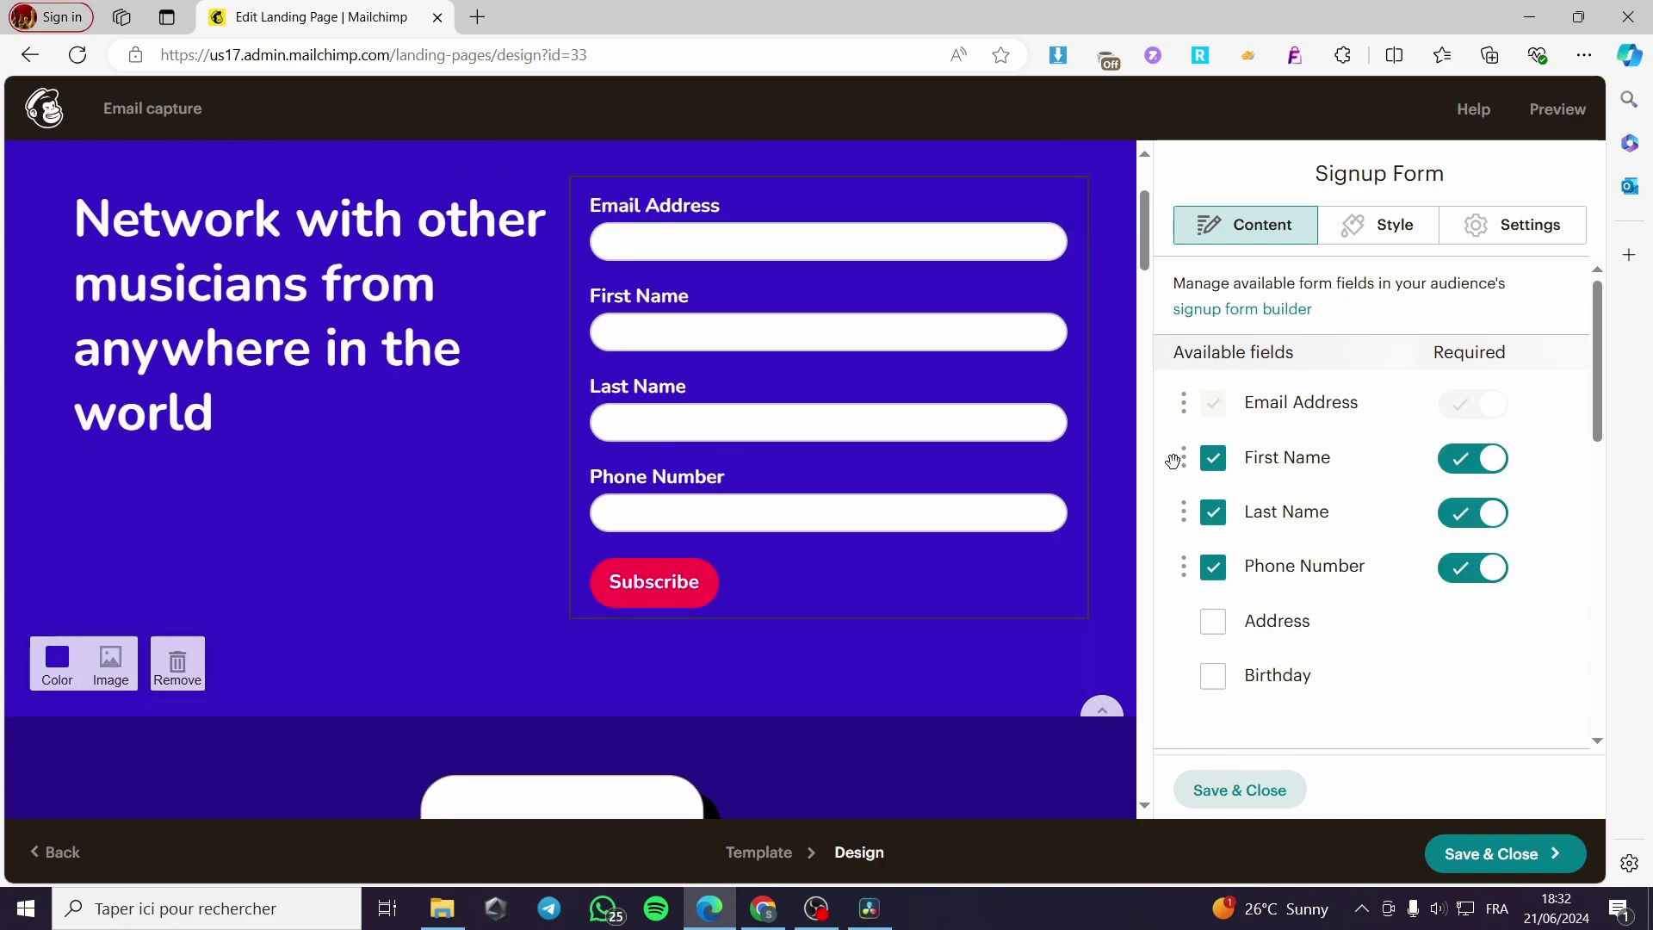
{"action": "scroll", "coordinate": [901, 469], "scroll_direction": "up", "scroll_amount": 1}
{"action": "scroll", "coordinate": [911, 454], "scroll_direction": "down", "scroll_amount": 1}
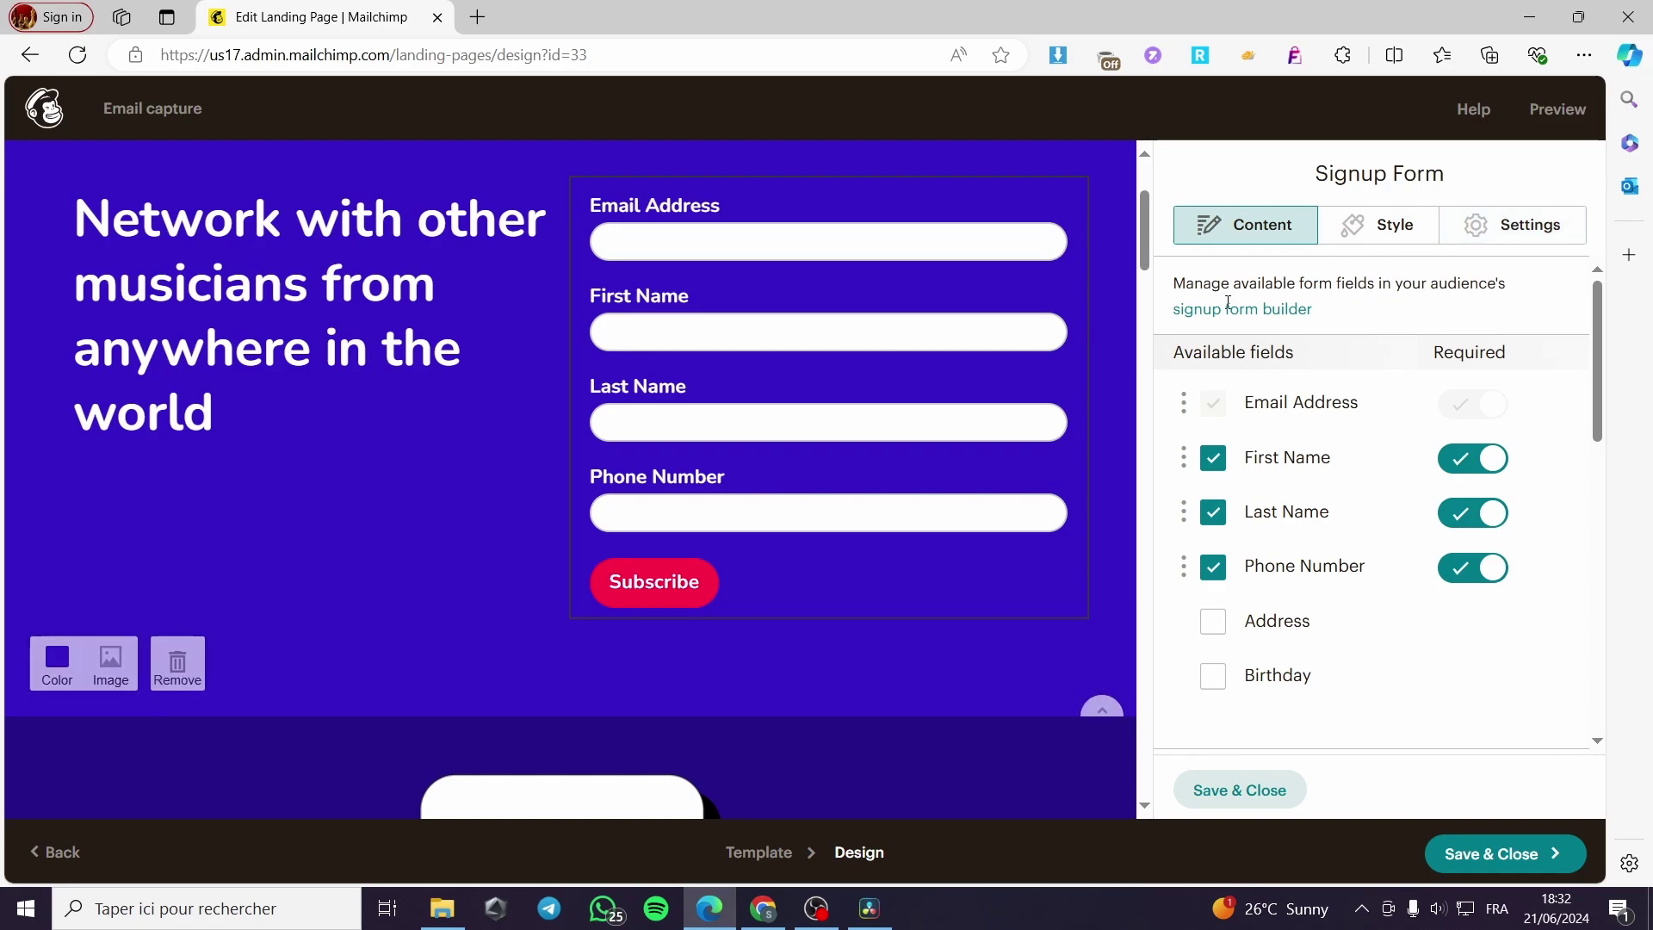
{"action": "left_click", "coordinate": [1501, 471]}
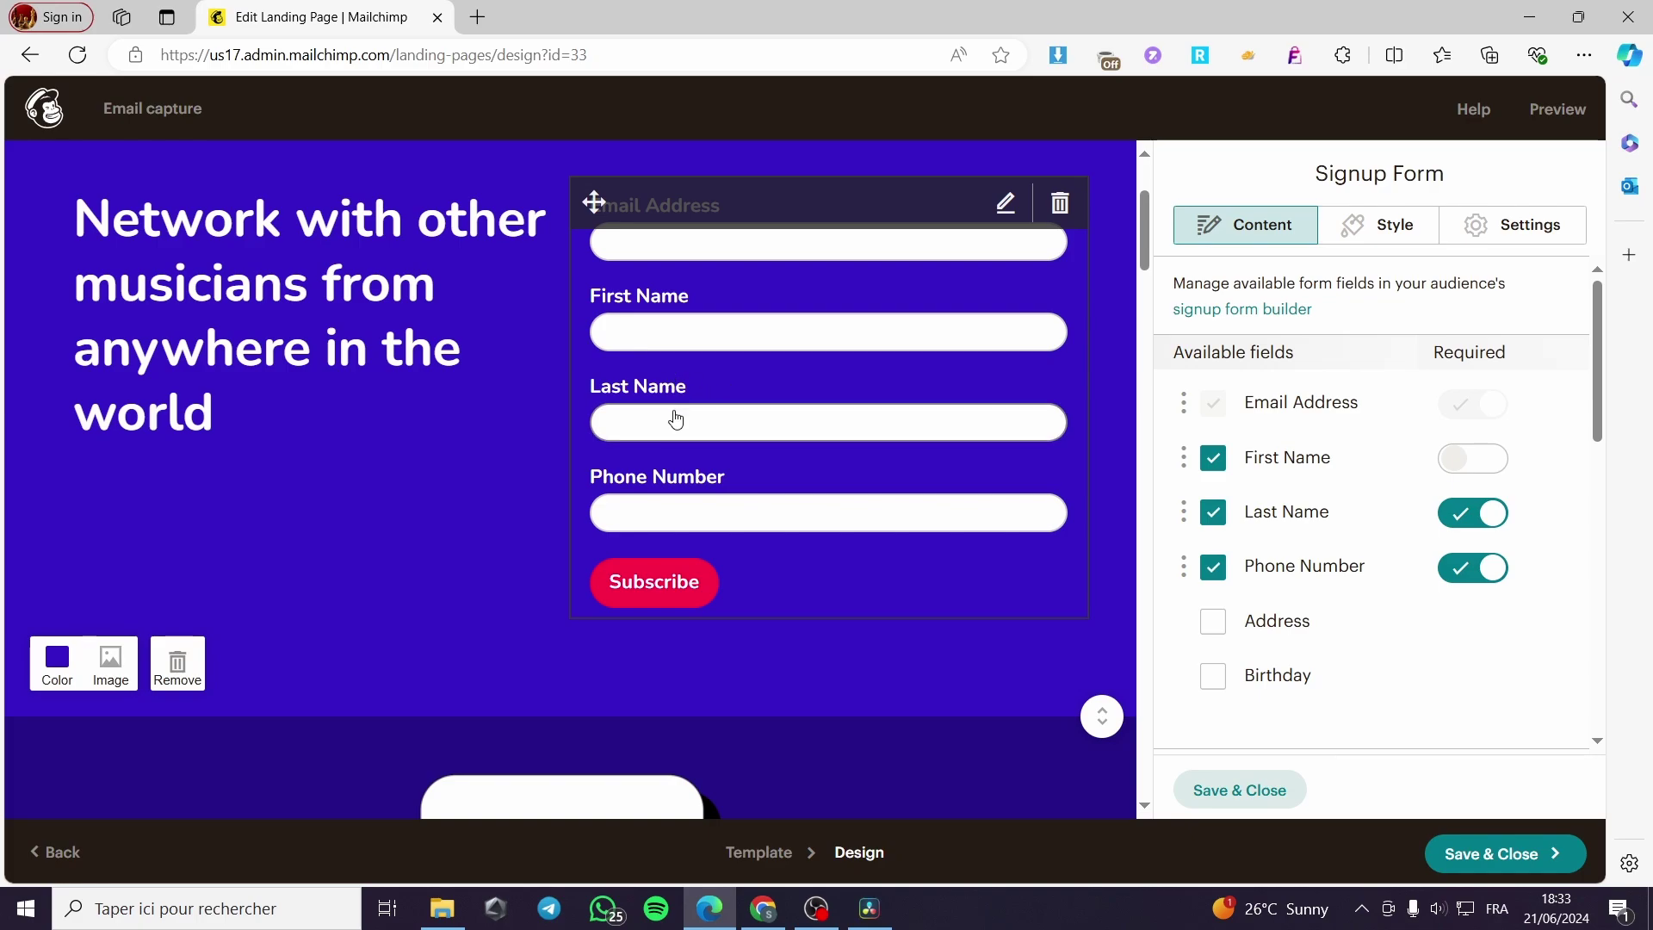
{"action": "left_click", "coordinate": [1213, 458]}
{"action": "left_click", "coordinate": [675, 297]}
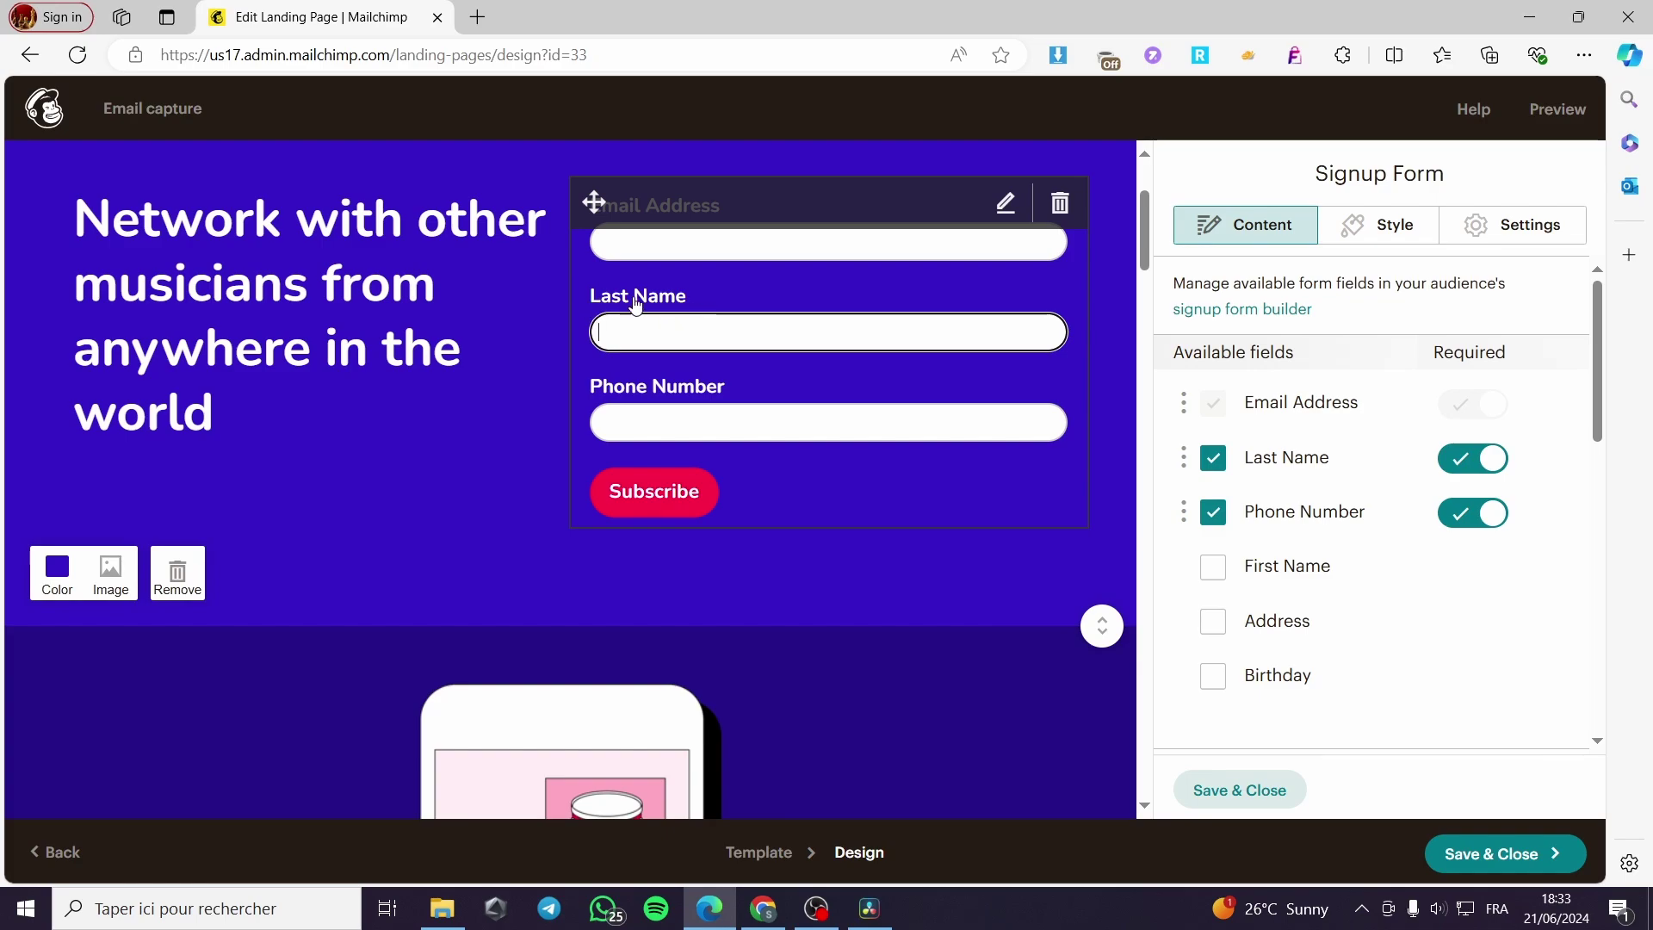
{"action": "left_click", "coordinate": [1275, 784]}
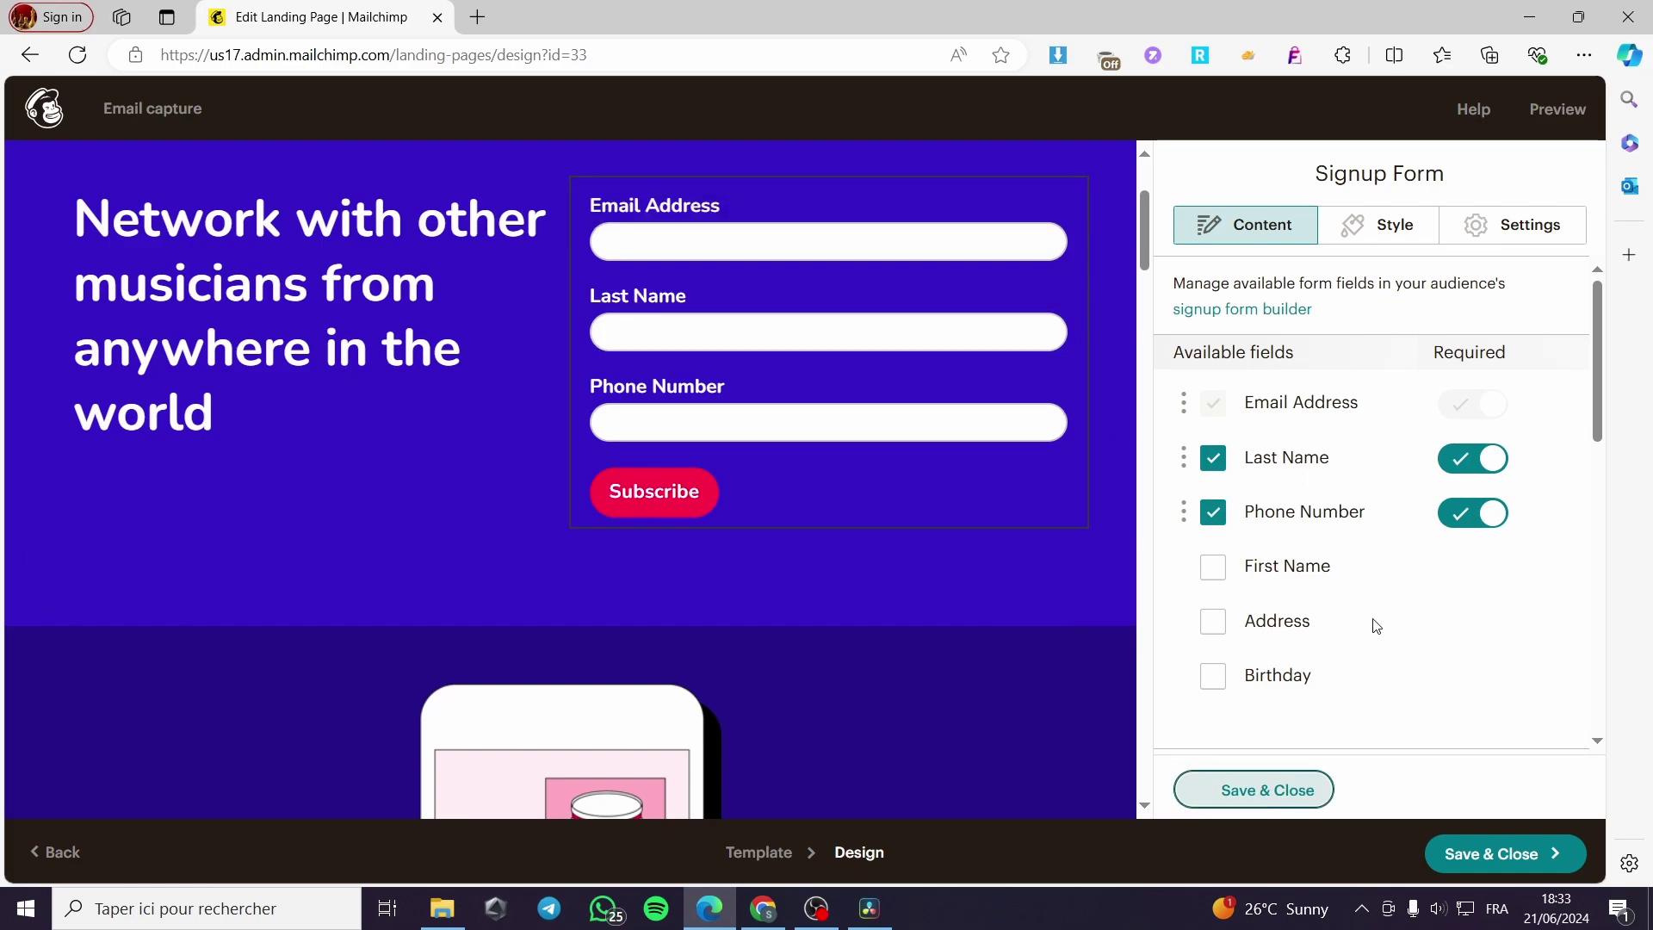
{"action": "left_click", "coordinate": [1502, 171]}
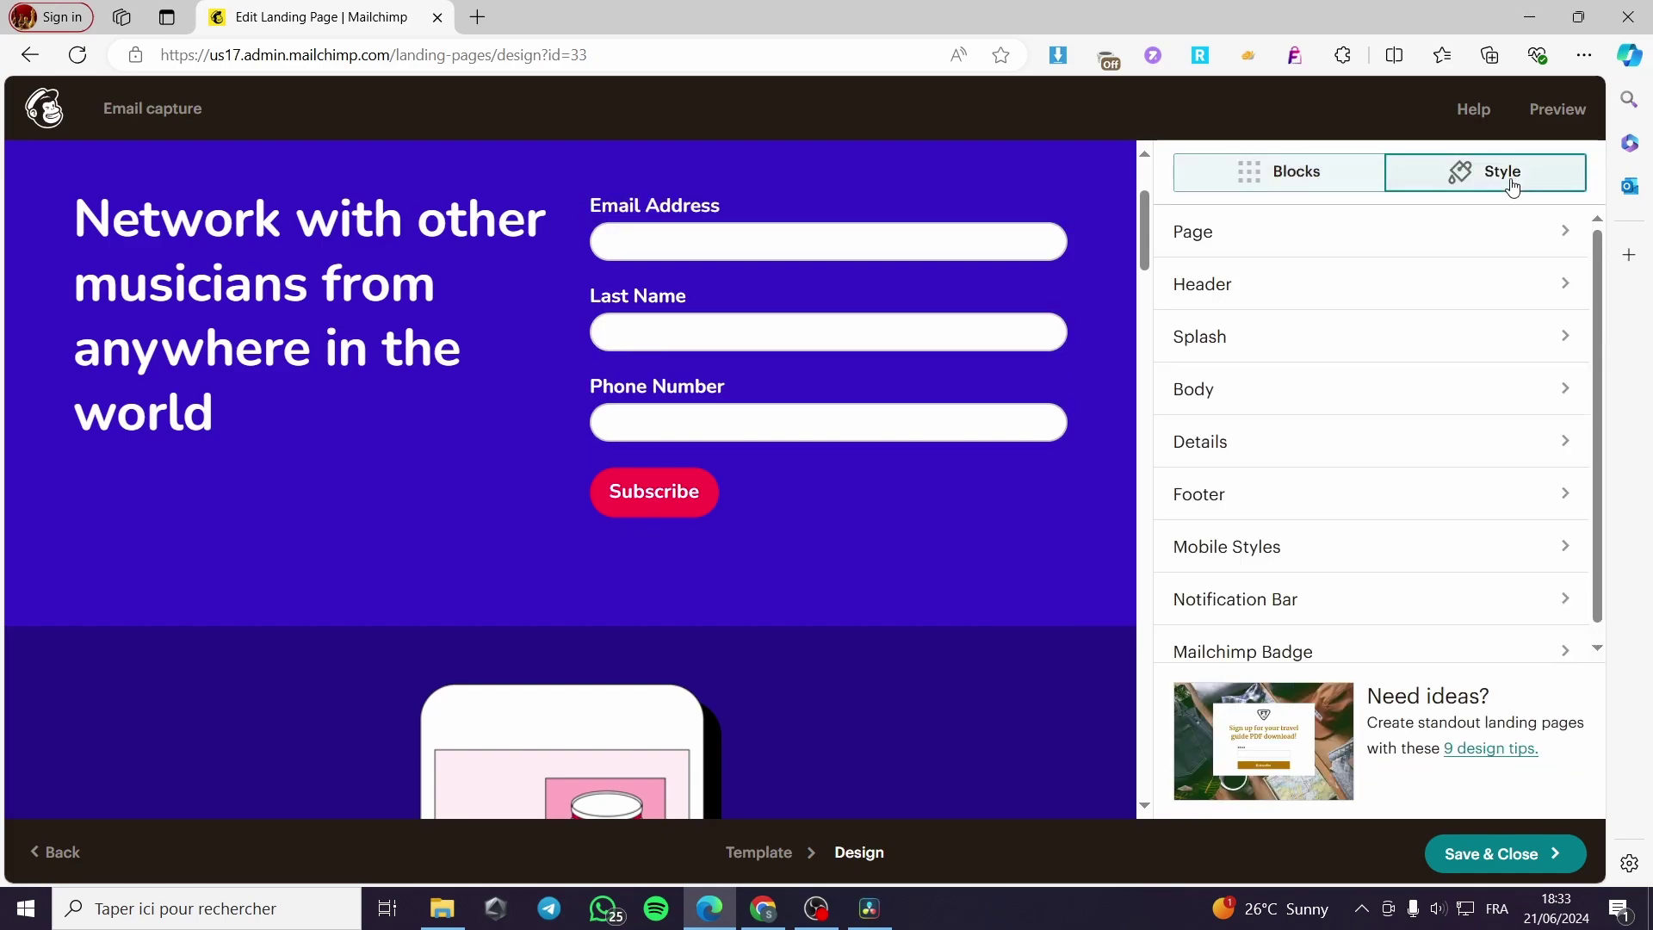
Make the signup form's Subscribe button full width in its Settings
{"action": "left_click", "coordinate": [884, 328]}
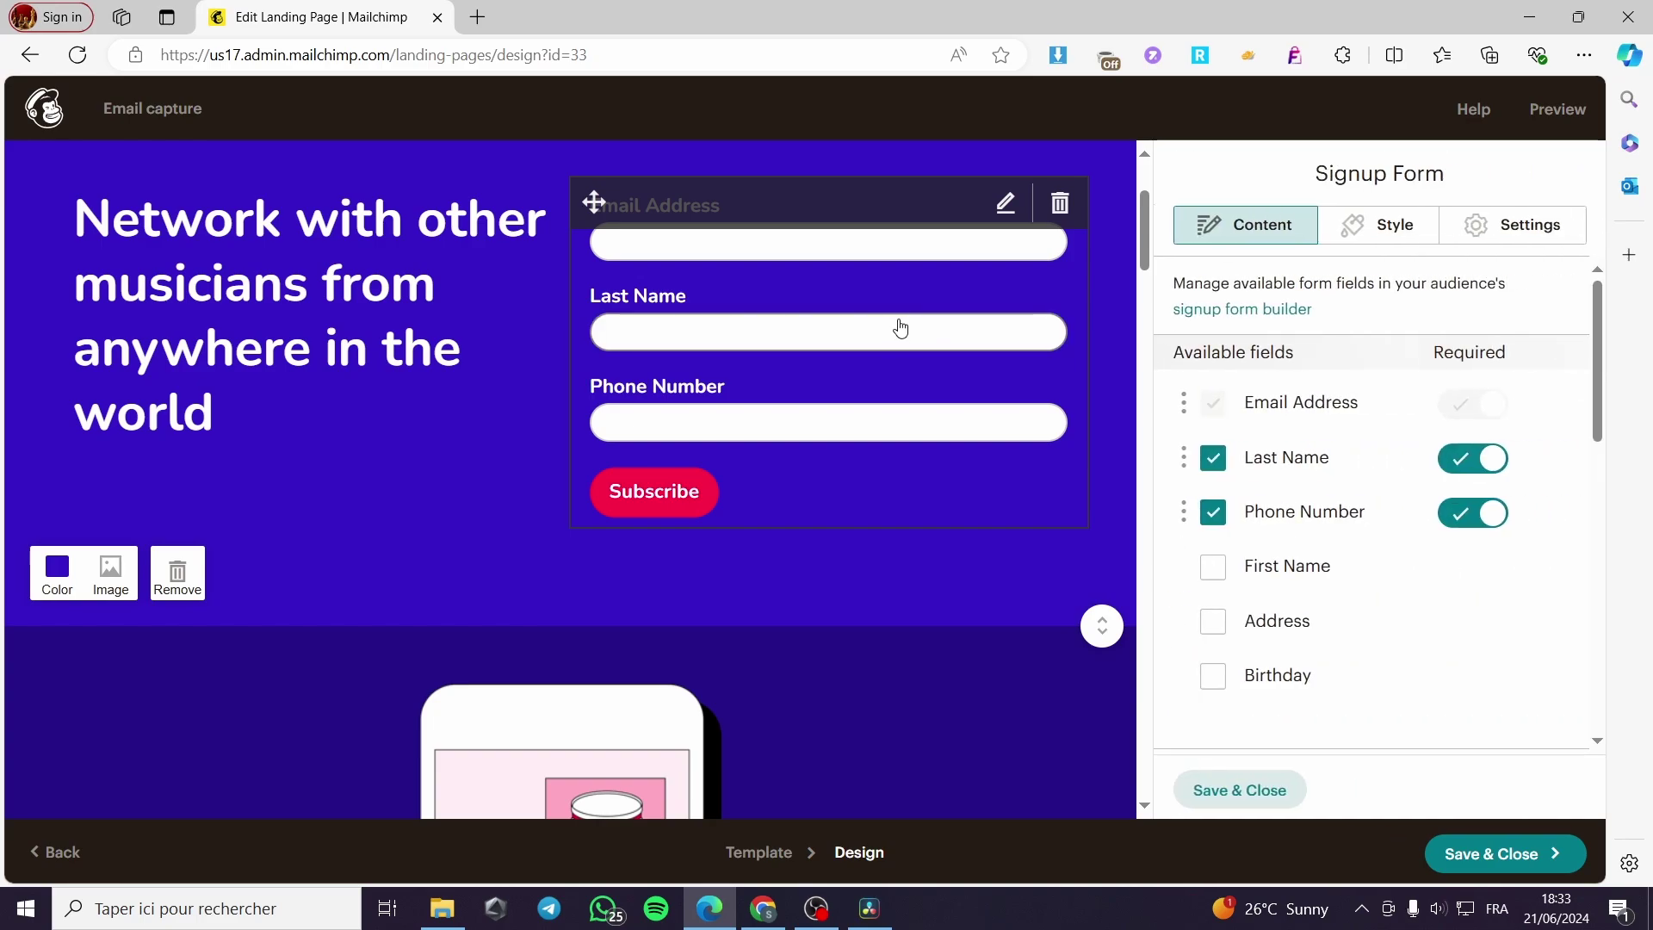
{"action": "left_click", "coordinate": [1393, 225]}
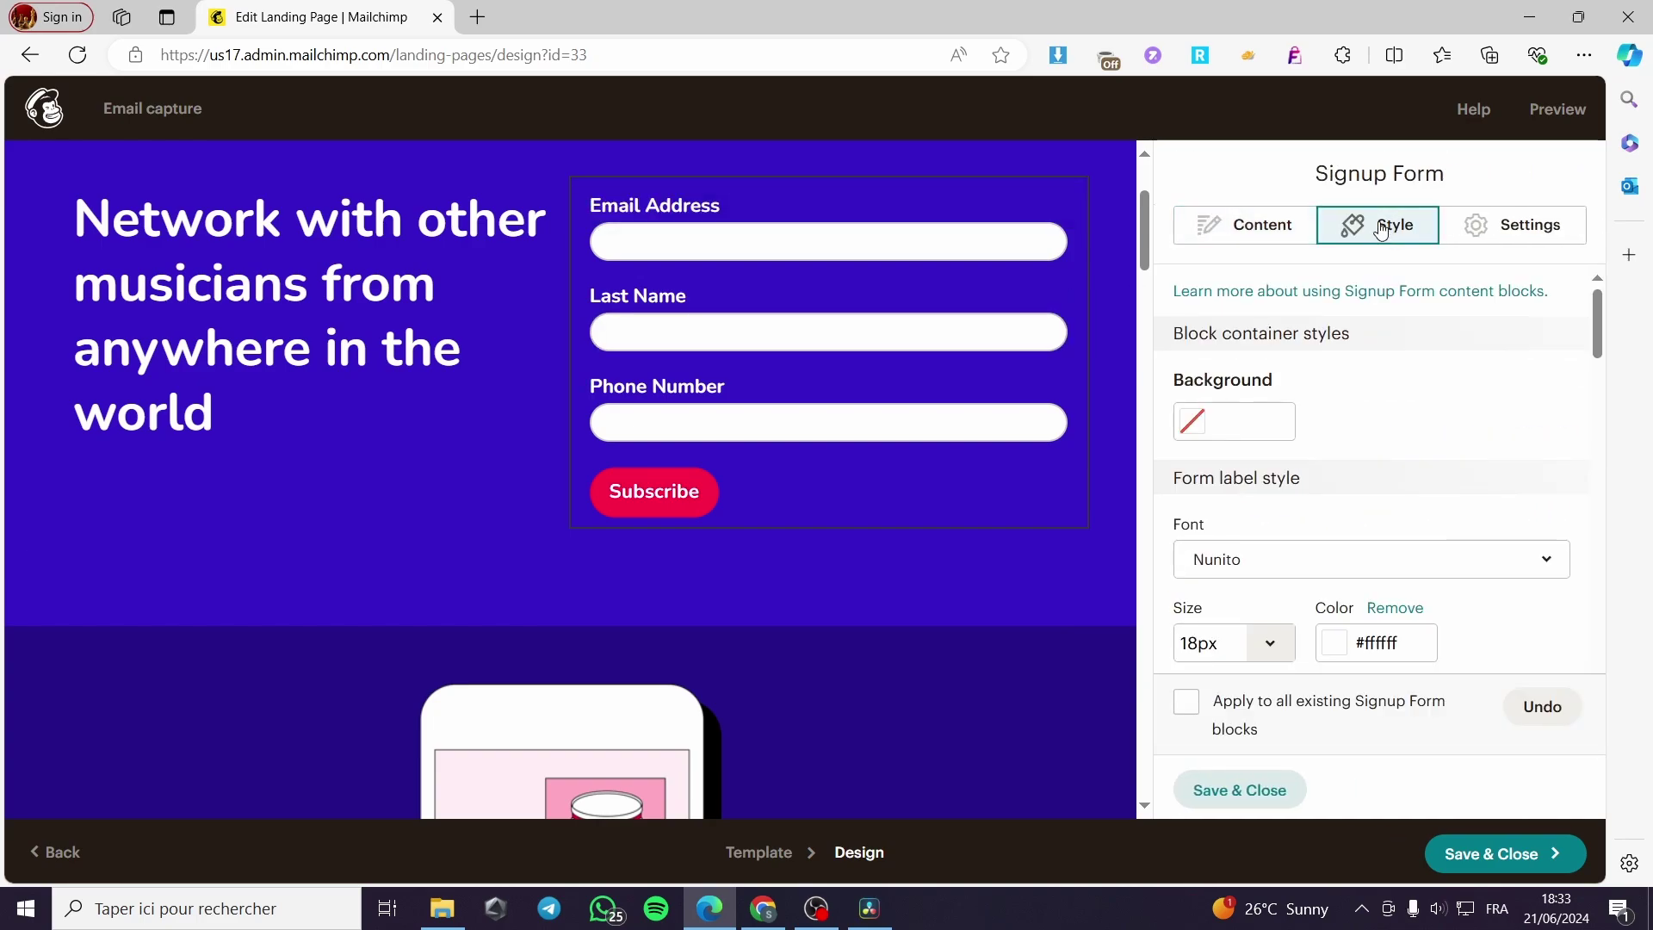
{"action": "scroll", "coordinate": [1322, 431], "scroll_direction": "down", "scroll_amount": 5}
{"action": "scroll", "coordinate": [1322, 423], "scroll_direction": "down", "scroll_amount": 6}
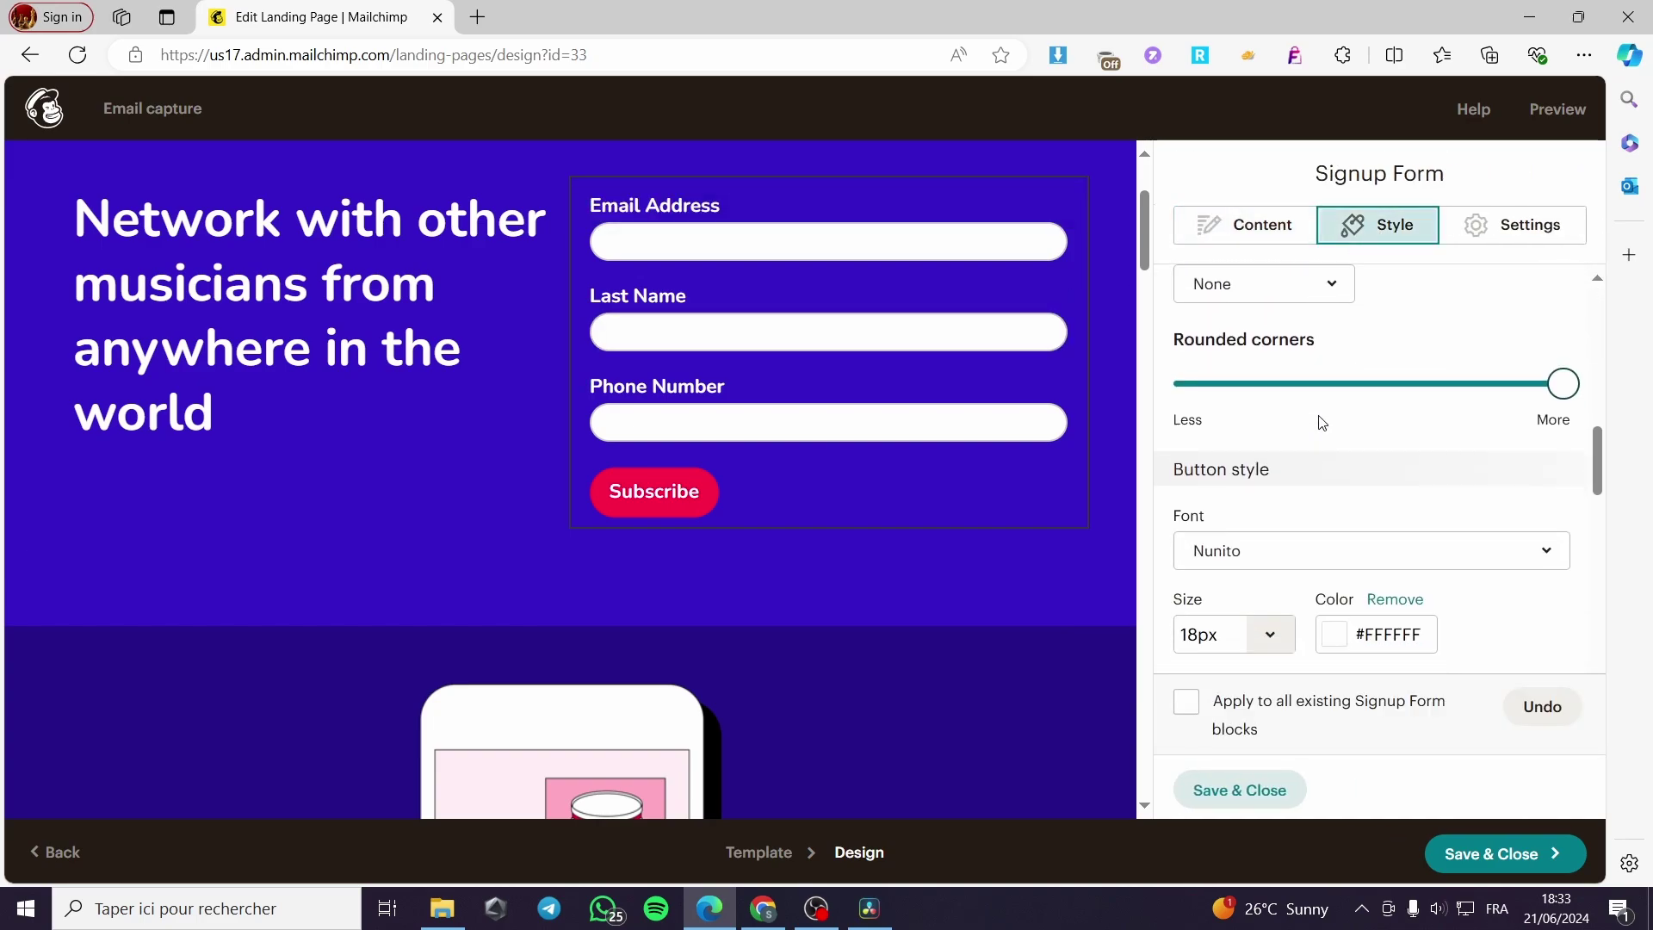
{"action": "left_click", "coordinate": [1527, 217]}
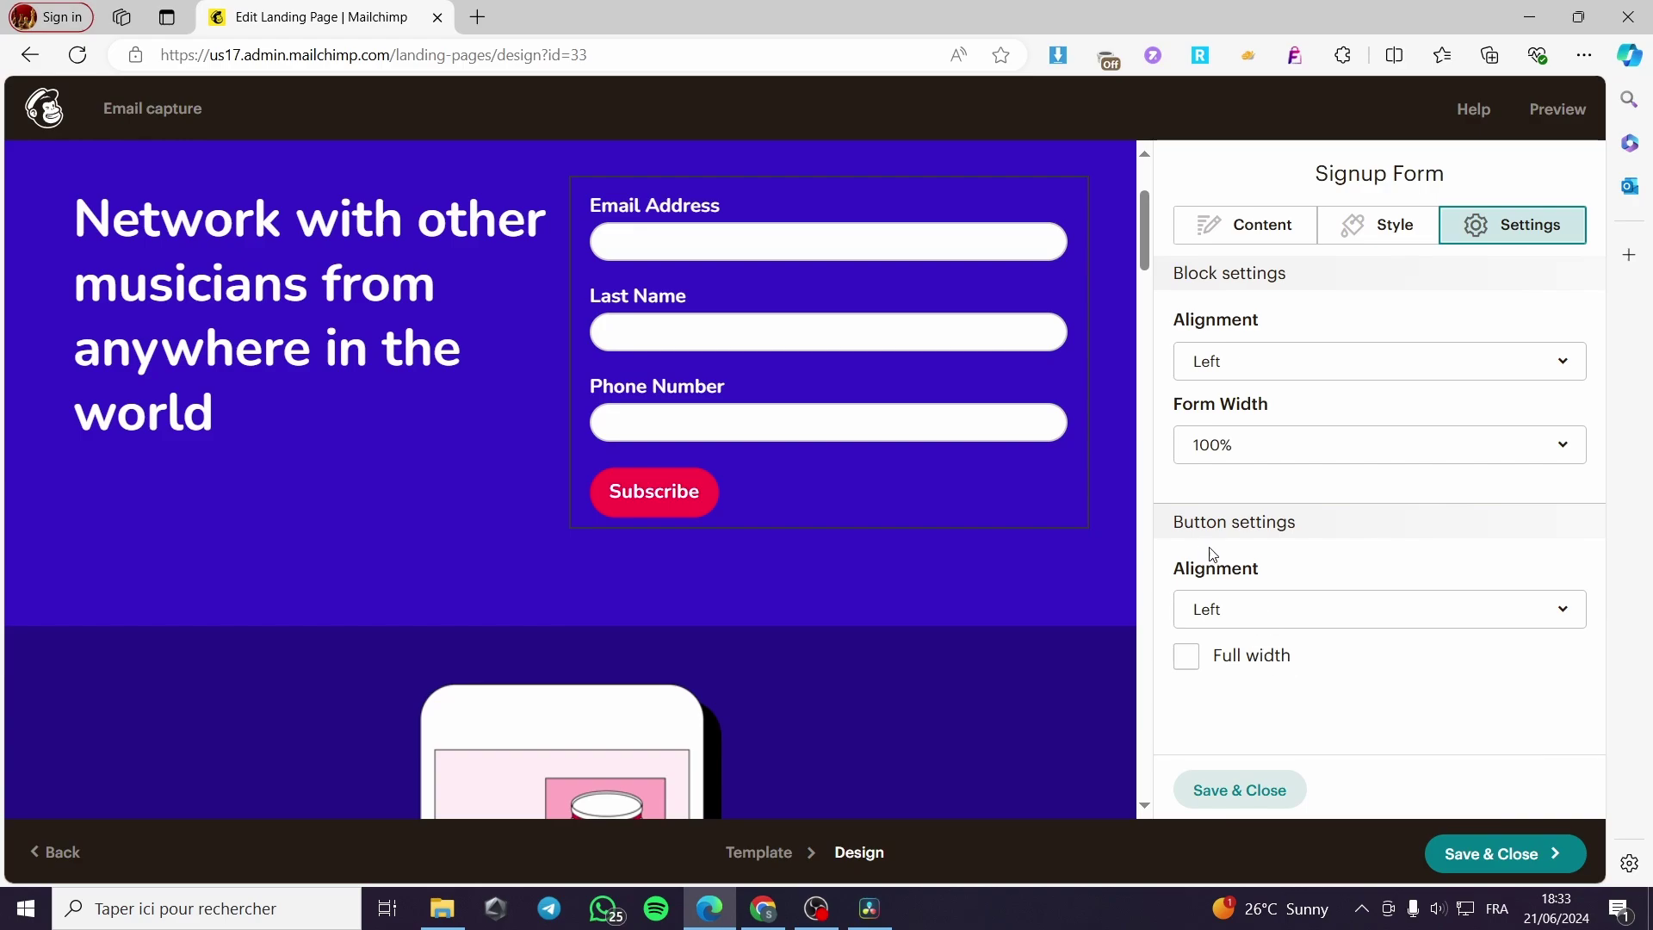
{"action": "left_click", "coordinate": [1186, 658]}
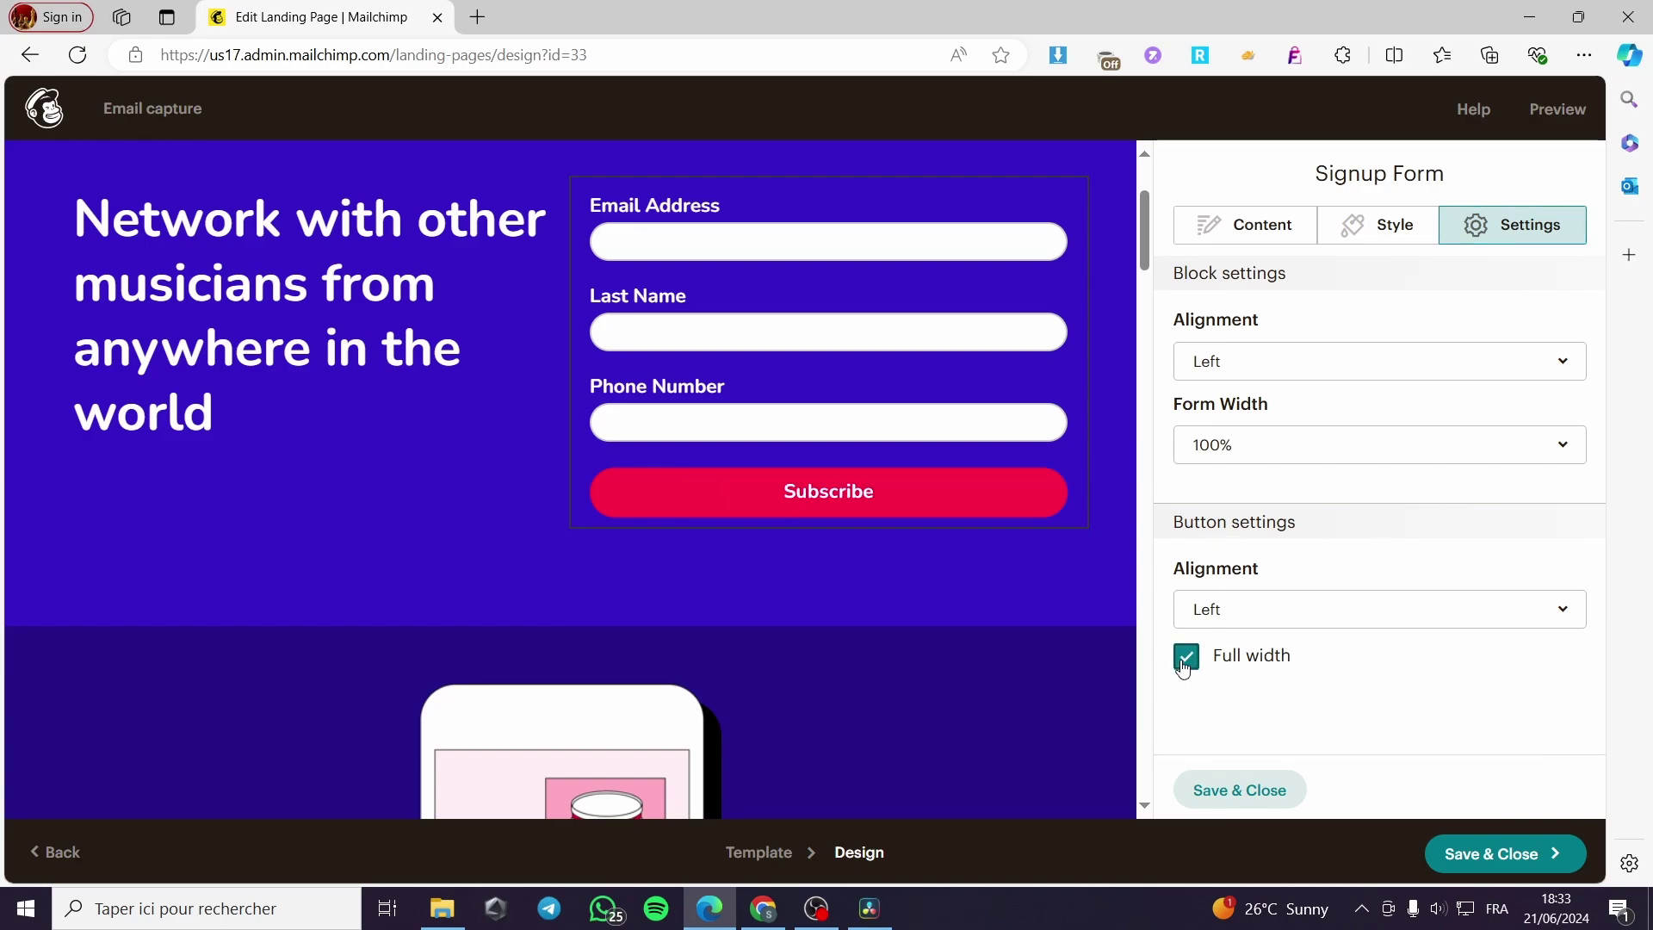
{"action": "left_click", "coordinate": [1186, 658]}
{"action": "left_click", "coordinate": [1186, 659]}
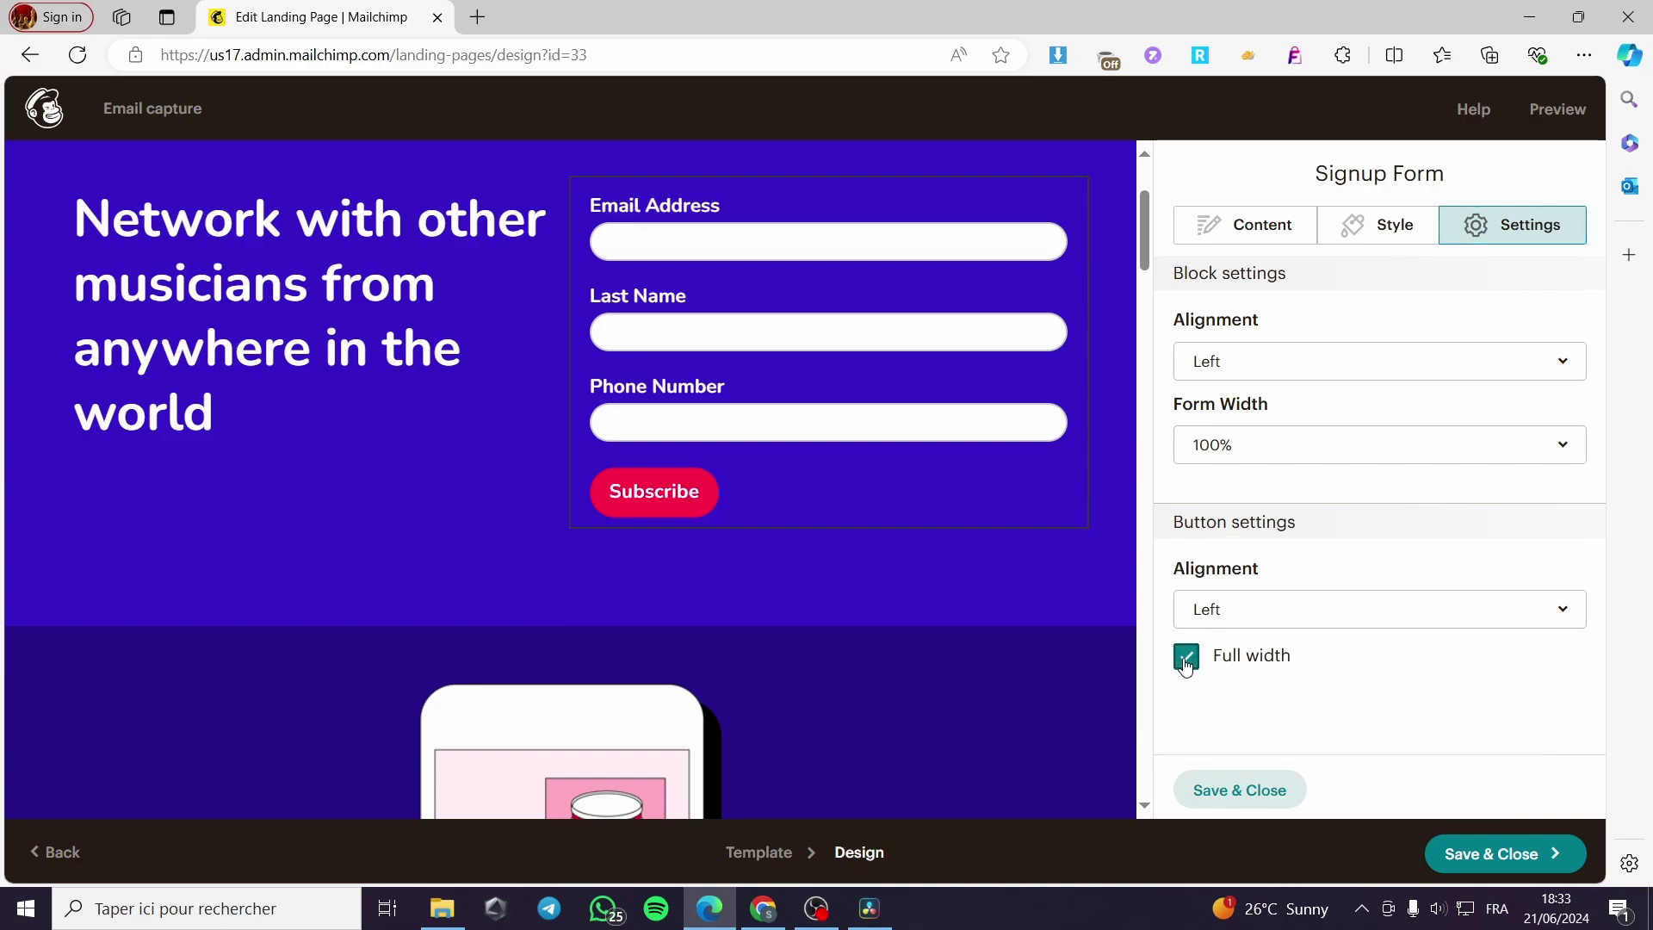
Set the signup form background to No Color and save the form settings
{"action": "left_click", "coordinate": [1382, 225]}
{"action": "scroll", "coordinate": [1370, 413], "scroll_direction": "up", "scroll_amount": 5}
{"action": "scroll", "coordinate": [1425, 465], "scroll_direction": "down", "scroll_amount": 5}
{"action": "scroll", "coordinate": [1432, 483], "scroll_direction": "up", "scroll_amount": 10}
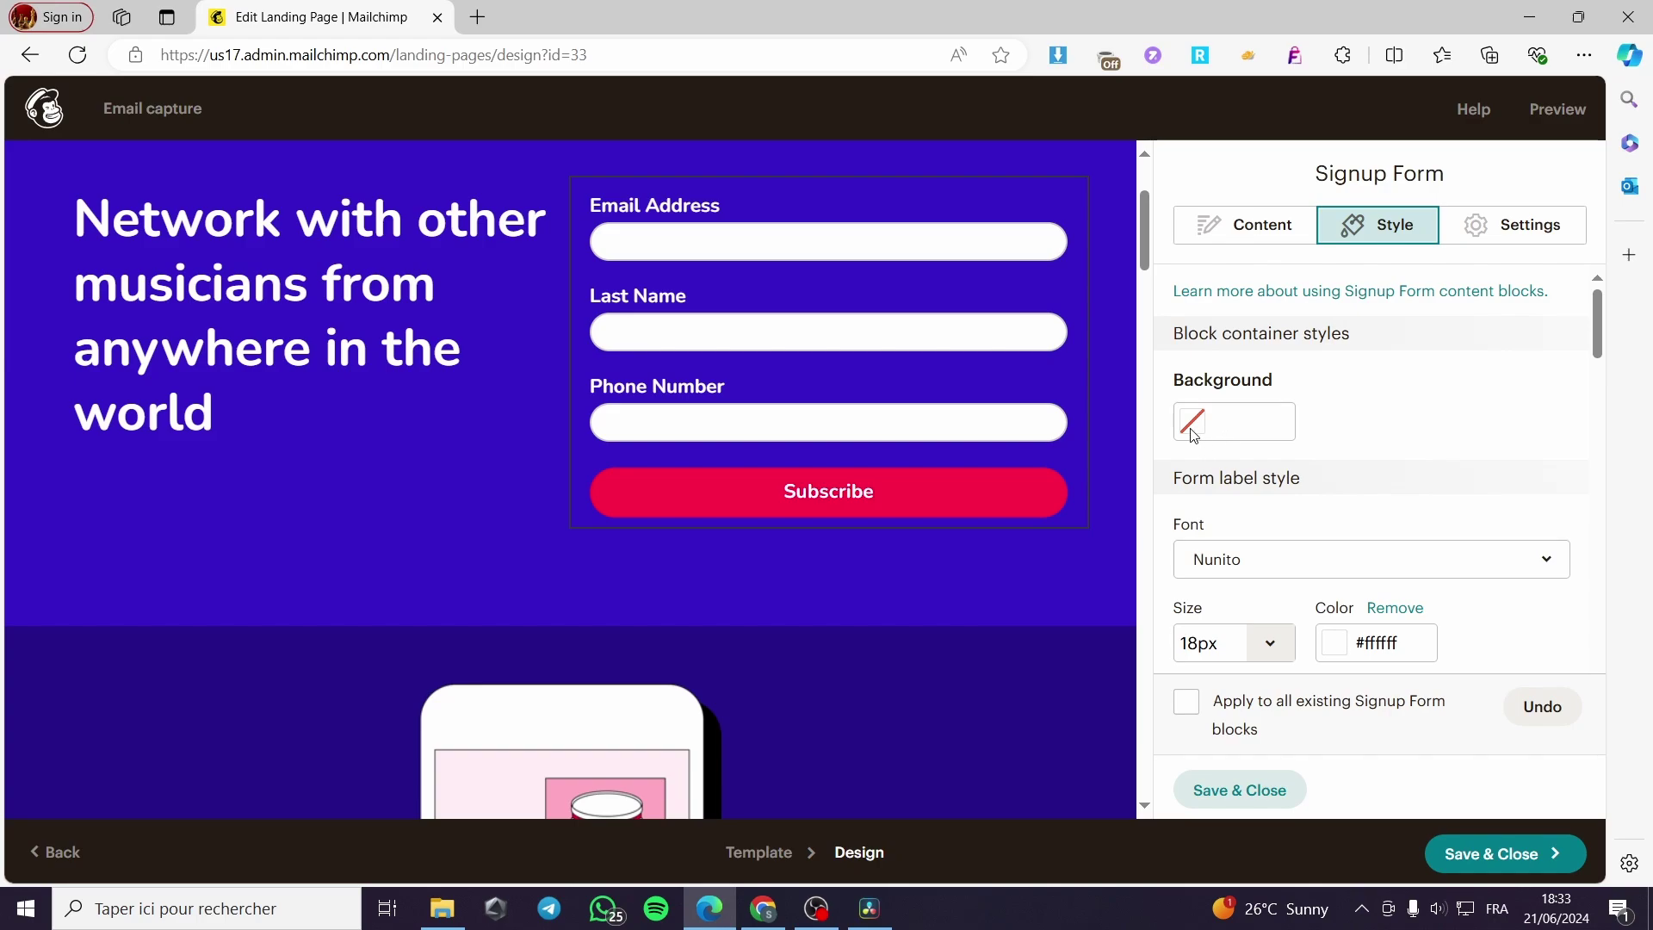
{"action": "left_click", "coordinate": [1193, 424]}
{"action": "left_click_drag", "start_coordinate": [1221, 458], "coordinate": [1186, 390]}
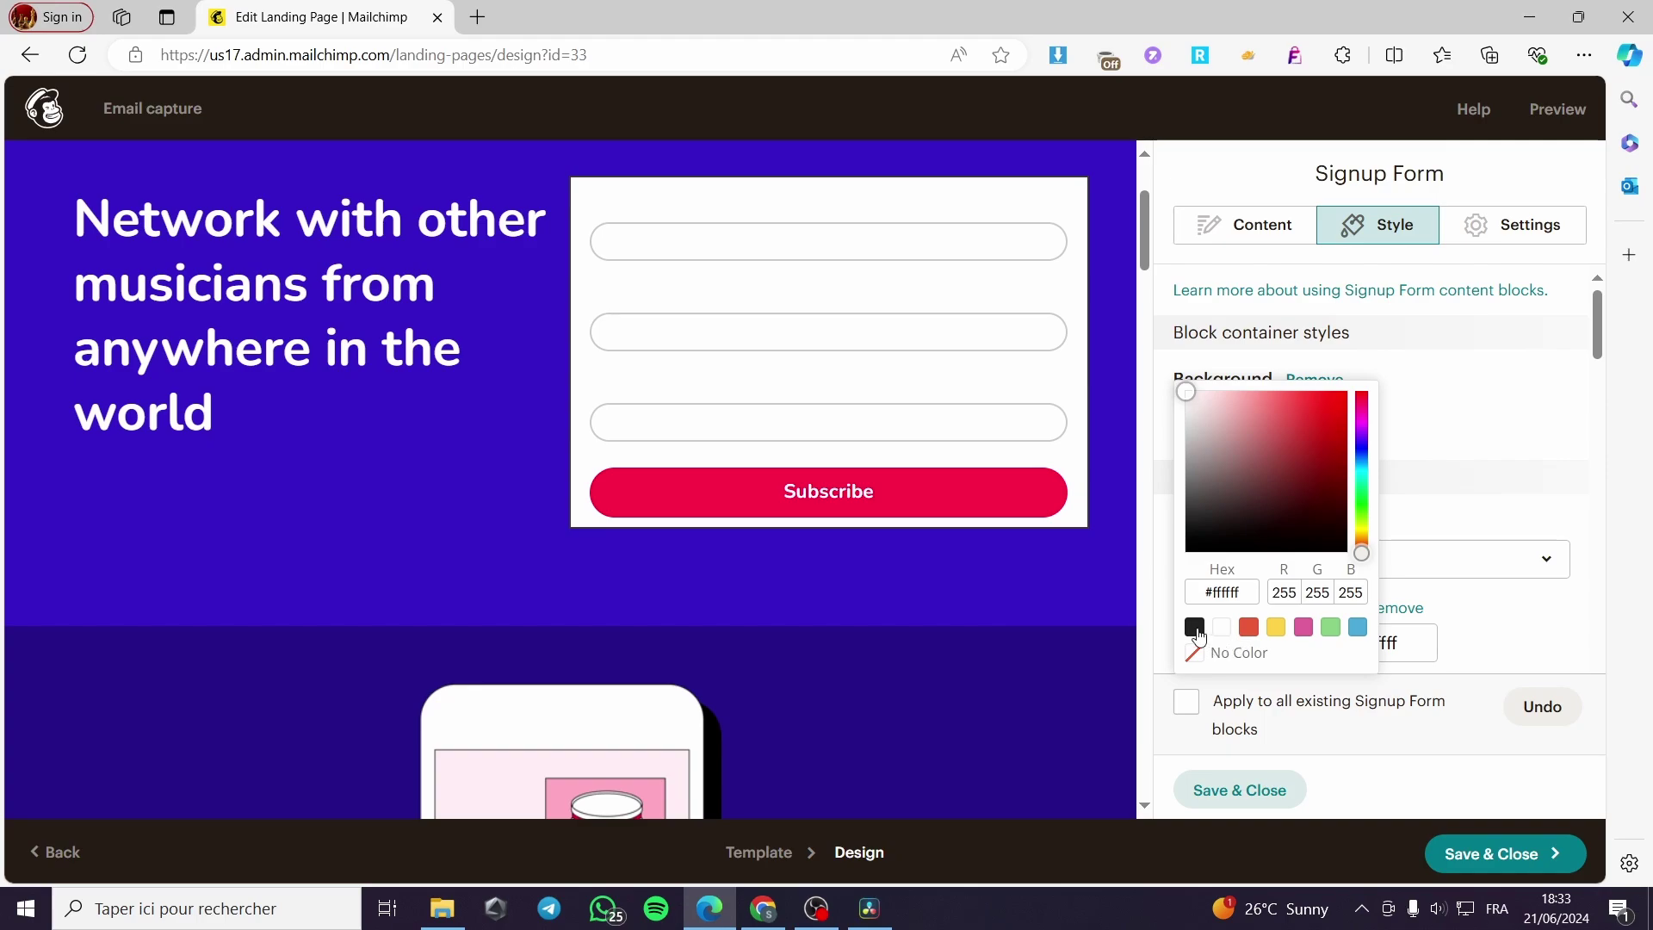
{"action": "left_click", "coordinate": [1195, 654]}
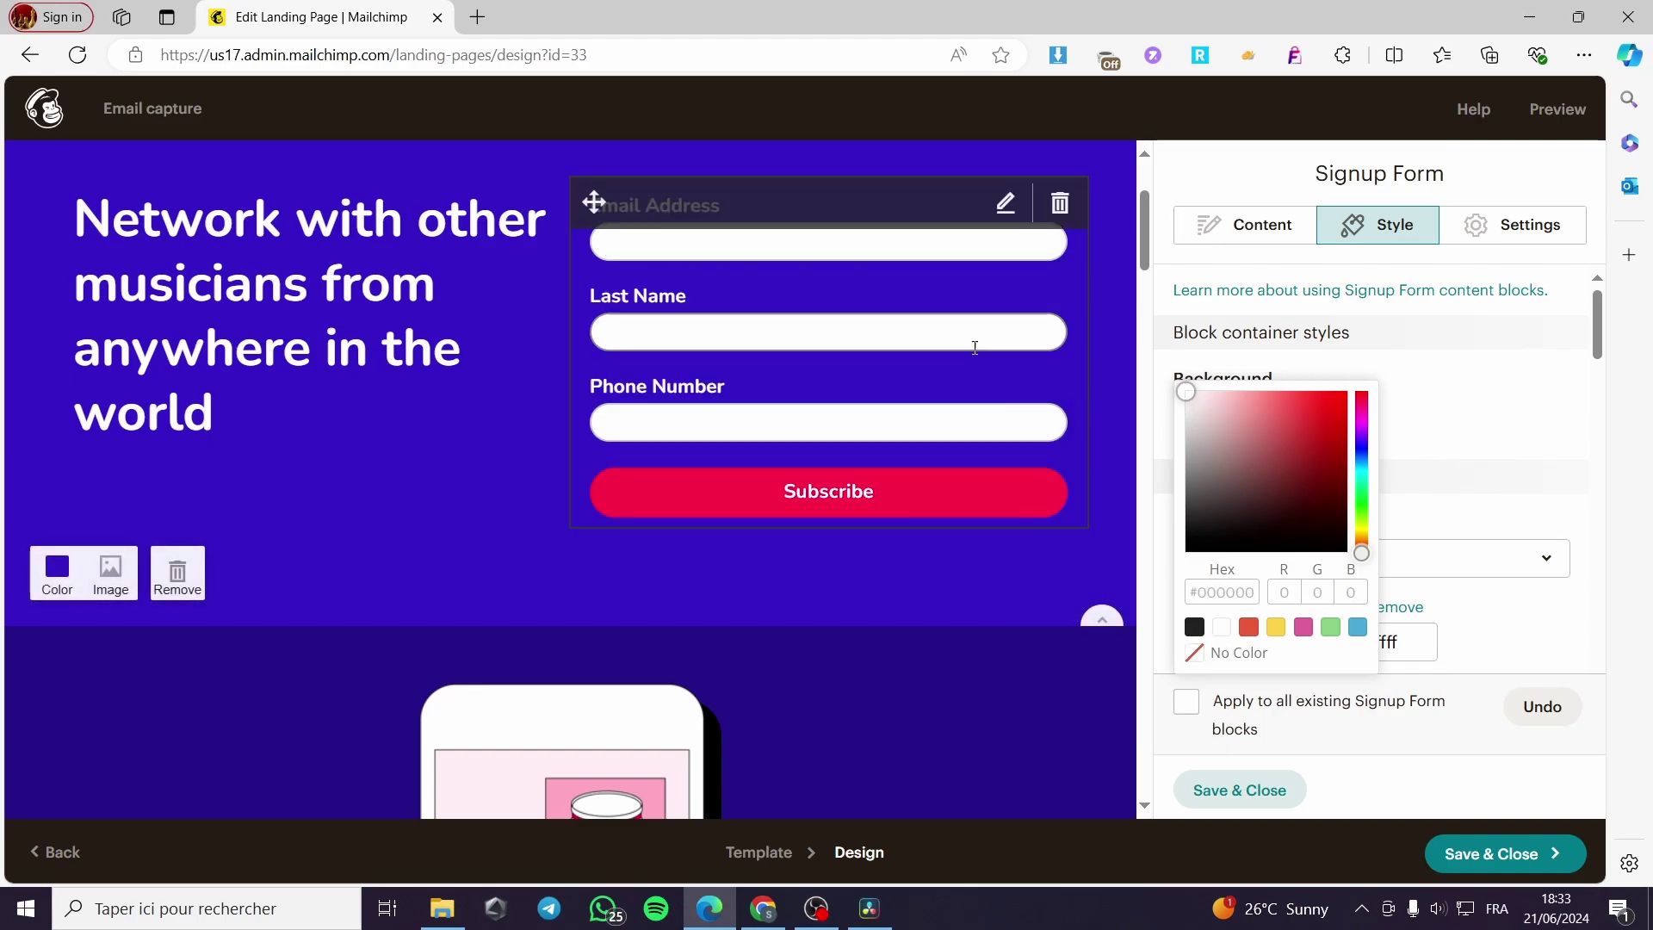
{"action": "left_click", "coordinate": [1449, 419]}
{"action": "scroll", "coordinate": [1223, 504], "scroll_direction": "down", "scroll_amount": 2}
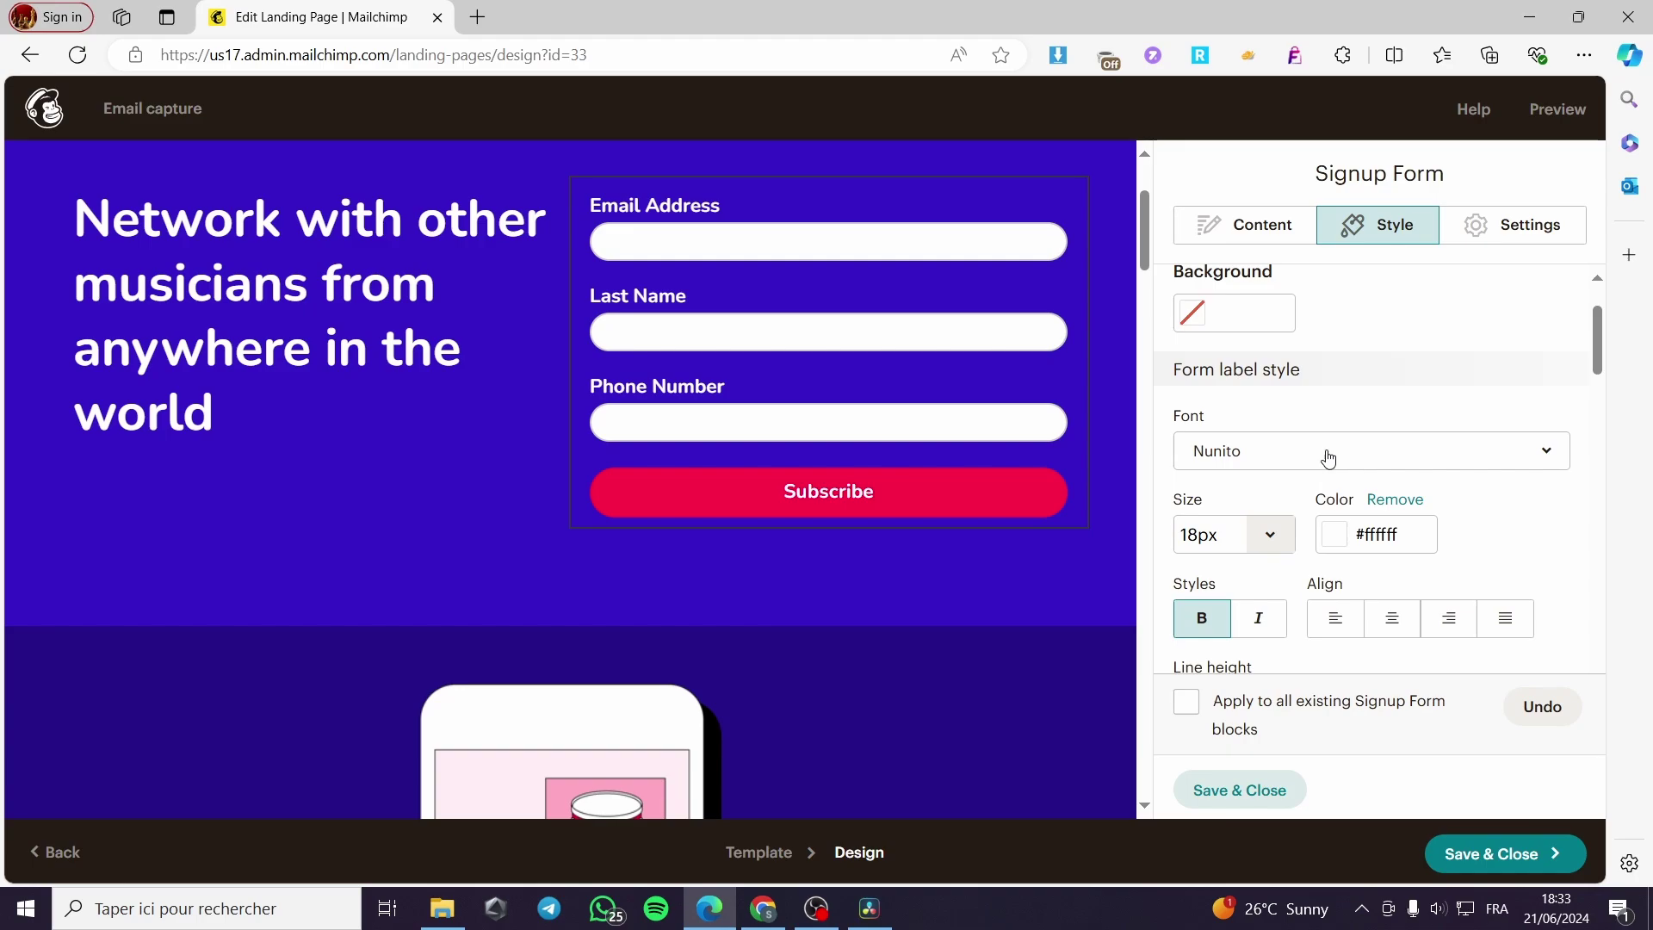
{"action": "scroll", "coordinate": [1329, 456], "scroll_direction": "down", "scroll_amount": 3}
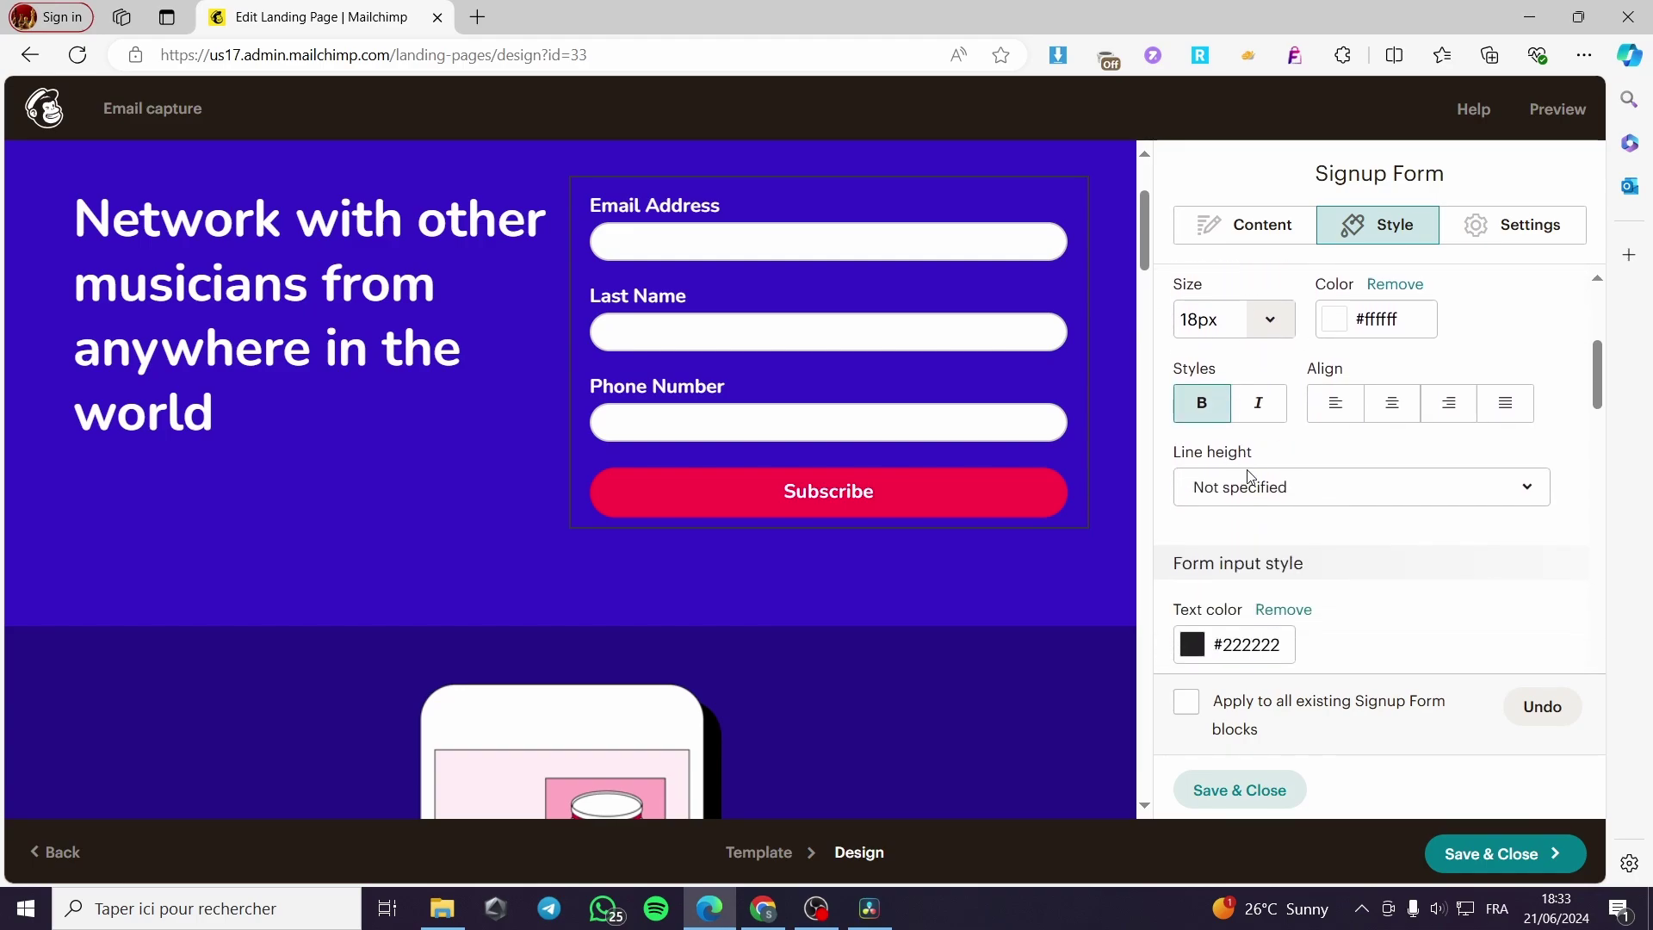
{"action": "scroll", "coordinate": [1284, 541], "scroll_direction": "down", "scroll_amount": 5}
{"action": "scroll", "coordinate": [1275, 387], "scroll_direction": "up", "scroll_amount": 8}
{"action": "left_click", "coordinate": [1263, 228]}
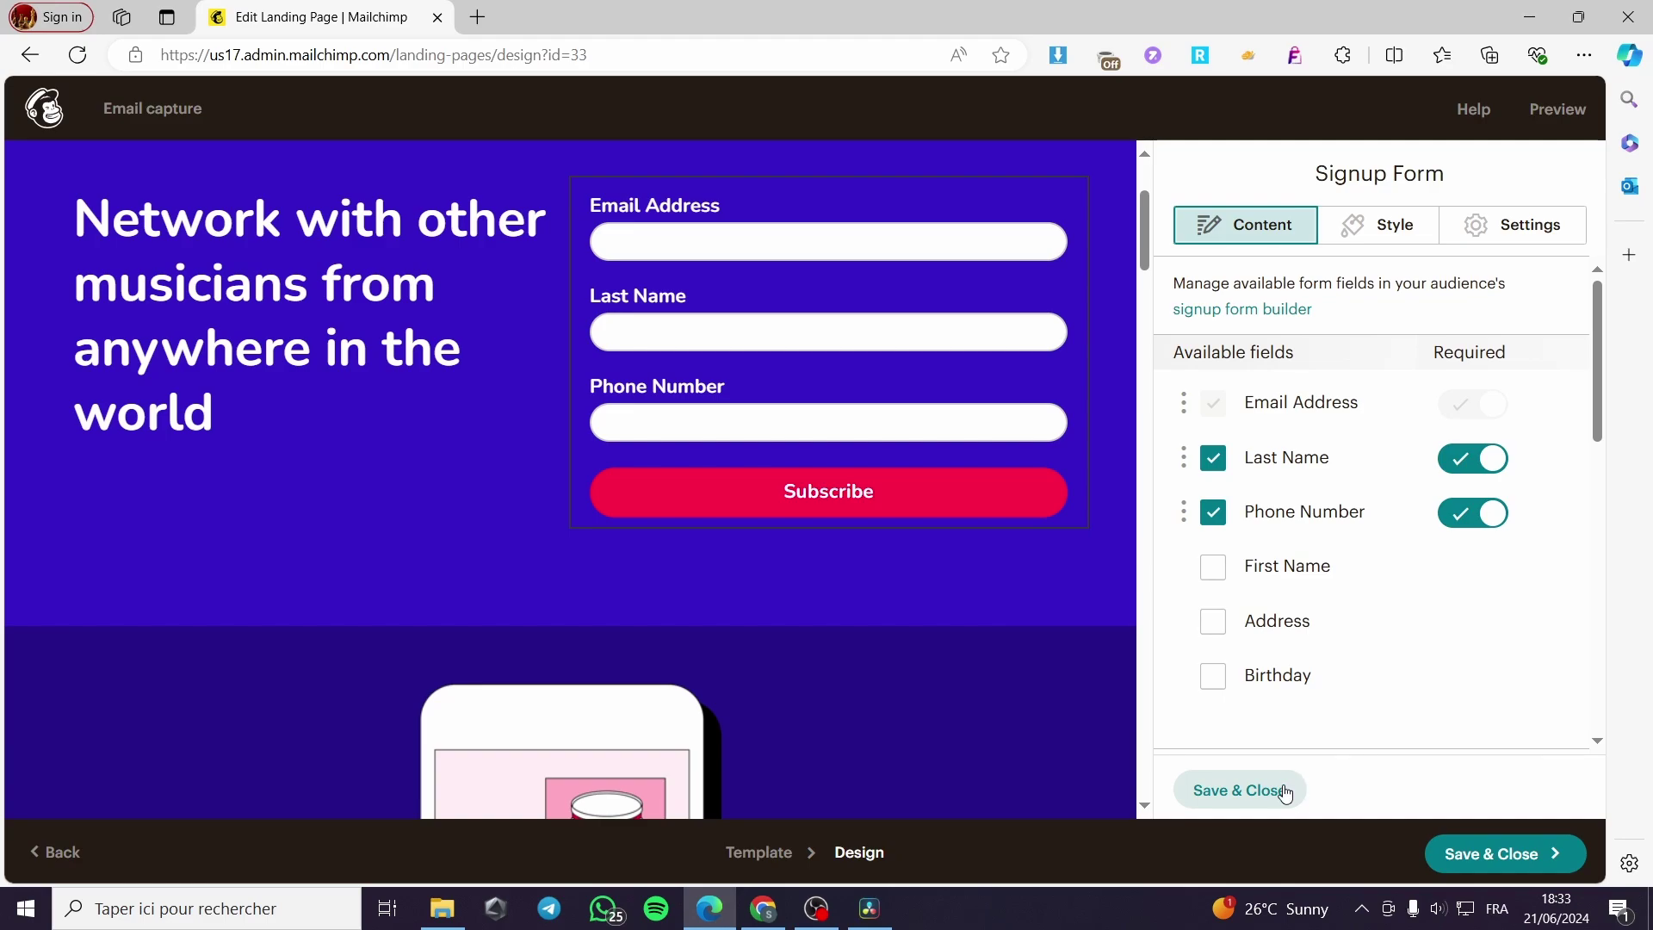
{"action": "left_click", "coordinate": [1240, 790]}
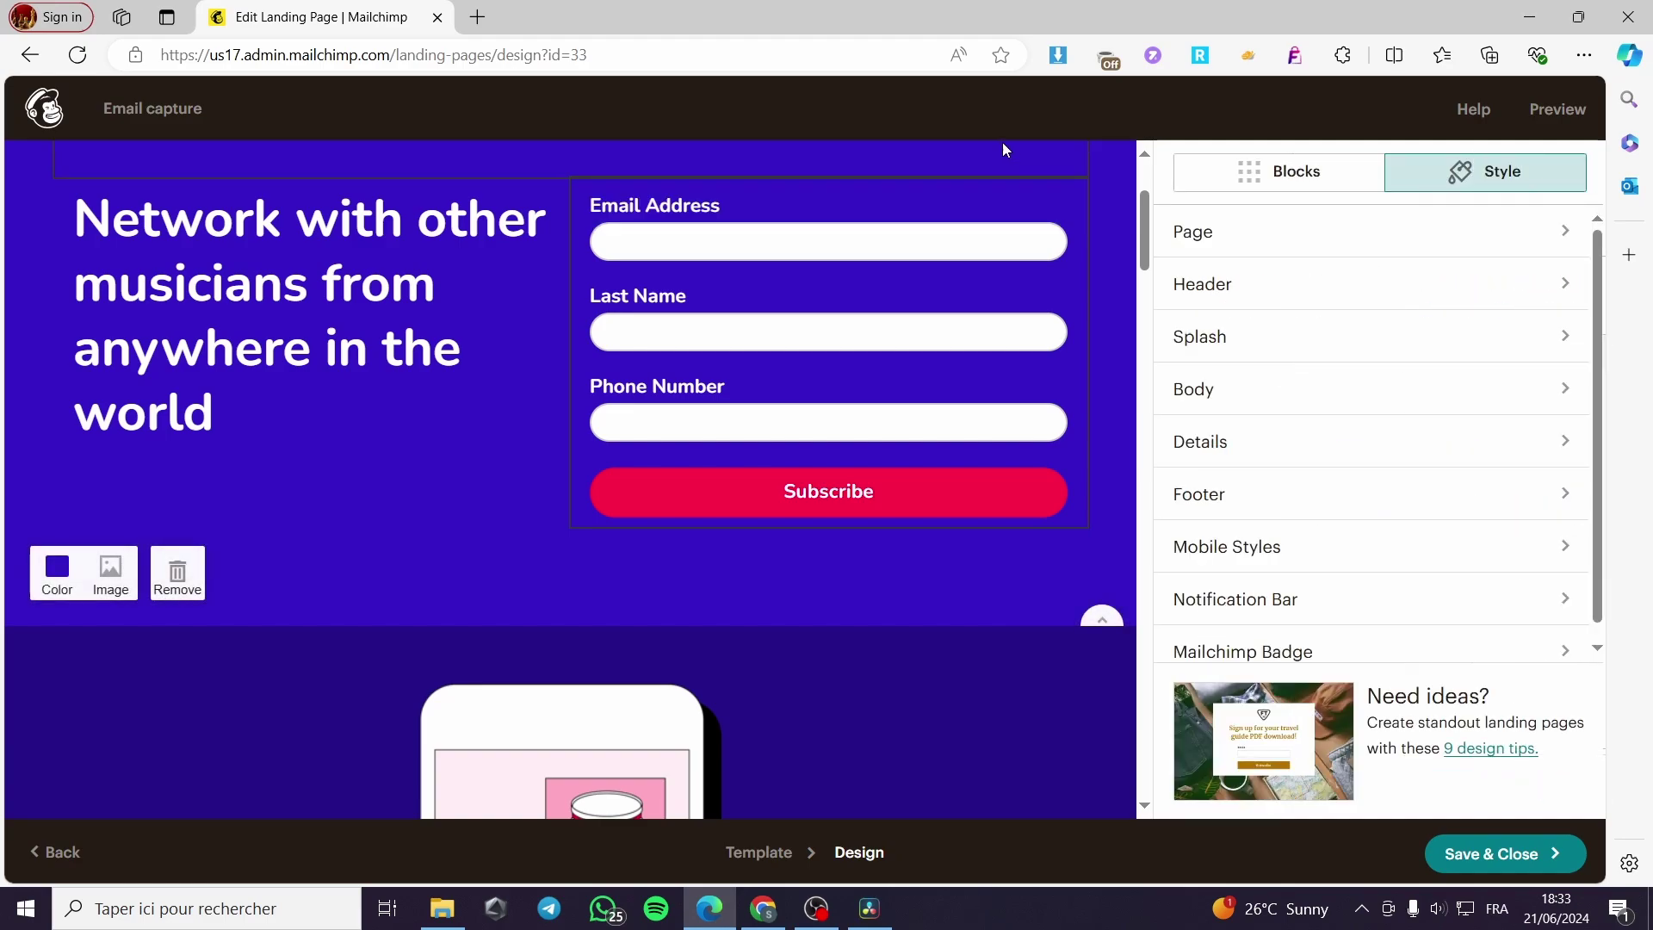
Open the 'Network with other musicians from anywhere in the world' headline in the Text editor
{"action": "left_click", "coordinate": [1292, 175]}
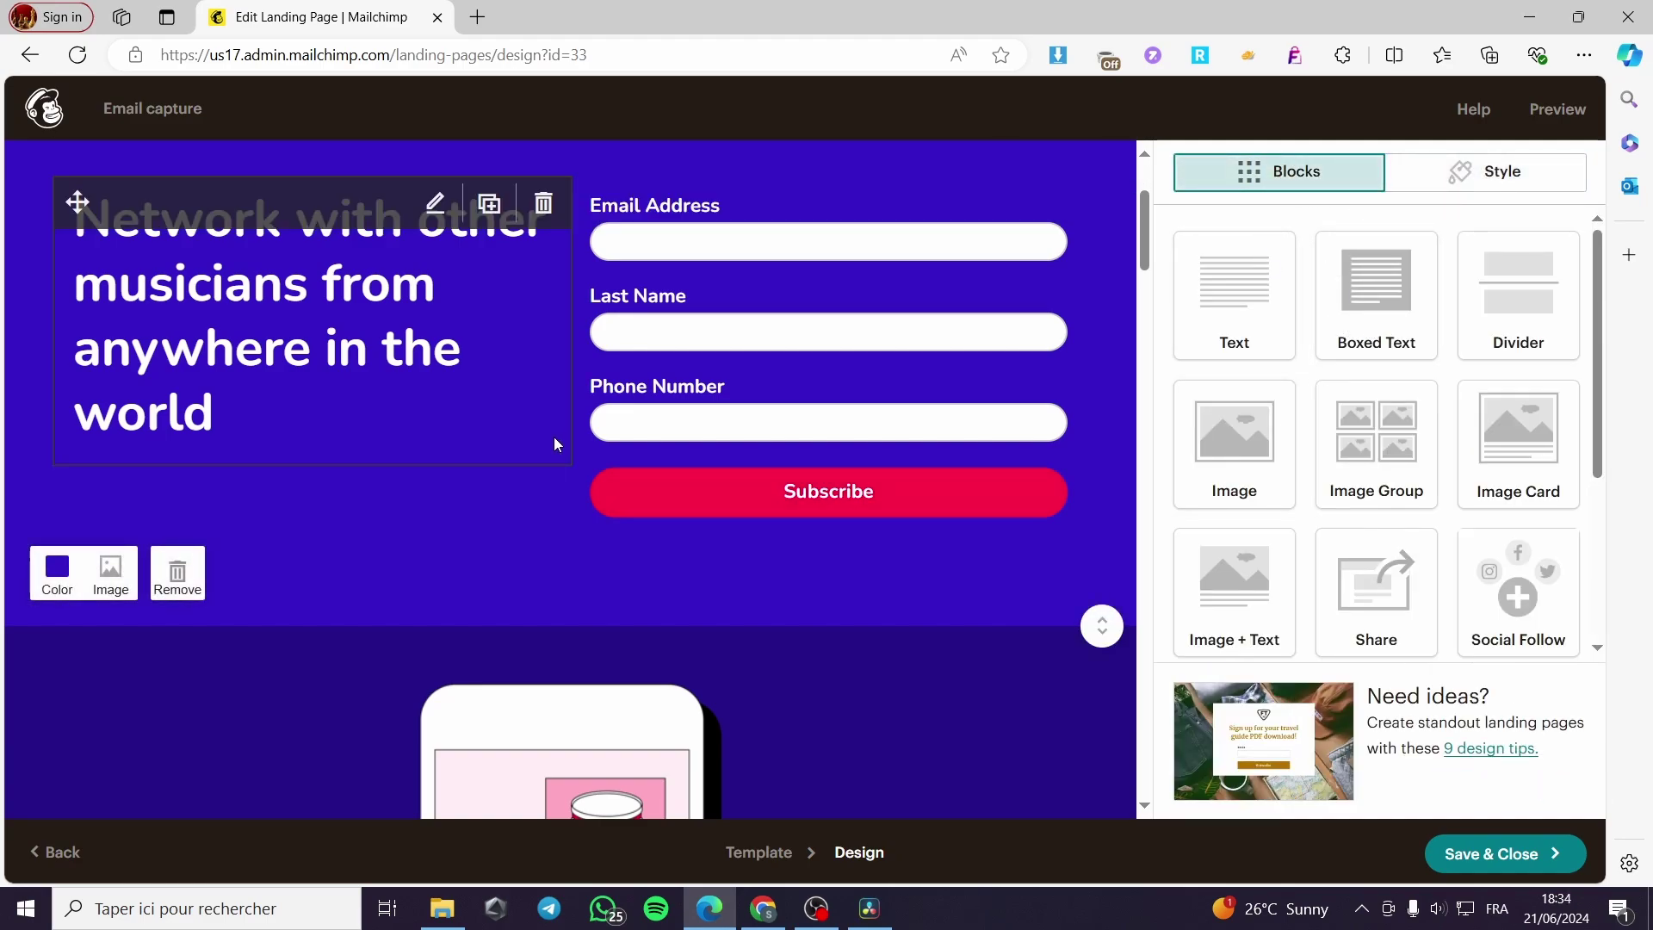
{"action": "scroll", "coordinate": [386, 381], "scroll_direction": "up", "scroll_amount": 1}
{"action": "left_click", "coordinate": [281, 472]}
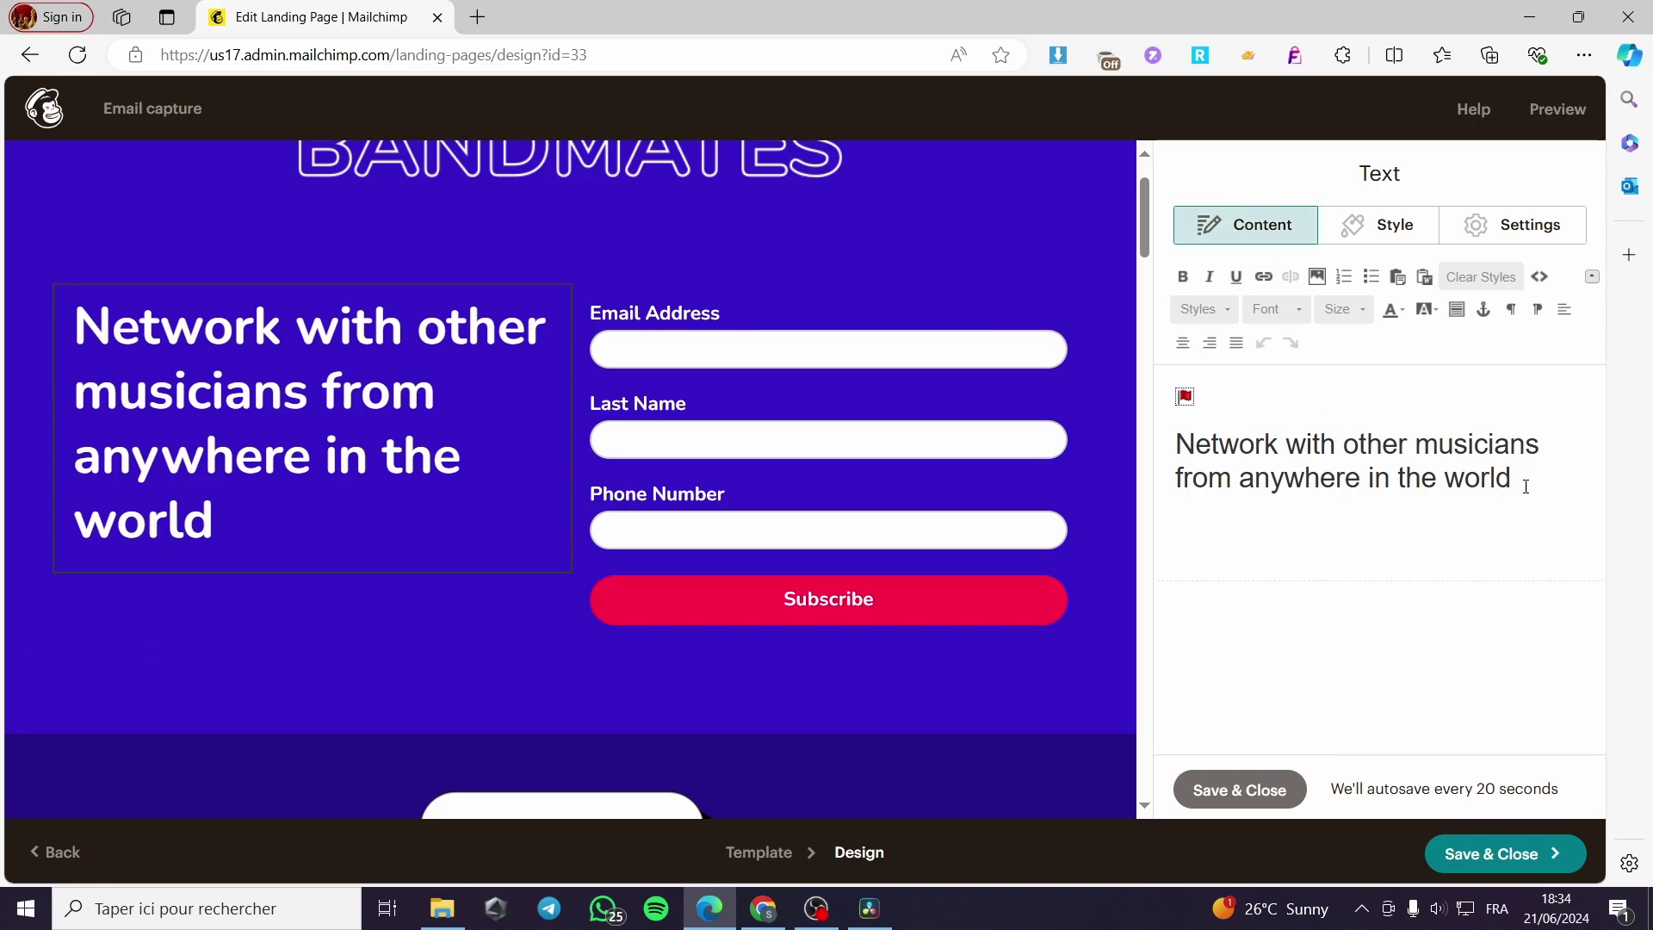
Replace the headline with 'Sign Up to get a chance to be featured in our platform'
{"action": "left_click_drag", "start_coordinate": [1526, 487], "coordinate": [1173, 441]}
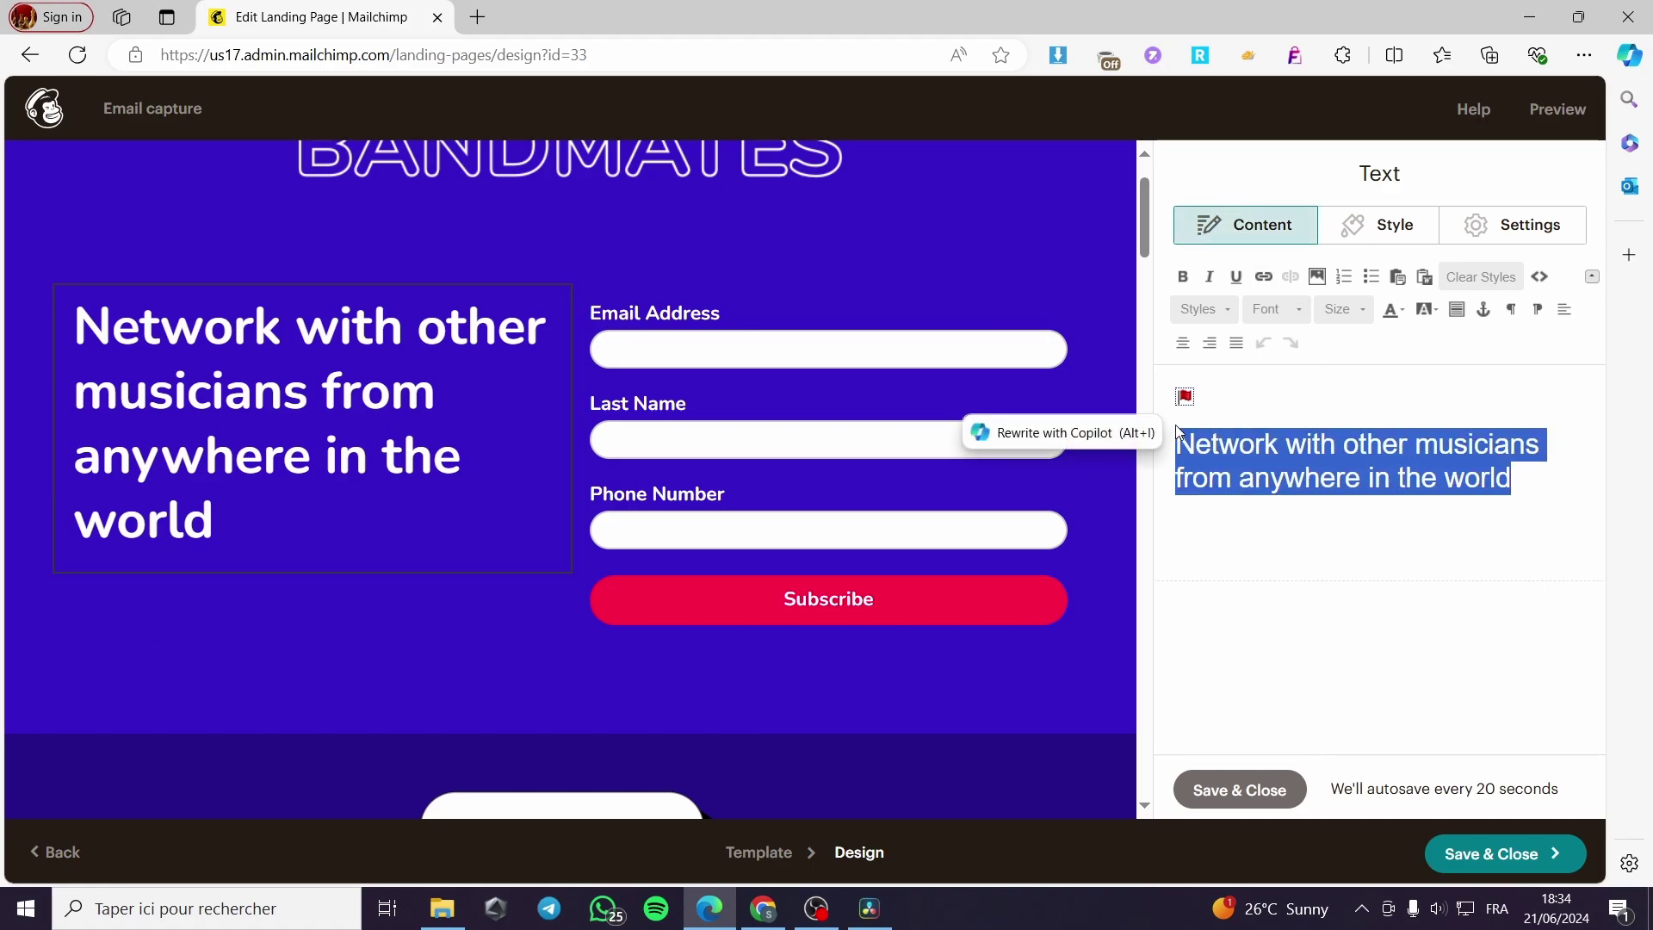
{"action": "type", "text": "Sig"}
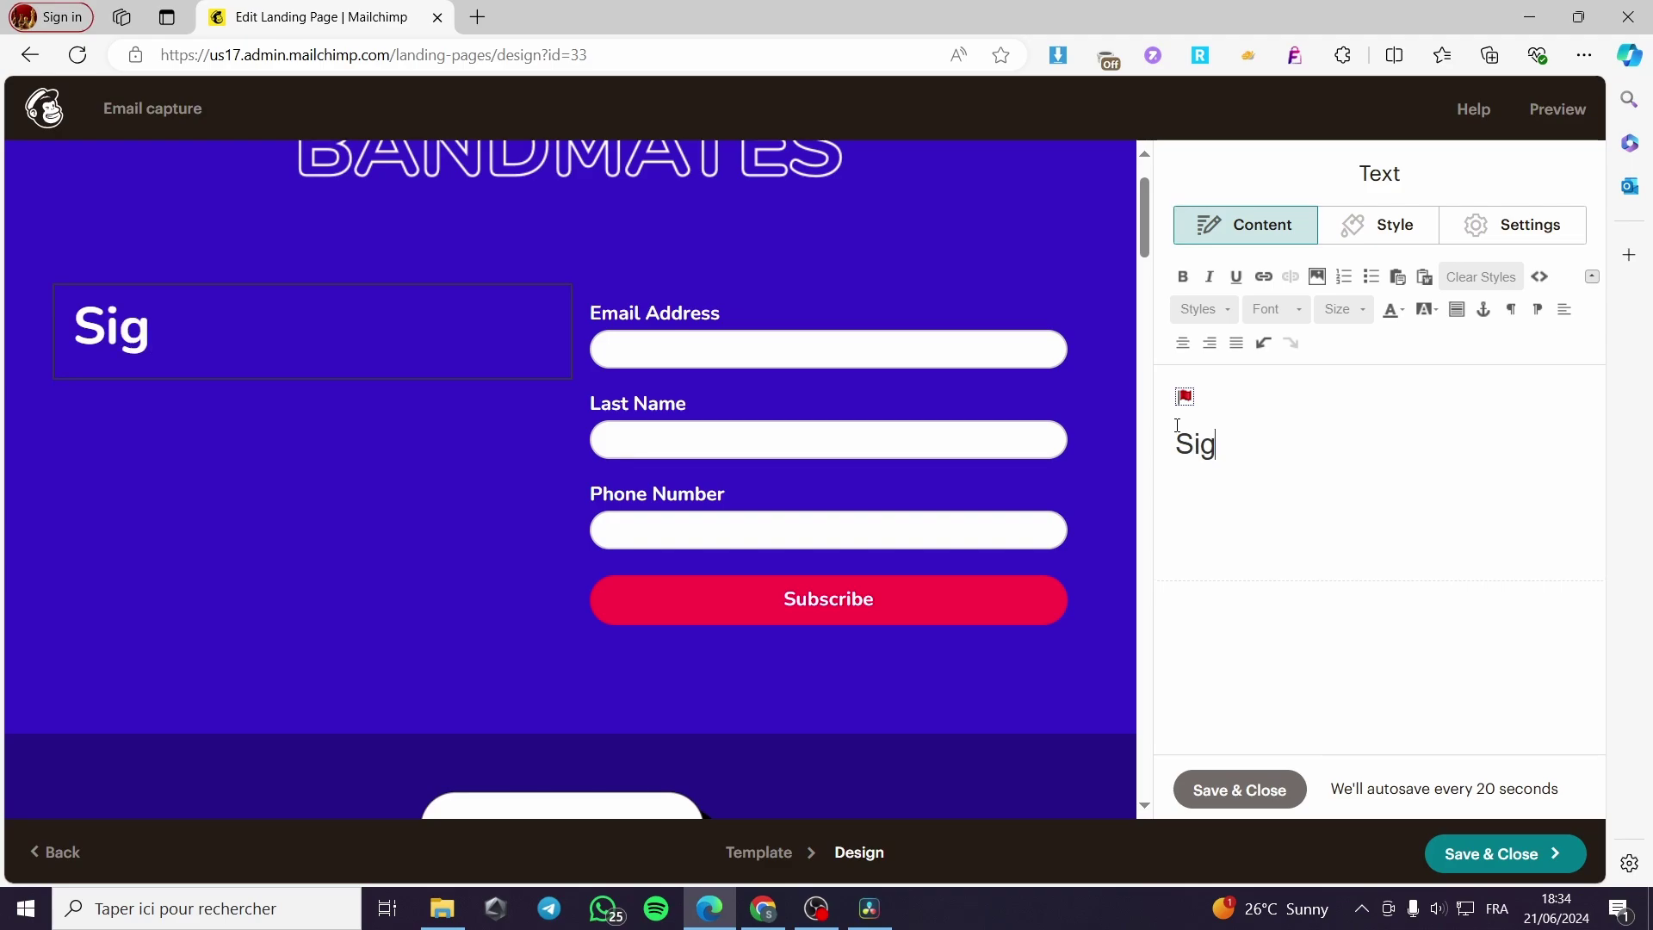
{"action": "type", "text": "n U"}
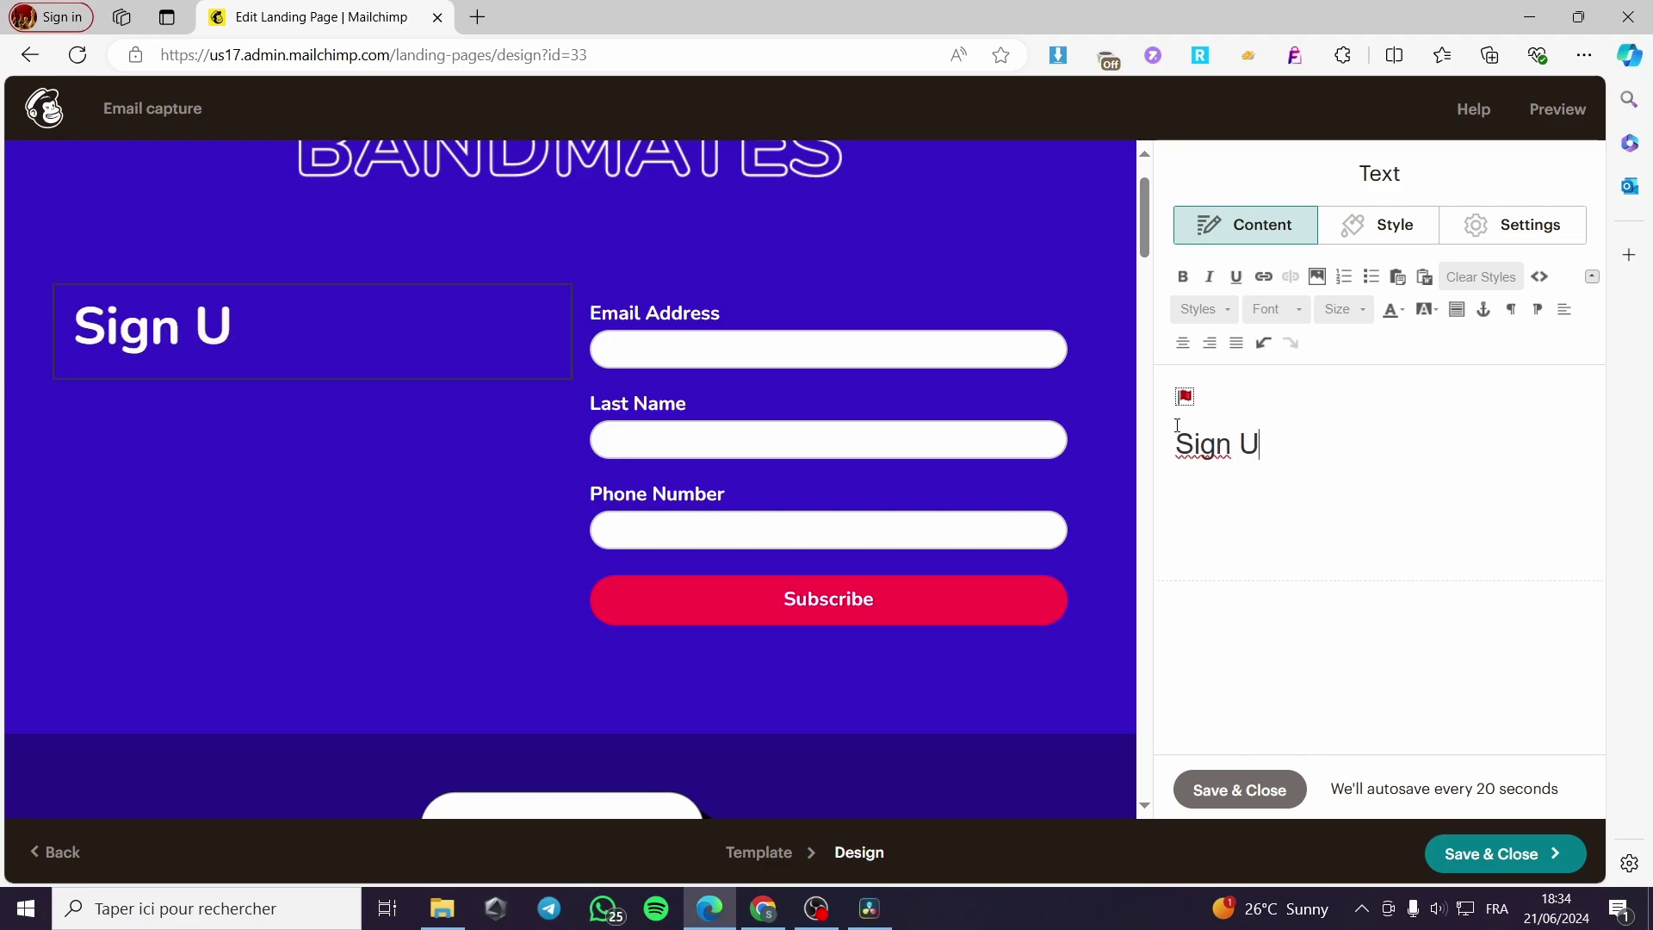
{"action": "type", "text": "p to "}
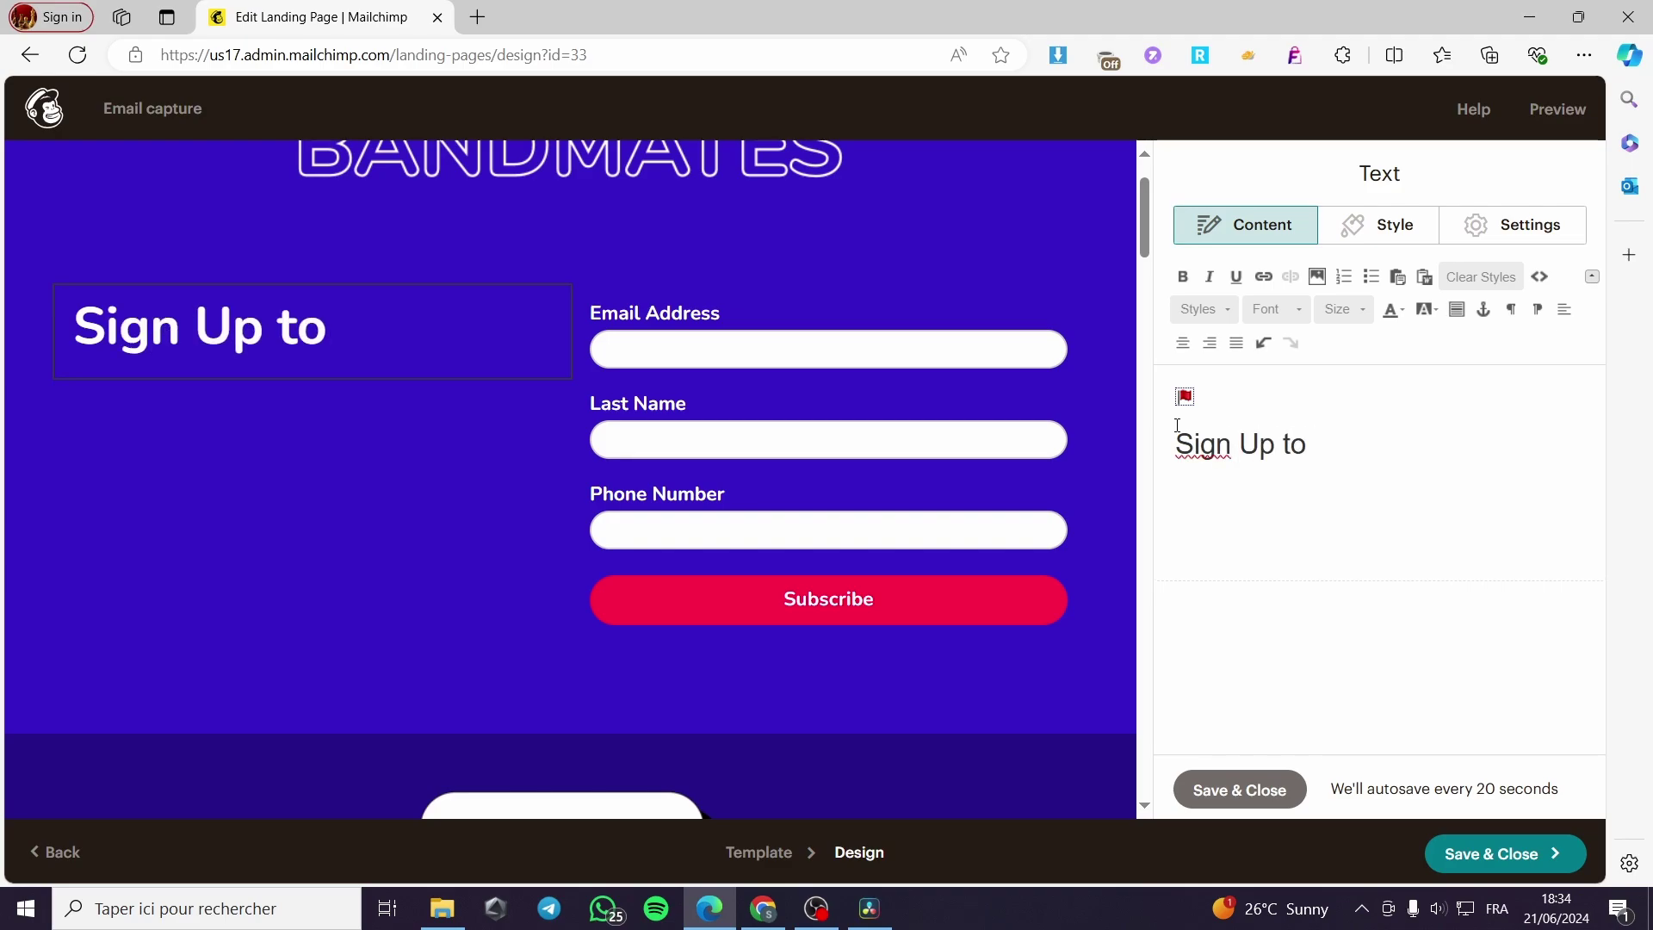
{"action": "type", "text": "get a chan"}
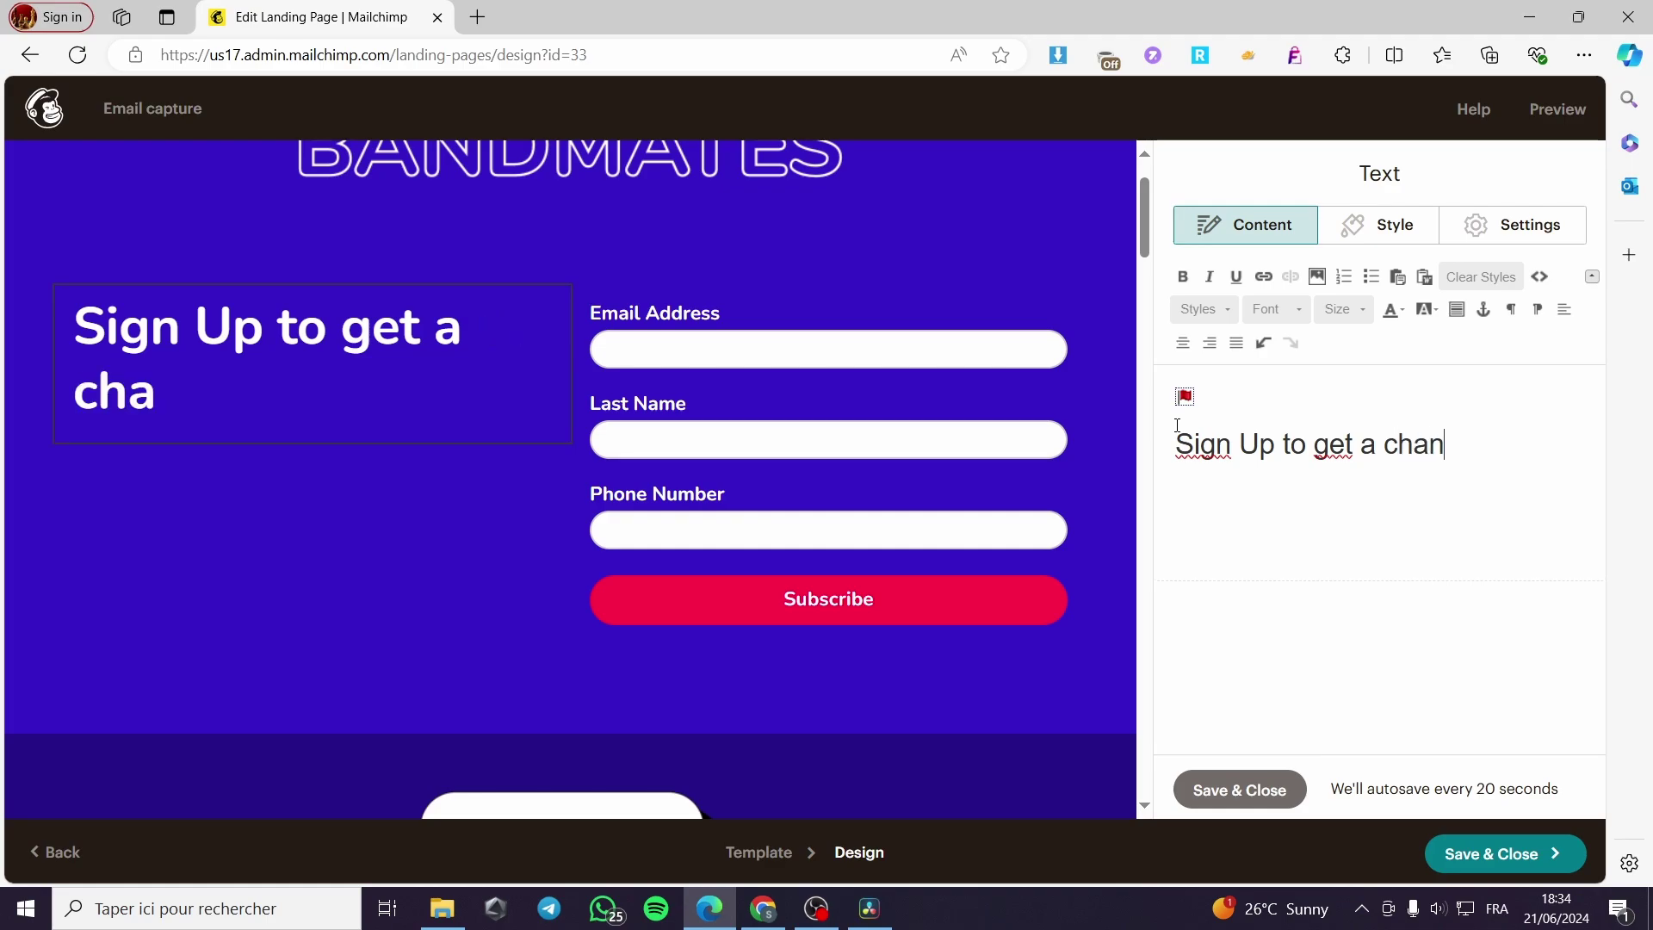
{"action": "type", "text": "vce"}
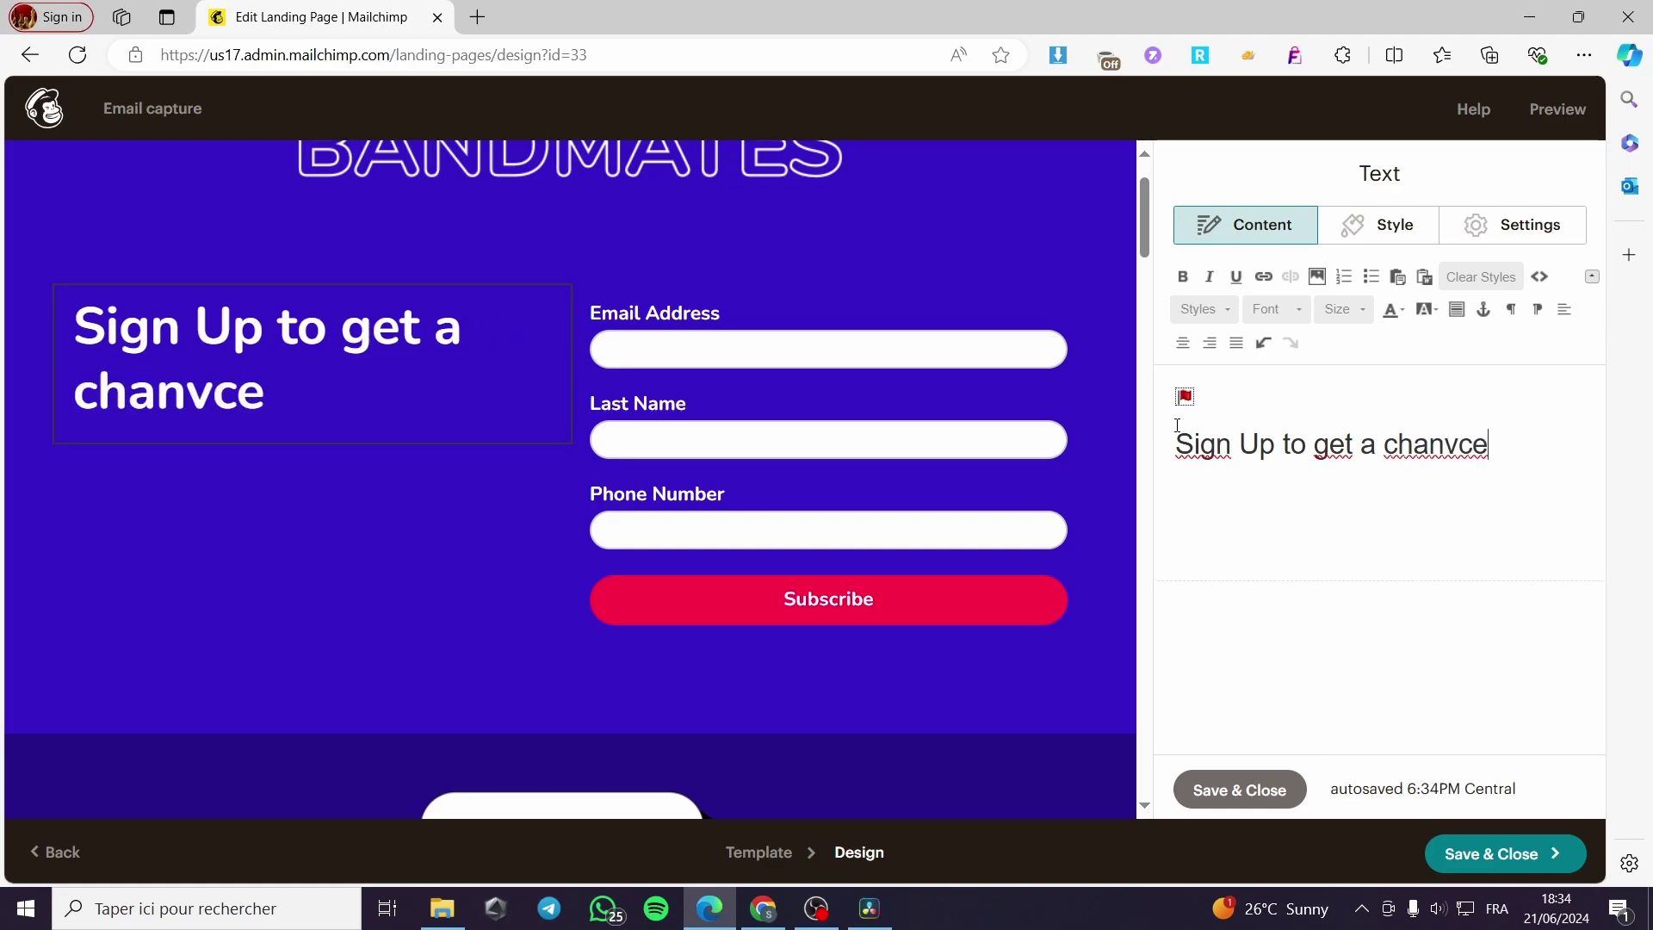
{"action": "key", "text": "BackSpace"}
{"action": "key", "text": "End"}
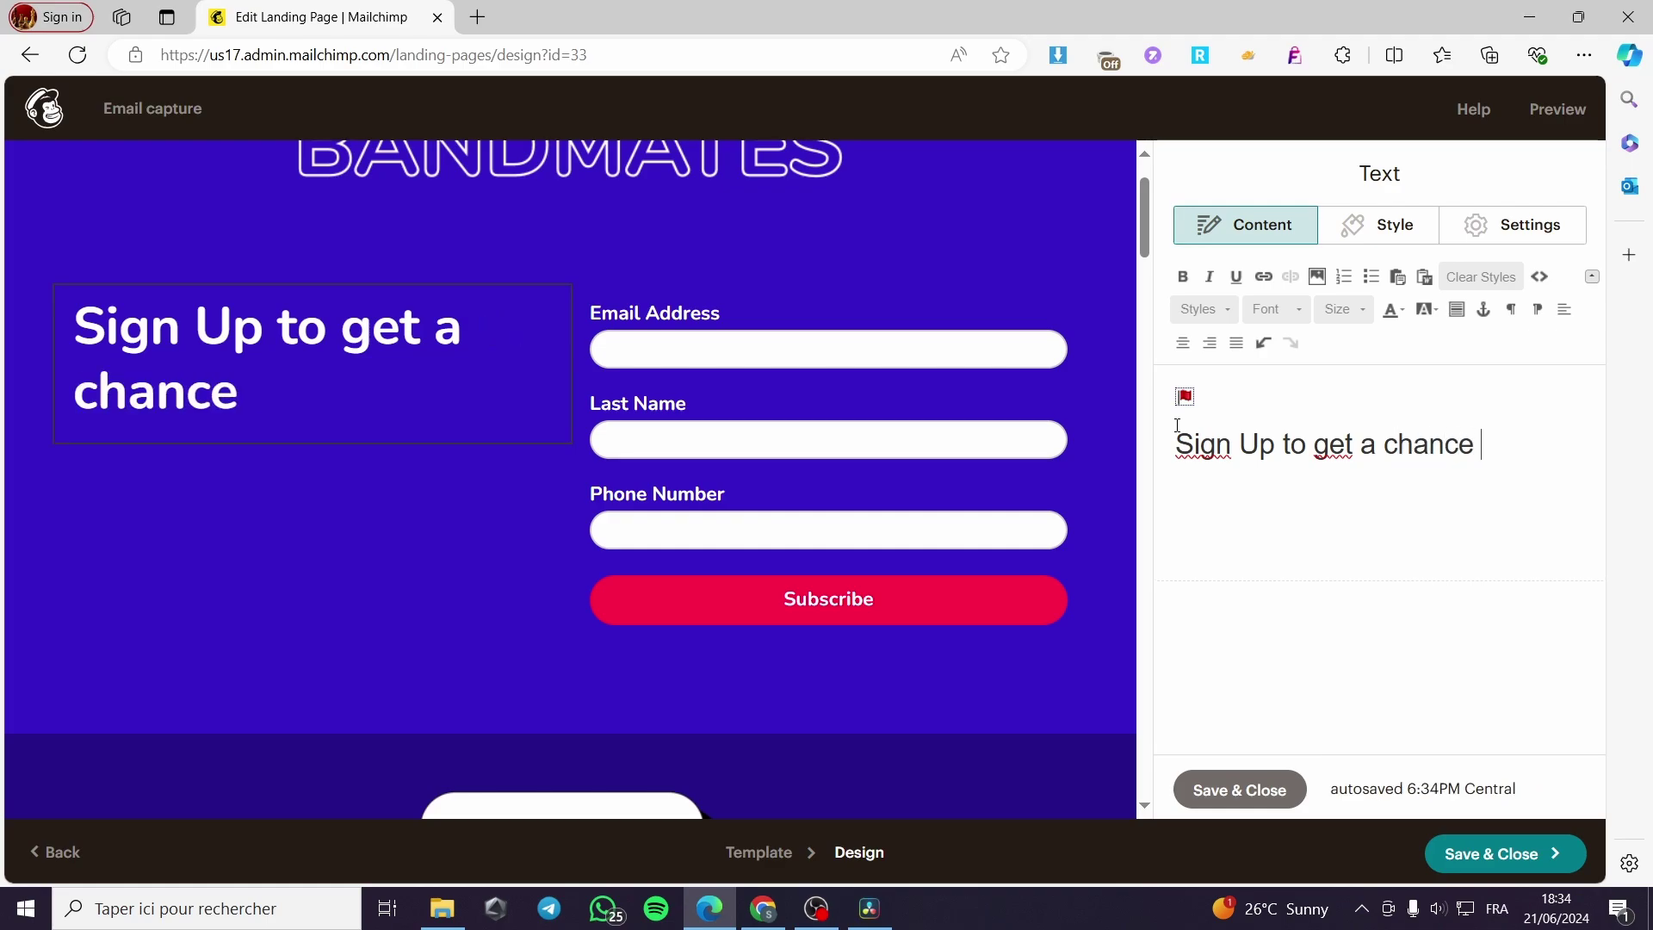
{"action": "type", "text": "to be"}
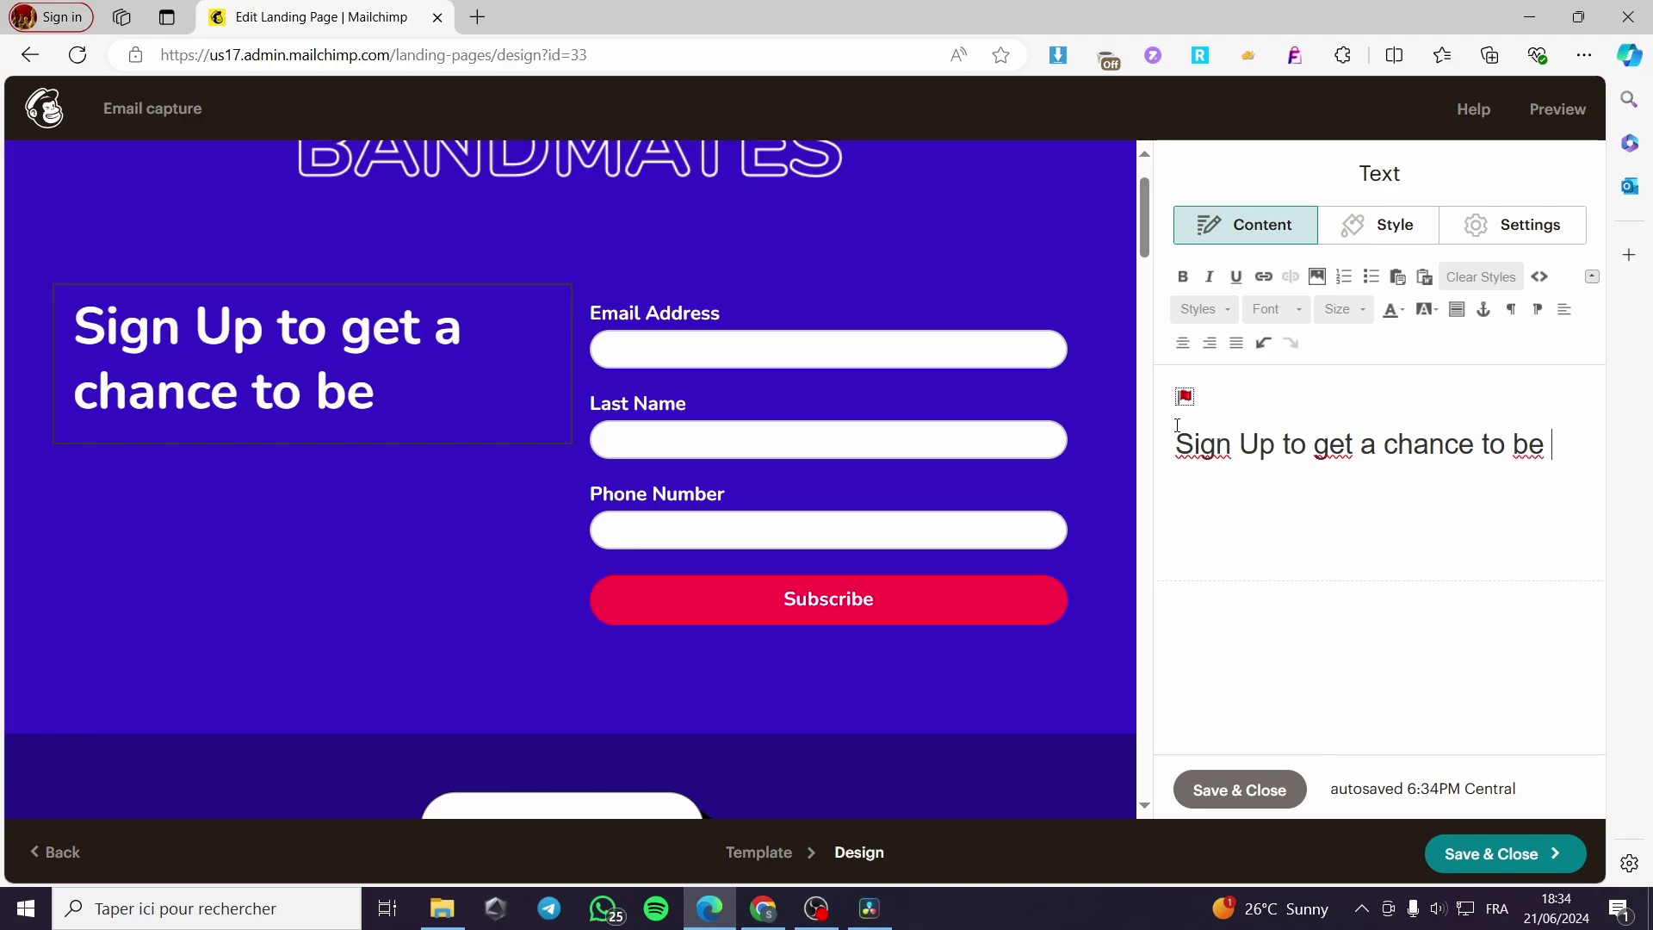
{"action": "type", "text": "frea"}
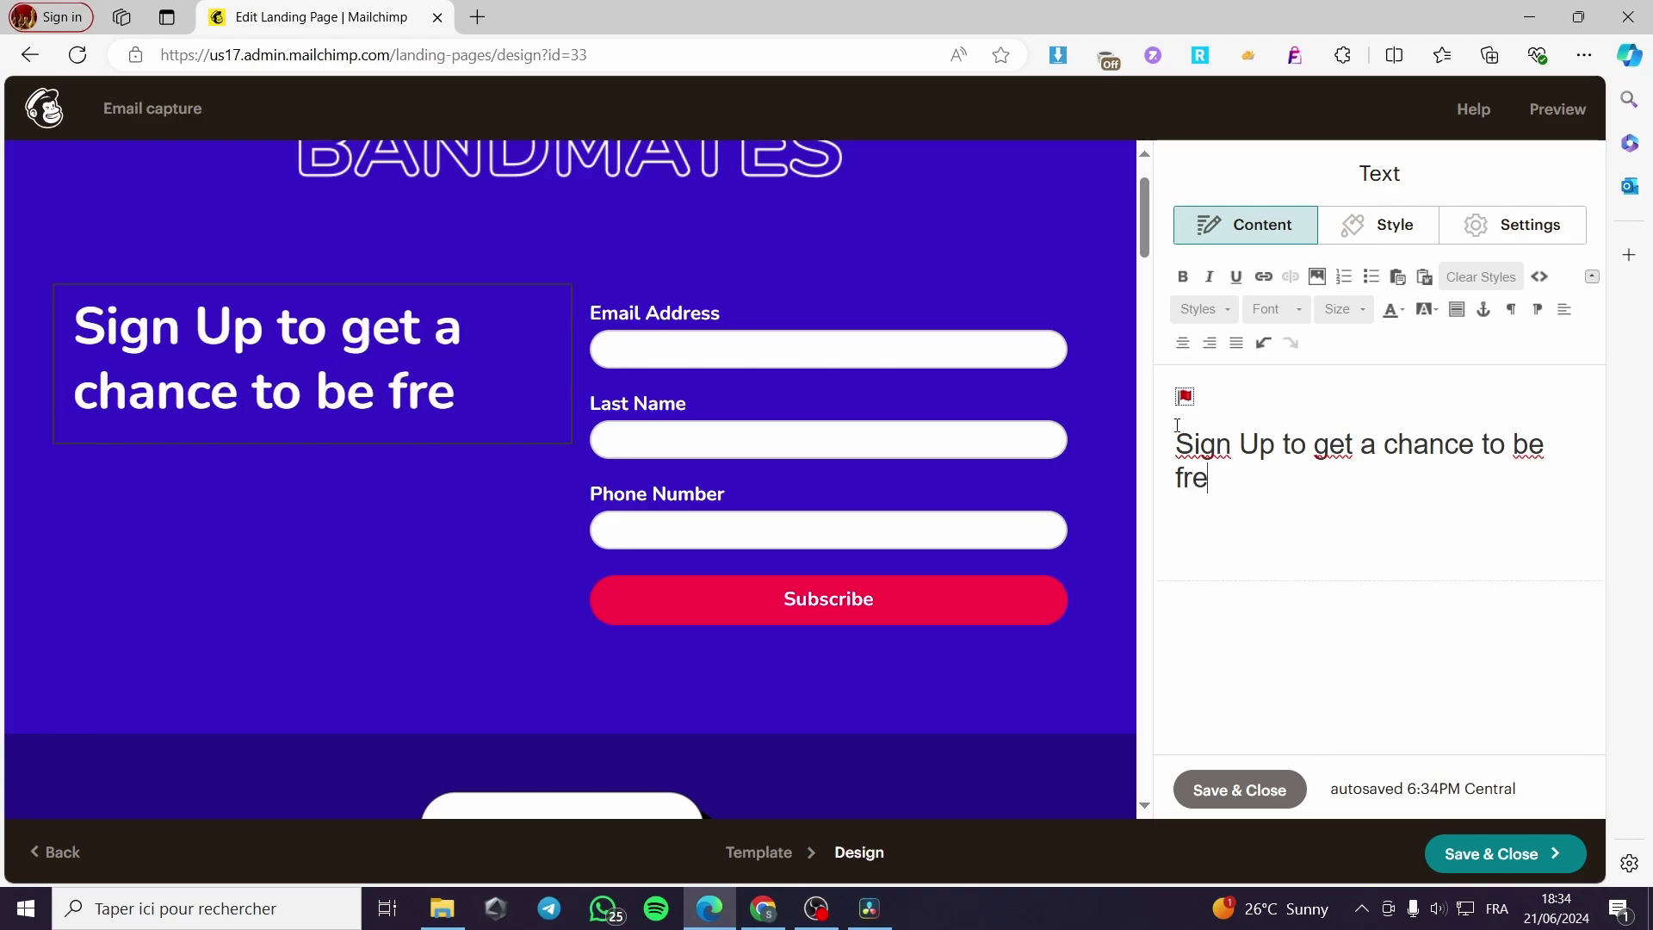
{"action": "key", "text": "BackSpace"}
{"action": "key", "text": "BackSpace"}
{"action": "key", "text": "BackSpace"}
{"action": "type", "text": "ea"}
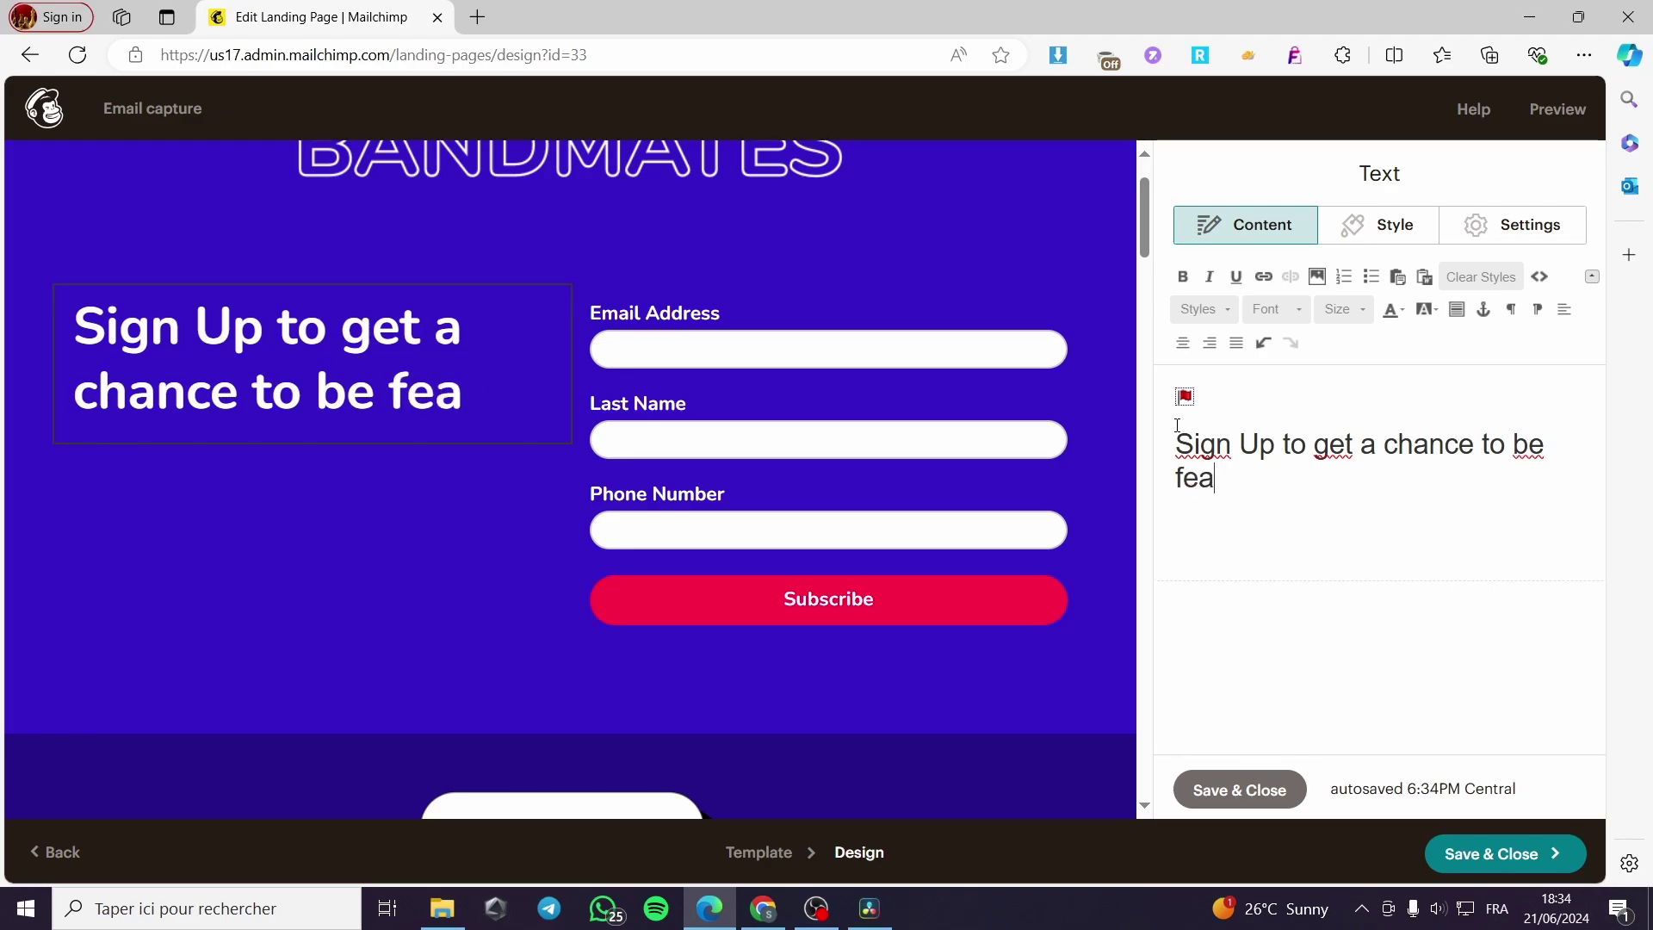
{"action": "type", "text": "tured i"}
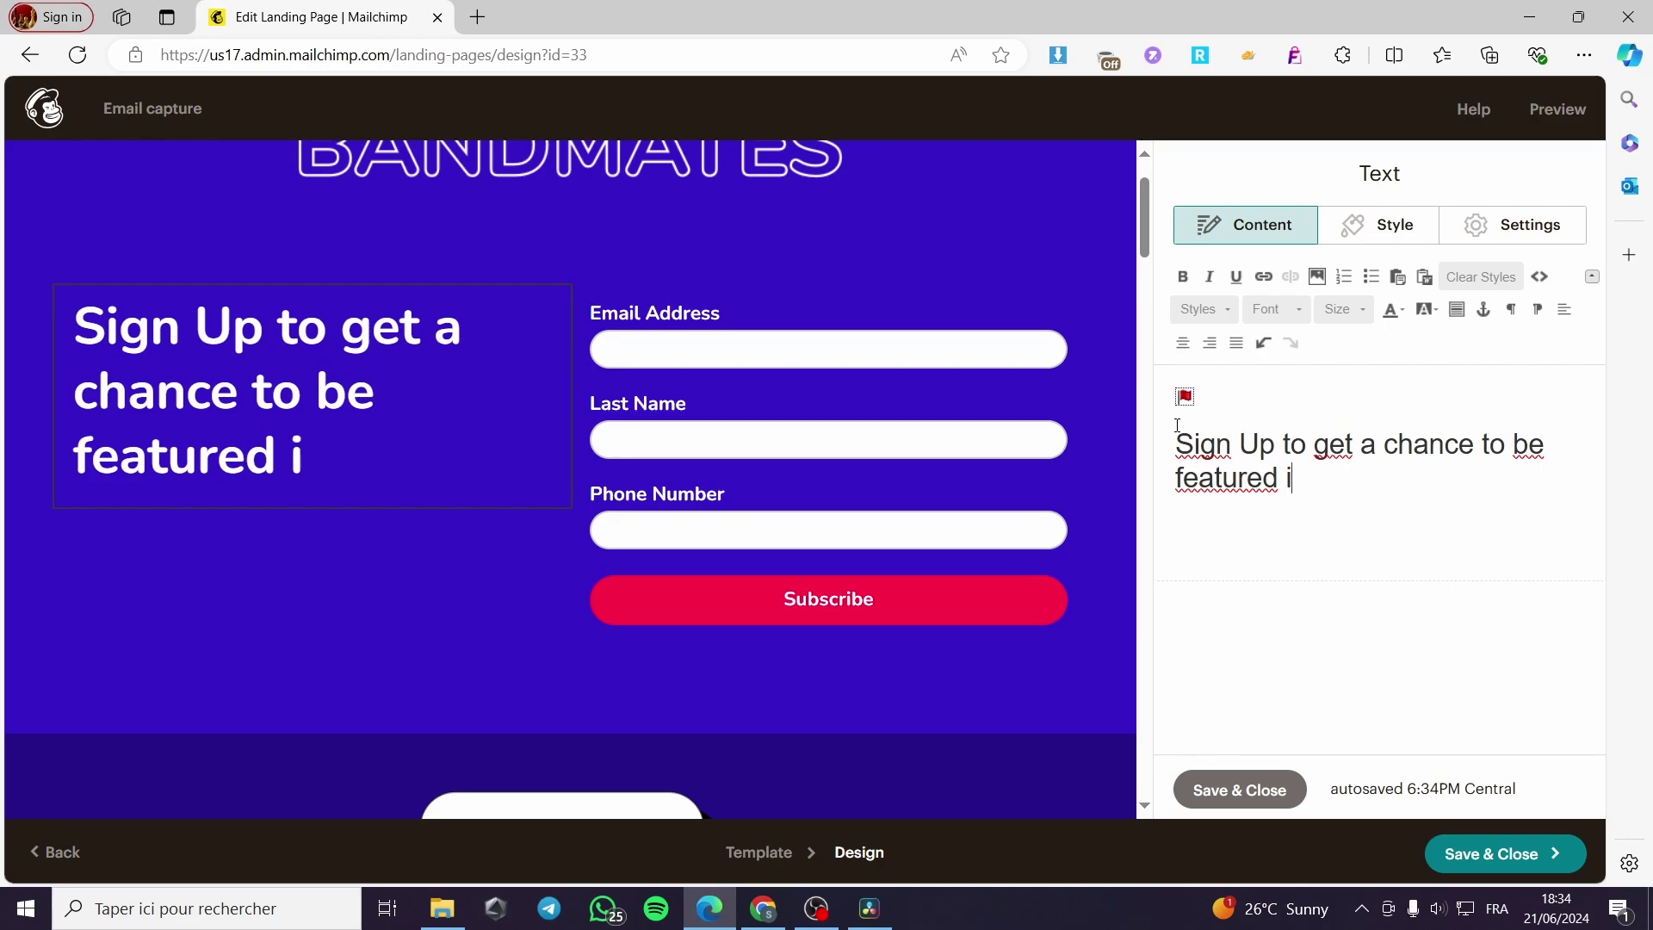
{"action": "type", "text": "n our pl"}
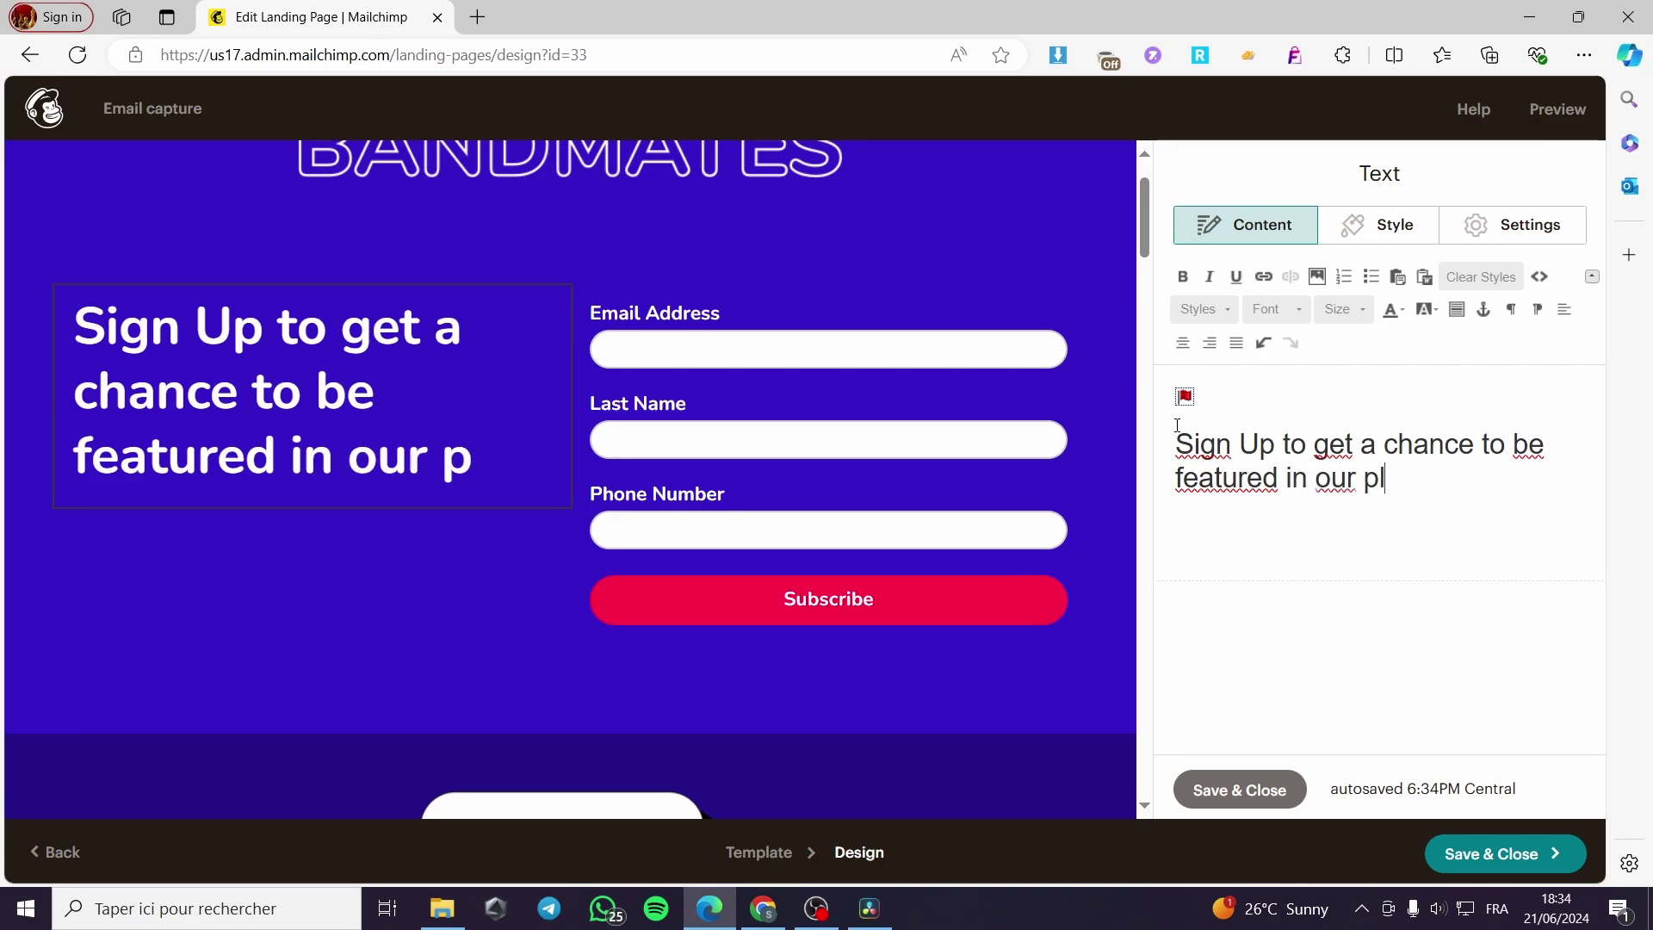
{"action": "type", "text": "atfor"}
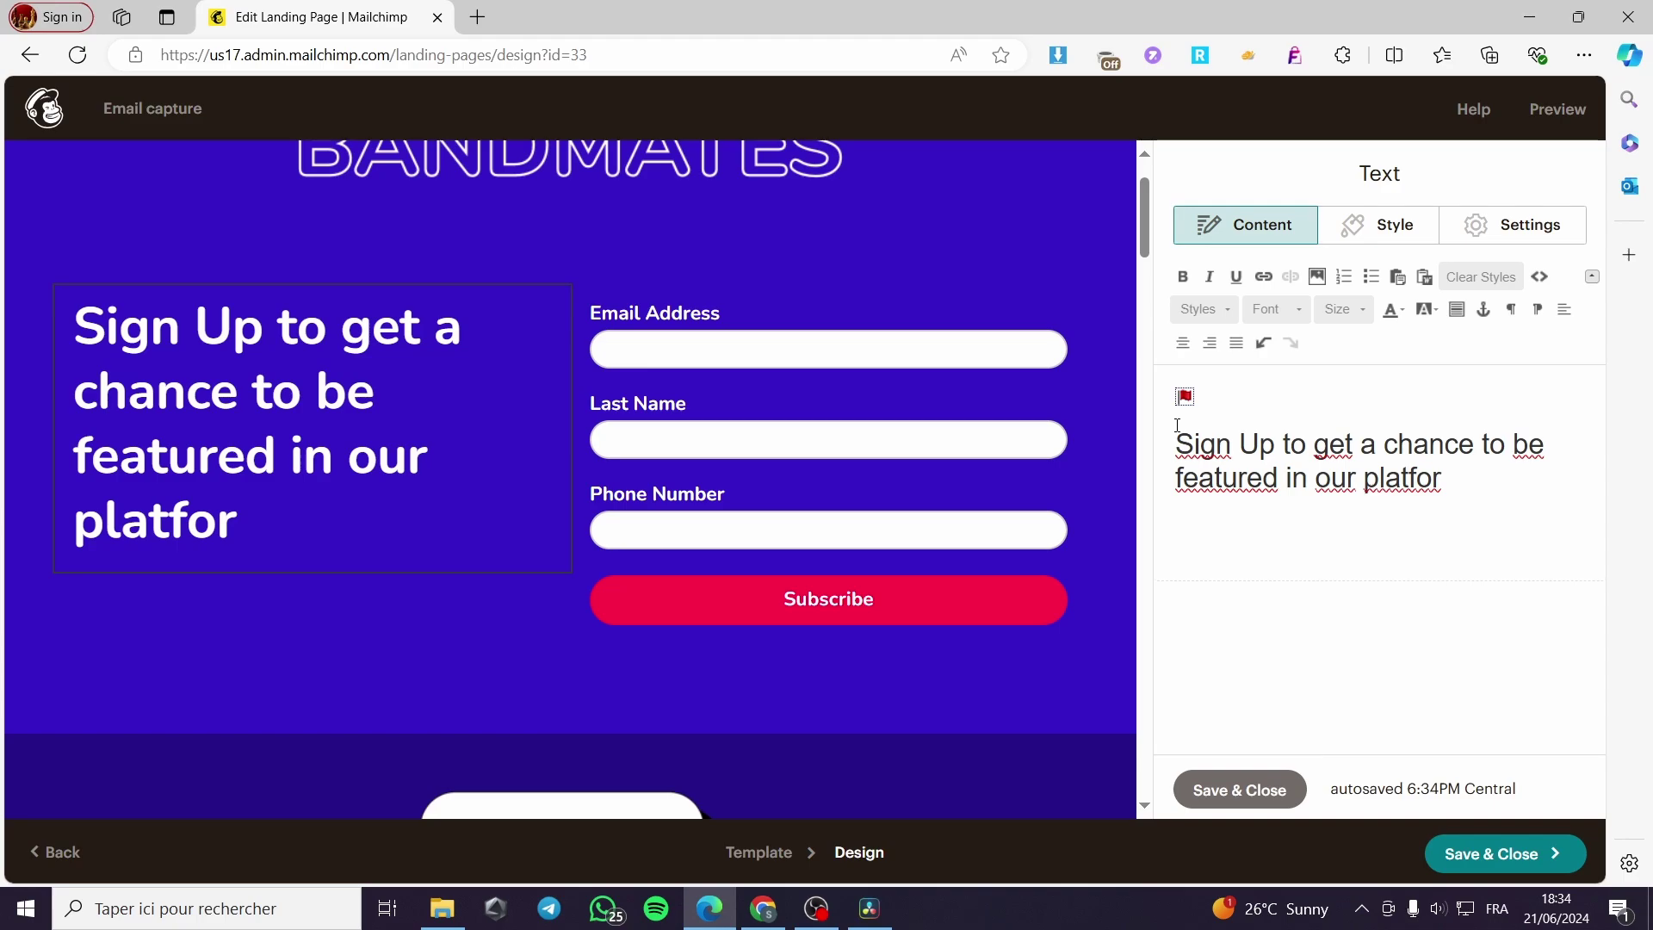
{"action": "type", "text": "m"}
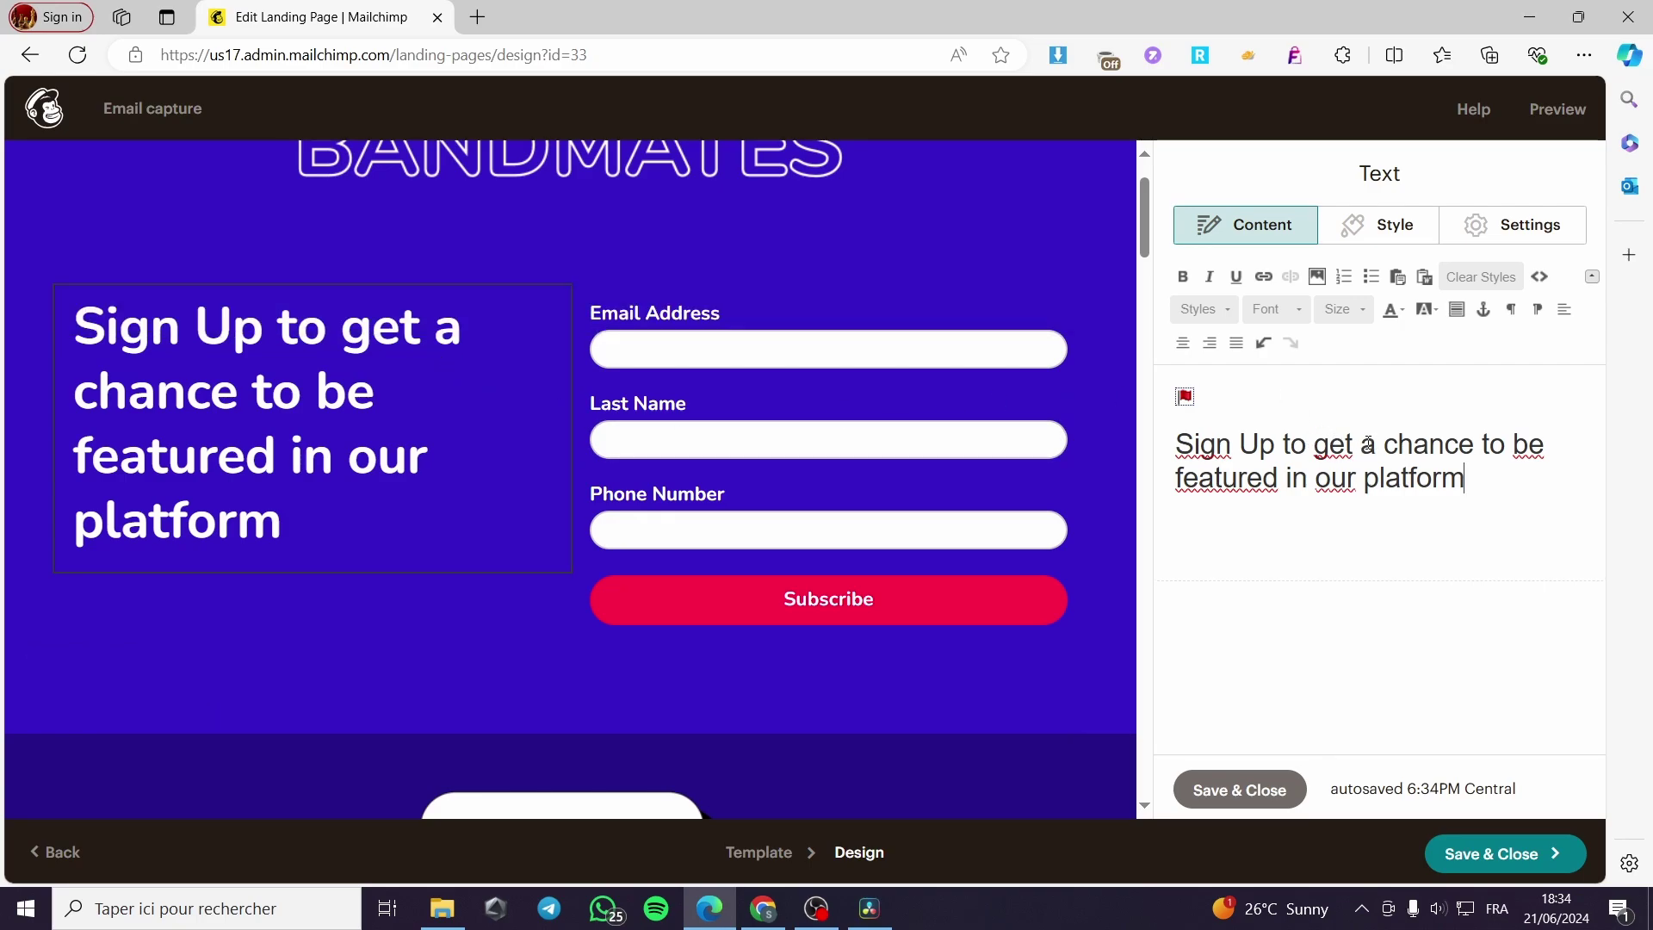
Retype the headline's ending so it reads 'Sign Up to get a 30% for you next order'
{"action": "left_click_drag", "start_coordinate": [1384, 446], "coordinate": [1472, 493]}
{"action": "type", "text": "30"}
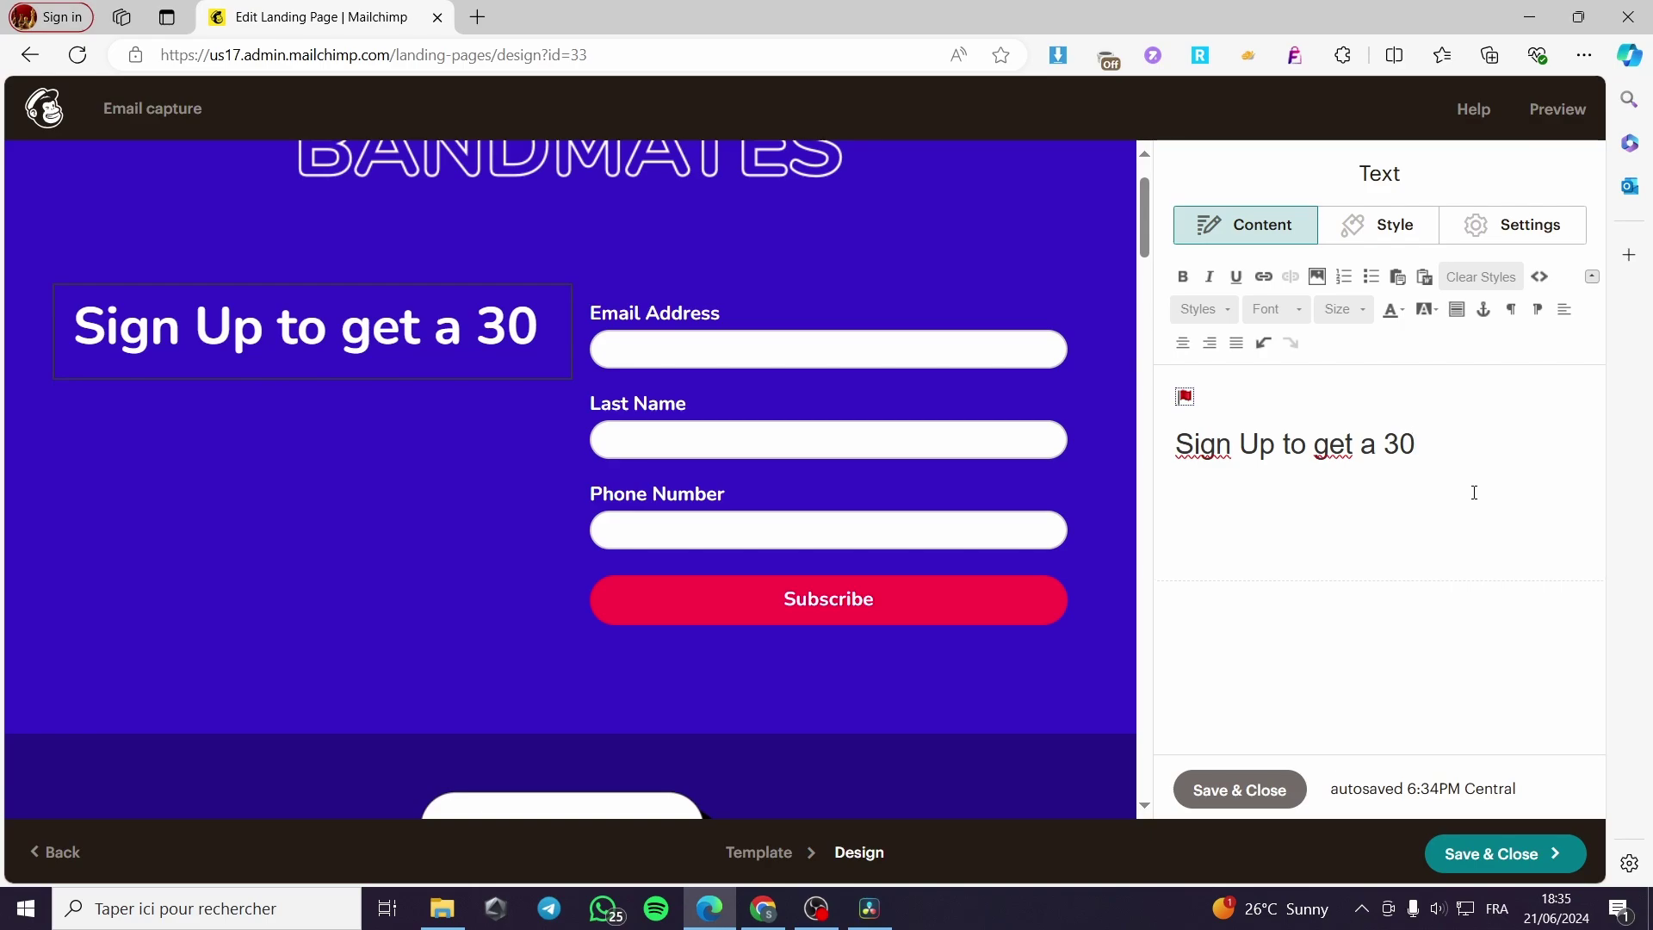
{"action": "type", "text": "% f"}
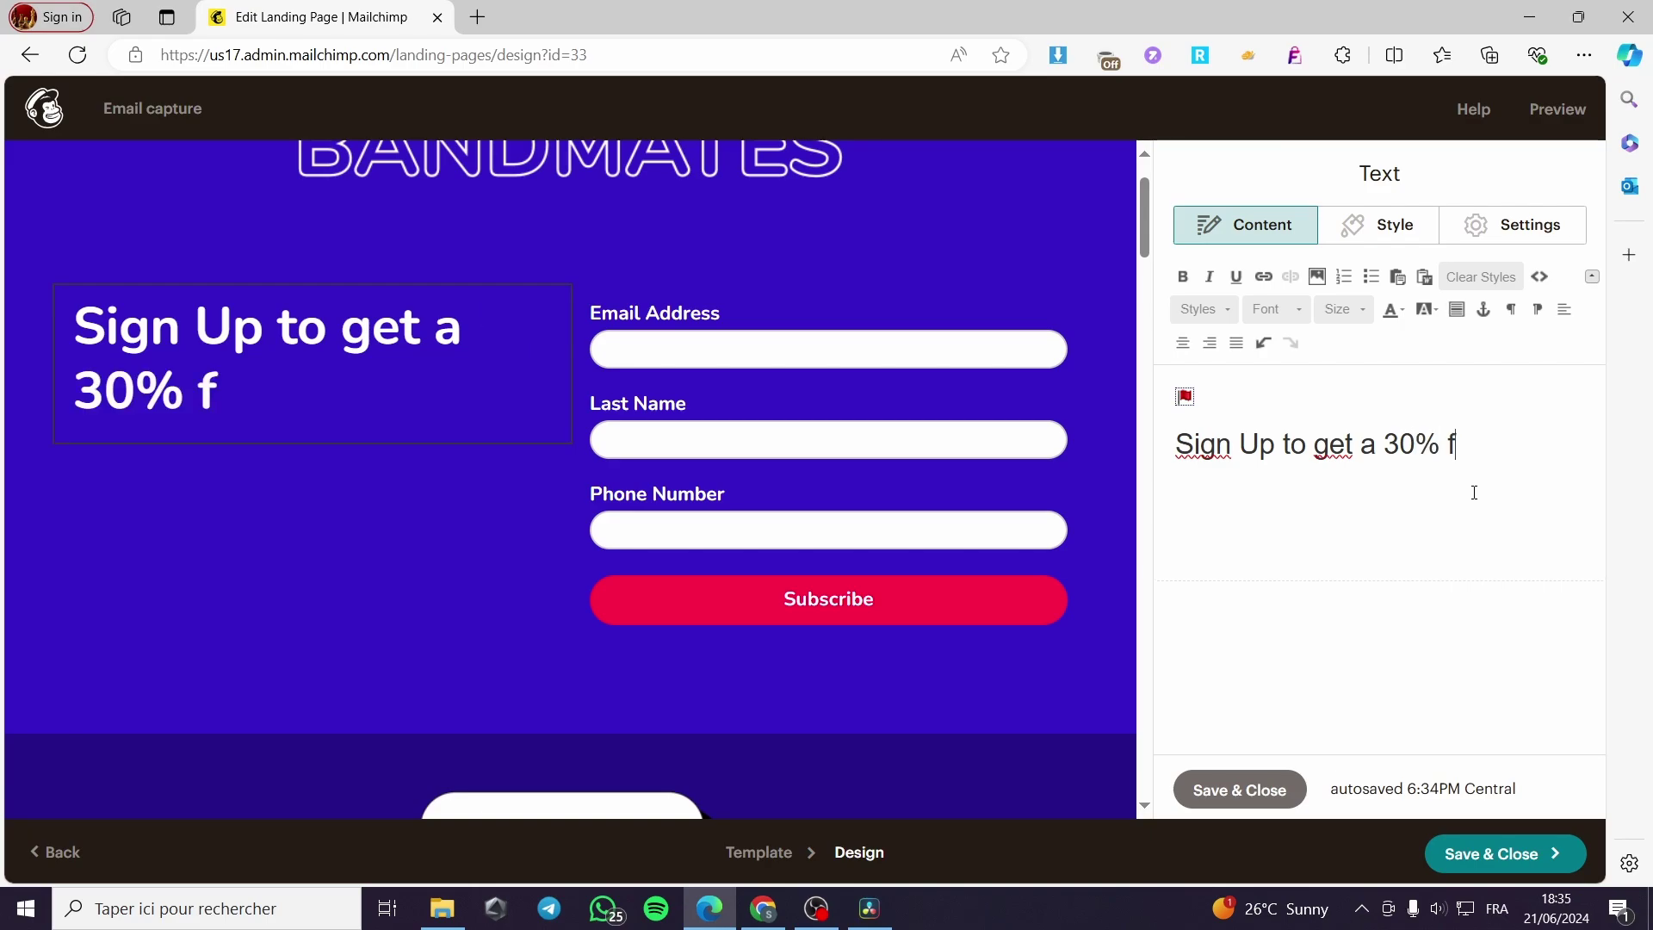
{"action": "type", "text": "or you "}
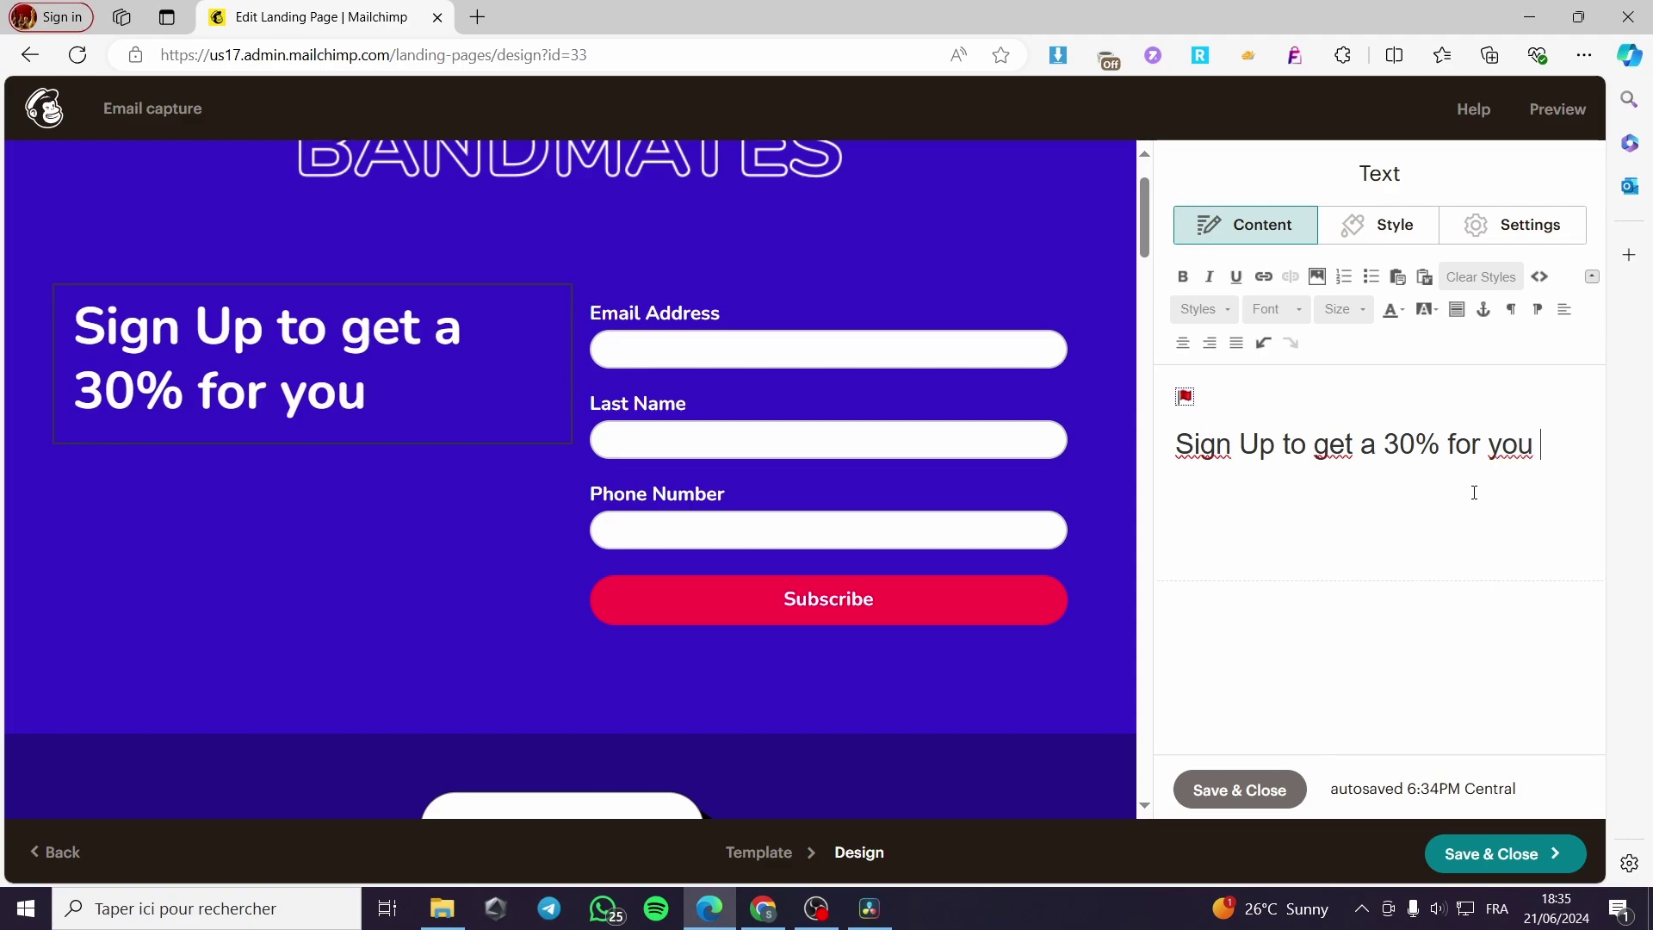
{"action": "type", "text": "next "}
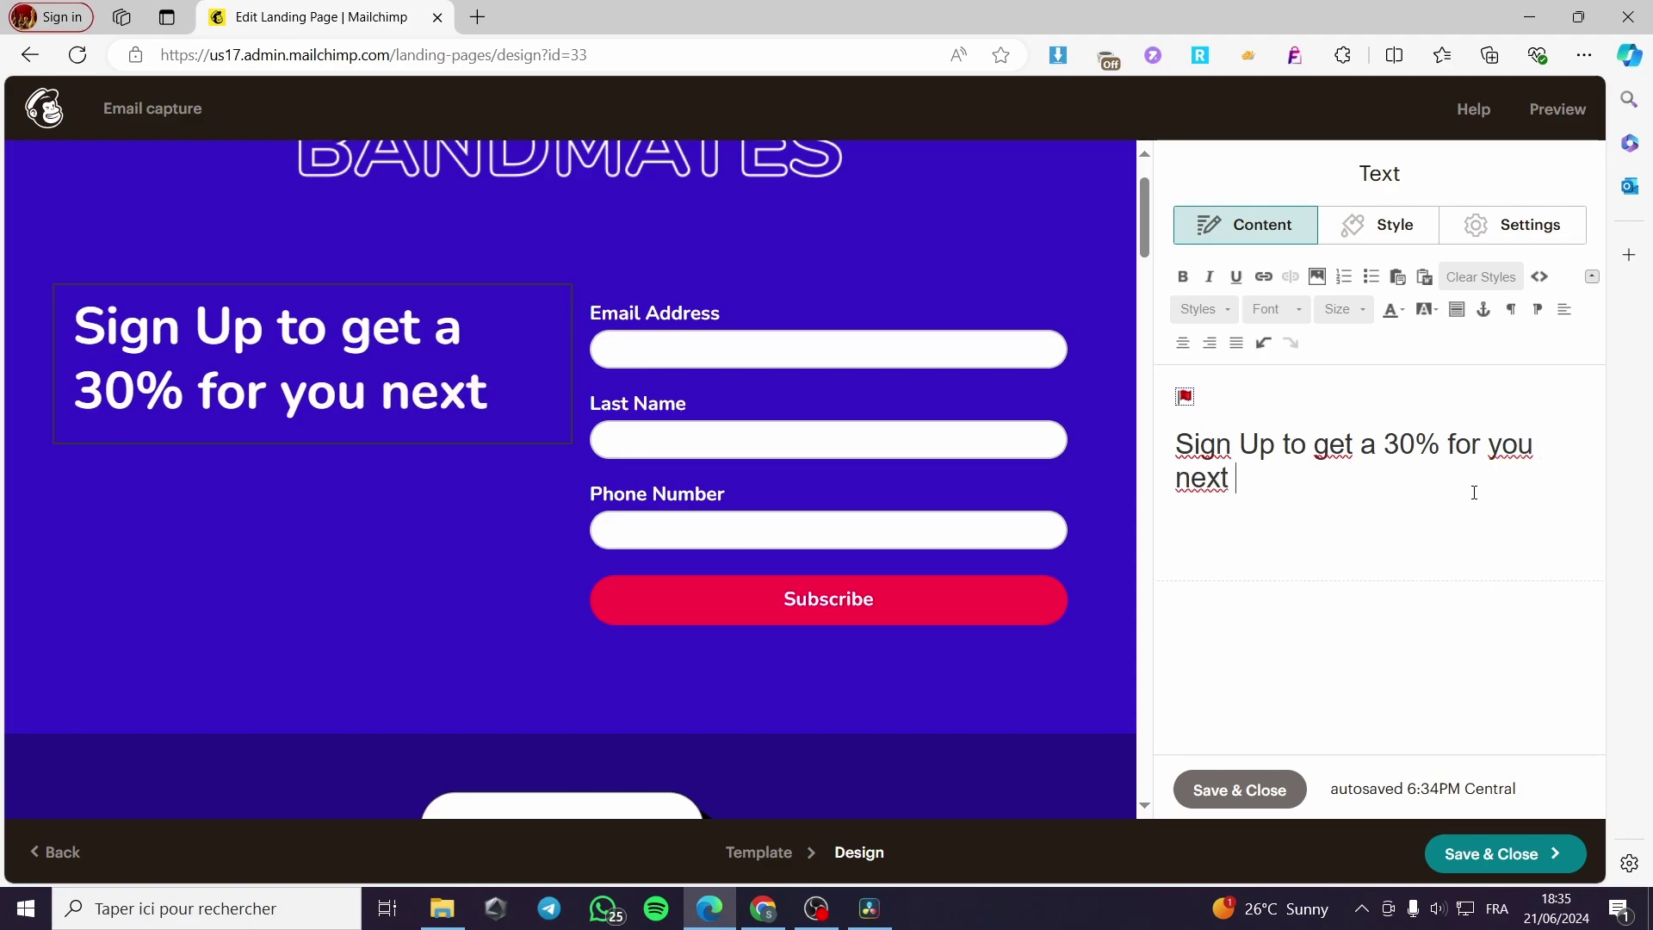
{"action": "type", "text": "order"}
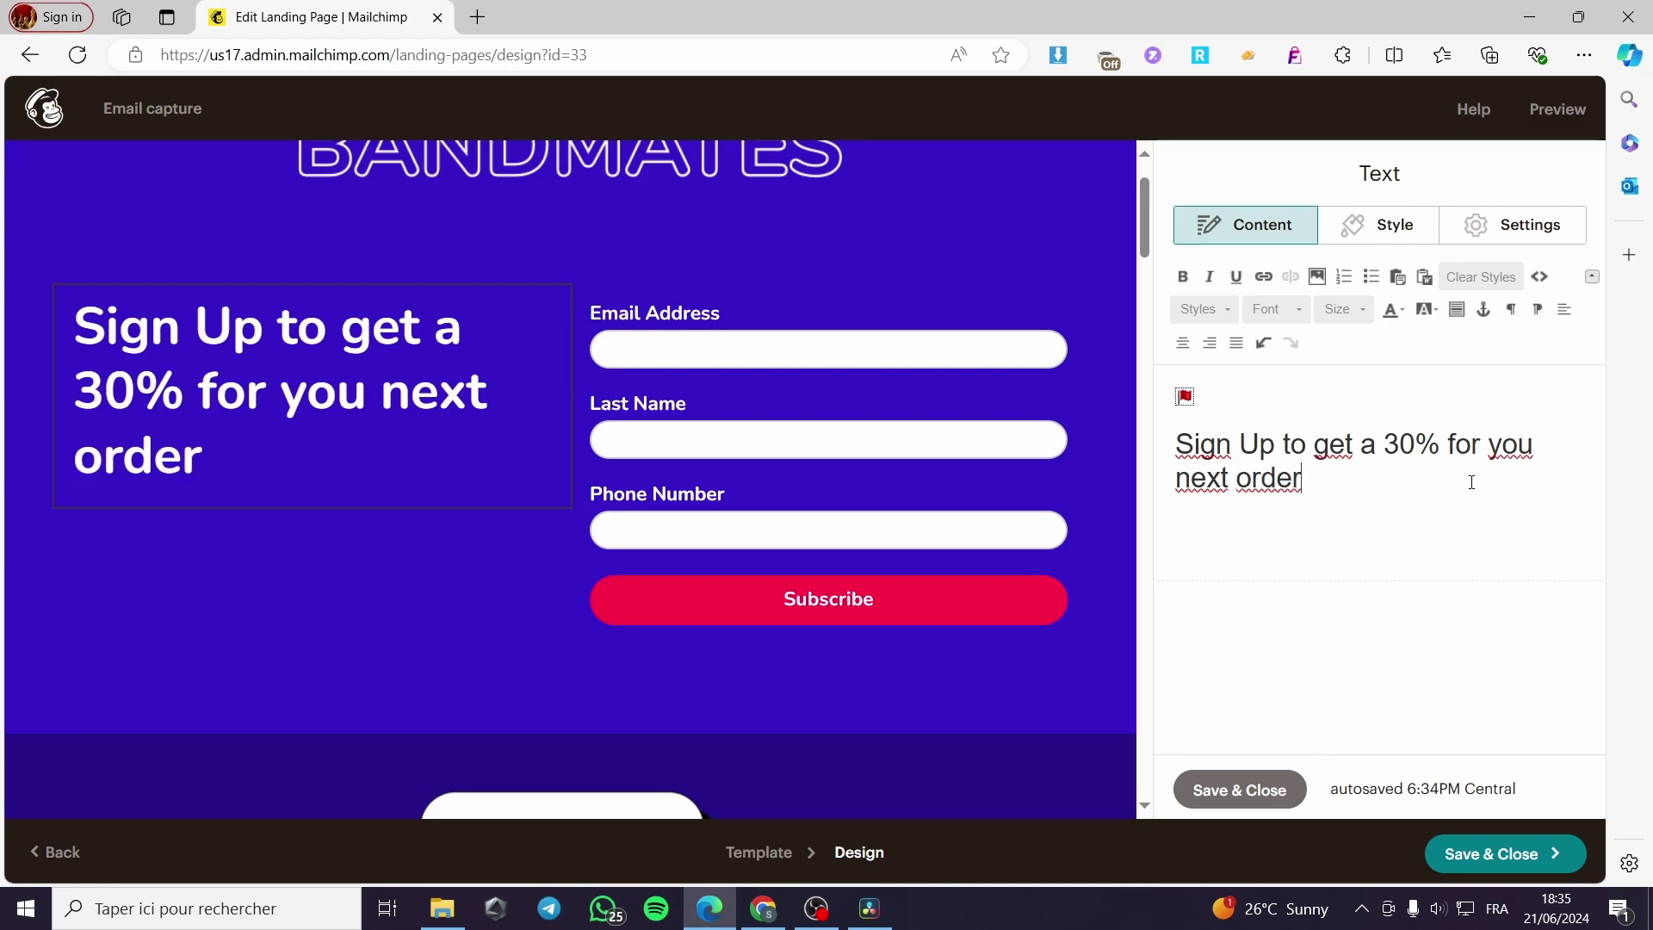
{"action": "scroll", "coordinate": [724, 616], "scroll_direction": "down", "scroll_amount": 5}
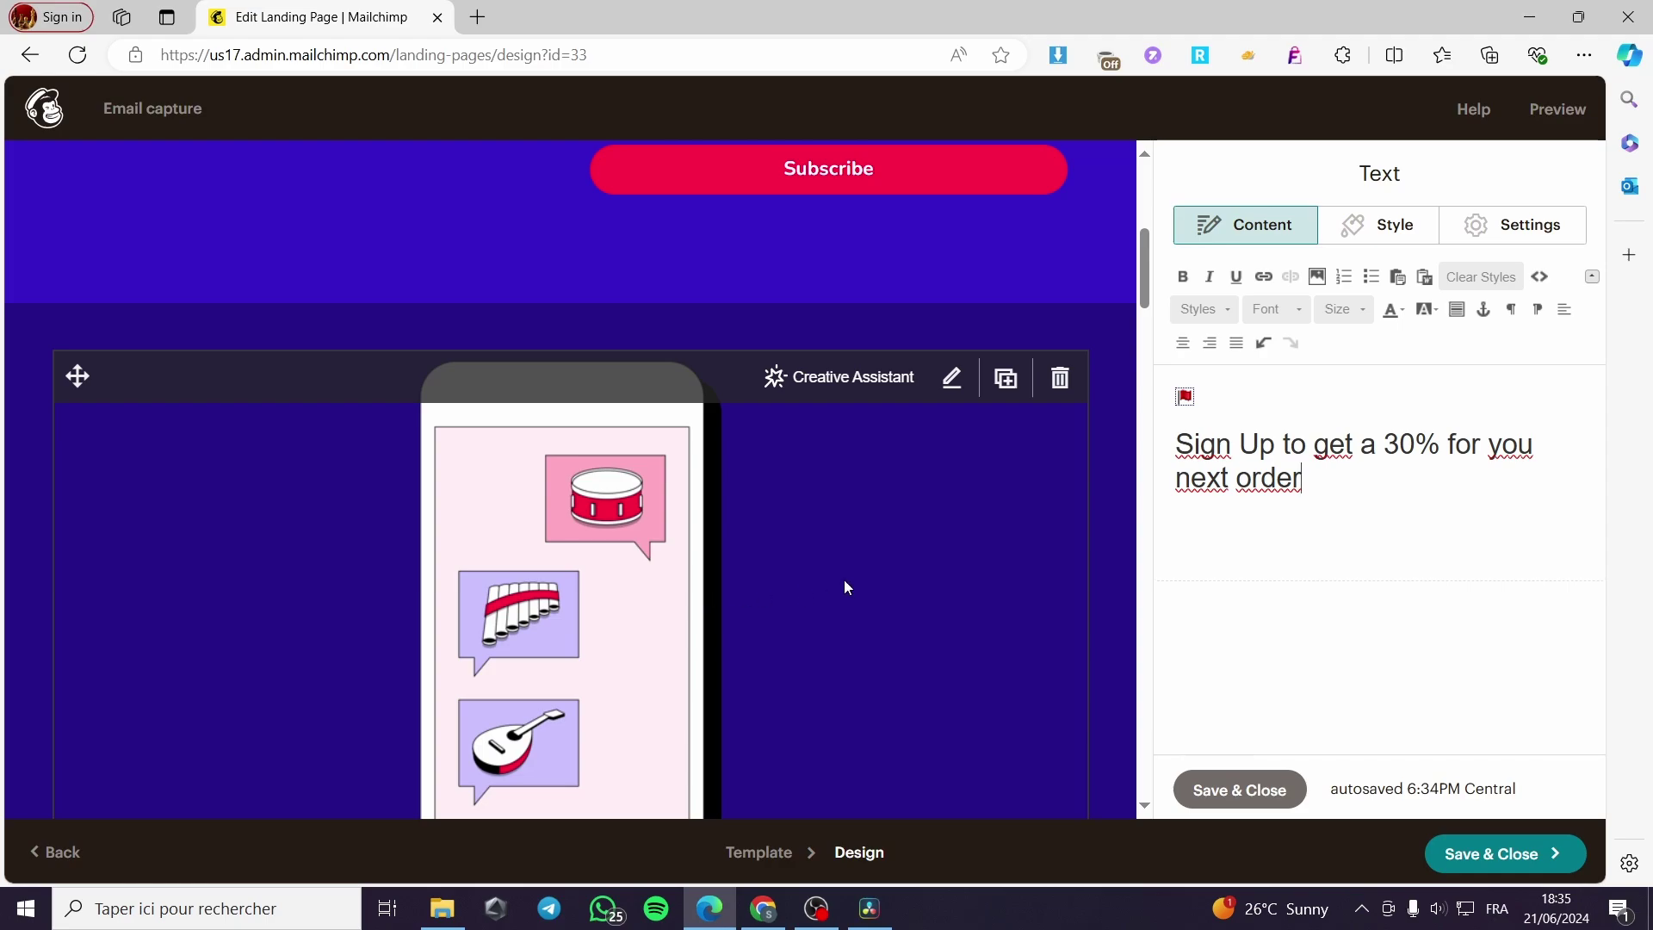
Open the Creative Assistant on the phone-mockup image block, then close it again
{"action": "scroll", "coordinate": [767, 574], "scroll_direction": "down", "scroll_amount": 6}
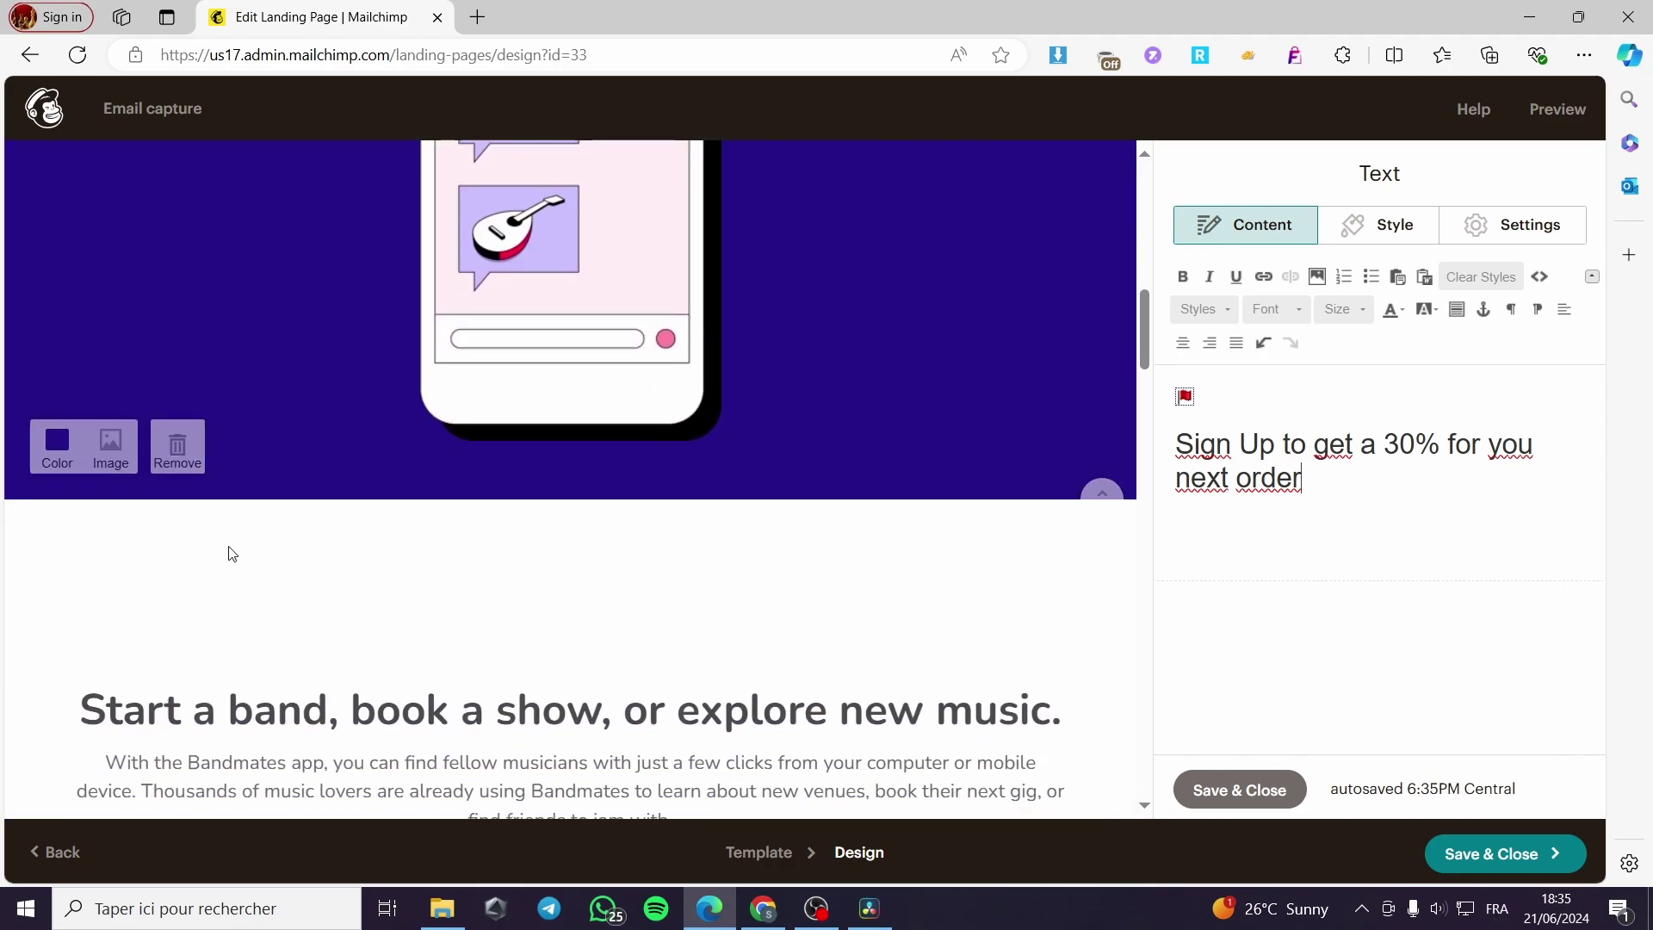
{"action": "scroll", "coordinate": [354, 442], "scroll_direction": "up", "scroll_amount": 6}
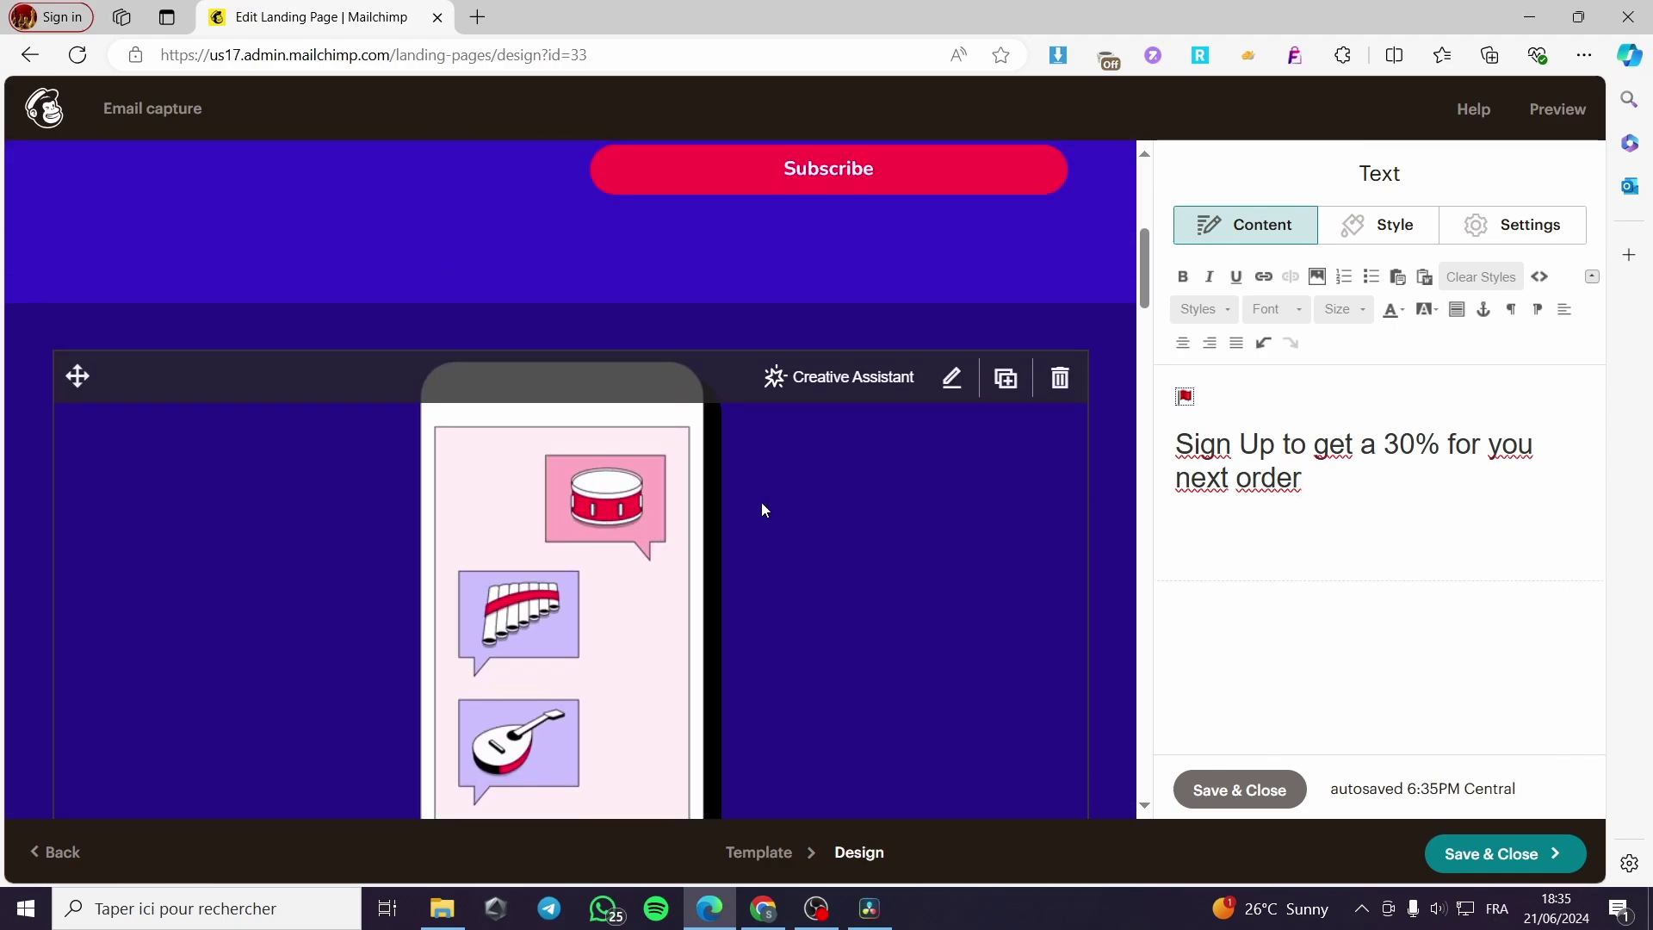
{"action": "left_click", "coordinate": [878, 385]}
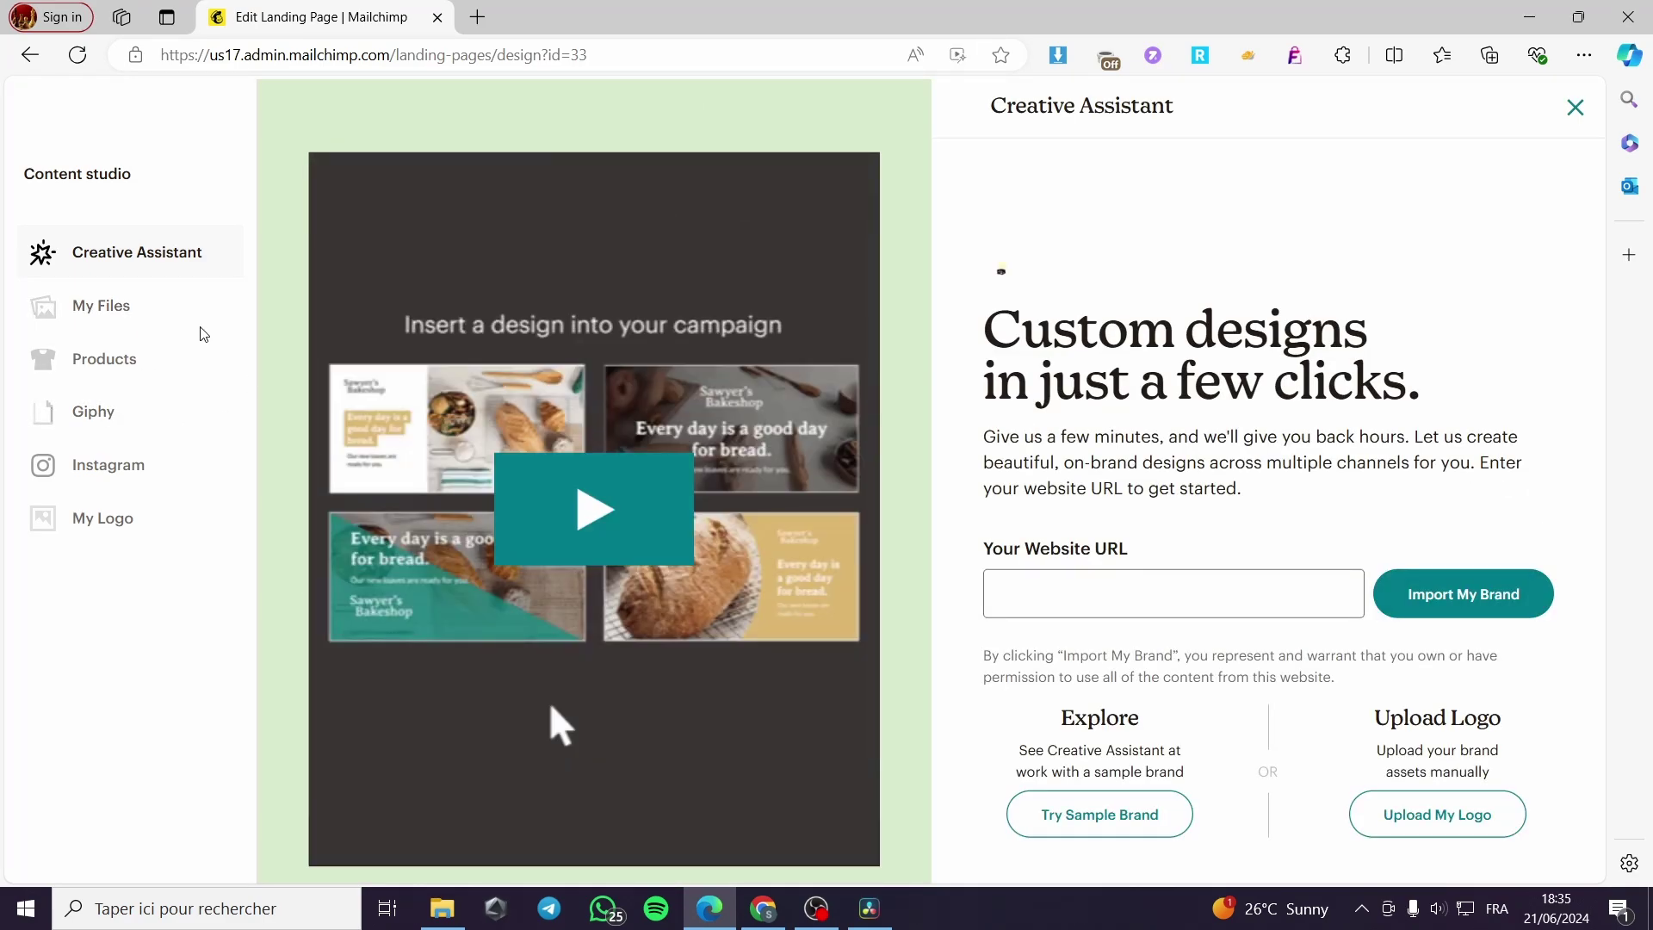
{"action": "key", "text": "Escape"}
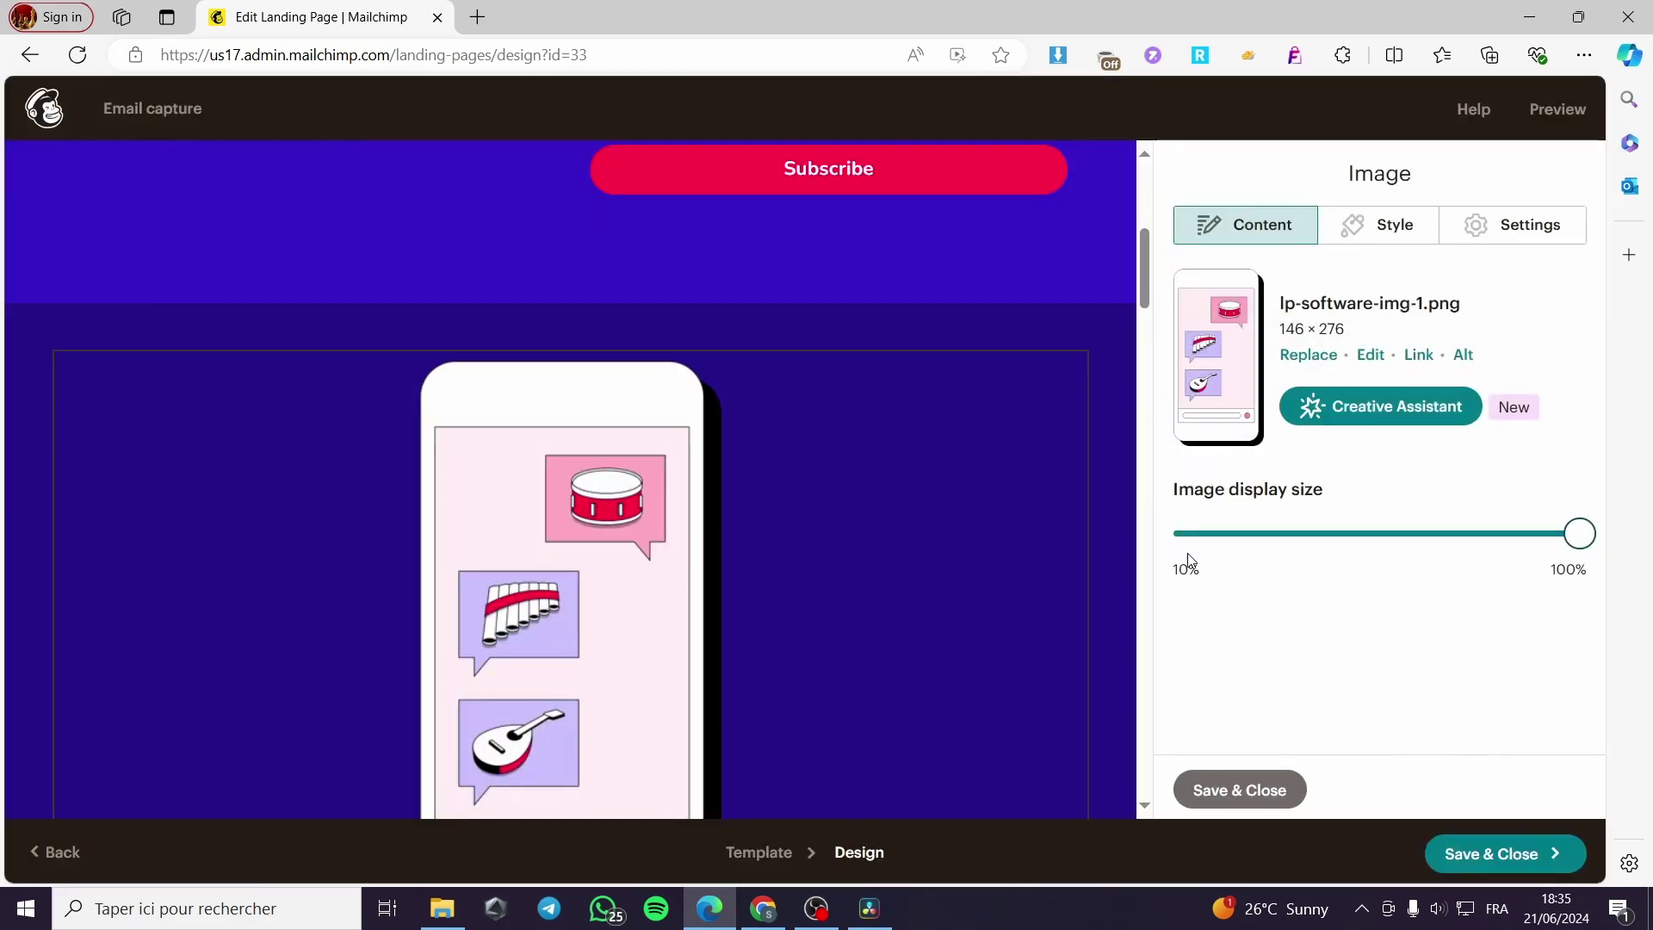
{"action": "scroll", "coordinate": [856, 523], "scroll_direction": "down", "scroll_amount": 5}
{"action": "scroll", "coordinate": [1033, 302], "scroll_direction": "up", "scroll_amount": 4}
Delete the phone-mockup image and the 'Start a band, book a show, or explore new music.' text
{"action": "left_click", "coordinate": [1059, 270]}
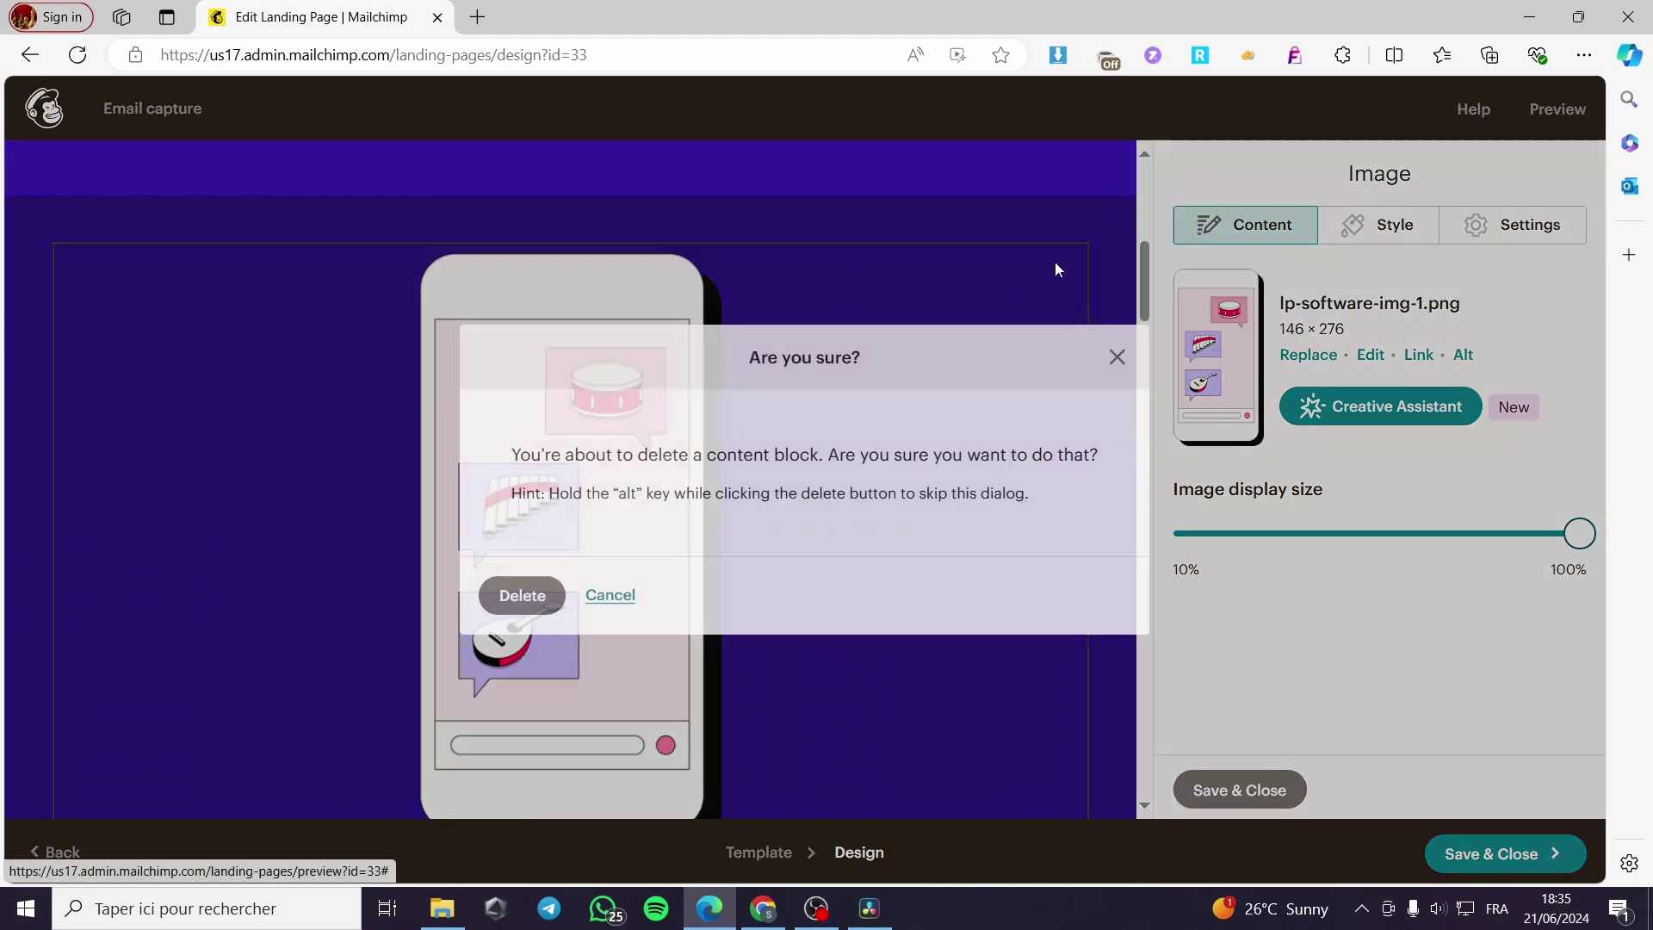
{"action": "left_click", "coordinate": [522, 595]}
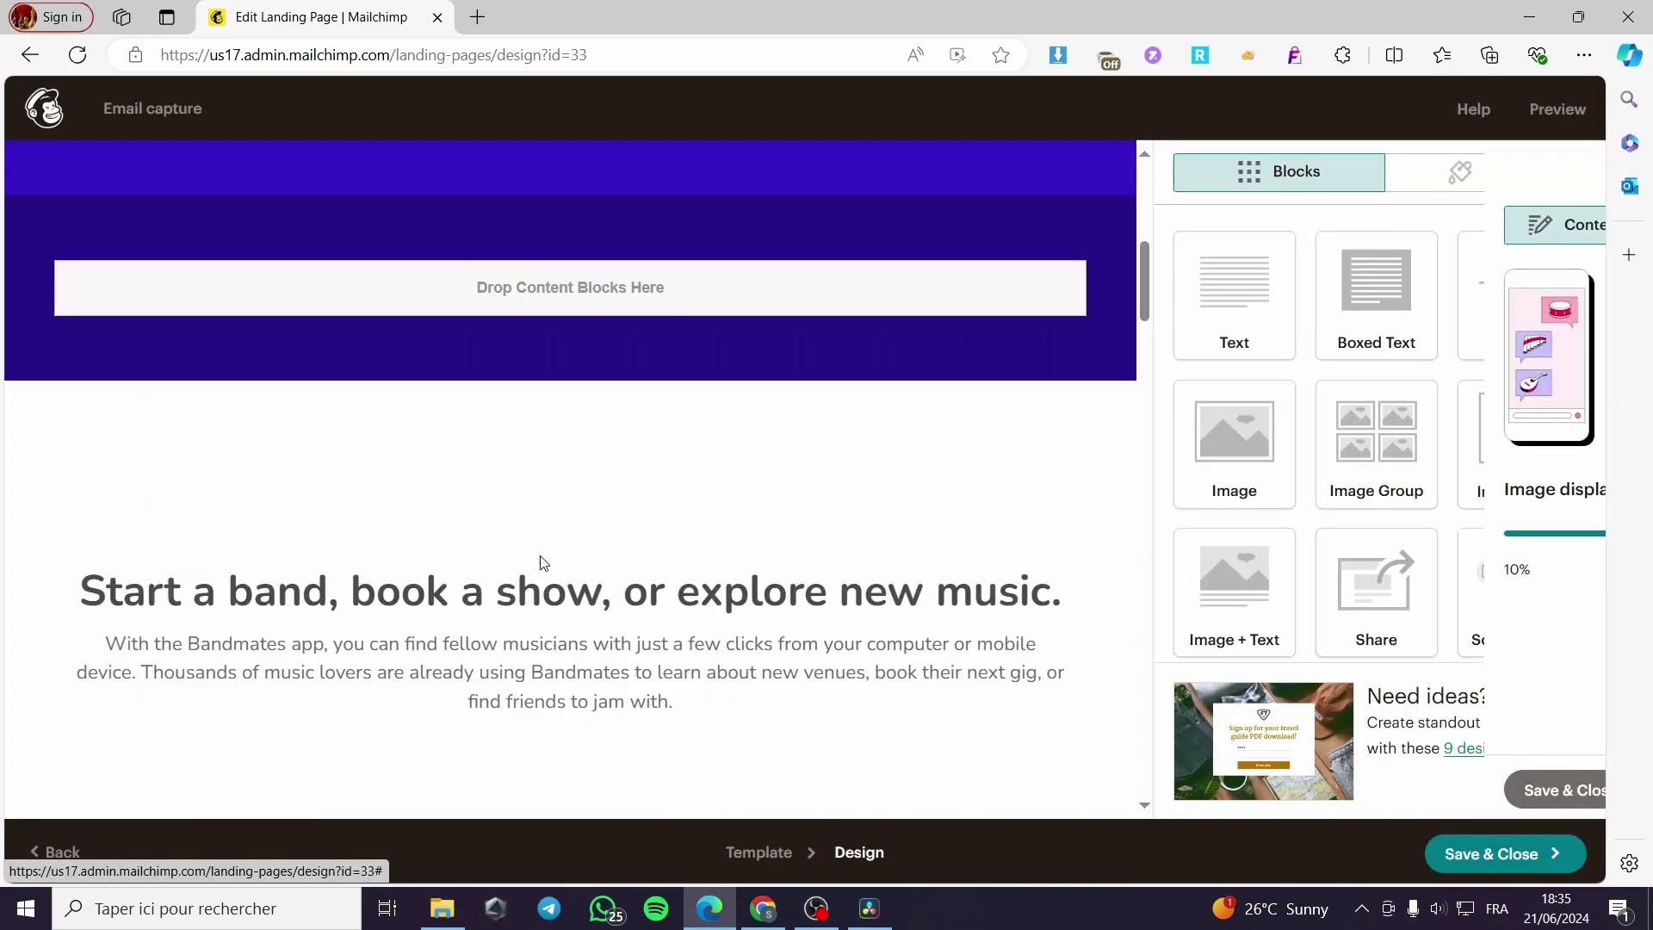
{"action": "left_click", "coordinate": [1062, 583]}
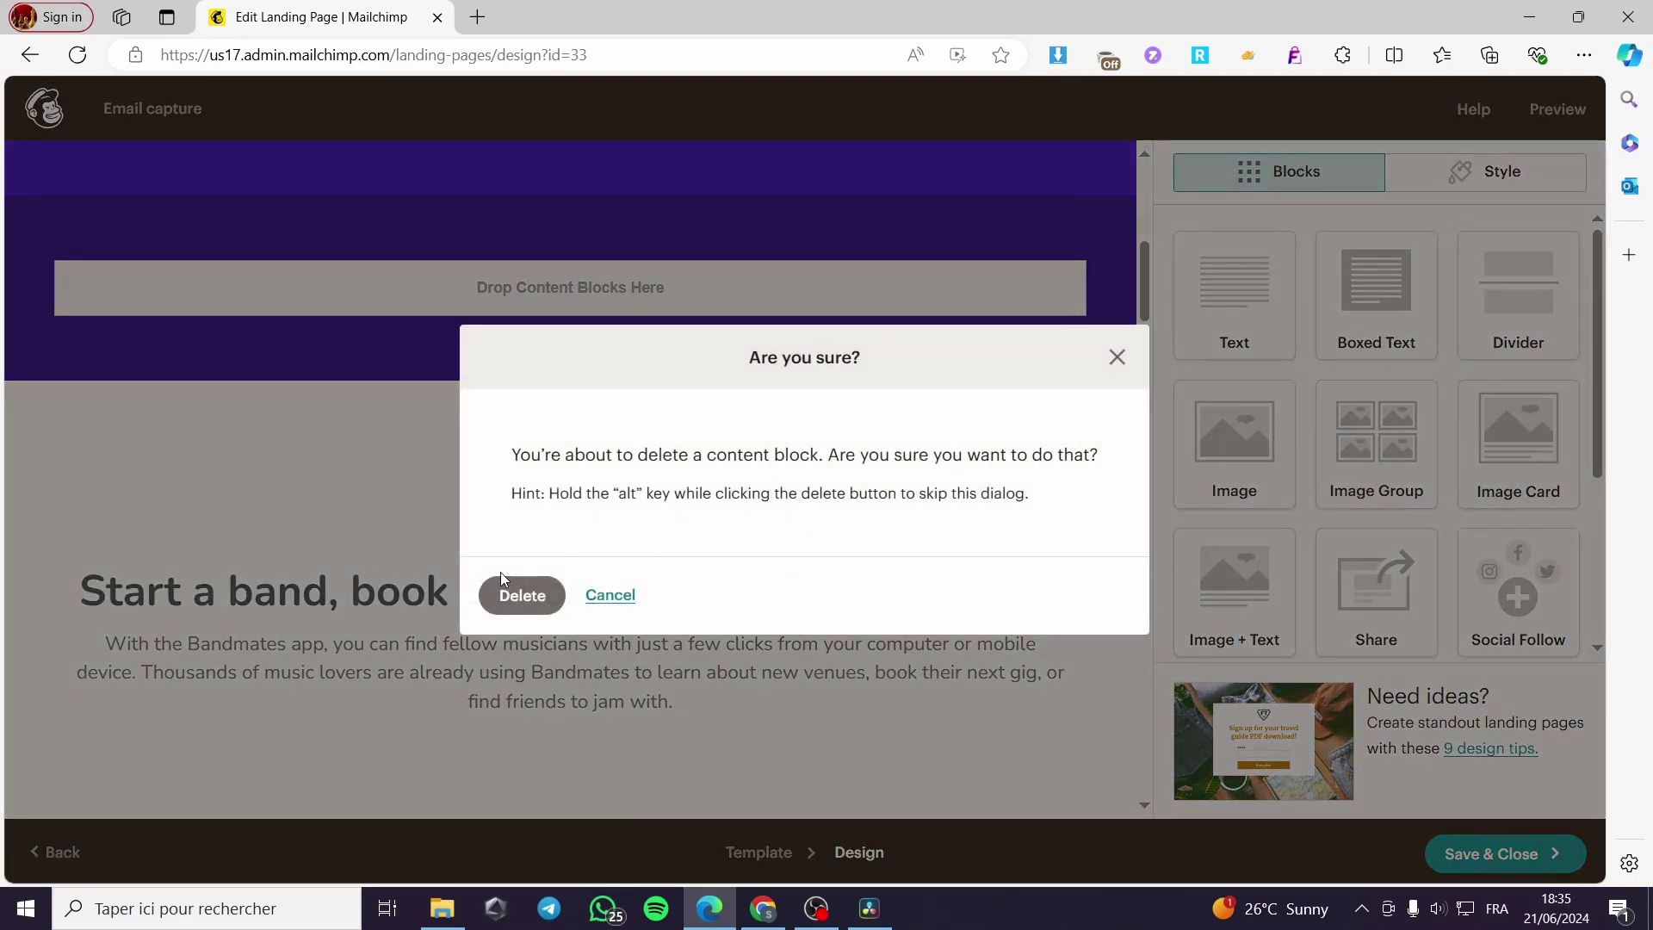
{"action": "left_click", "coordinate": [521, 595]}
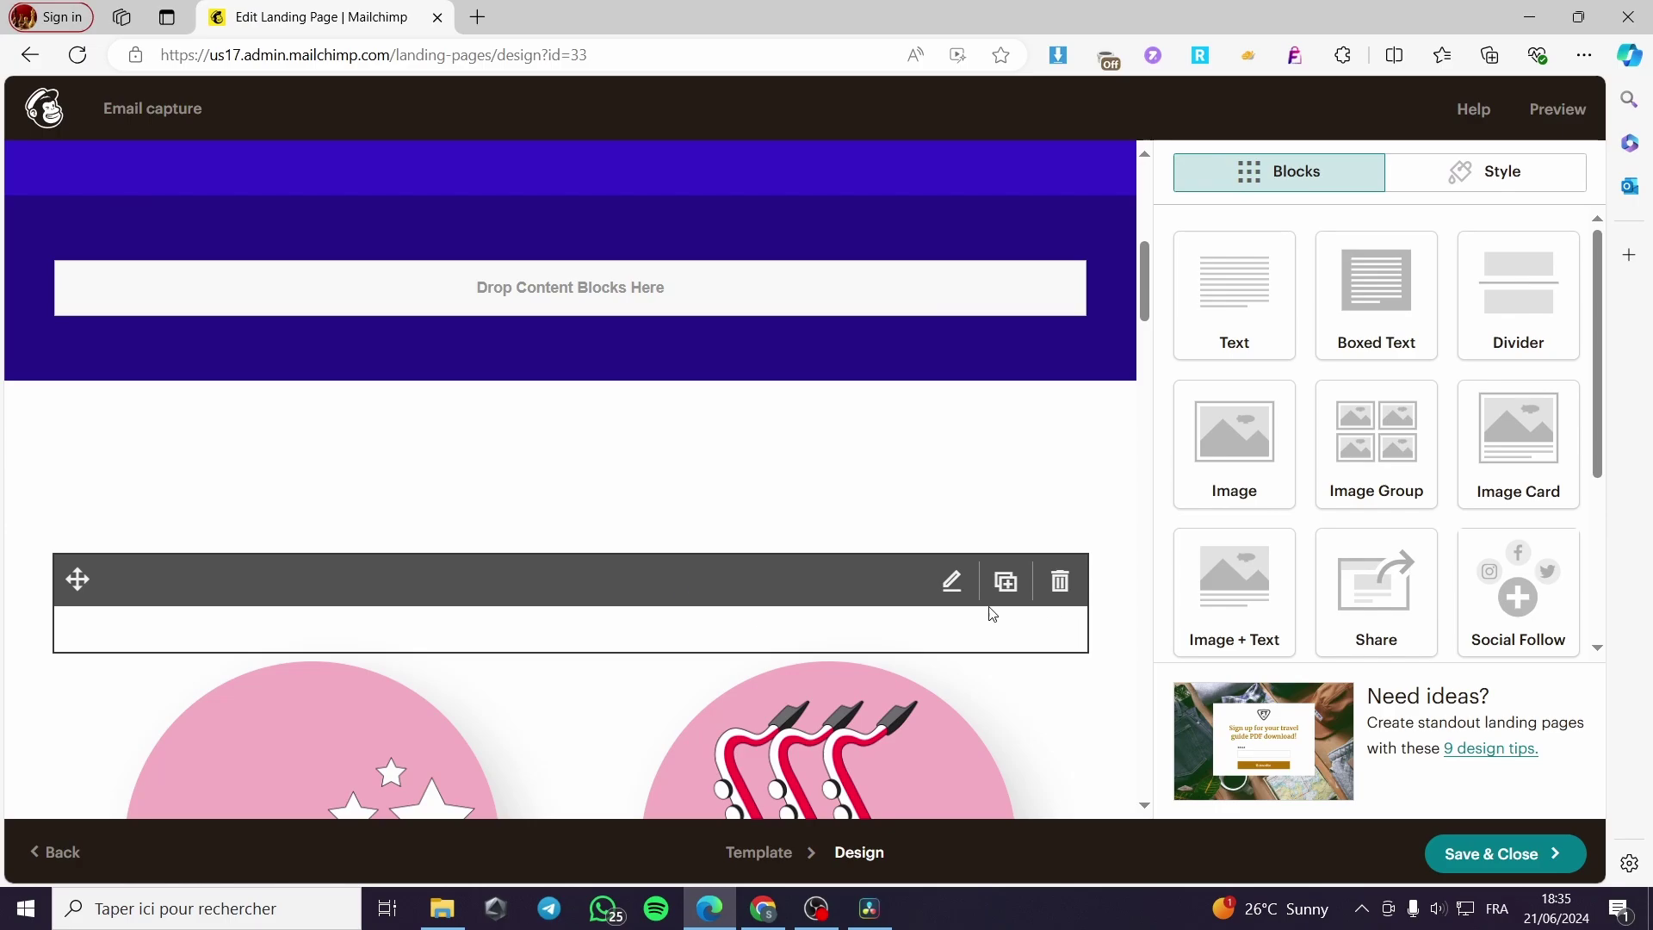
Remove the empty section below the signup form
{"action": "scroll", "coordinate": [992, 614], "scroll_direction": "down", "scroll_amount": 15}
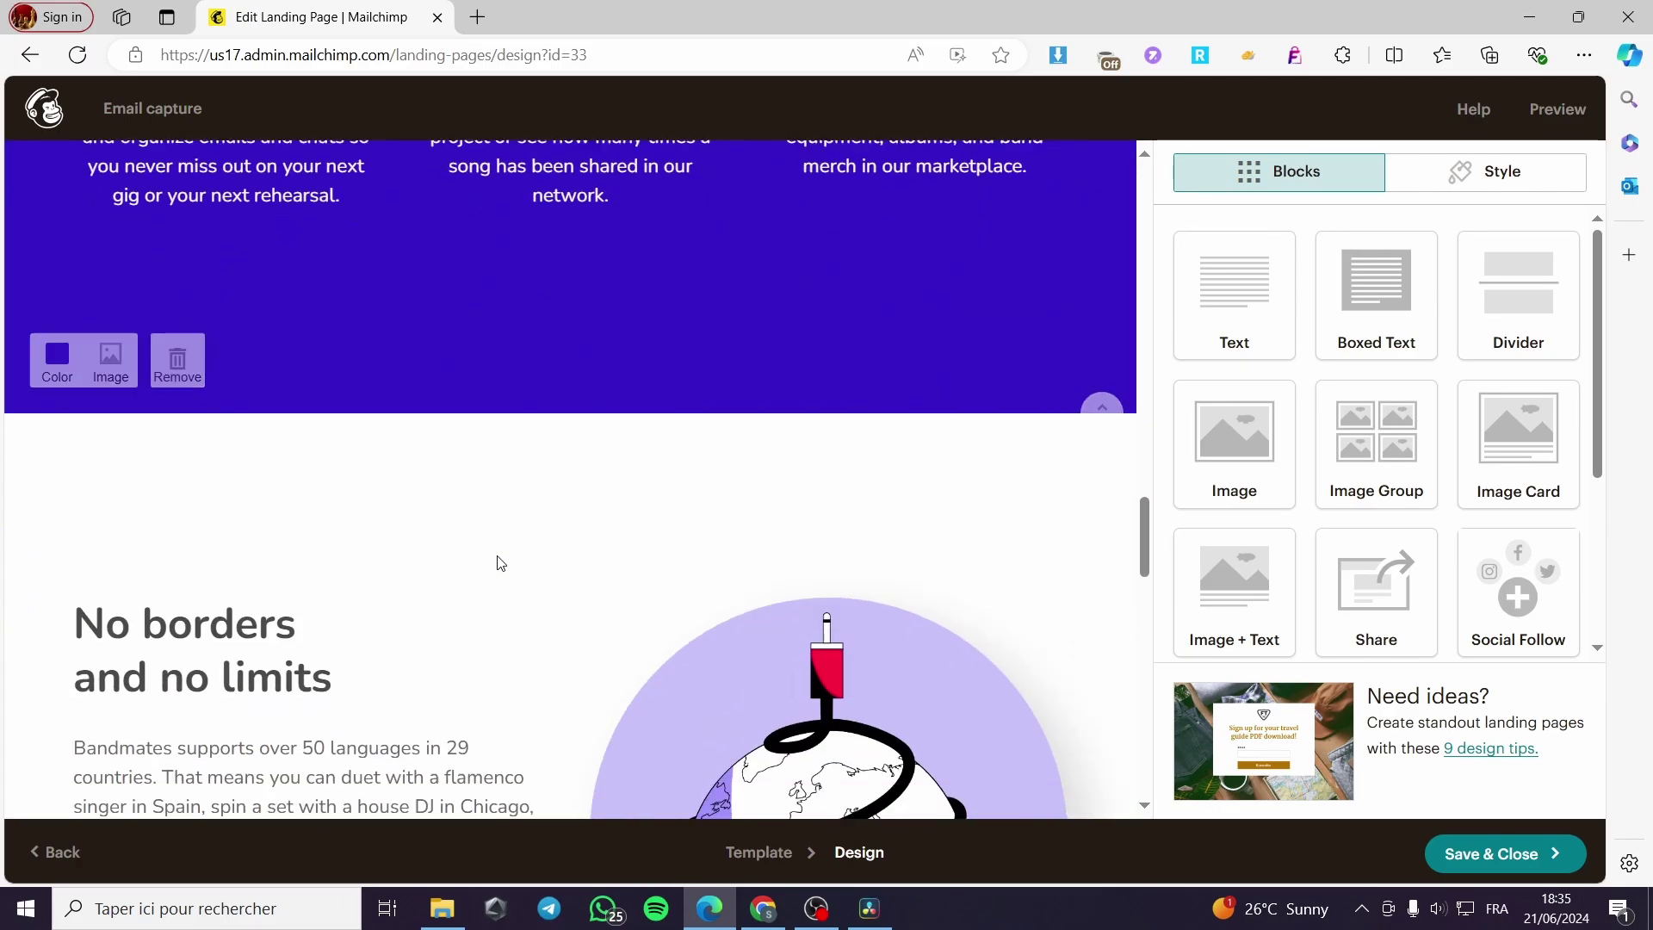
{"action": "scroll", "coordinate": [501, 563], "scroll_direction": "down", "scroll_amount": 10}
{"action": "left_click_drag", "start_coordinate": [1155, 657], "coordinate": [1156, 555]}
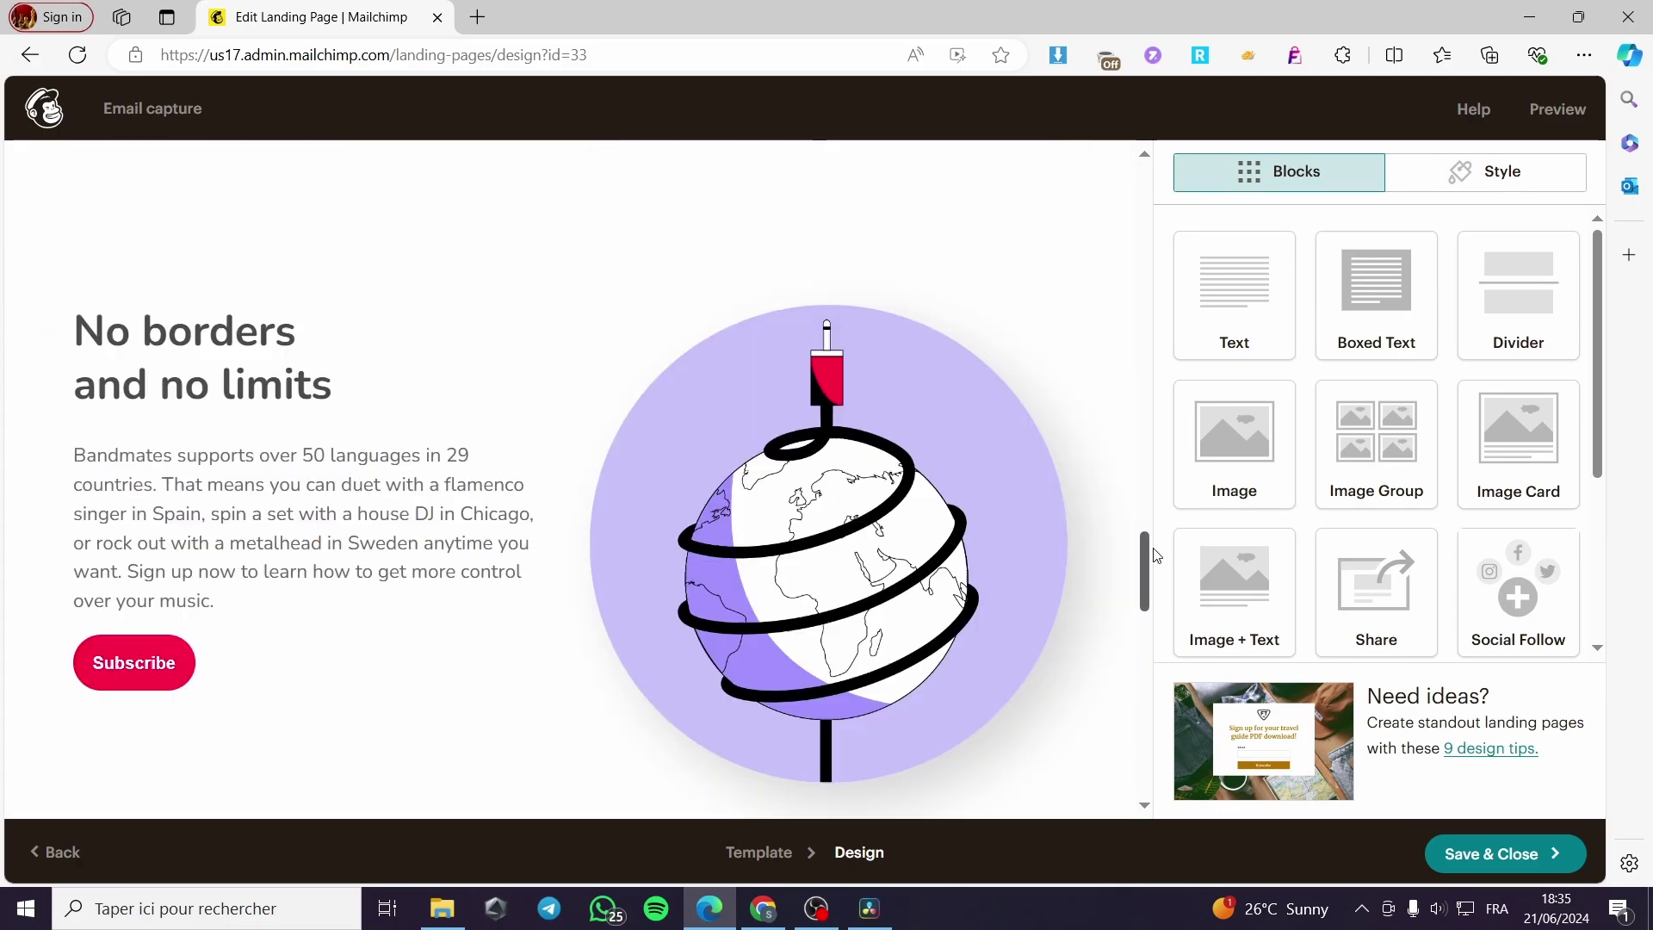
{"action": "scroll", "coordinate": [895, 589], "scroll_direction": "down", "scroll_amount": 5}
{"action": "left_click_drag", "start_coordinate": [1139, 712], "coordinate": [1139, 248]}
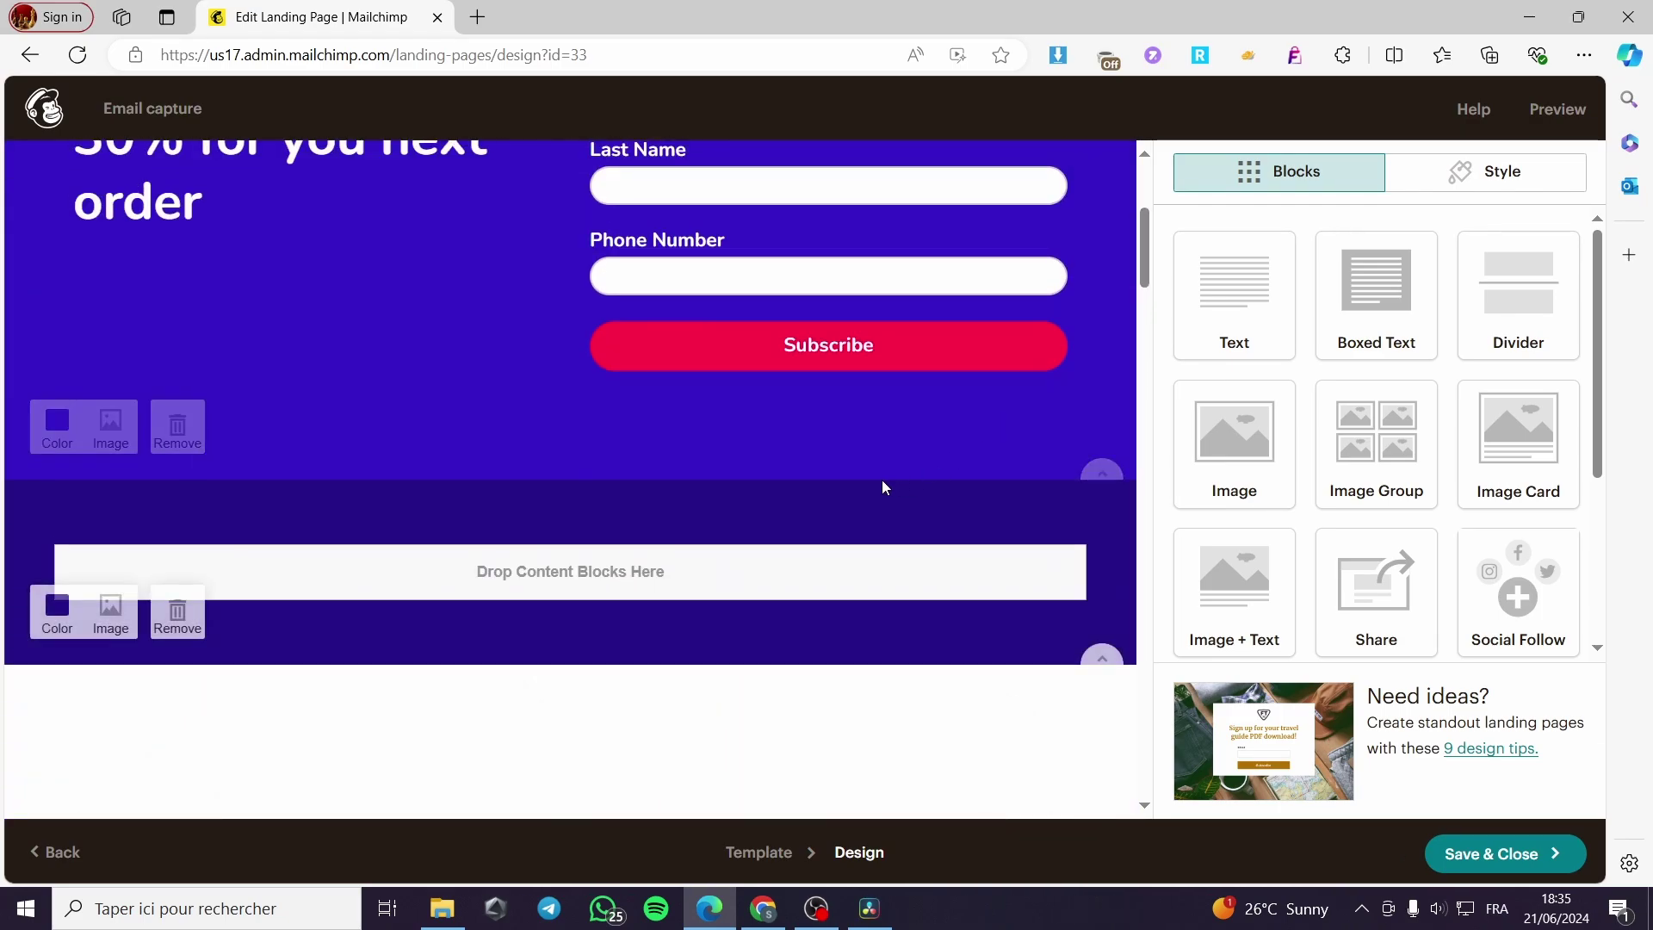
{"action": "left_click", "coordinate": [181, 622]}
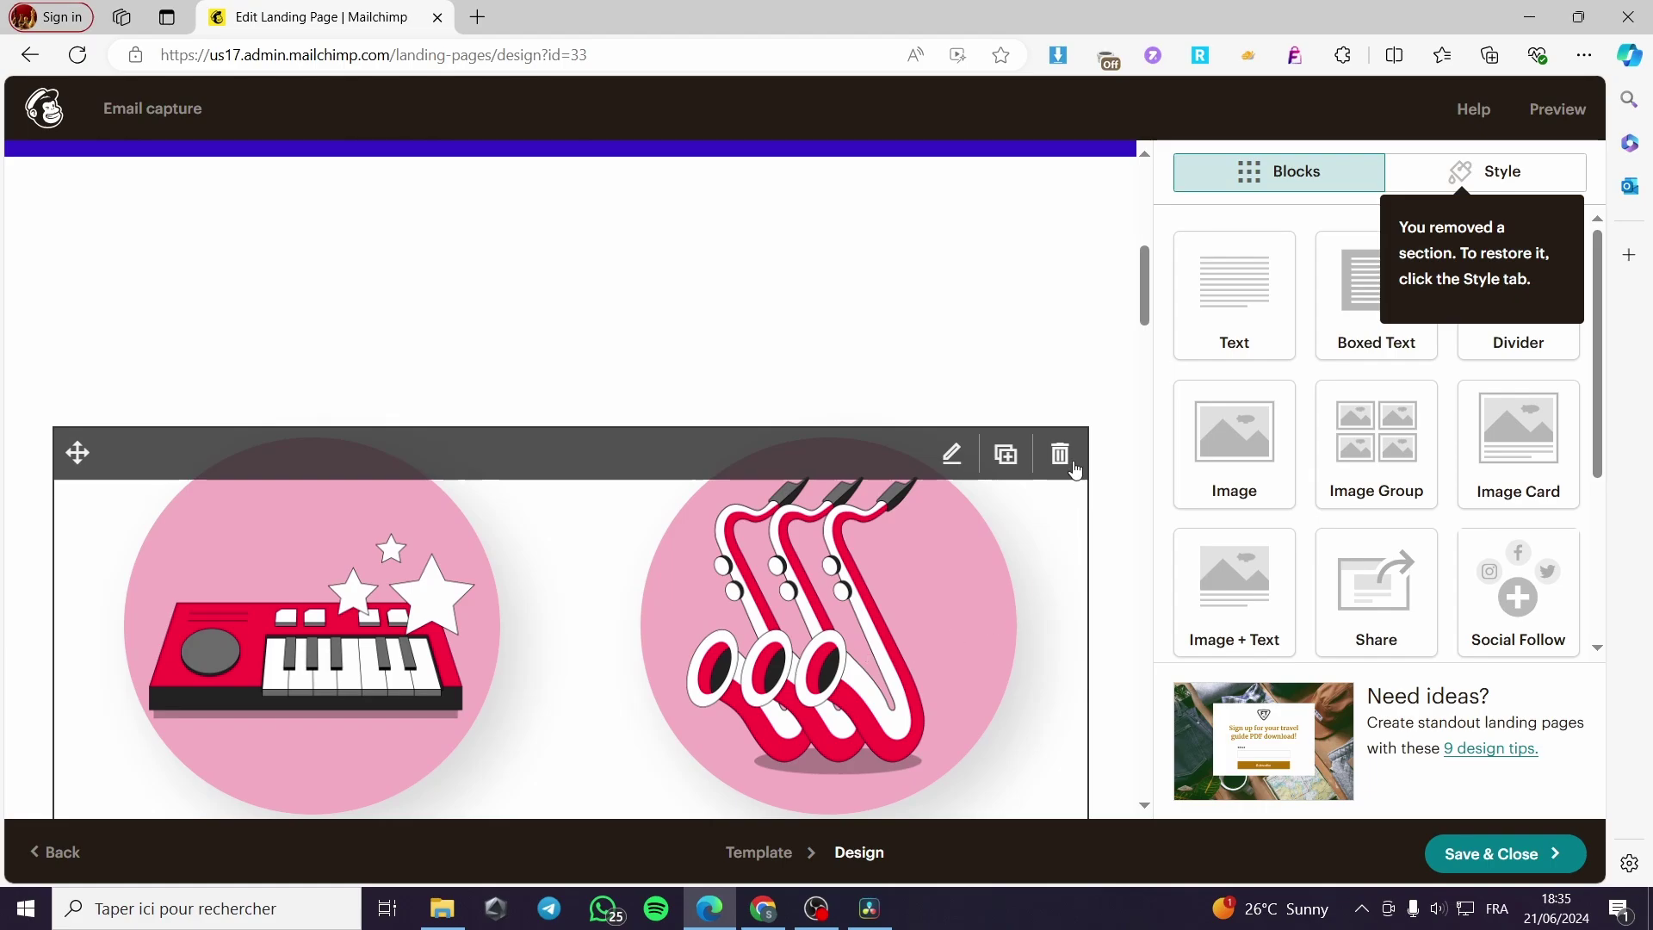
Delete the keyboard-and-saxophone image and the 'No borders and no limits' text block
{"action": "left_click", "coordinate": [1060, 454]}
{"action": "left_click", "coordinate": [520, 594]}
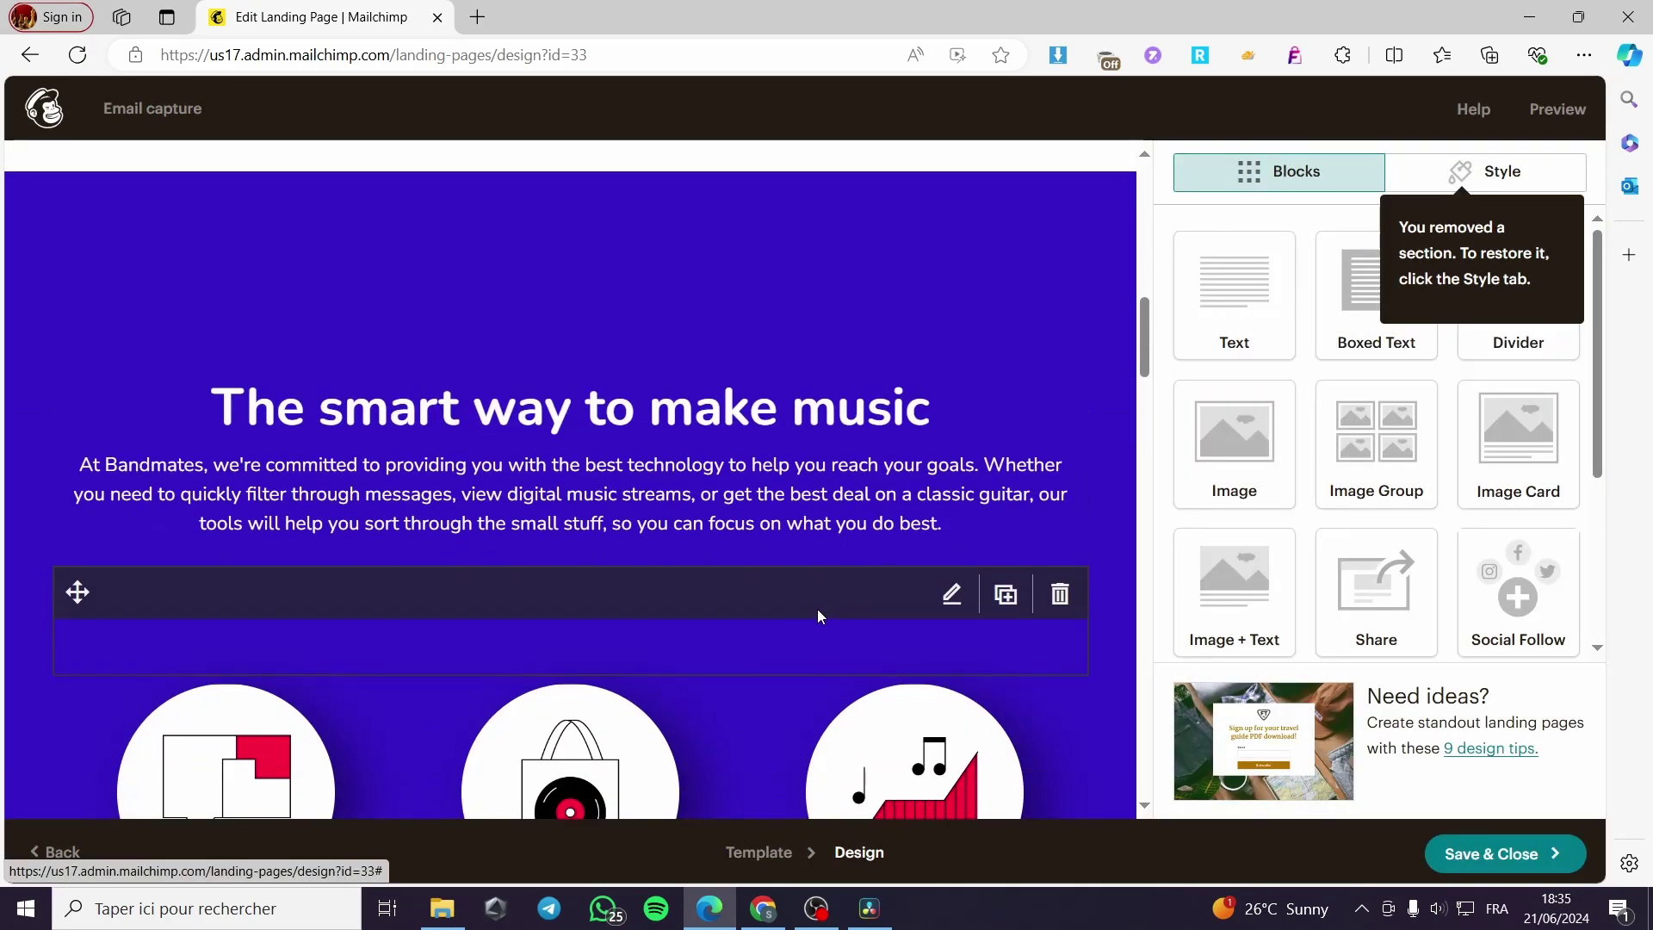
{"action": "scroll", "coordinate": [818, 614], "scroll_direction": "down", "scroll_amount": 10}
{"action": "scroll", "coordinate": [529, 466], "scroll_direction": "up", "scroll_amount": 3}
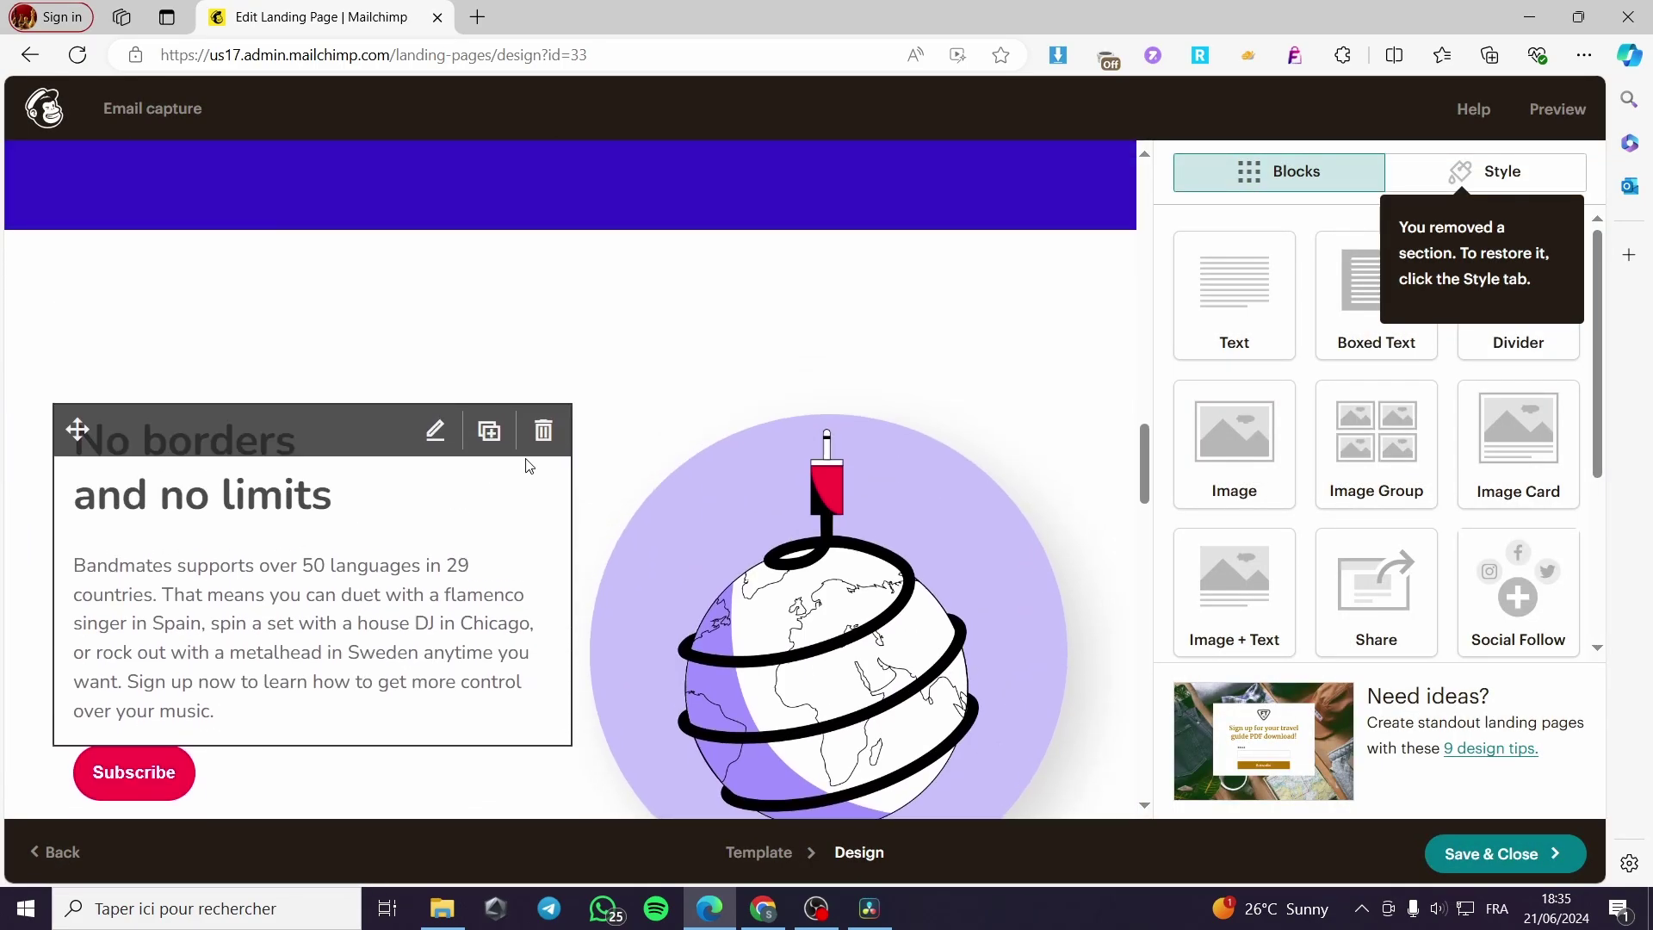
{"action": "scroll", "coordinate": [465, 453], "scroll_direction": "up", "scroll_amount": 1}
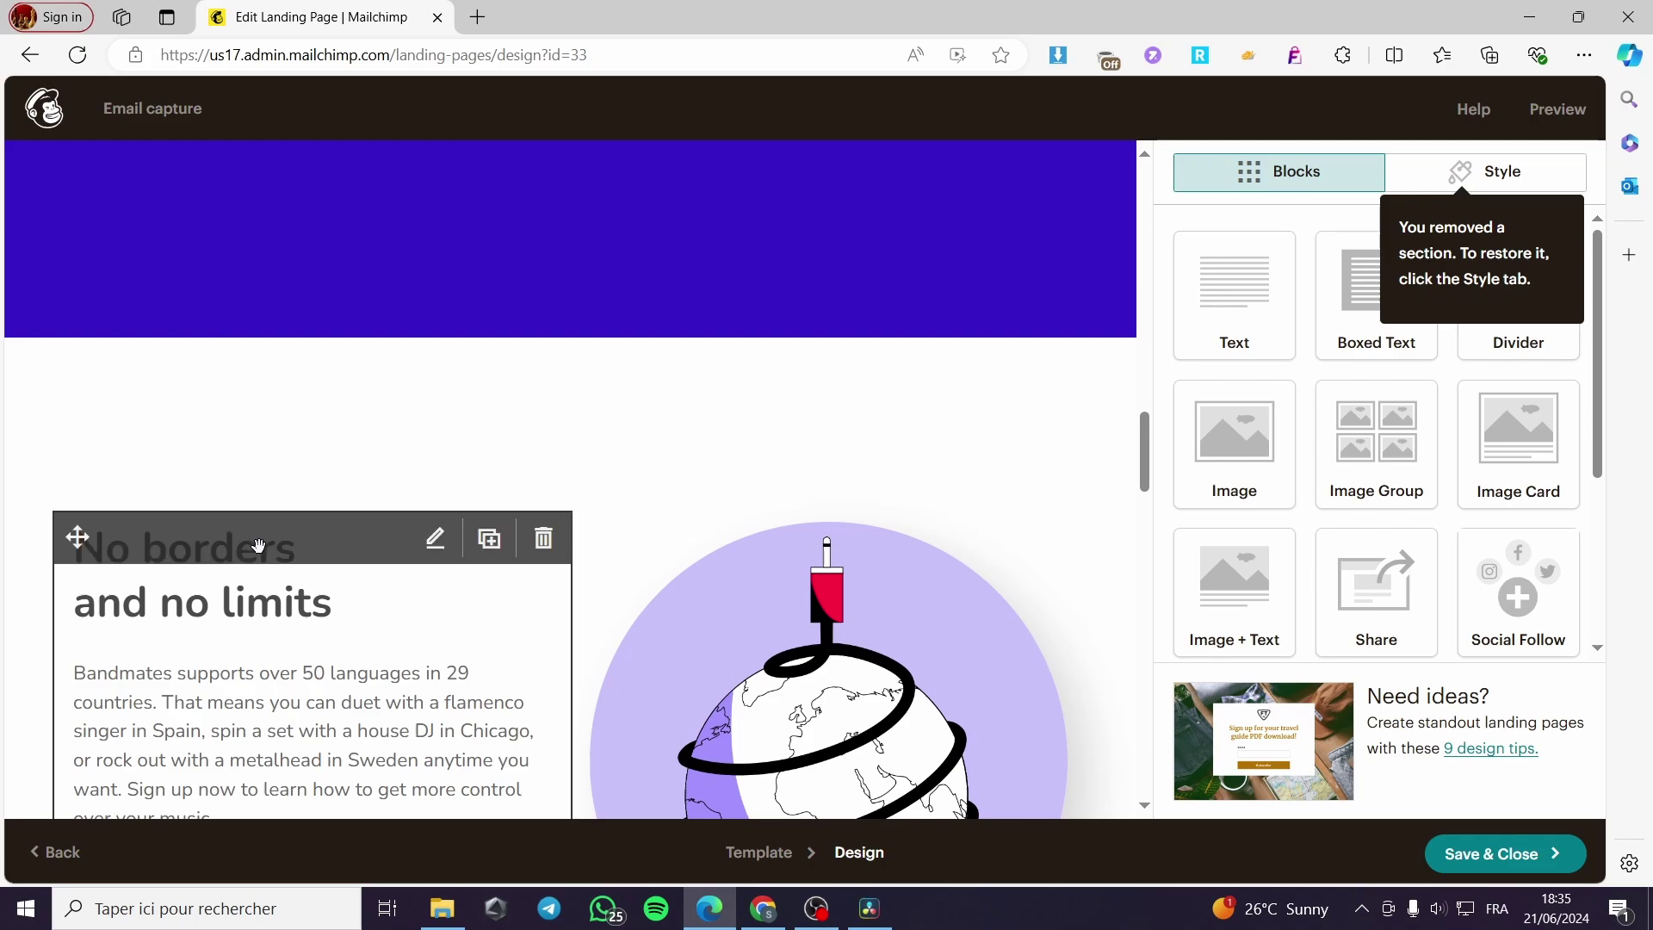
{"action": "left_click", "coordinate": [543, 539]}
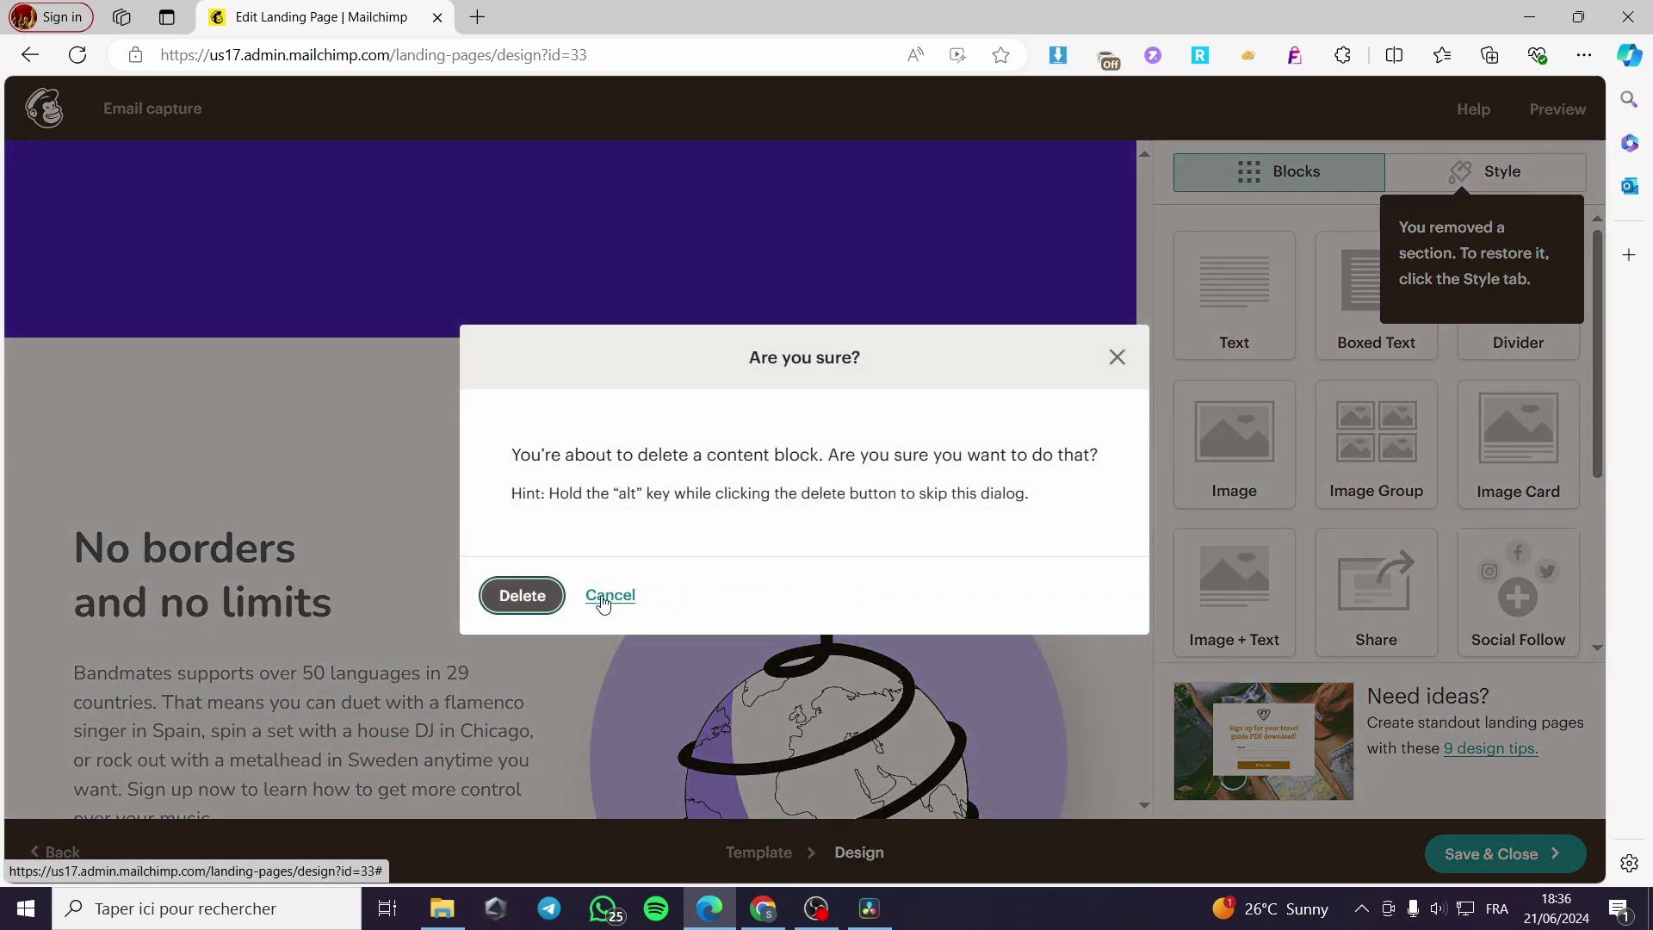
{"action": "left_click", "coordinate": [507, 603]}
Delete the globe illustration and the red Subscribe button block
{"action": "left_click", "coordinate": [1065, 536]}
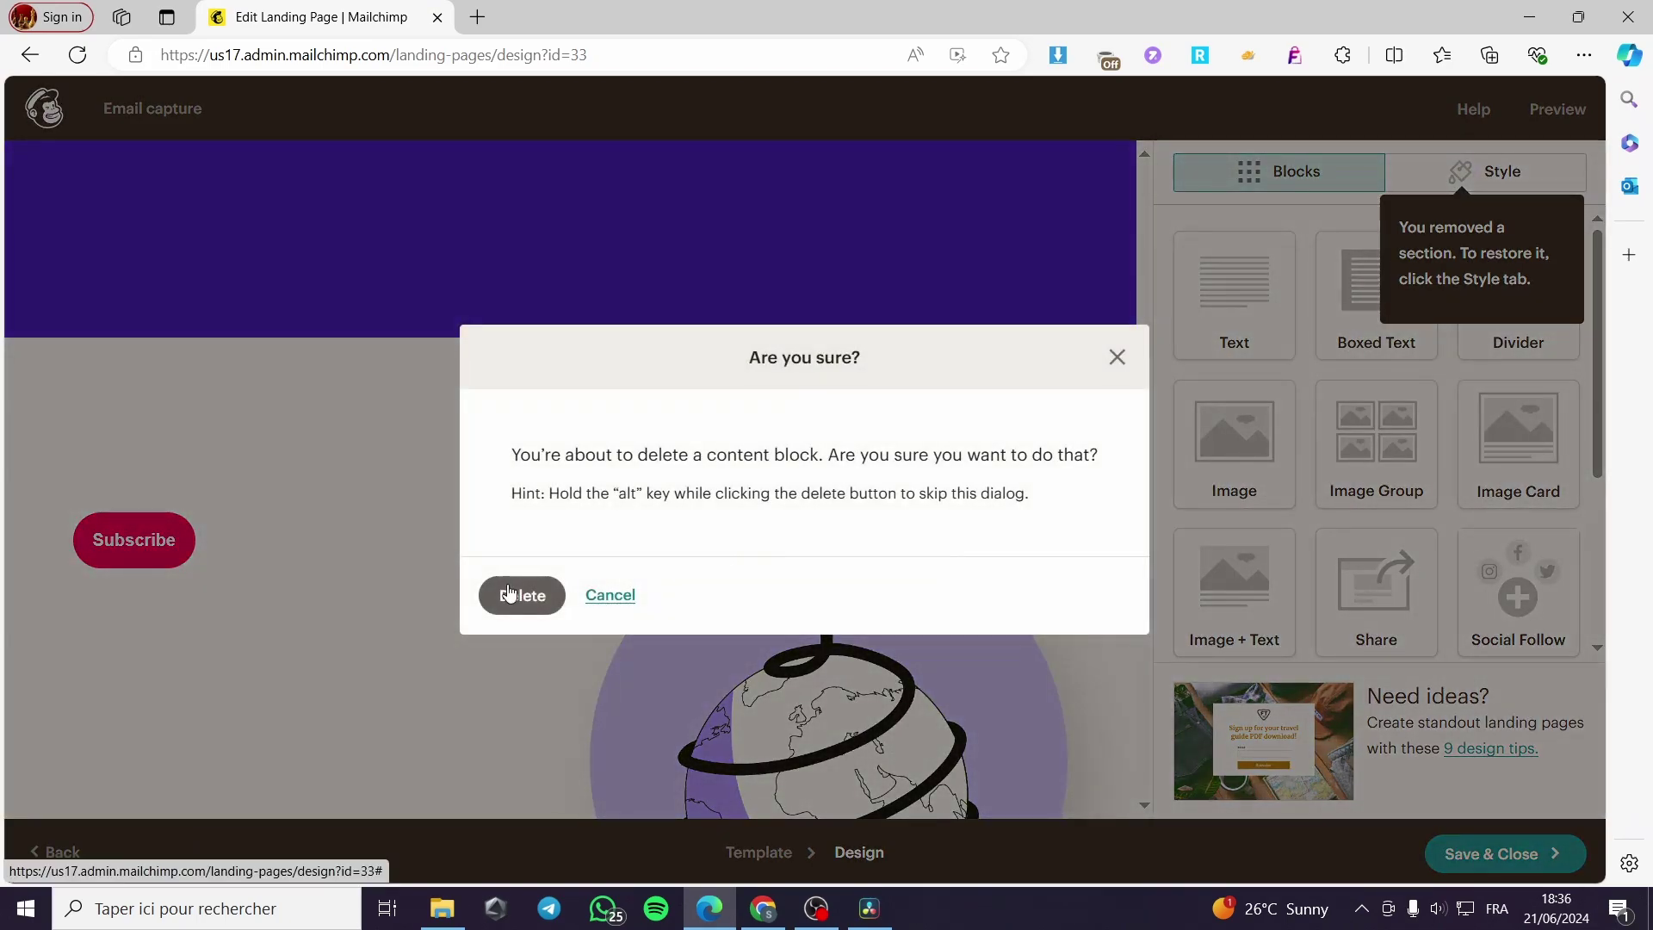
{"action": "left_click", "coordinate": [510, 593]}
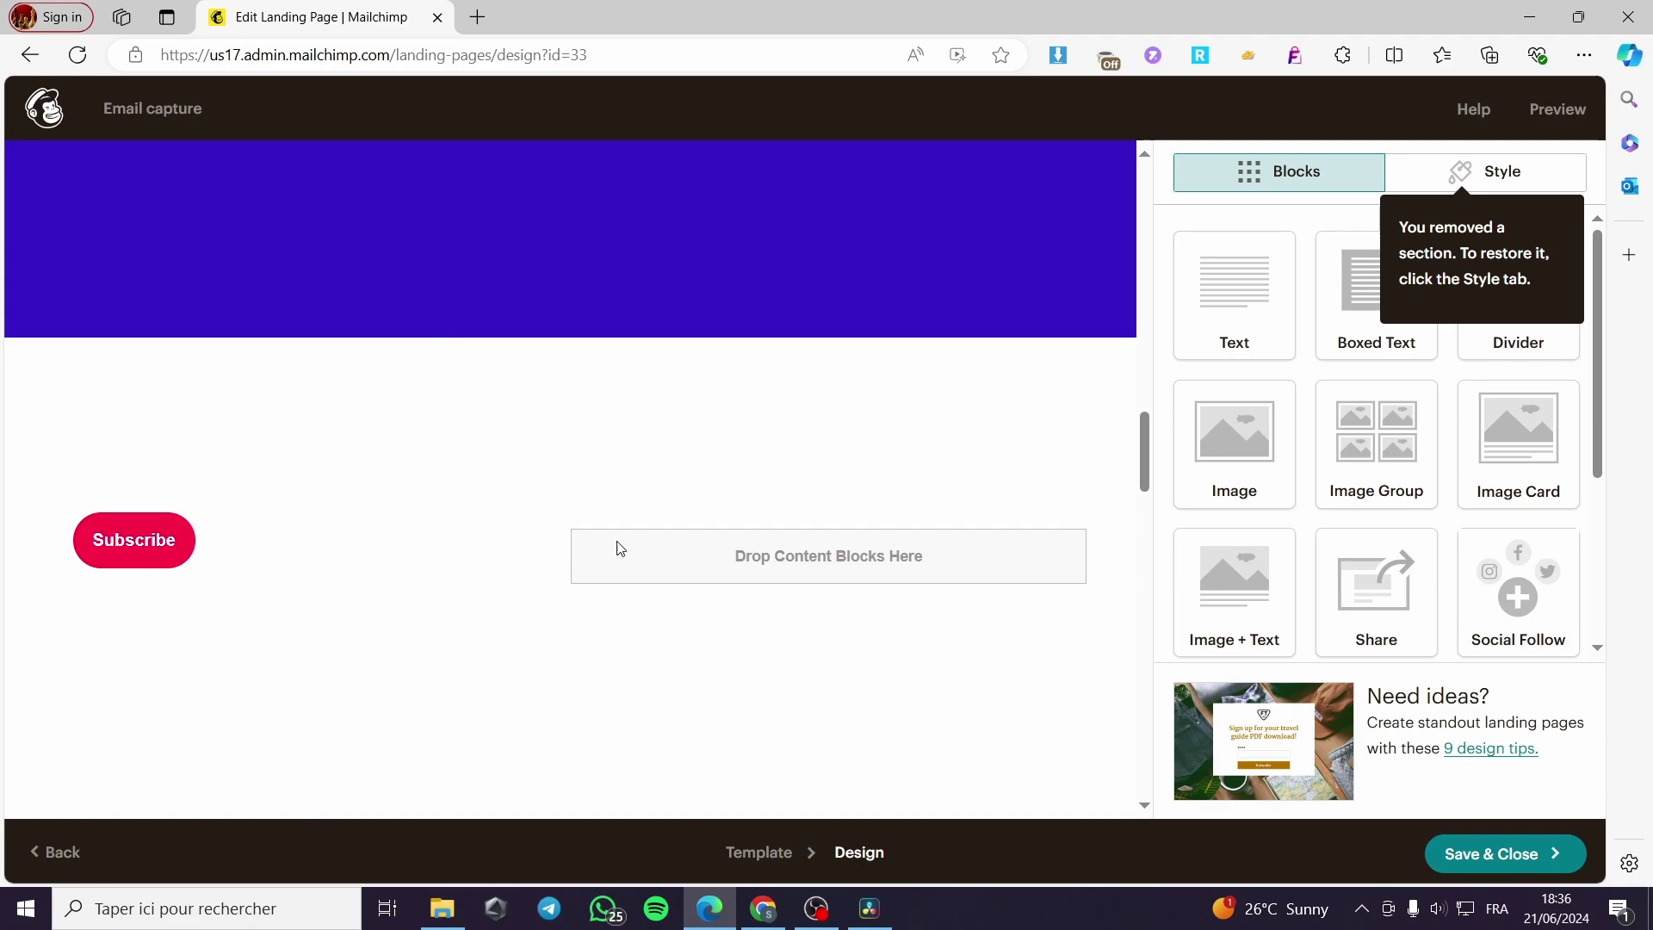
{"action": "left_click", "coordinate": [544, 539]}
{"action": "left_click", "coordinate": [1118, 358]}
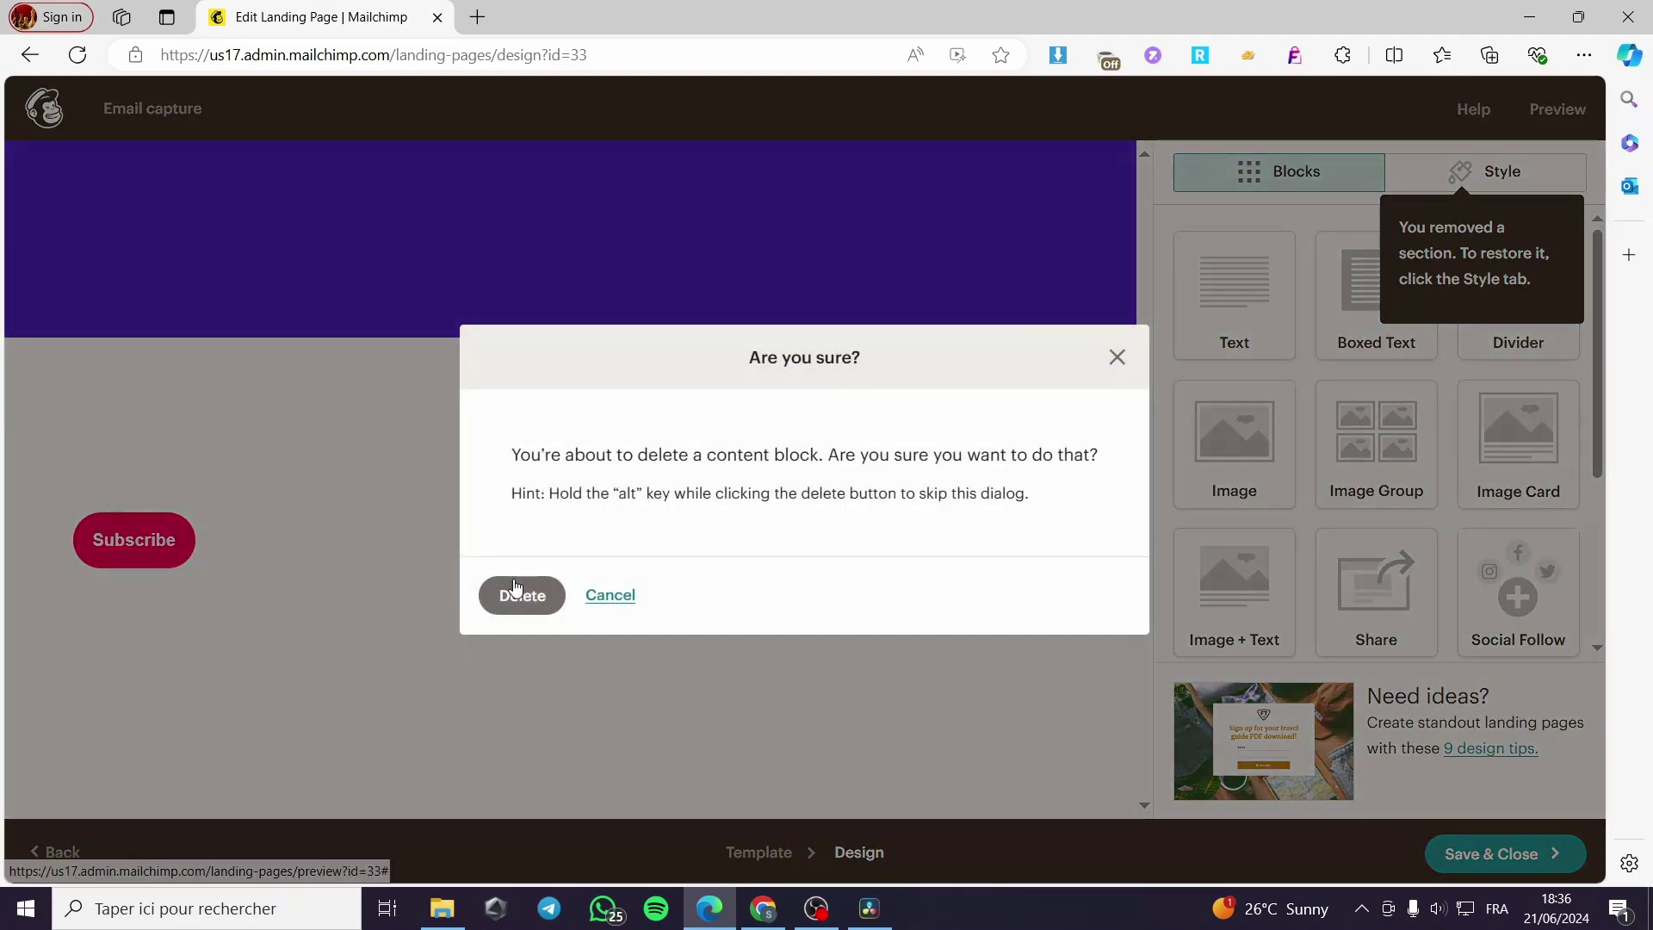
{"action": "left_click", "coordinate": [543, 595]}
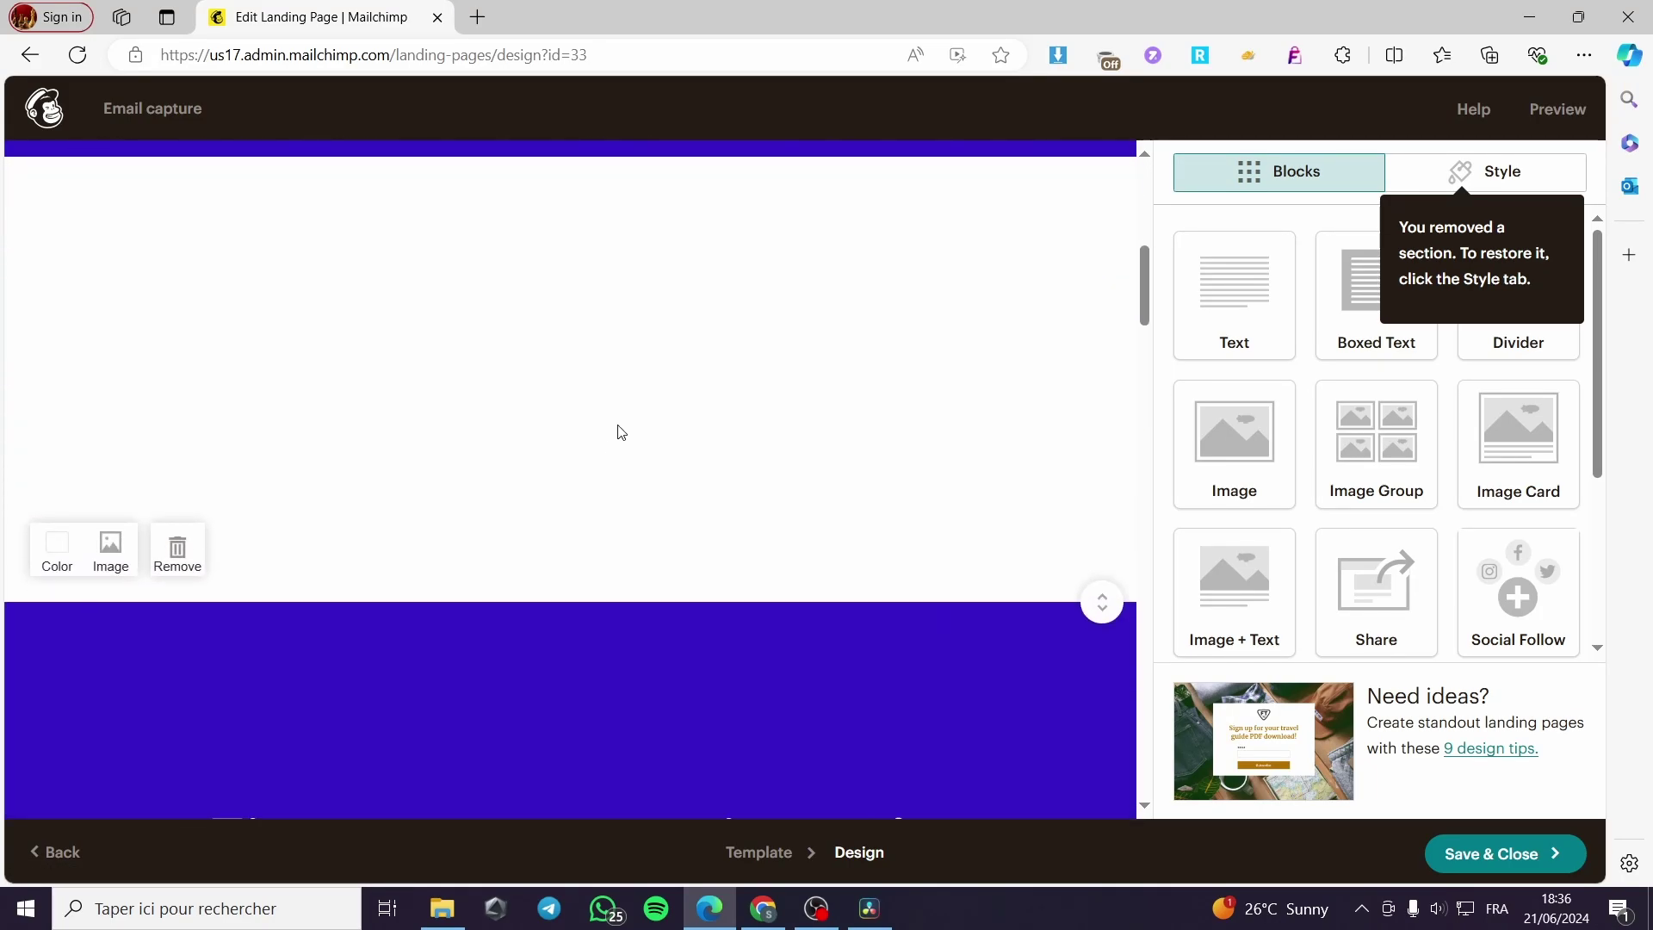
Delete the empty divider block from the white section between the purple sections
{"action": "left_click", "coordinate": [616, 392]}
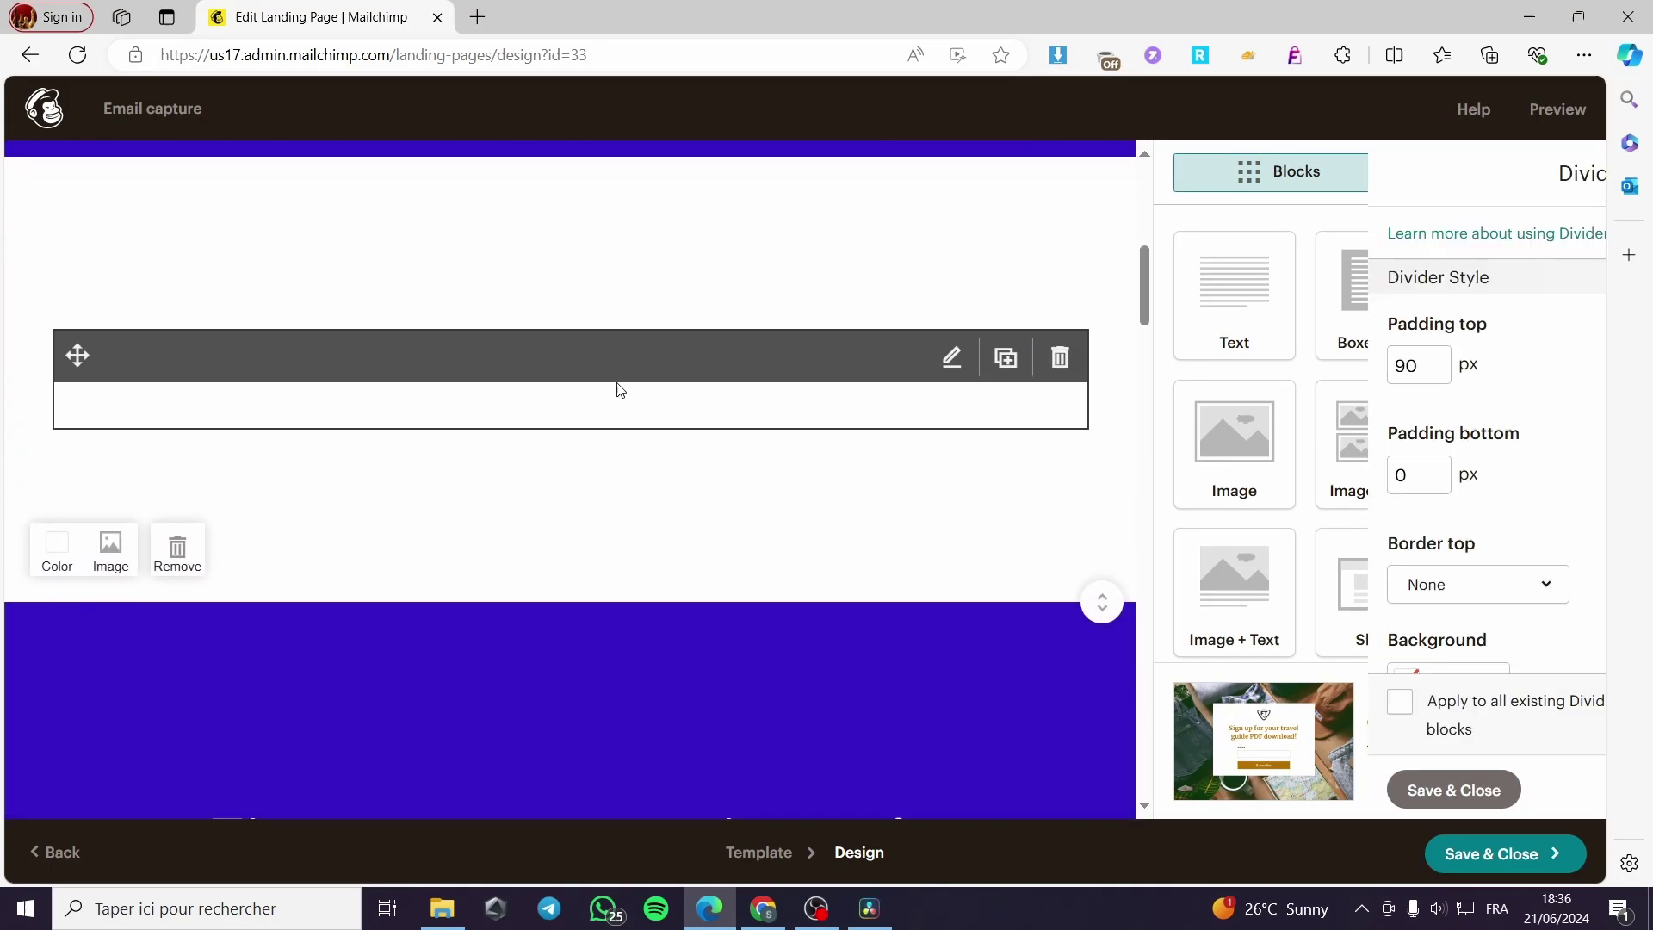
{"action": "left_click", "coordinate": [1060, 357]}
{"action": "key", "text": "Return"}
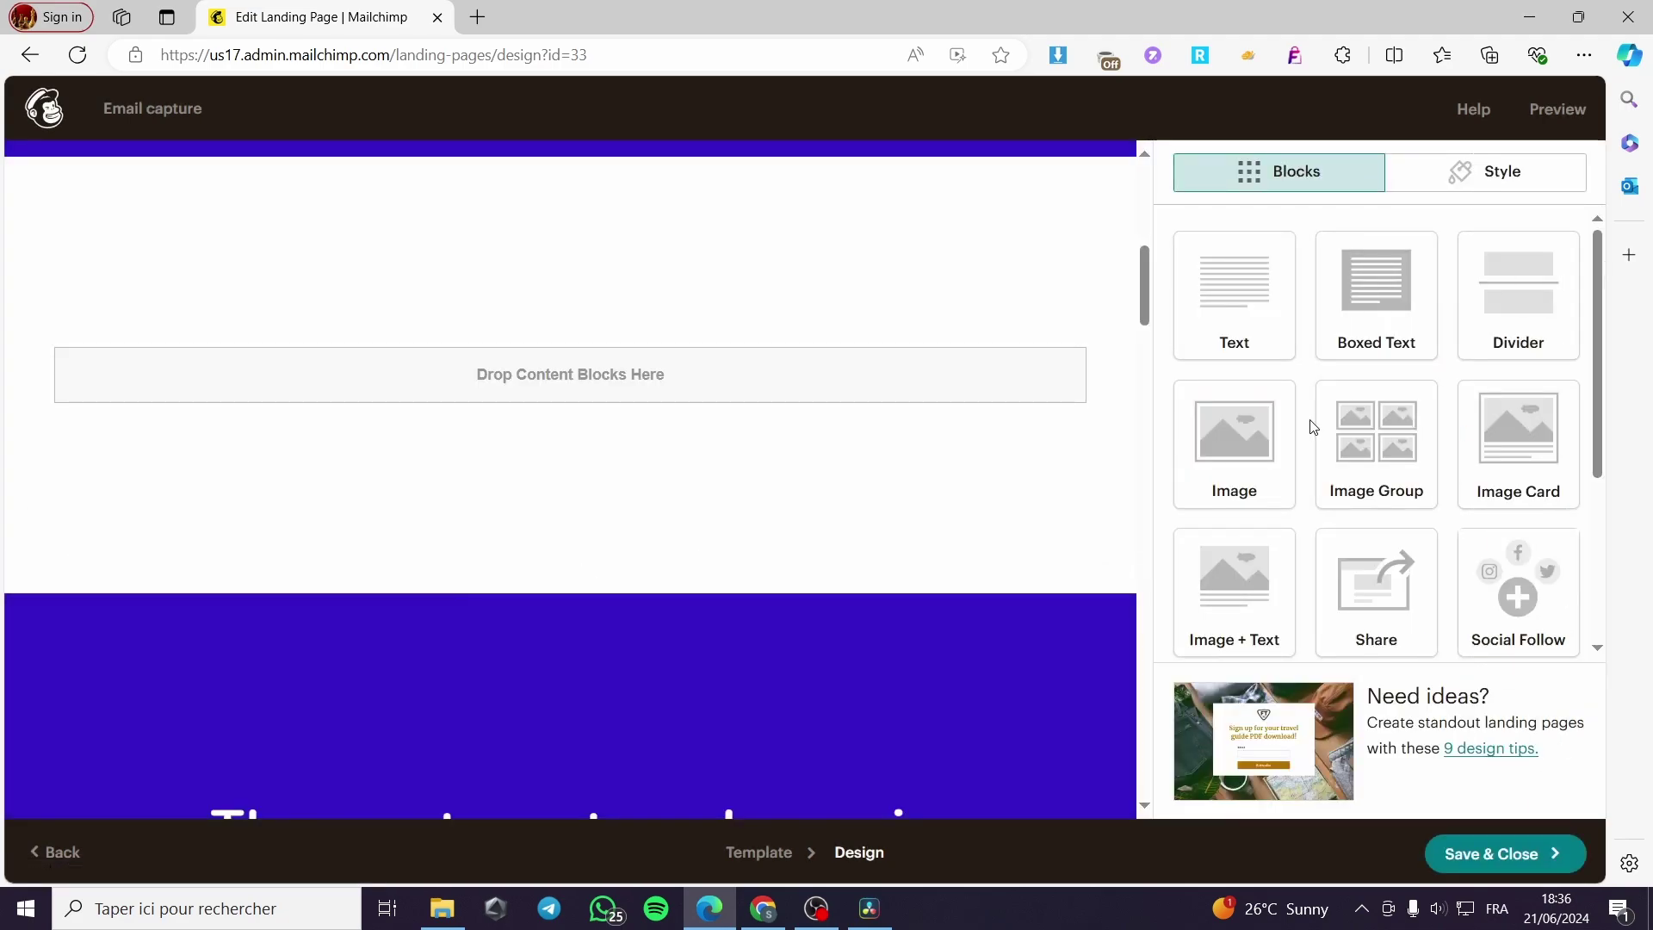
{"action": "scroll", "coordinate": [1382, 574], "scroll_direction": "down", "scroll_amount": 3}
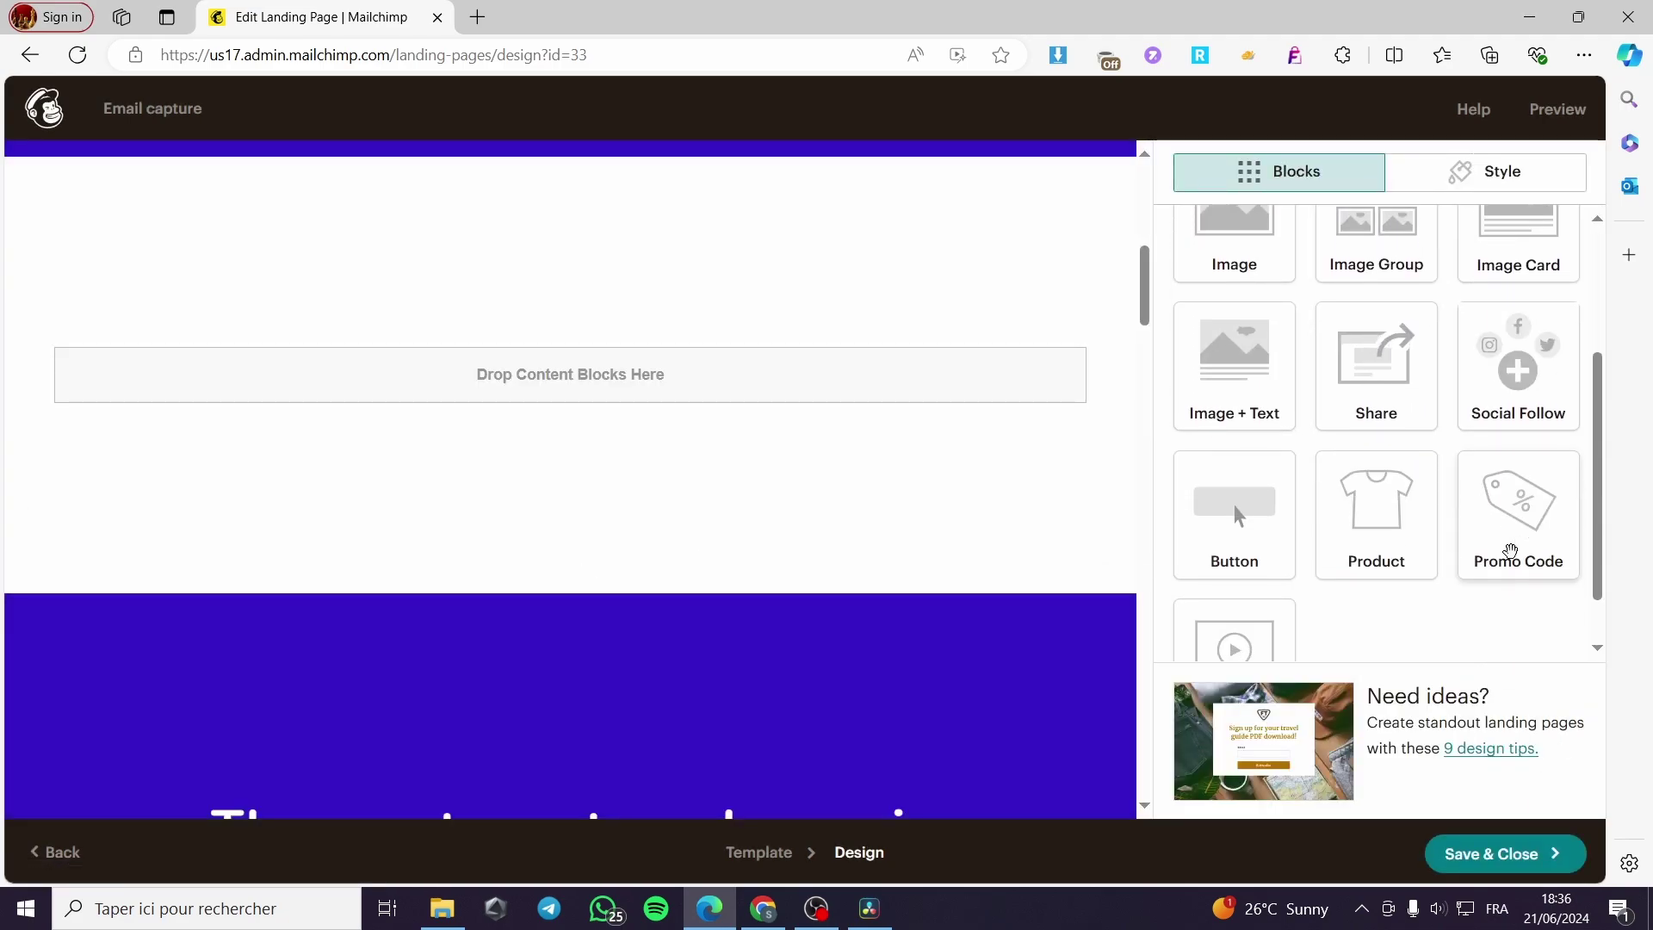
Drop a new button into the empty white section and relabel it 'Subscribe'
{"action": "left_click_drag", "start_coordinate": [1250, 457], "coordinate": [488, 396]}
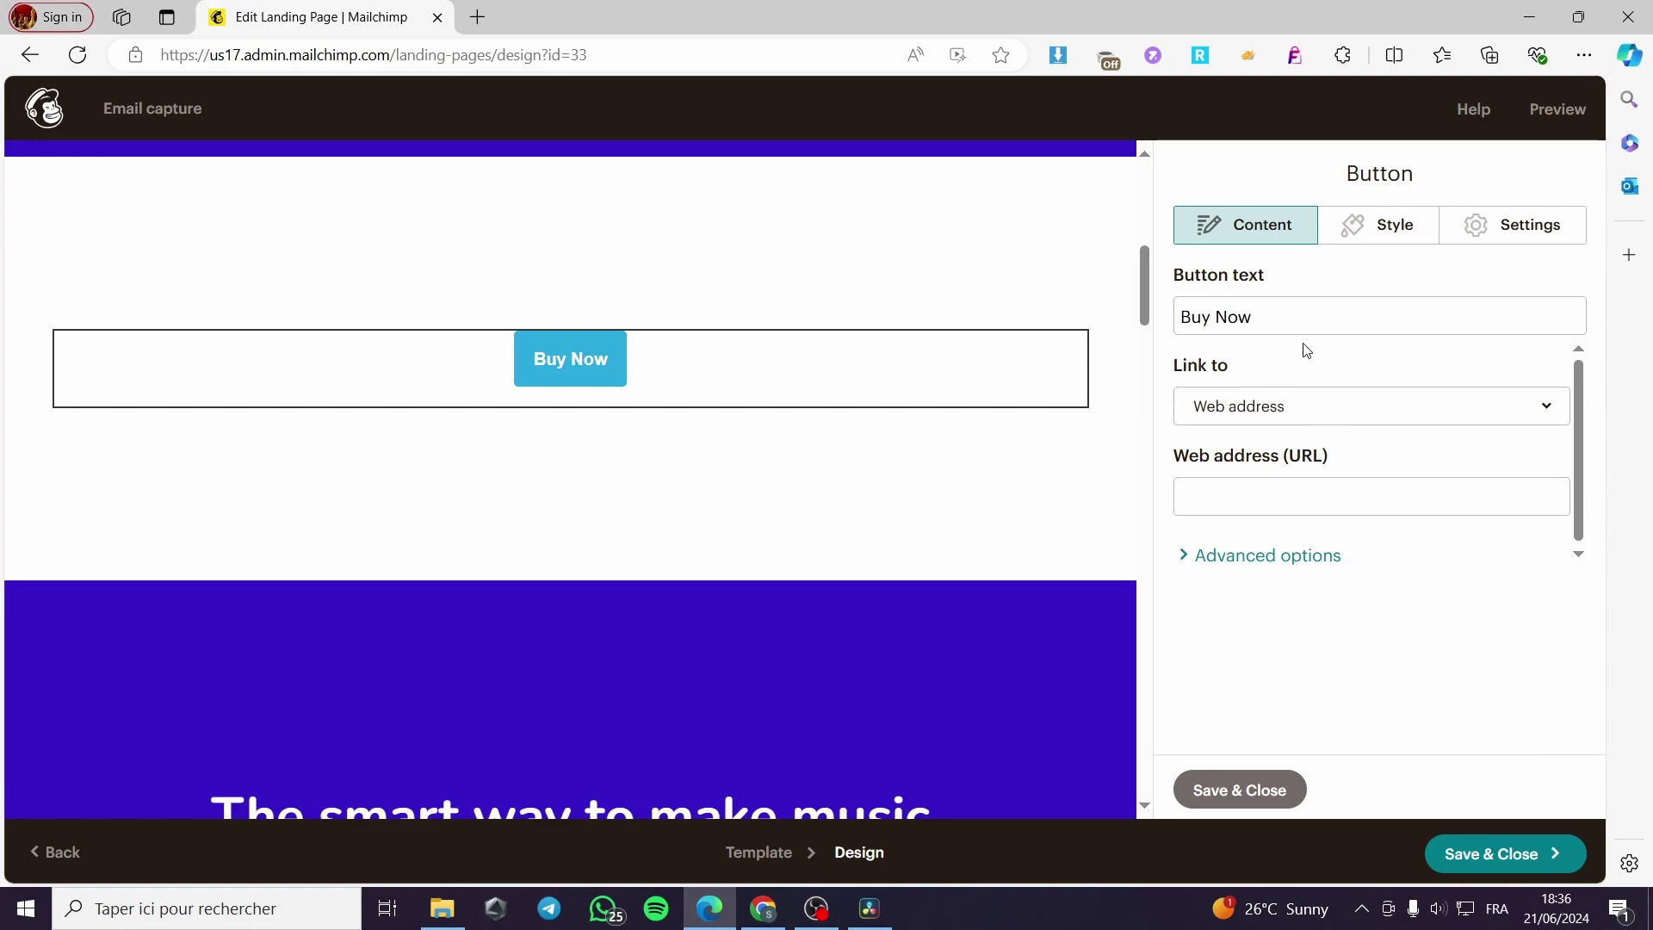
{"action": "left_click", "coordinate": [1292, 318]}
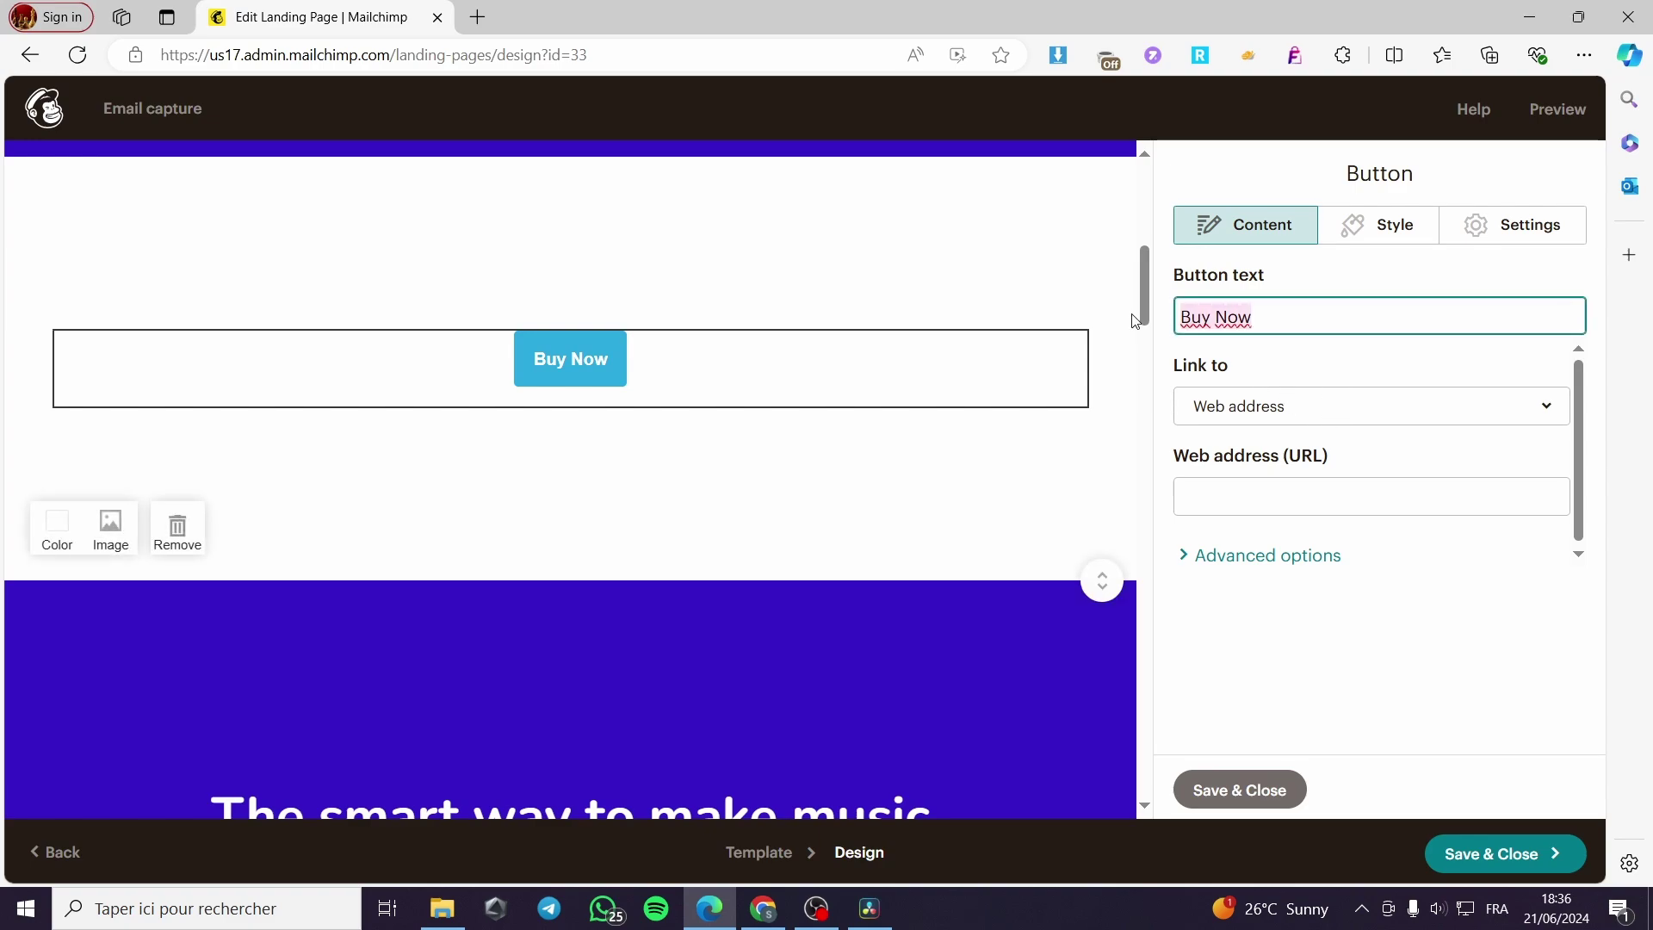
{"action": "type", "text": "Sub"}
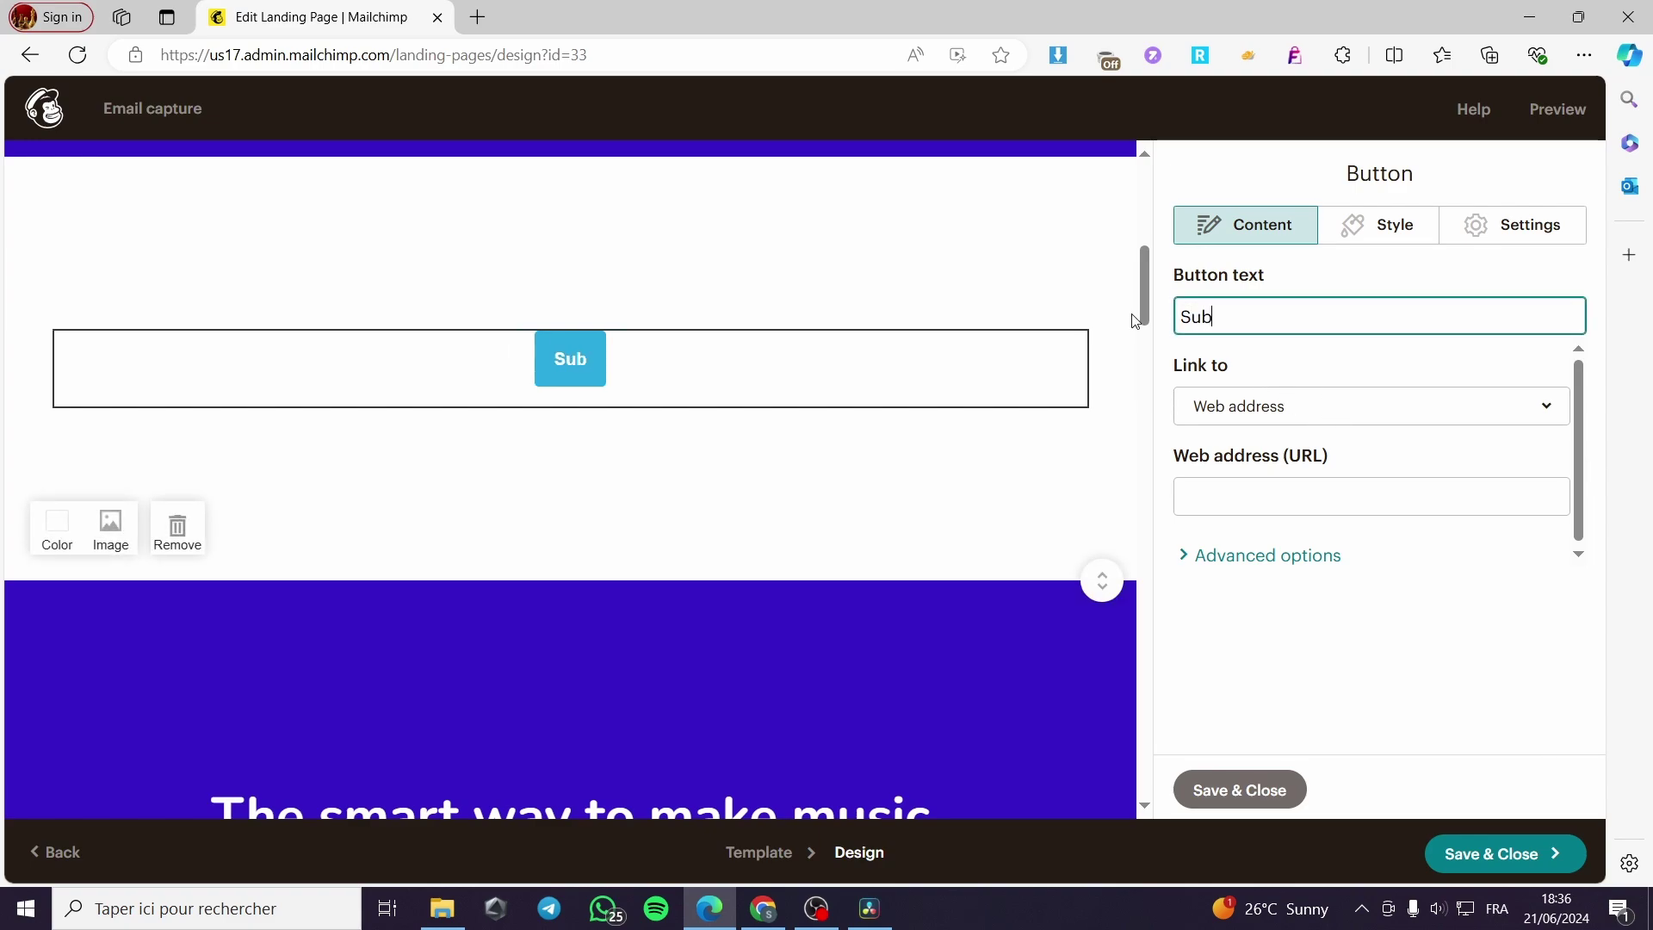
{"action": "type", "text": "scribe"}
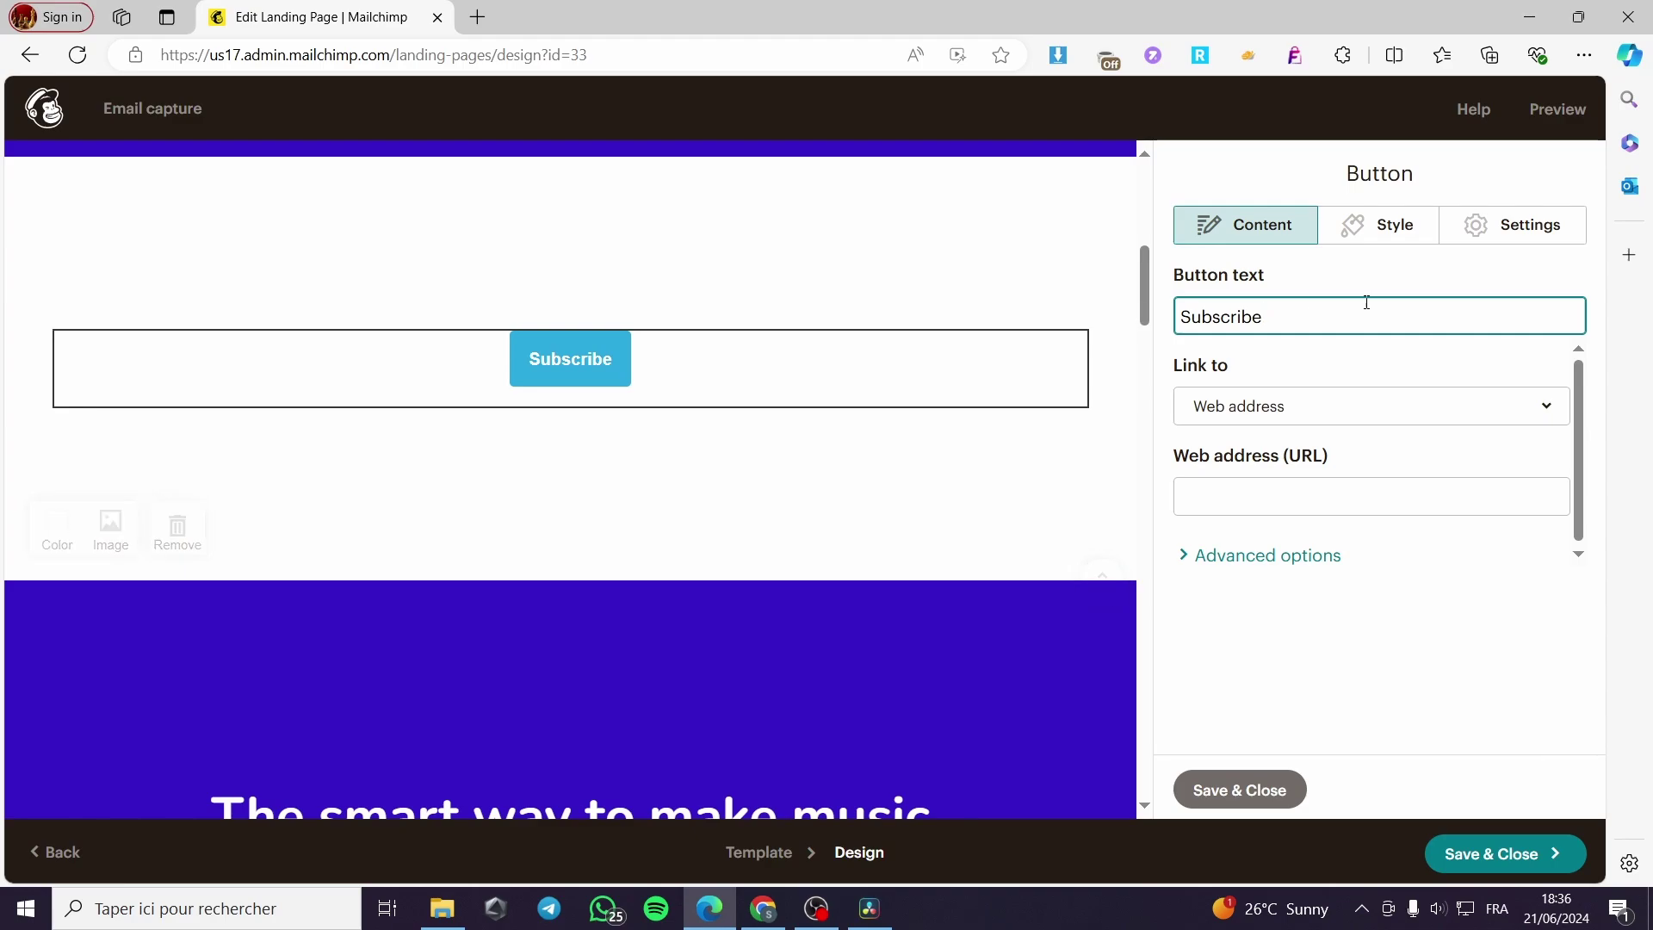
{"action": "left_click", "coordinate": [1369, 373]}
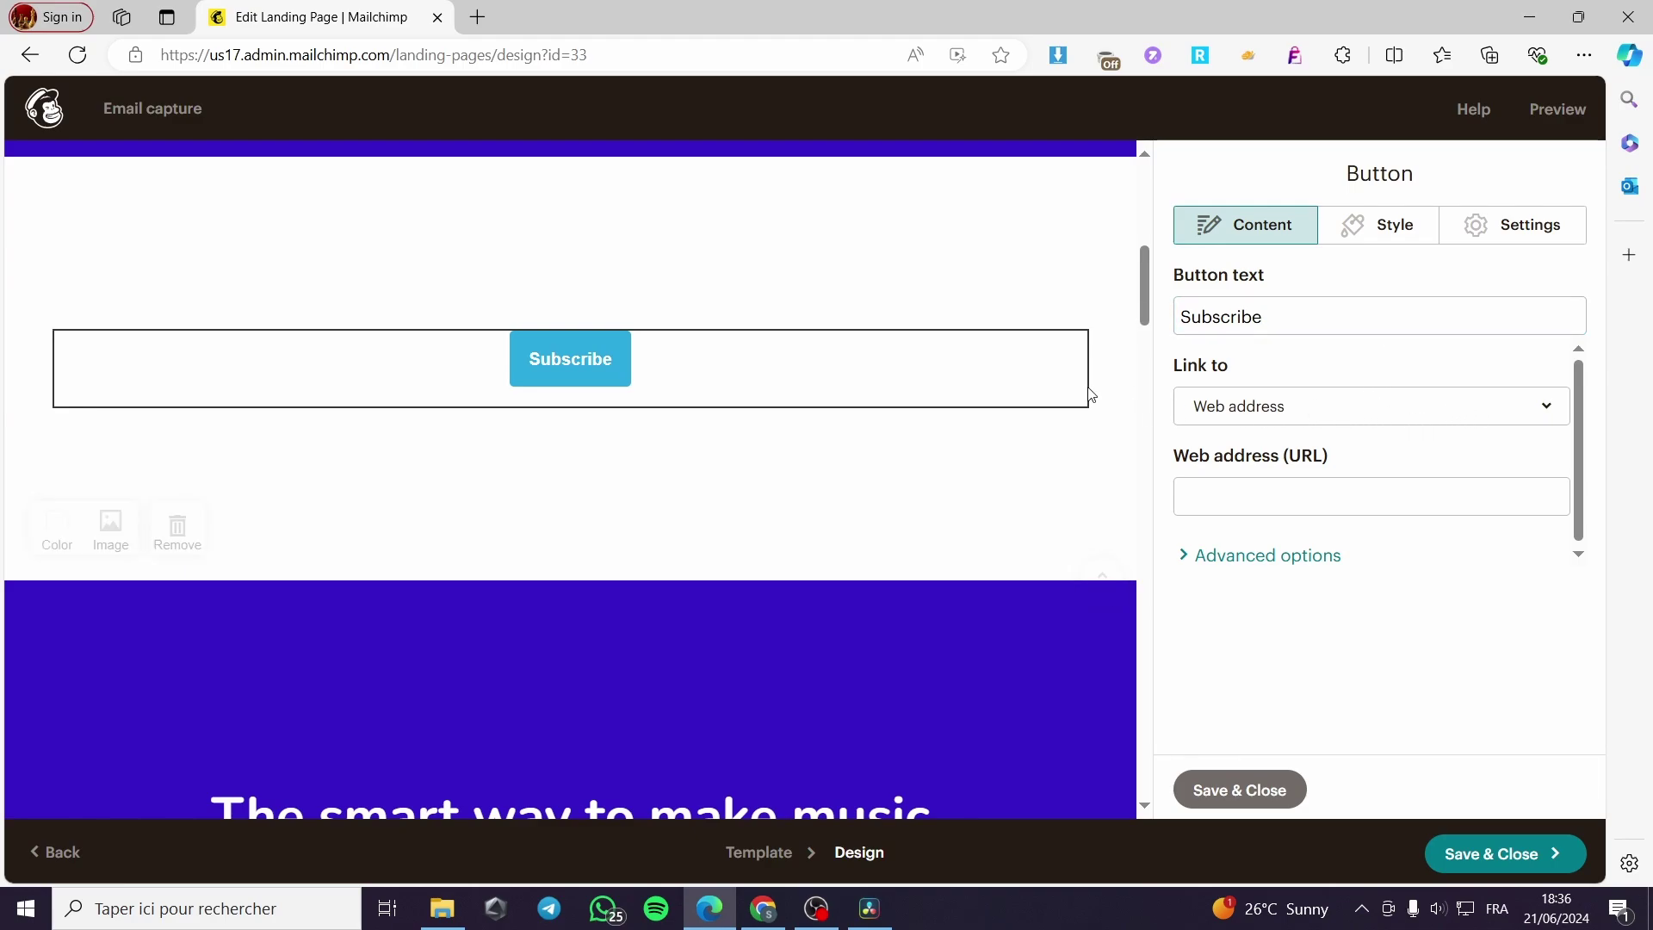
Check the divider and BANDMATES logo block settings, then reselect the Subscribe button
{"action": "scroll", "coordinate": [1034, 401], "scroll_direction": "up", "scroll_amount": 3}
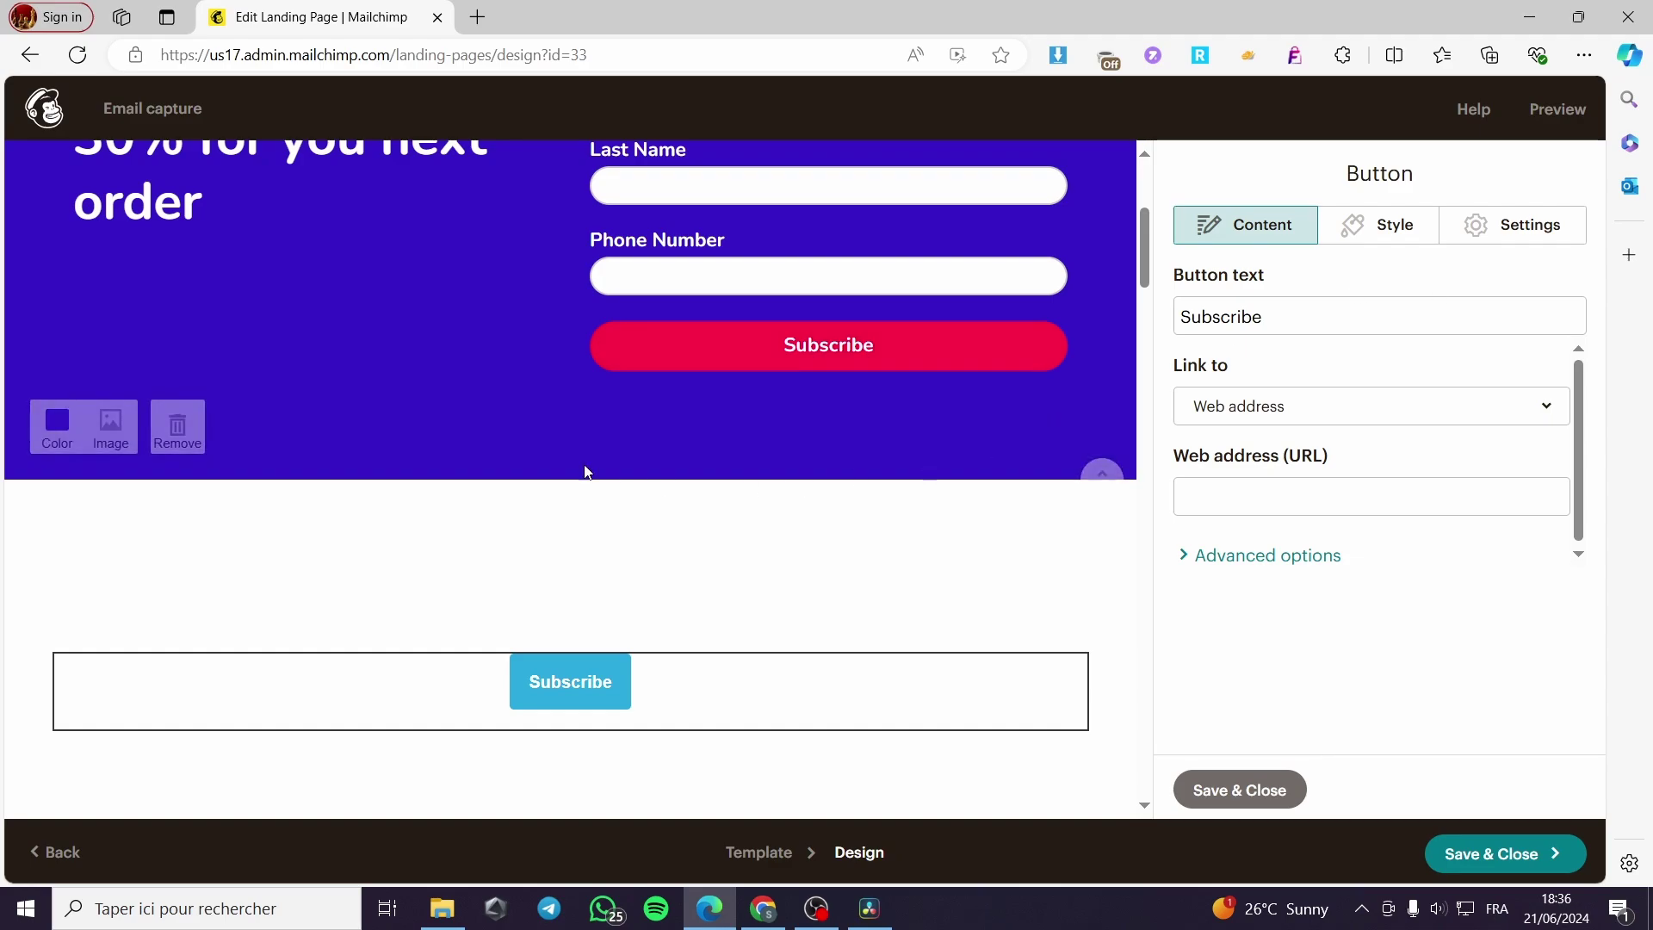
{"action": "scroll", "coordinate": [552, 465], "scroll_direction": "up", "scroll_amount": 2}
{"action": "left_click", "coordinate": [672, 227]}
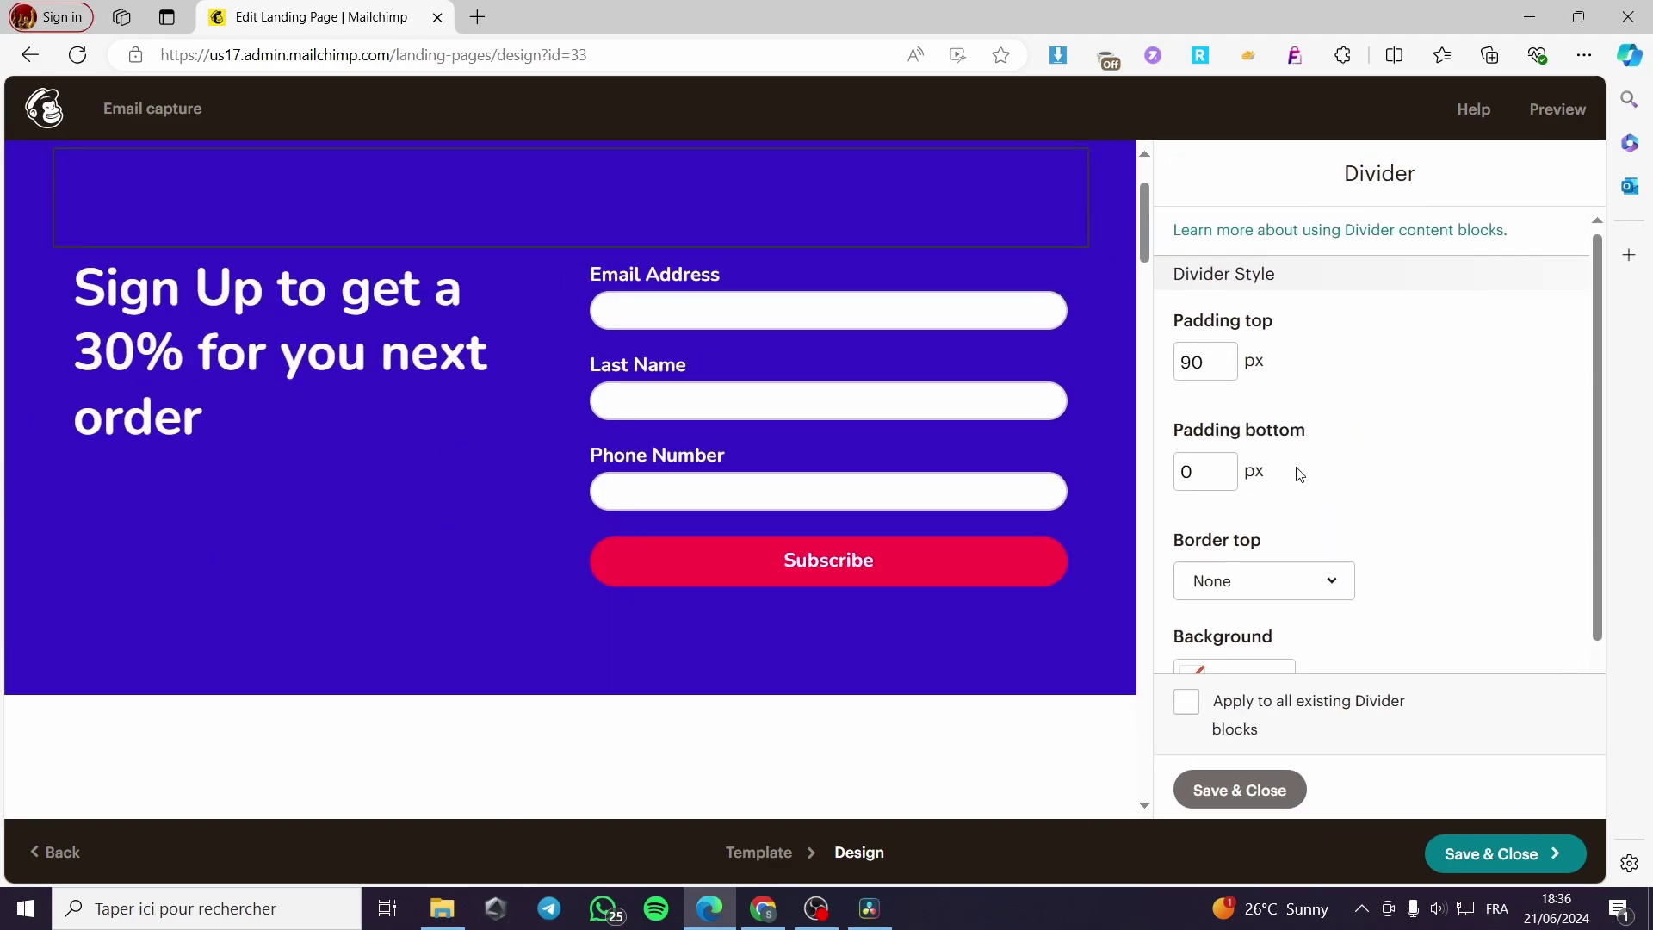
{"action": "scroll", "coordinate": [1106, 258], "scroll_direction": "up", "scroll_amount": 2}
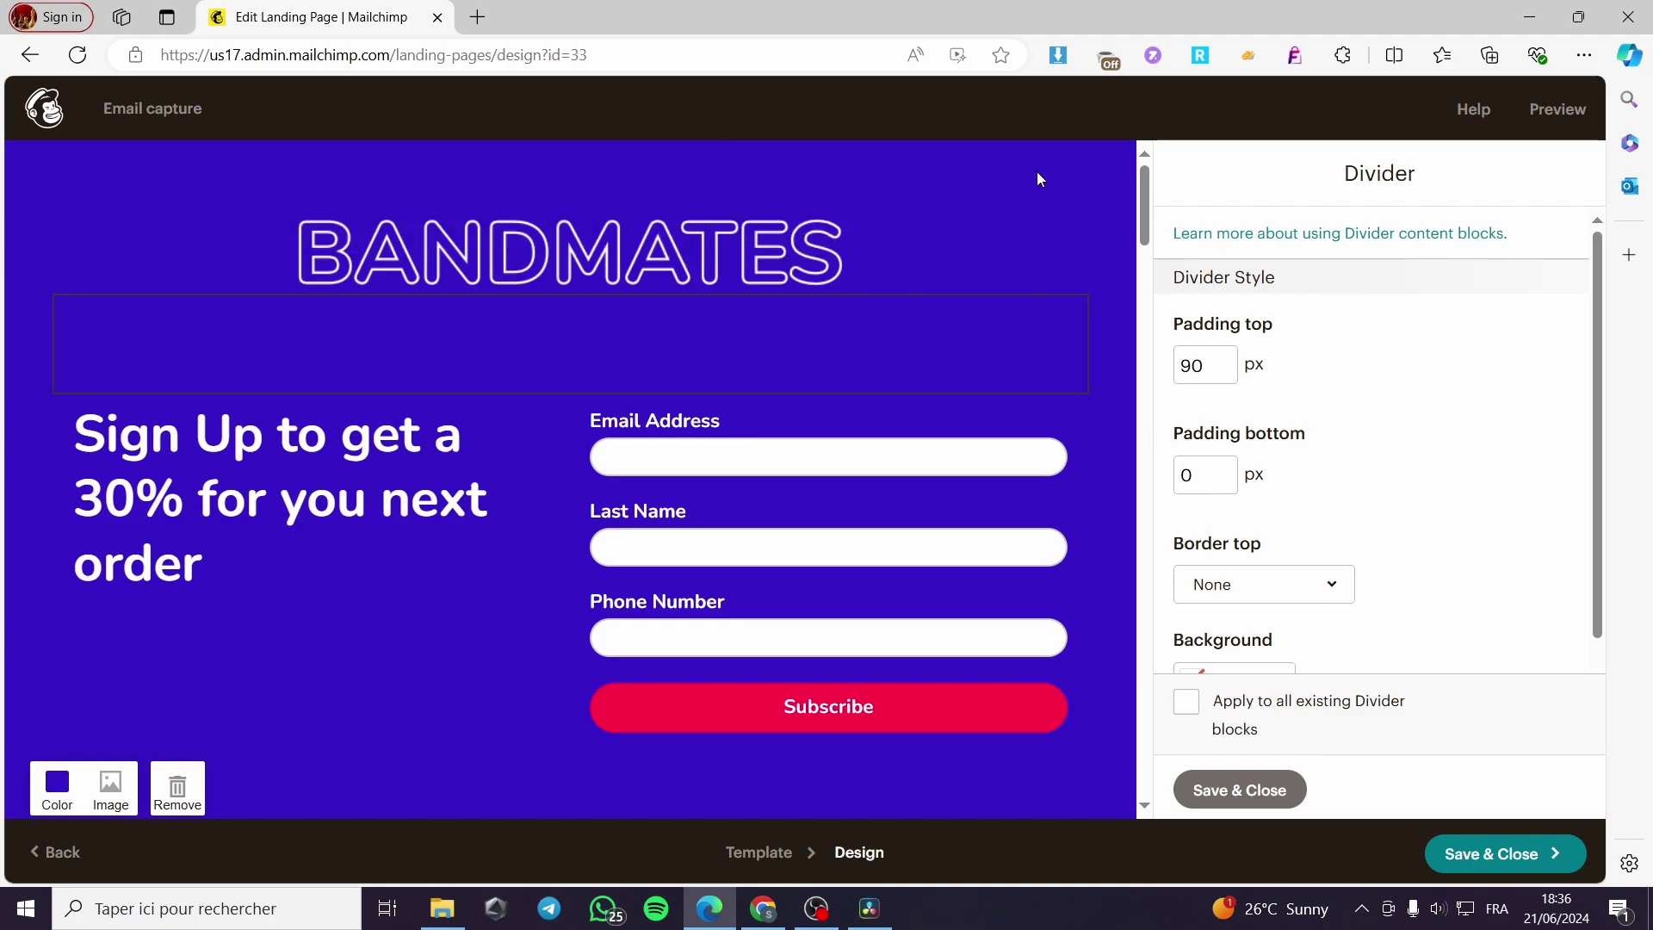
{"action": "left_click", "coordinate": [801, 280]}
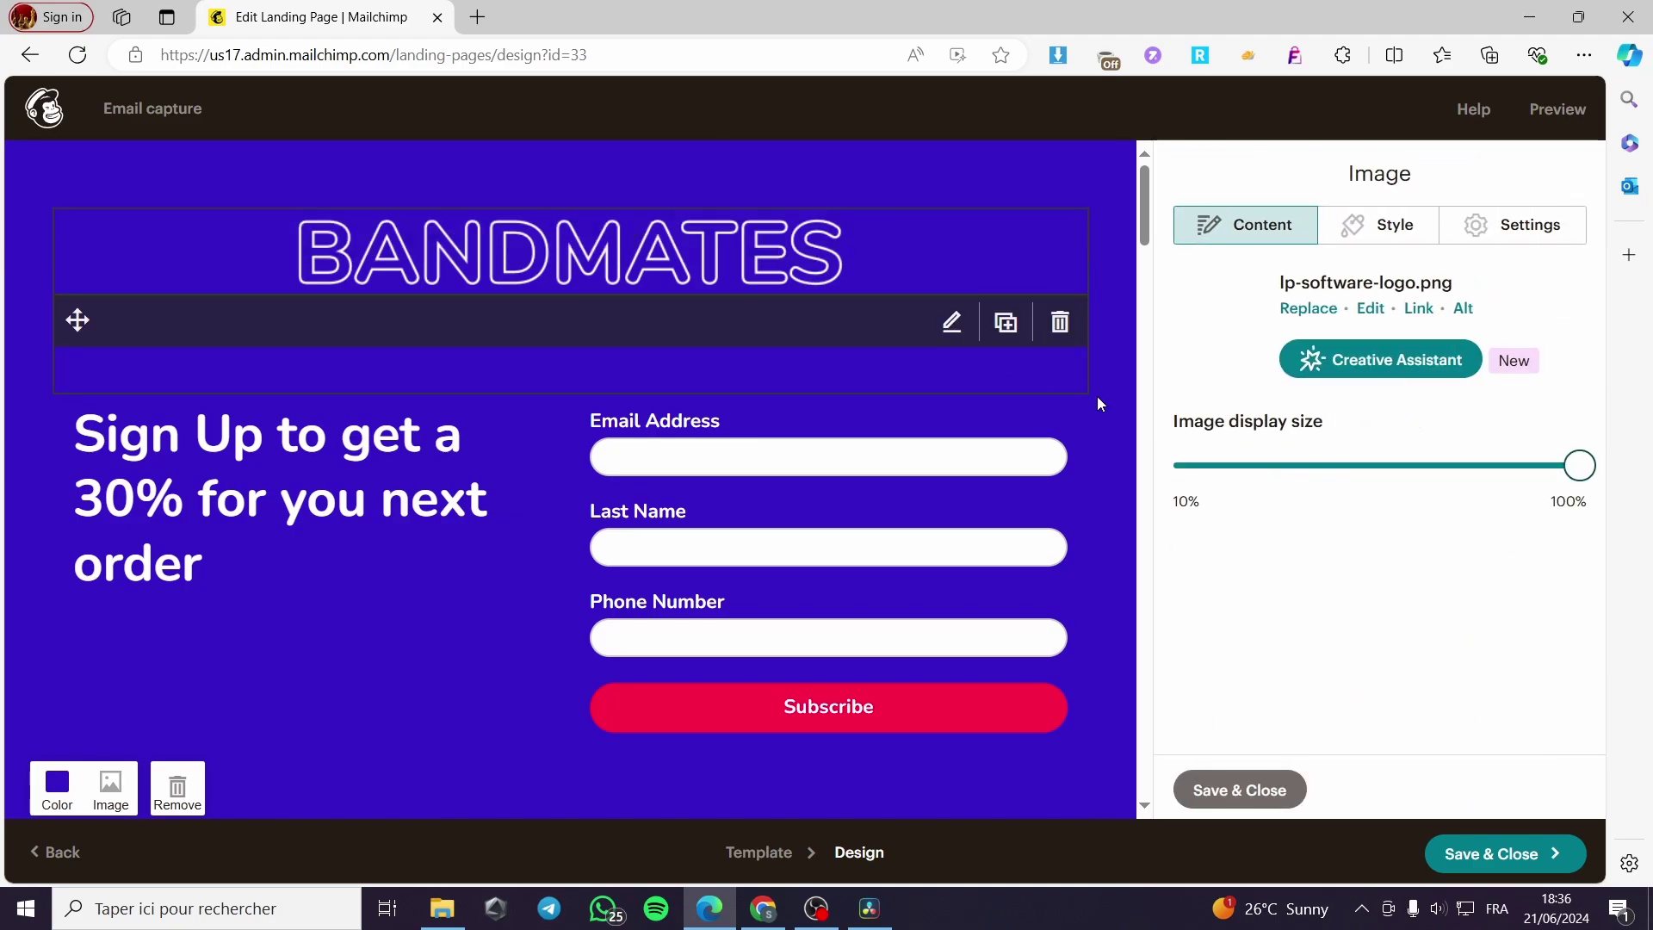
{"action": "scroll", "coordinate": [1013, 568], "scroll_direction": "down", "scroll_amount": 2}
{"action": "scroll", "coordinate": [1013, 567], "scroll_direction": "down", "scroll_amount": 1}
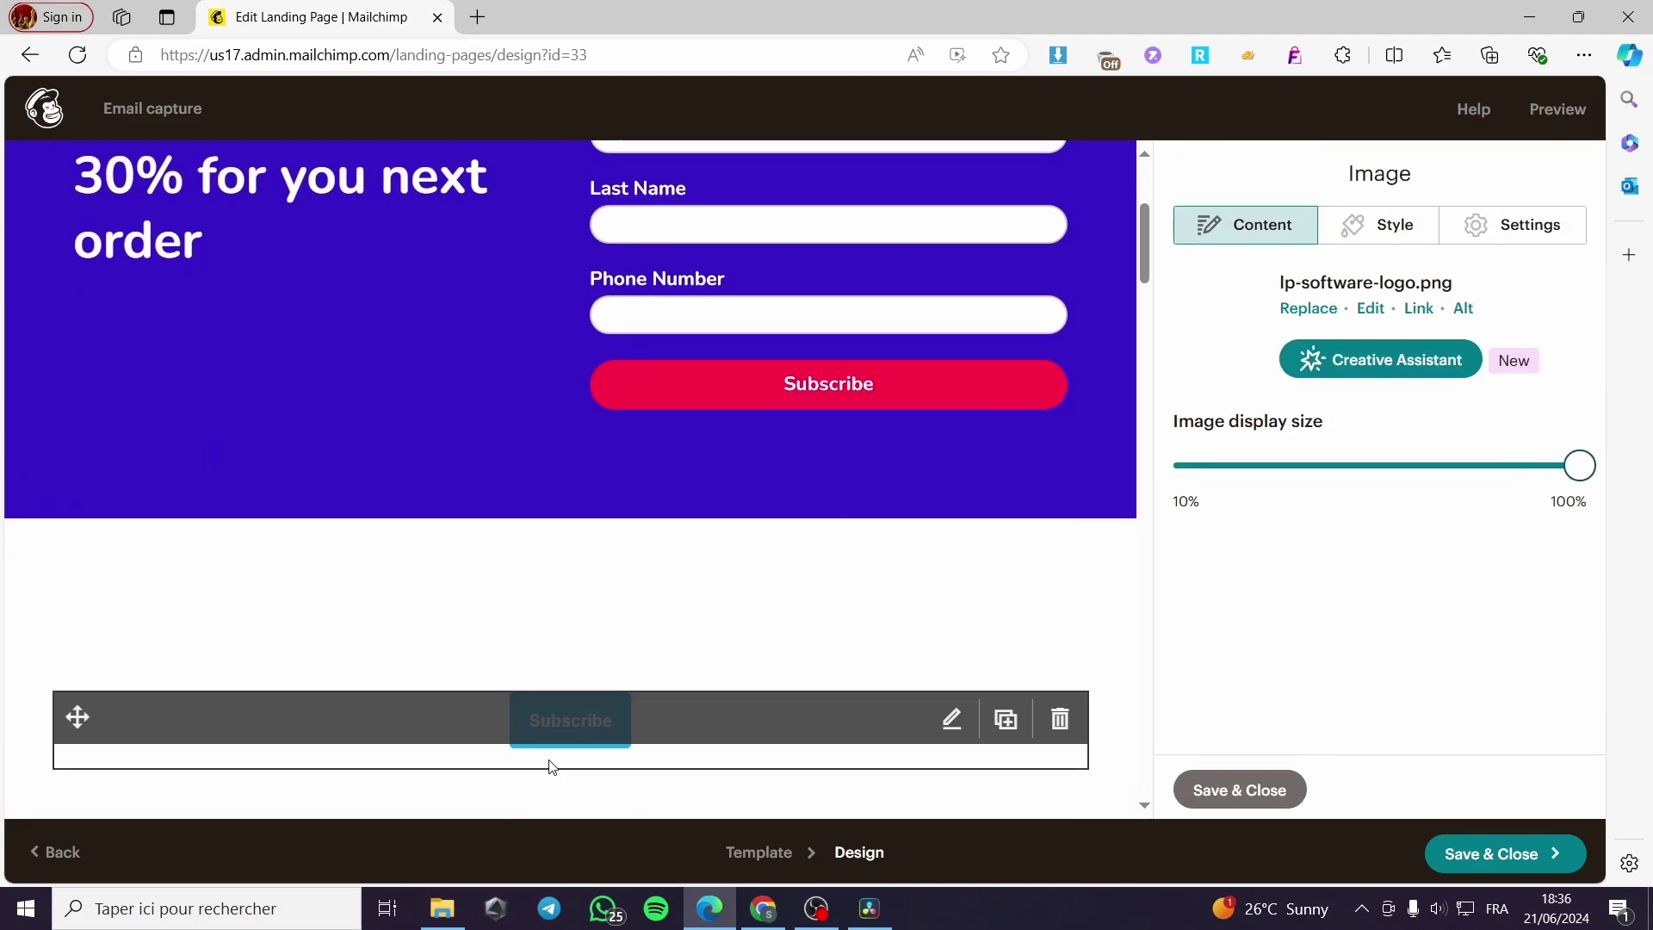
{"action": "left_click", "coordinate": [571, 728]}
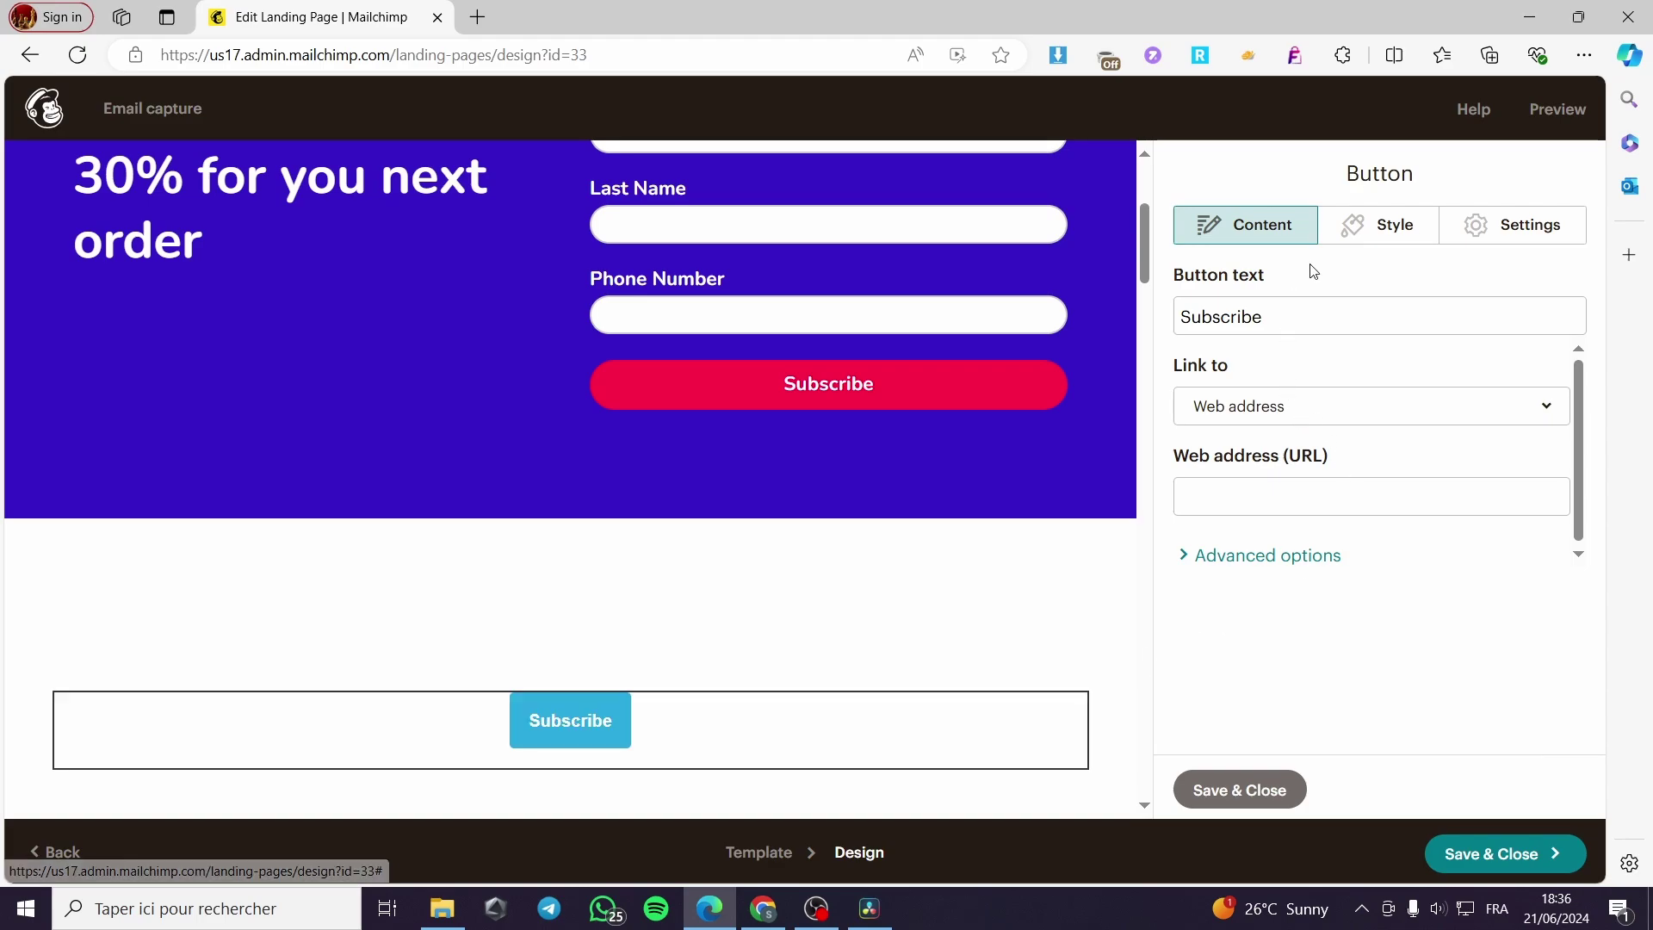
Give the Subscribe button a #3828e9 purple background colour
{"action": "left_click", "coordinate": [1376, 222]}
{"action": "scroll", "coordinate": [1343, 392], "scroll_direction": "down", "scroll_amount": 4}
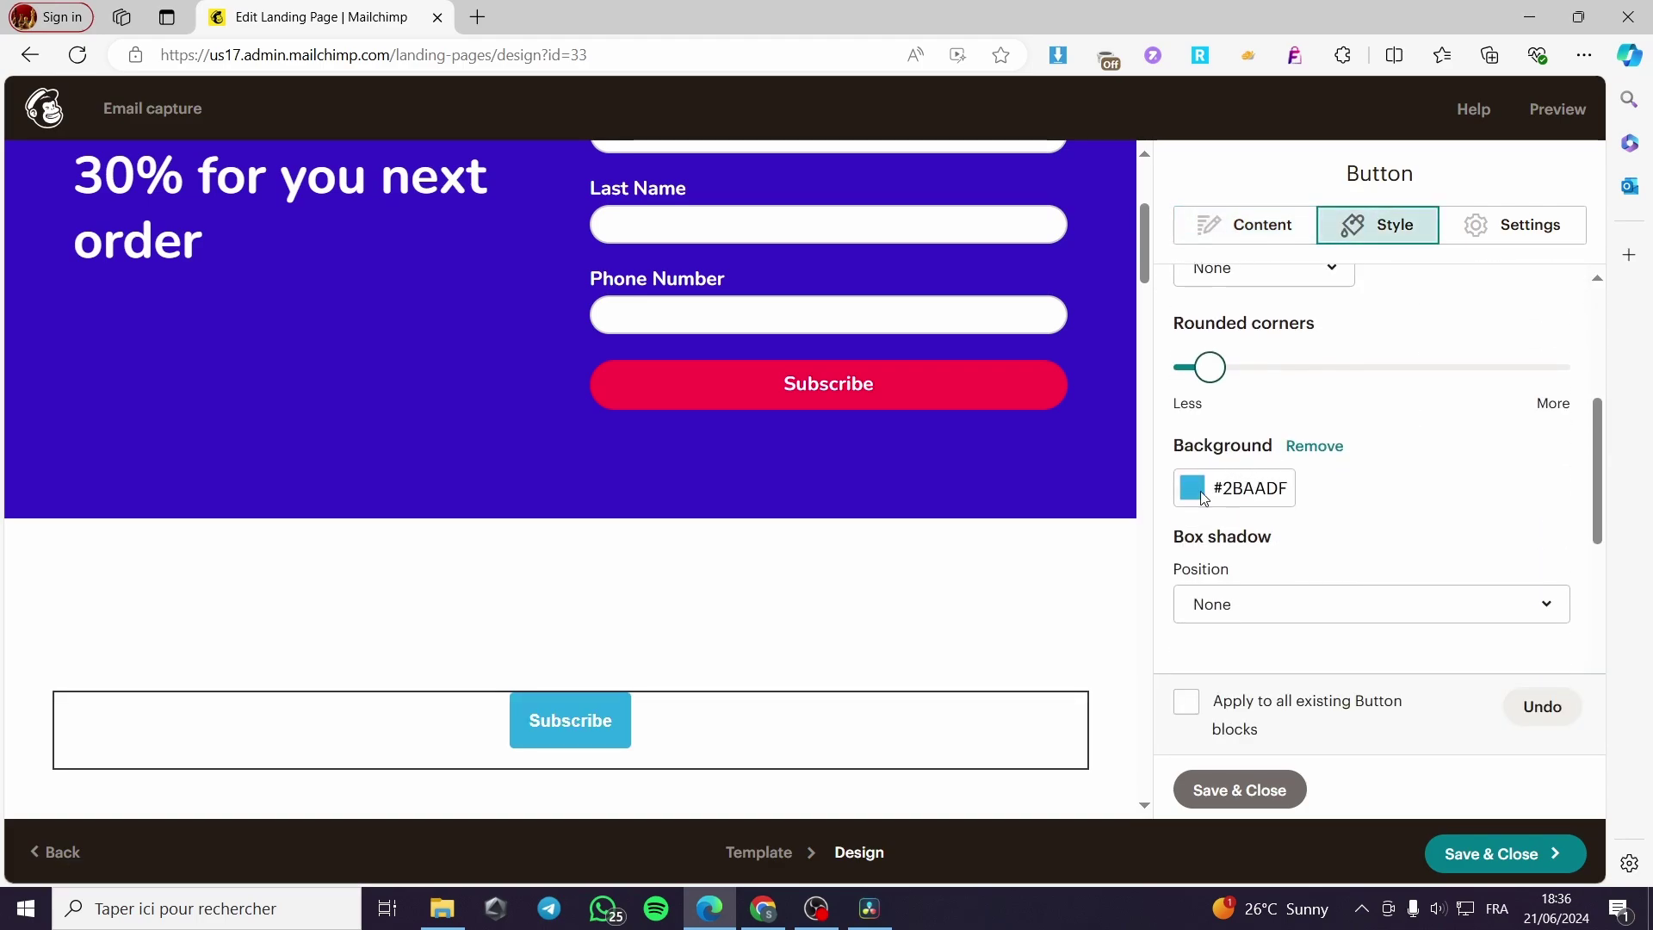
{"action": "left_click", "coordinate": [1203, 497]}
{"action": "scroll", "coordinate": [1359, 518], "scroll_direction": "down", "scroll_amount": 1}
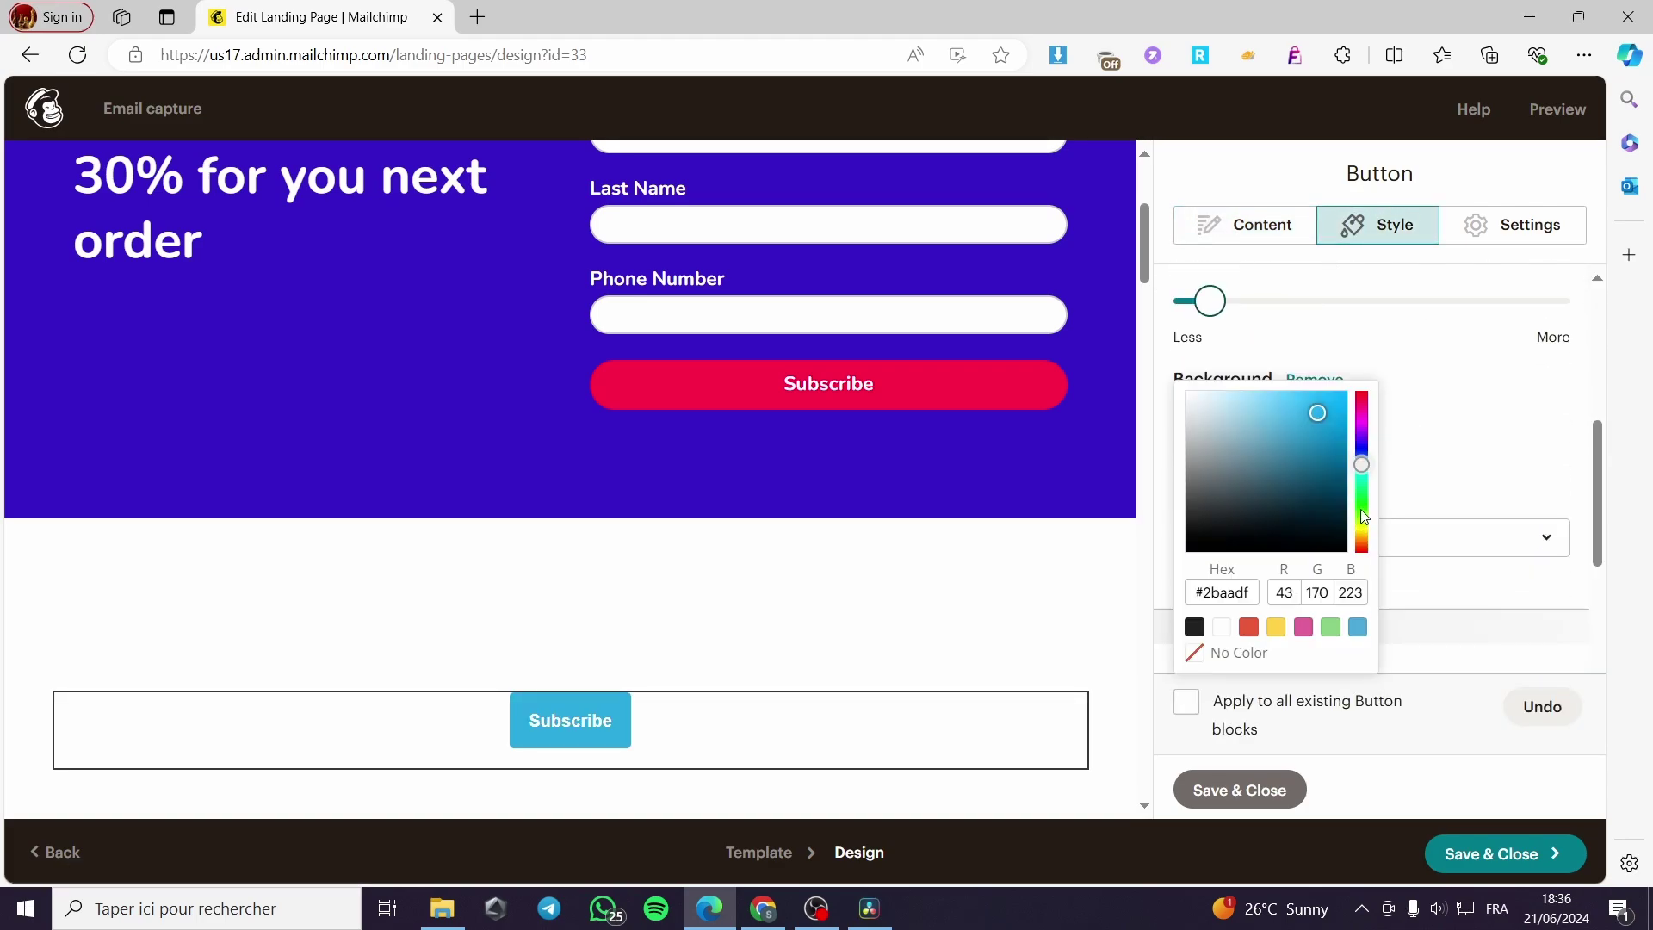
{"action": "left_click", "coordinate": [1363, 516]}
{"action": "left_click", "coordinate": [1361, 442]}
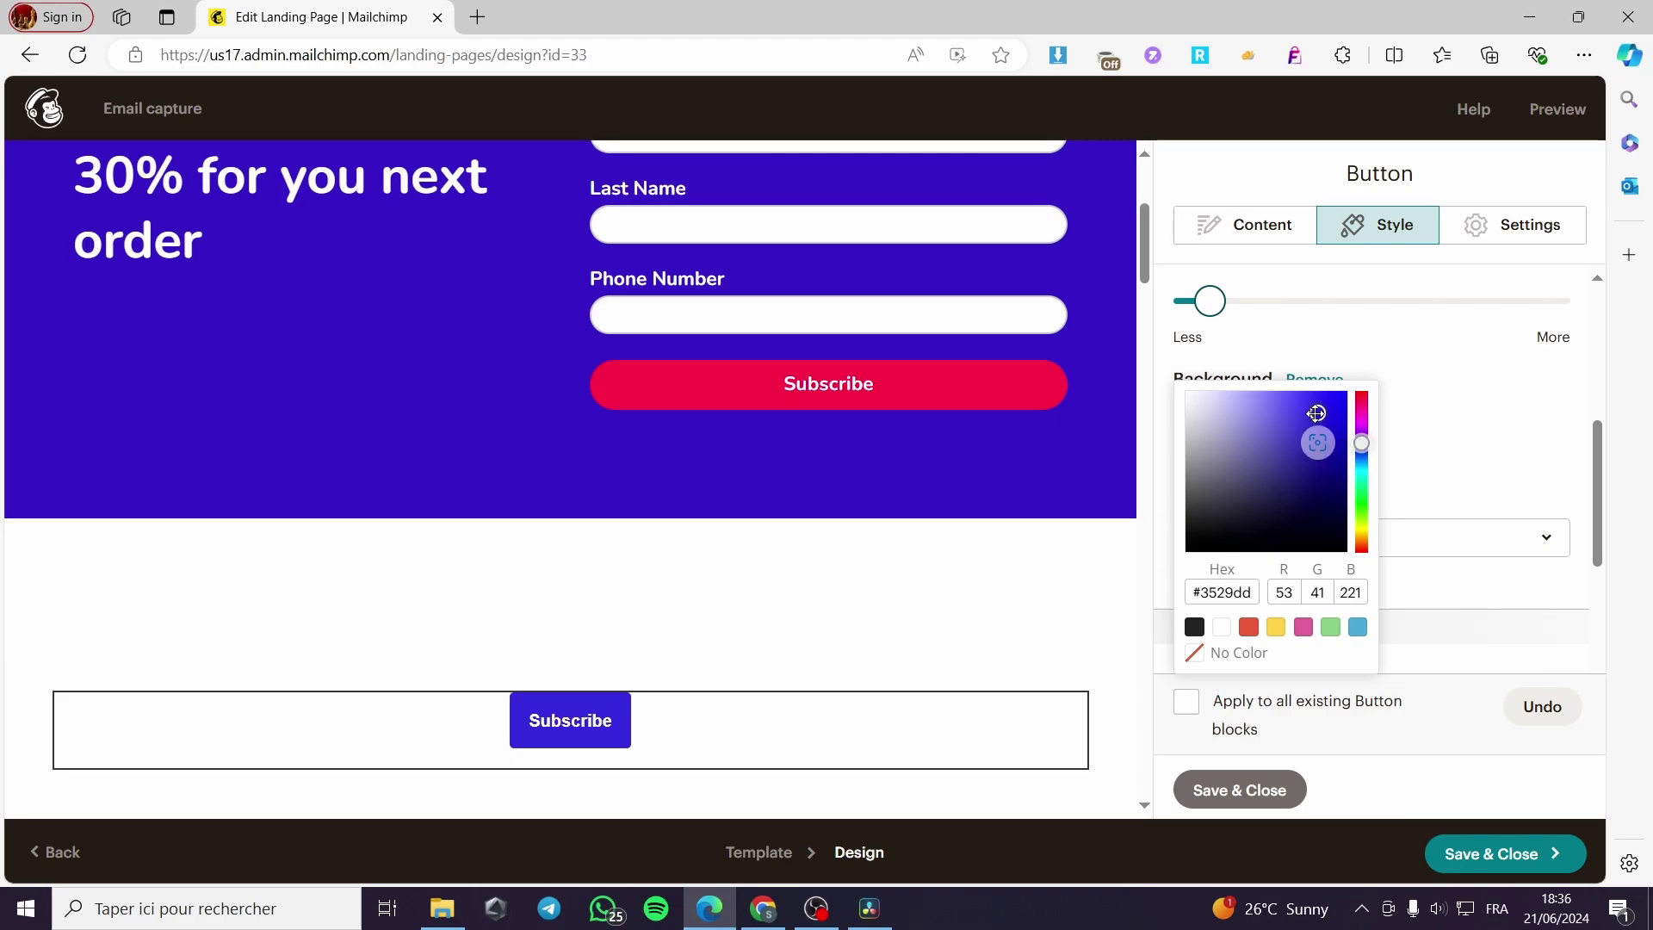
{"action": "left_click_drag", "start_coordinate": [1317, 413], "coordinate": [1321, 406]}
{"action": "mouse_move", "coordinate": [52, 469]}
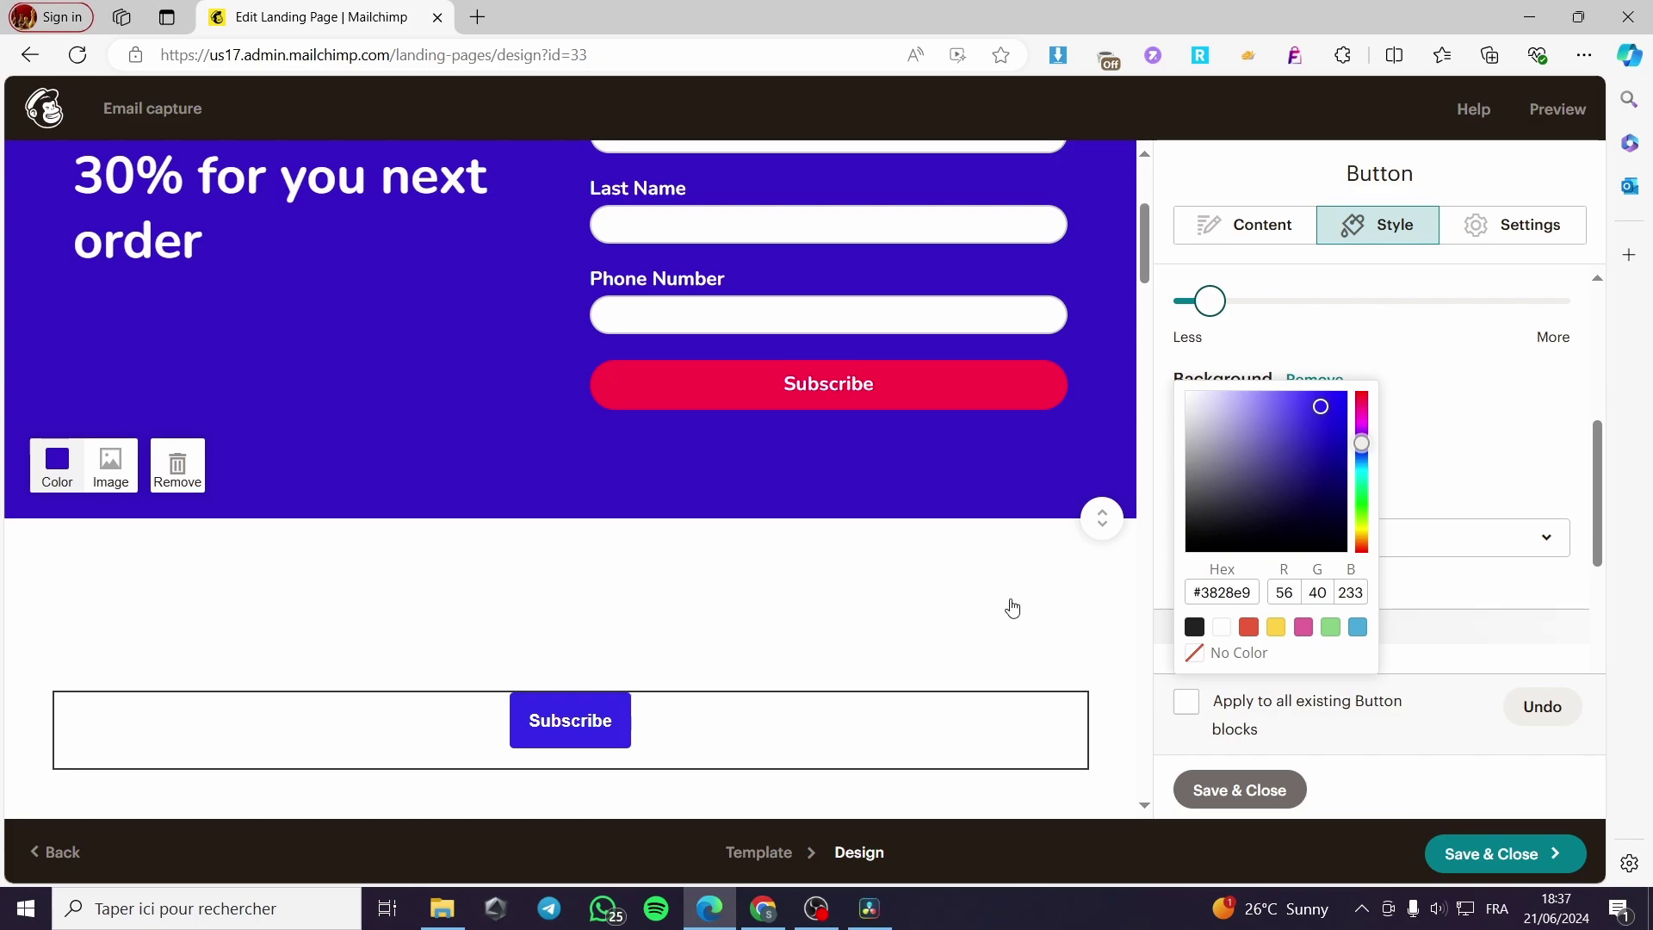
{"action": "mouse_move", "coordinate": [607, 749]}
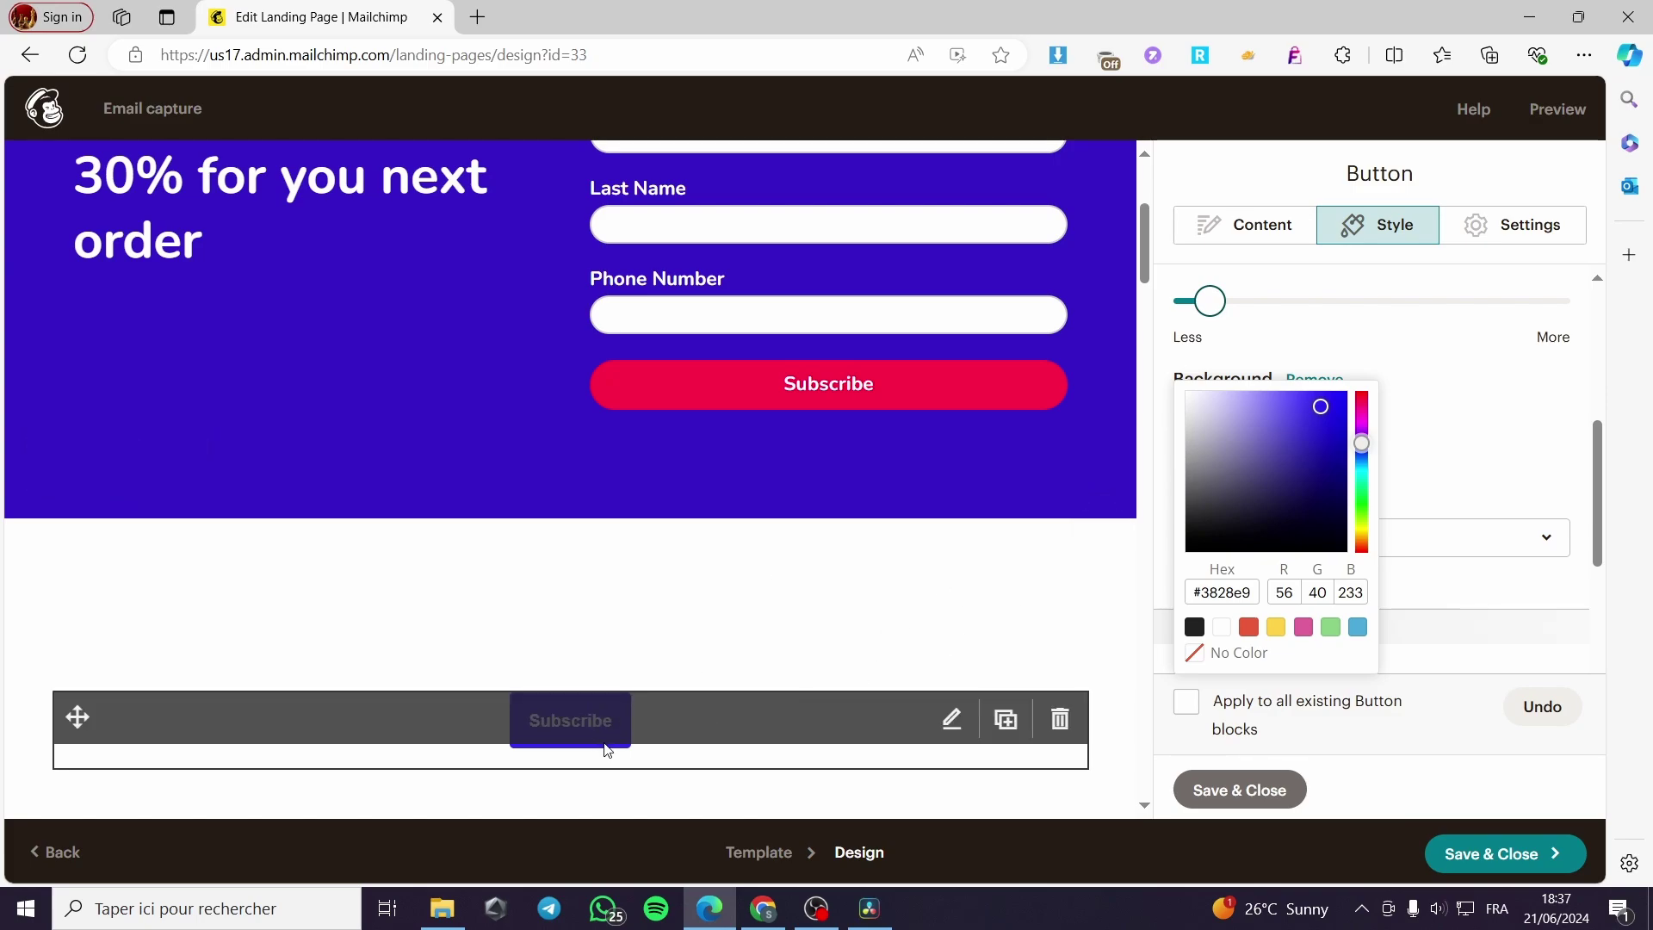
Set the Subscribe button's link type to Email address
{"action": "left_click", "coordinate": [1249, 224]}
{"action": "left_click", "coordinate": [1322, 407]}
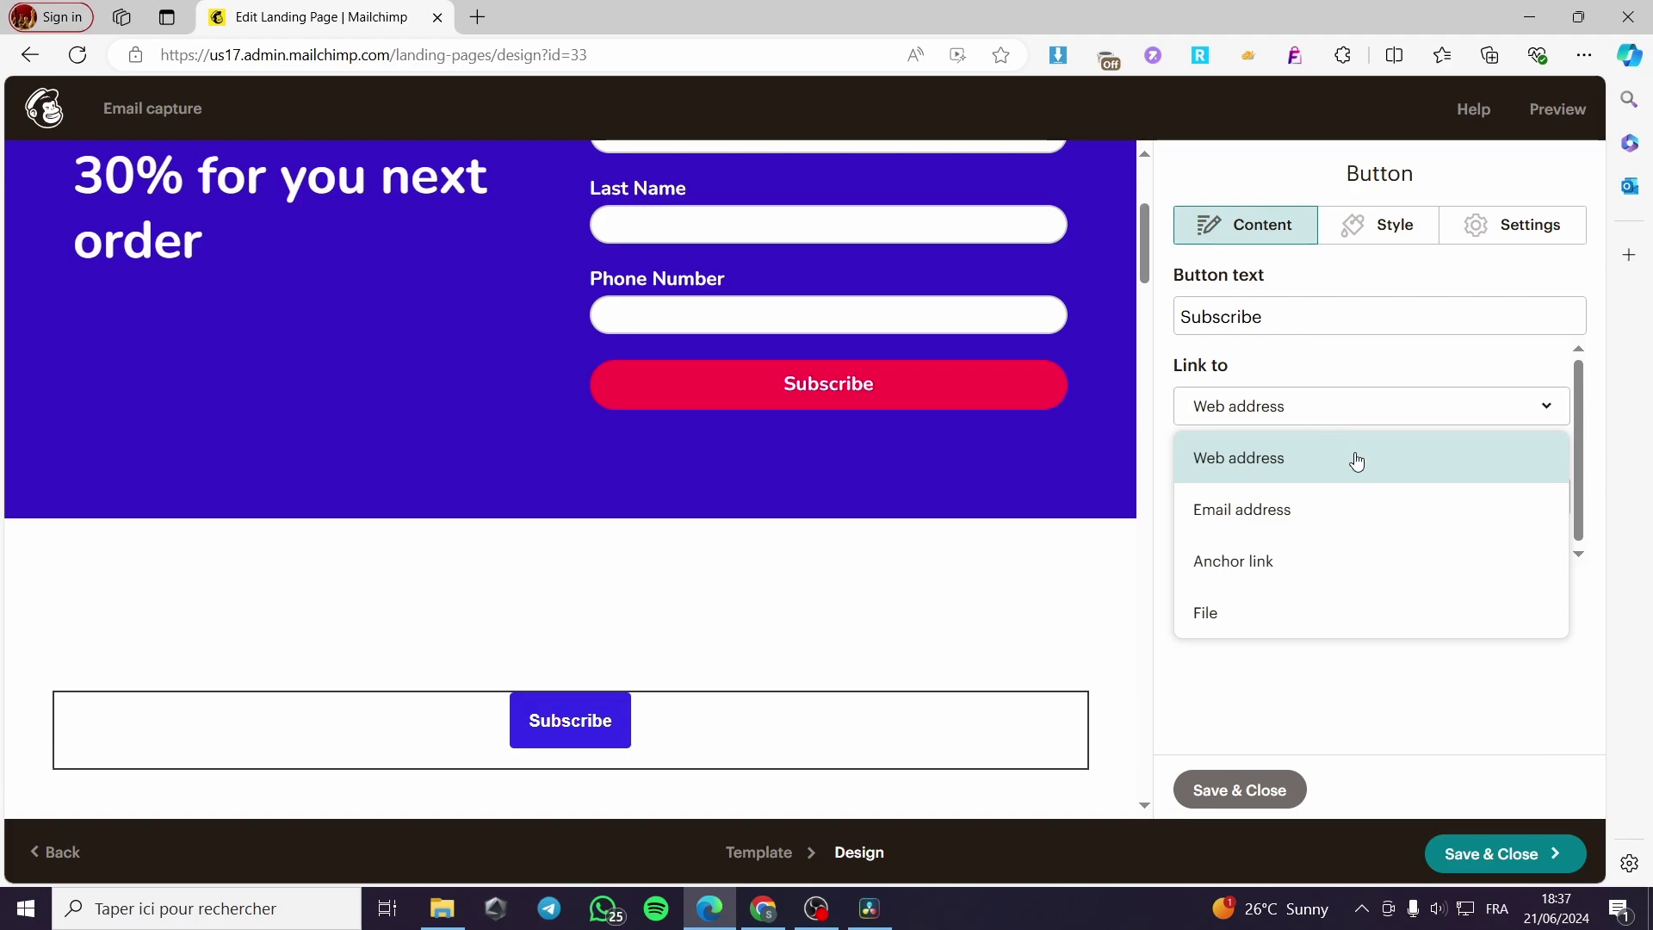
{"action": "left_click", "coordinate": [1318, 531]}
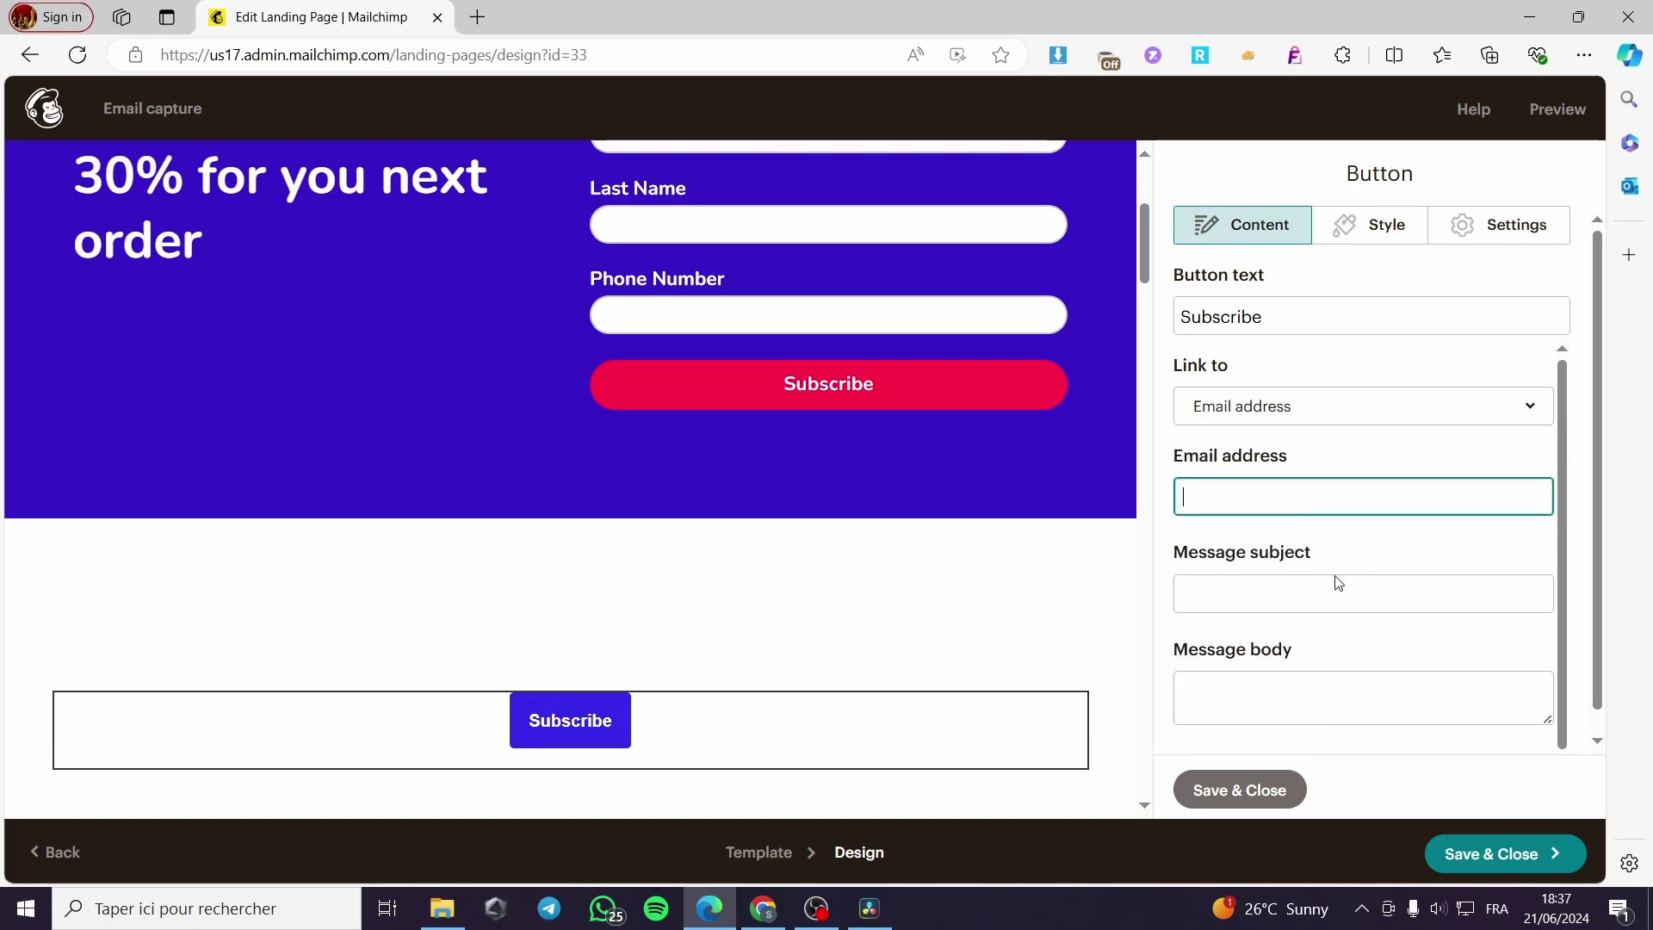
{"action": "mouse_move", "coordinate": [513, 730]}
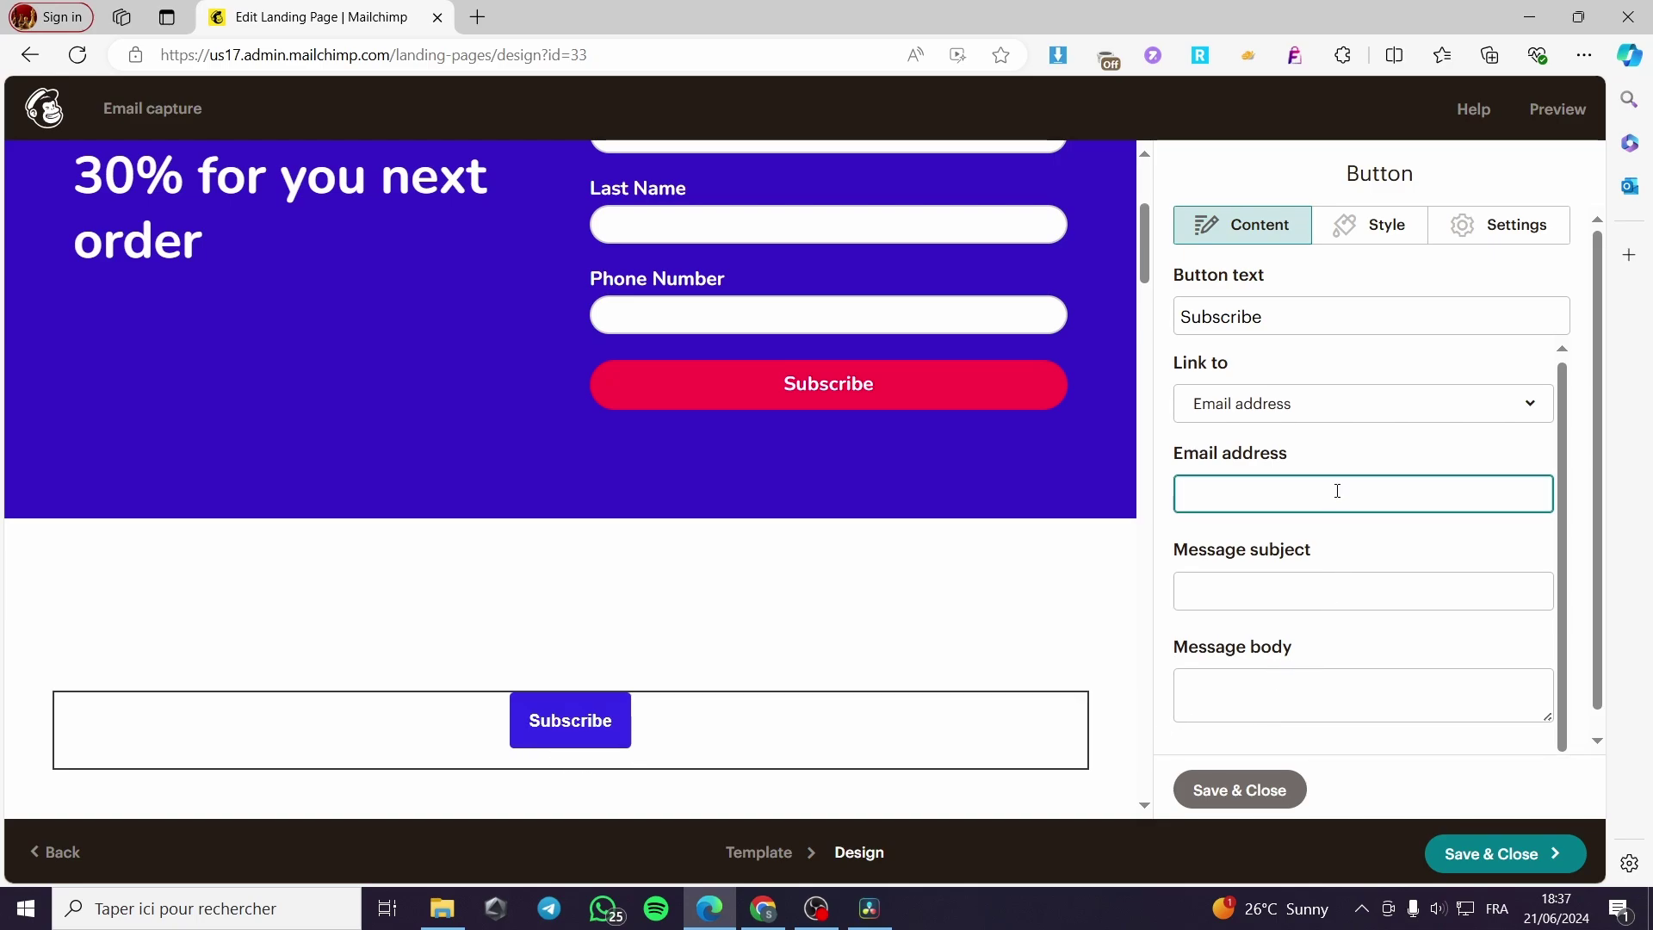
{"action": "scroll", "coordinate": [1048, 528], "scroll_direction": "up", "scroll_amount": 4}
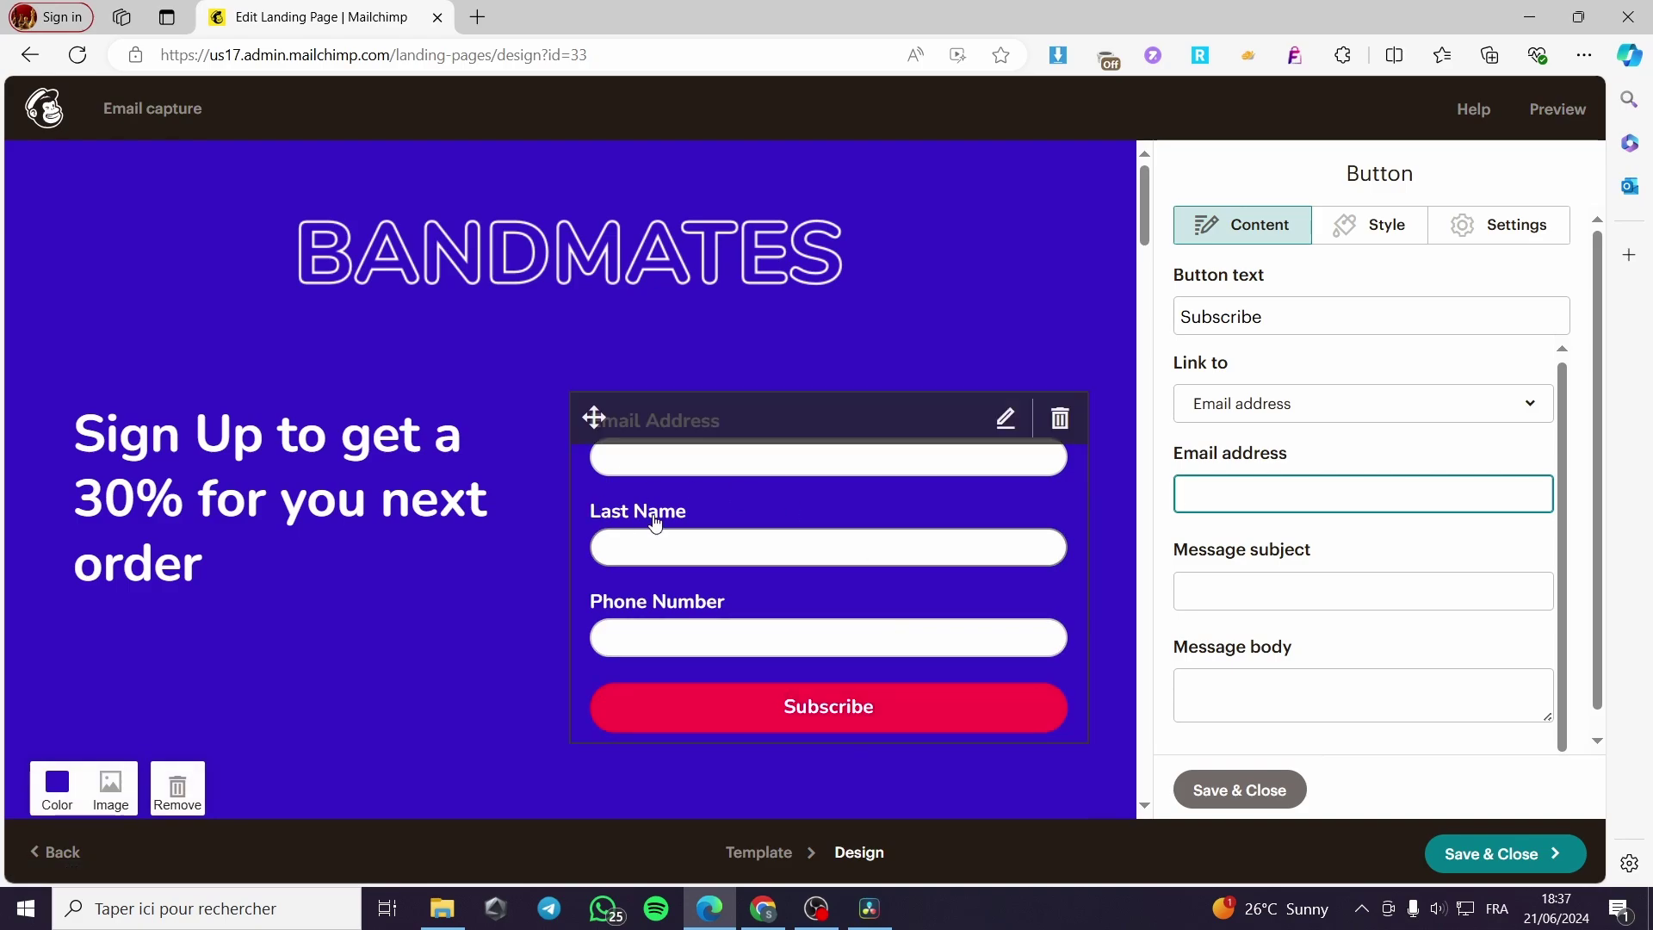
{"action": "left_click", "coordinate": [1555, 111]}
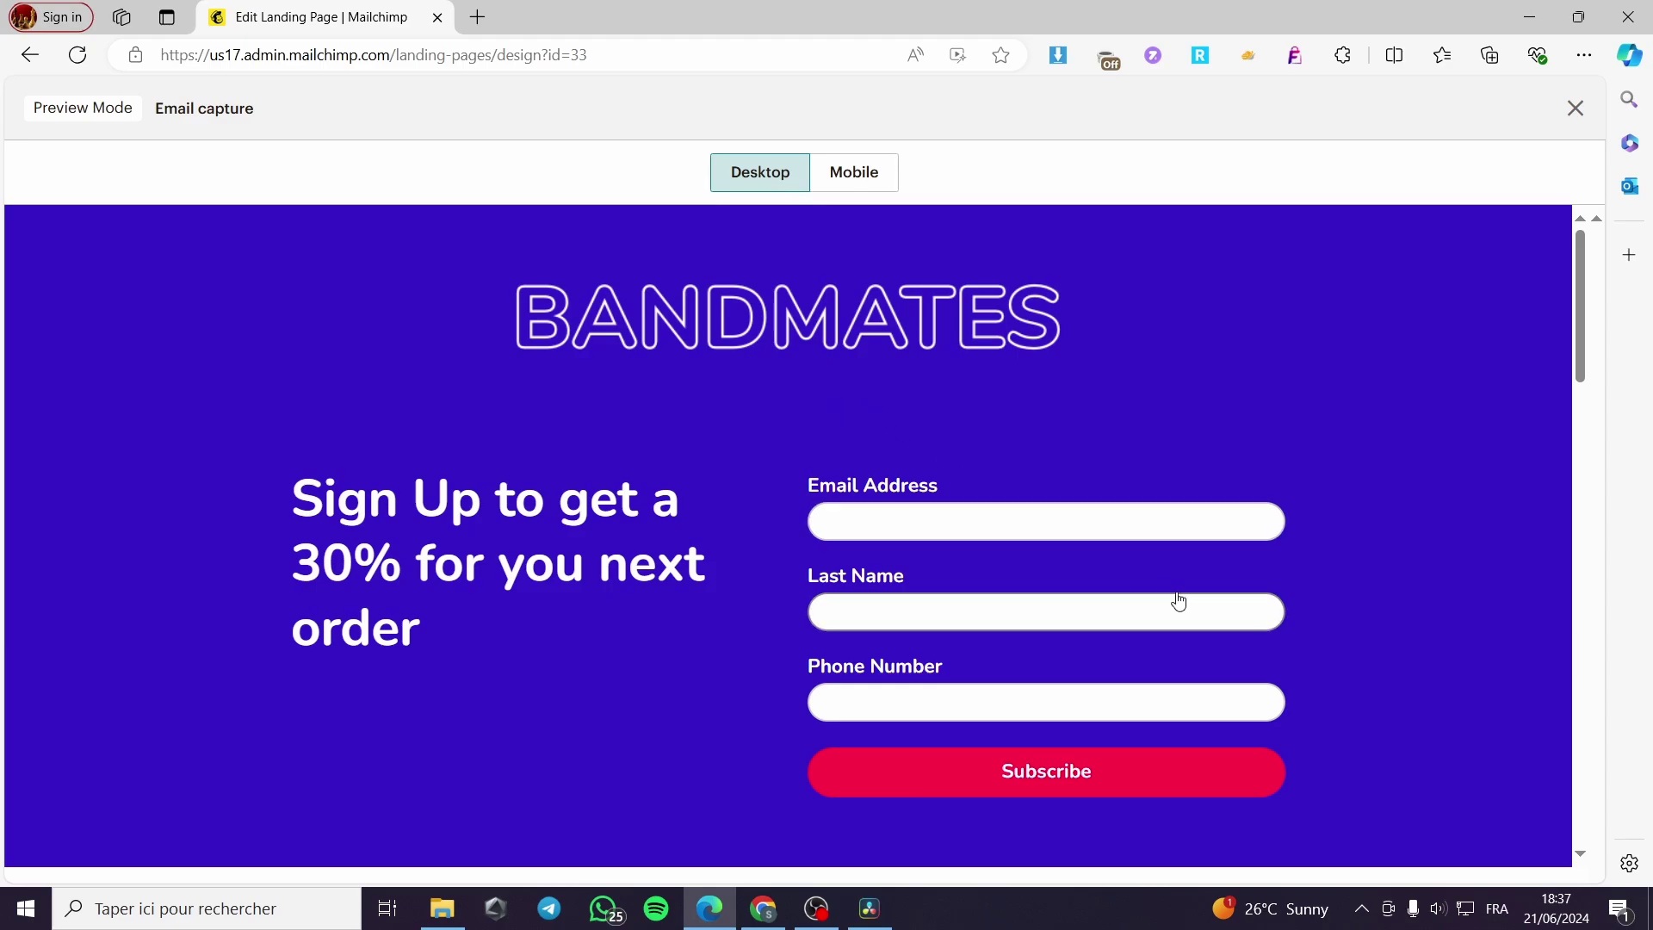
{"action": "scroll", "coordinate": [1055, 520], "scroll_direction": "down", "scroll_amount": 3}
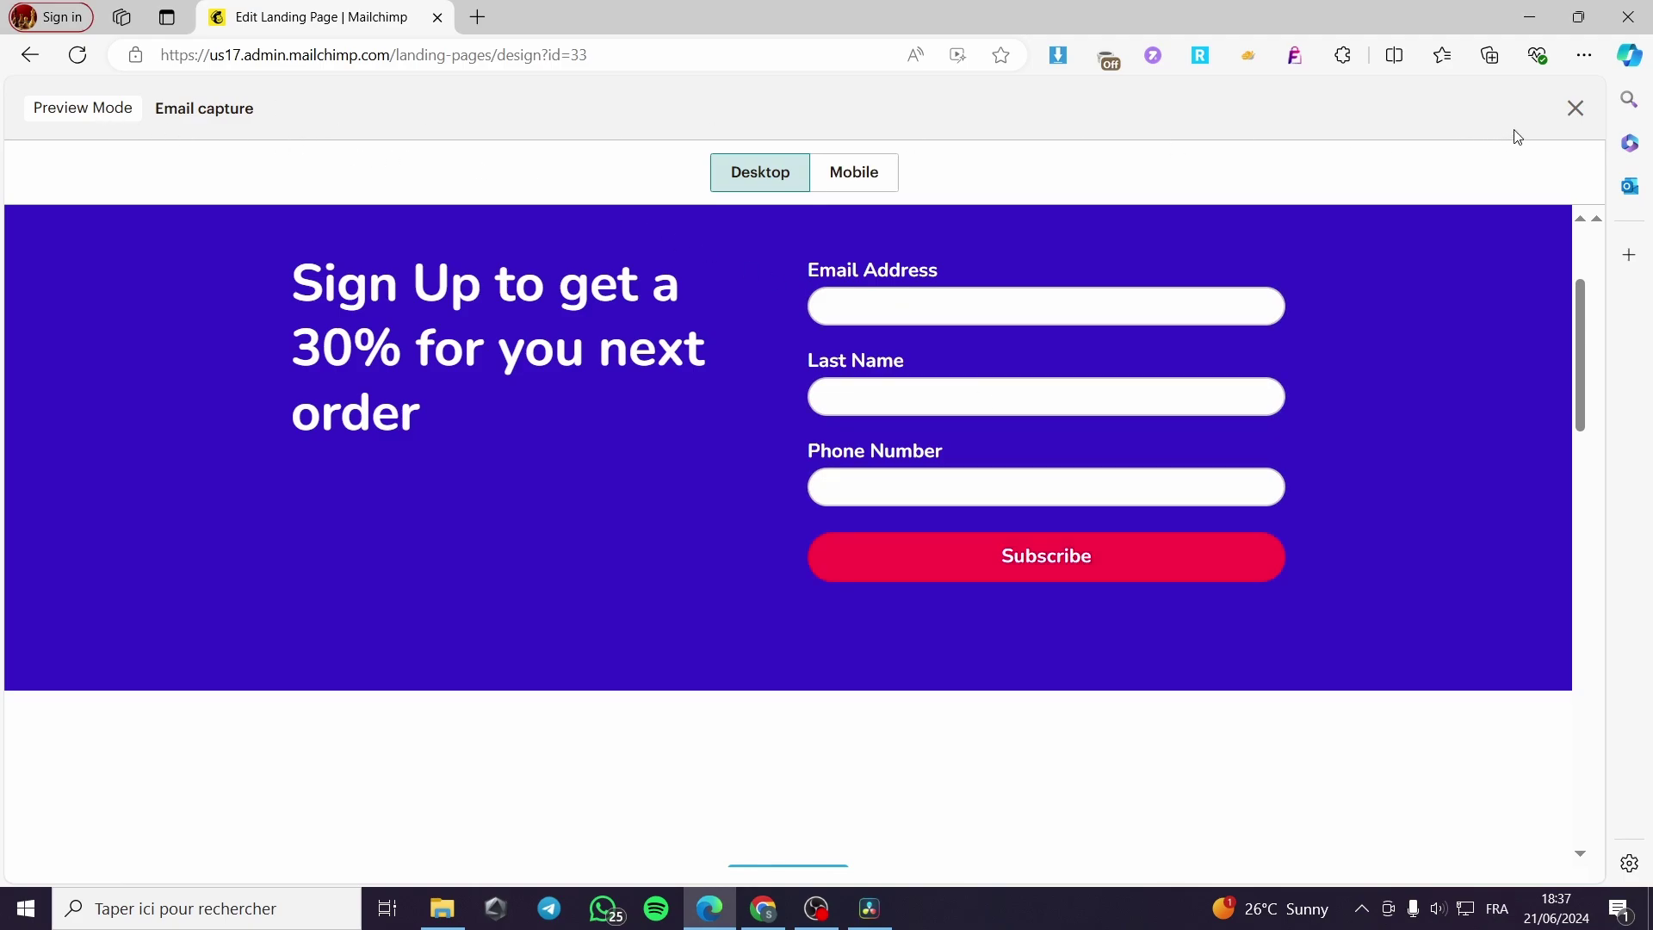
{"action": "left_click", "coordinate": [1575, 108]}
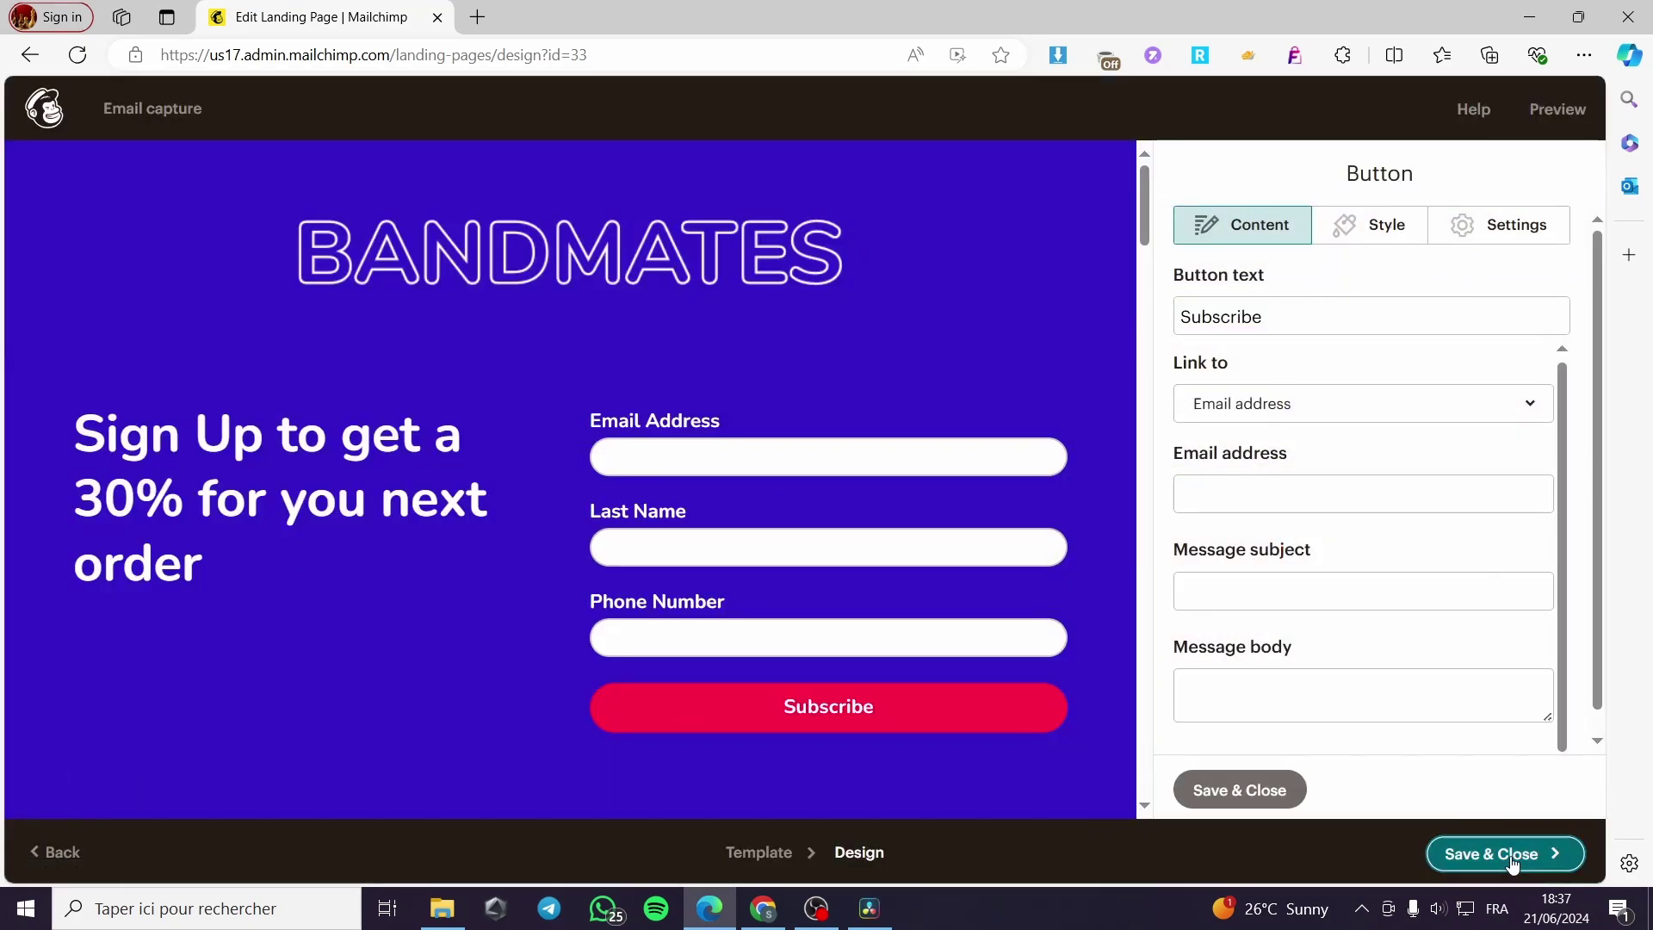
Save the landing page design and copy its mailchi.mp URL from the checklist
{"action": "left_click", "coordinate": [1513, 856]}
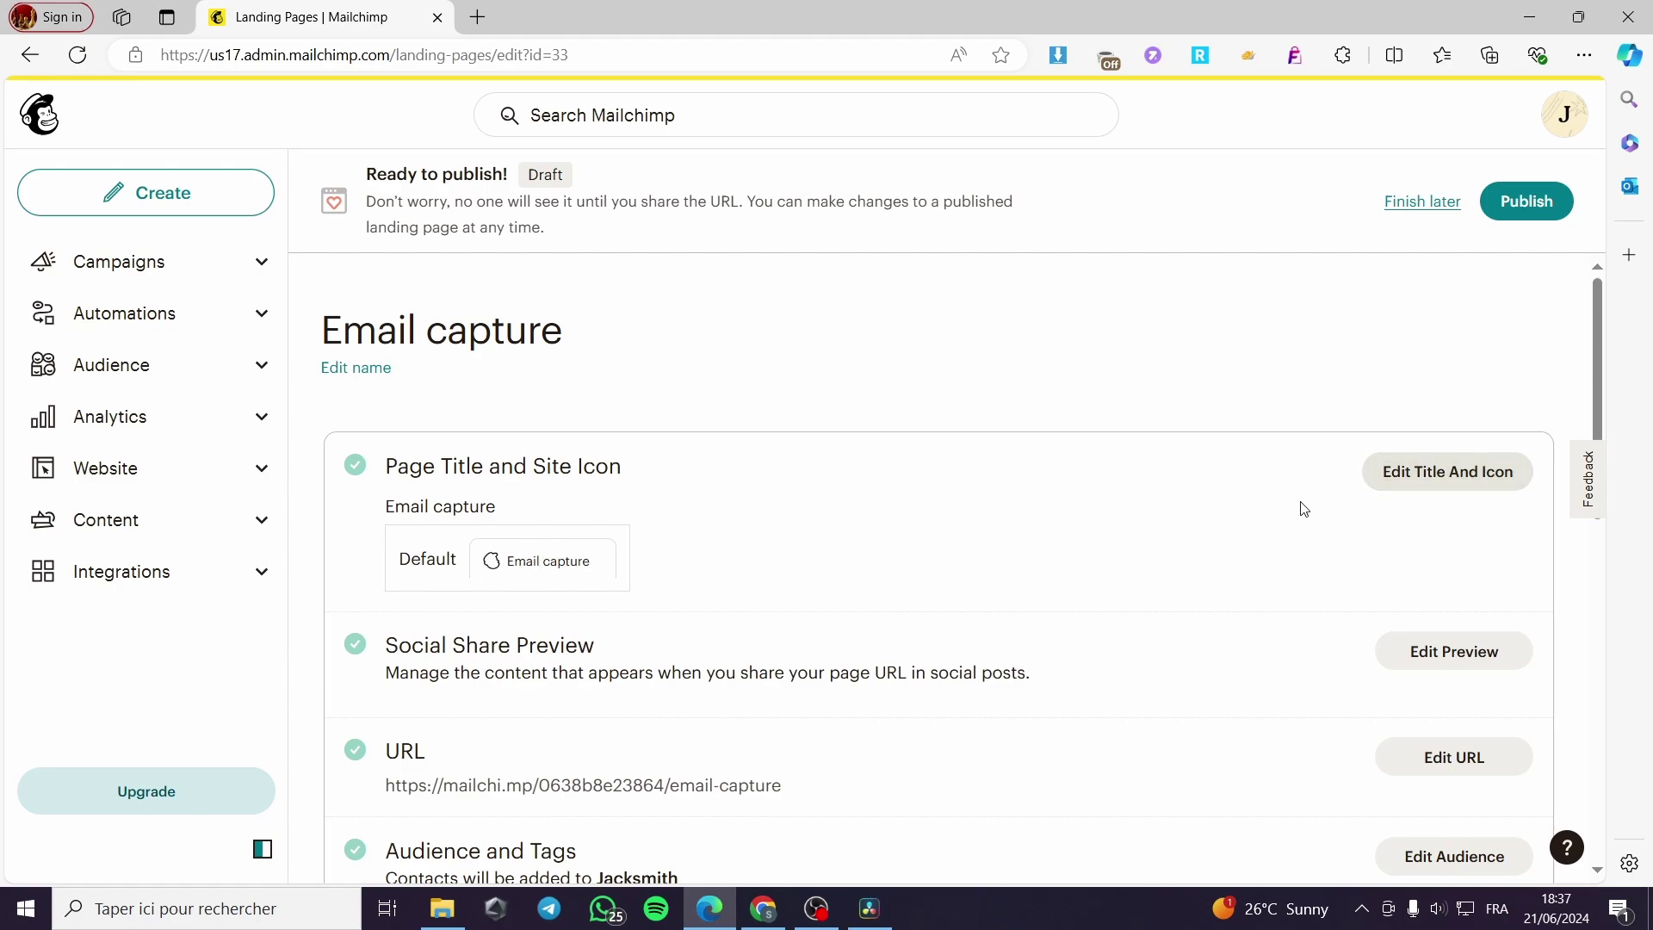
{"action": "scroll", "coordinate": [607, 517], "scroll_direction": "down", "scroll_amount": 2}
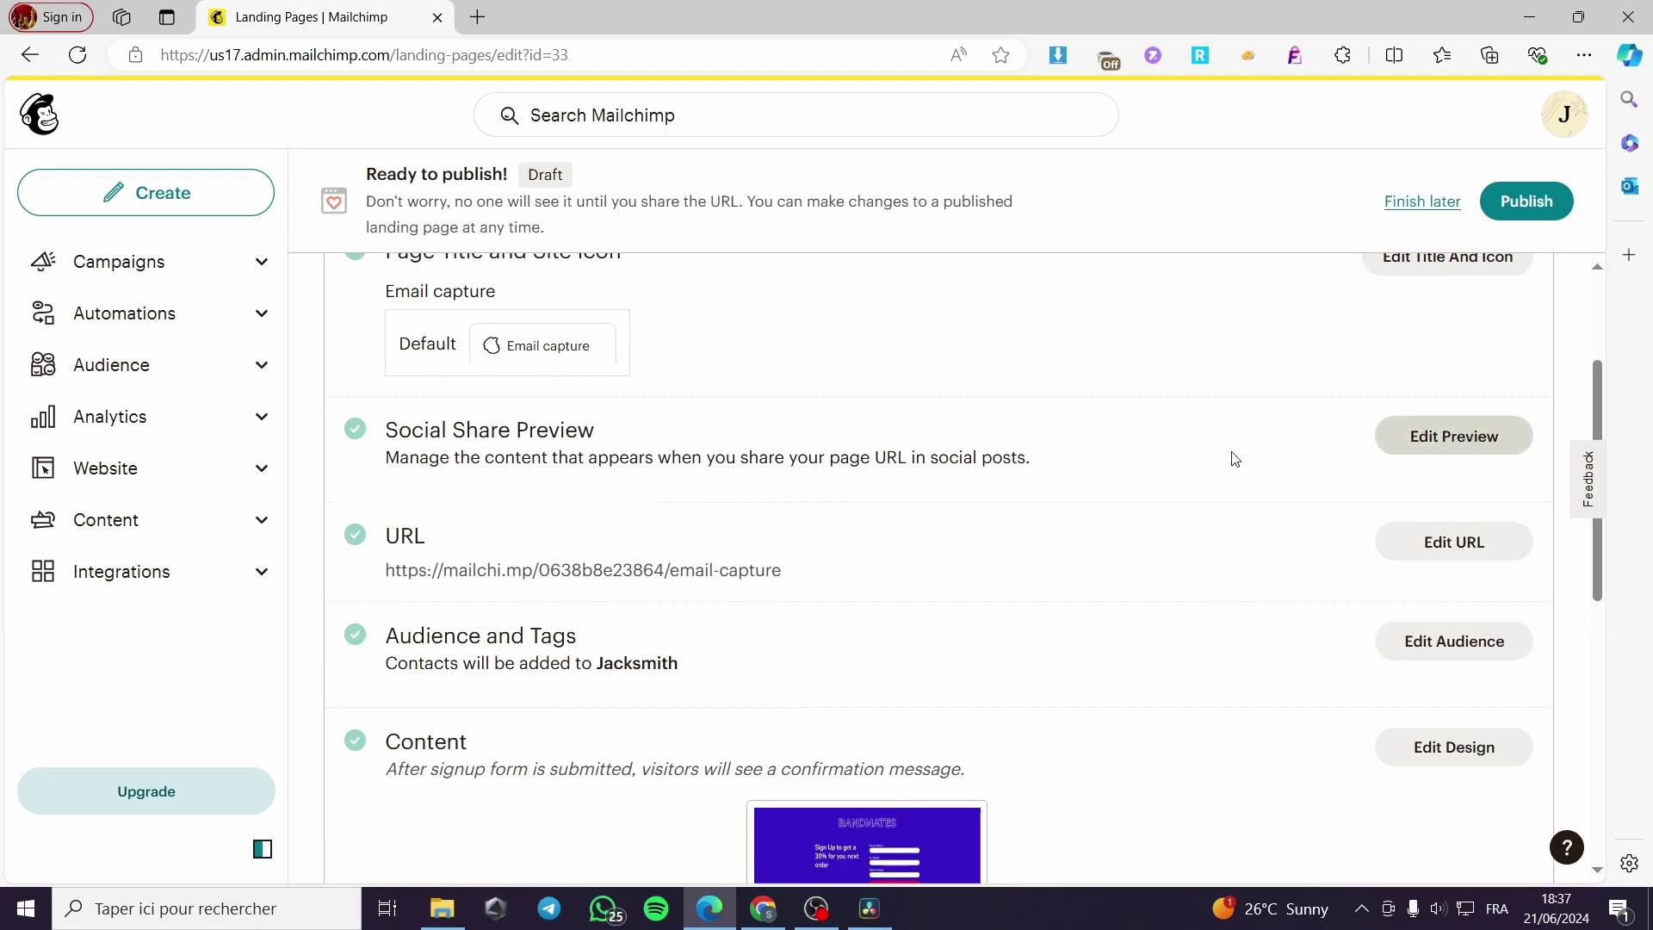
{"action": "left_click_drag", "start_coordinate": [848, 575], "coordinate": [370, 580]}
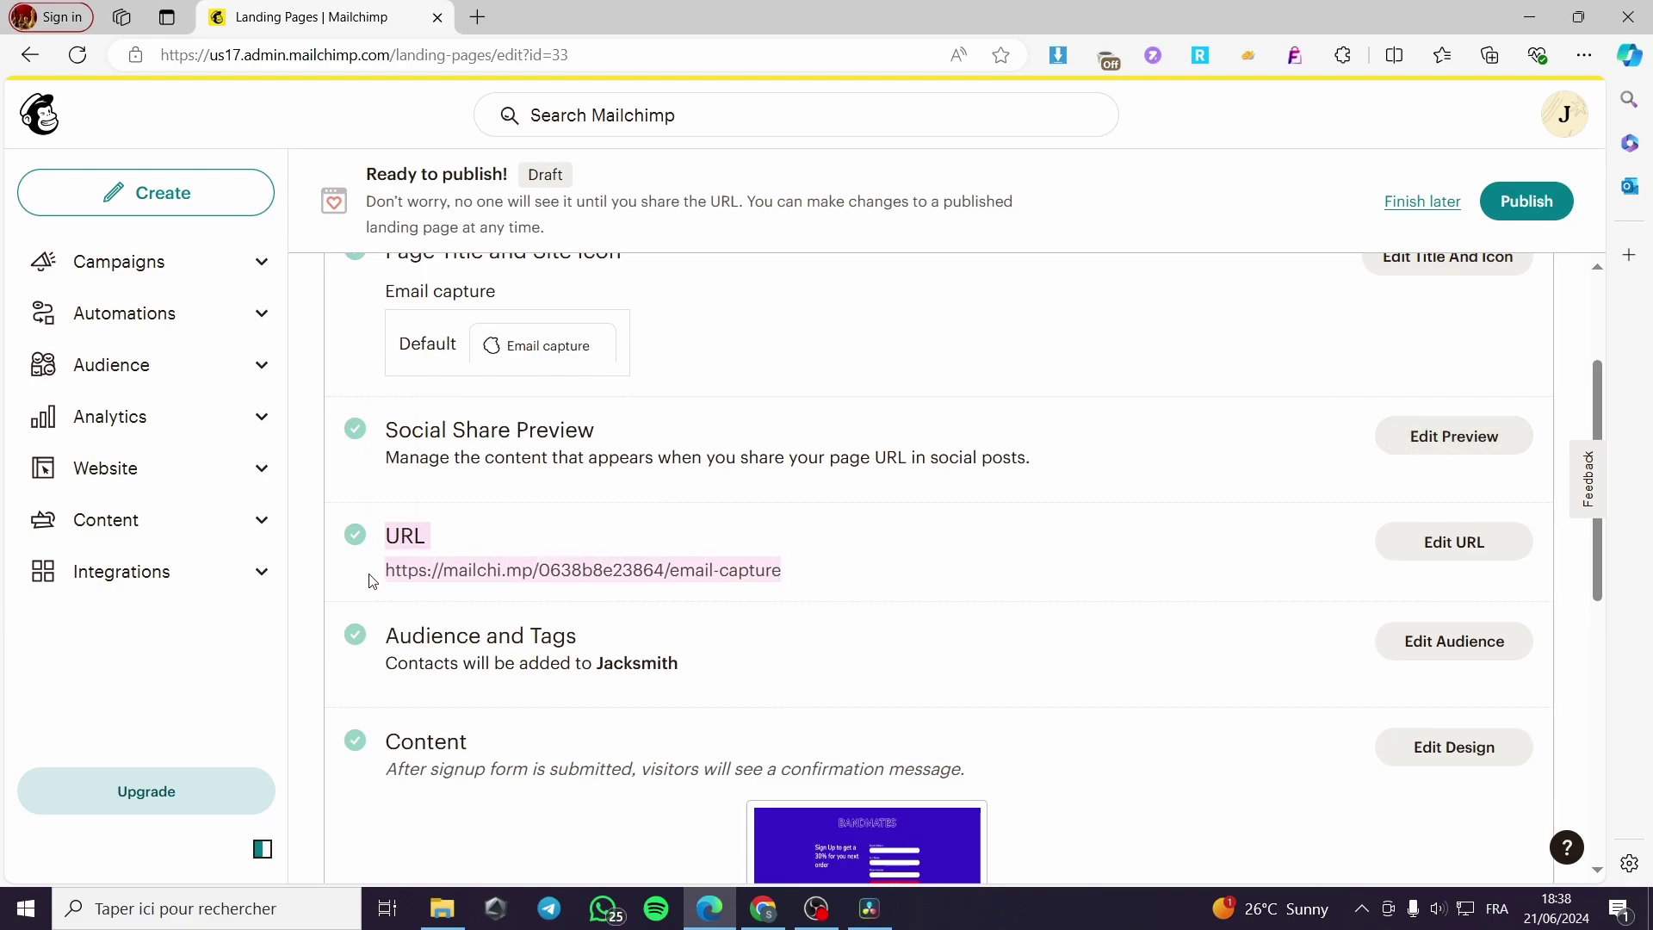
{"action": "left_click", "coordinate": [985, 576]}
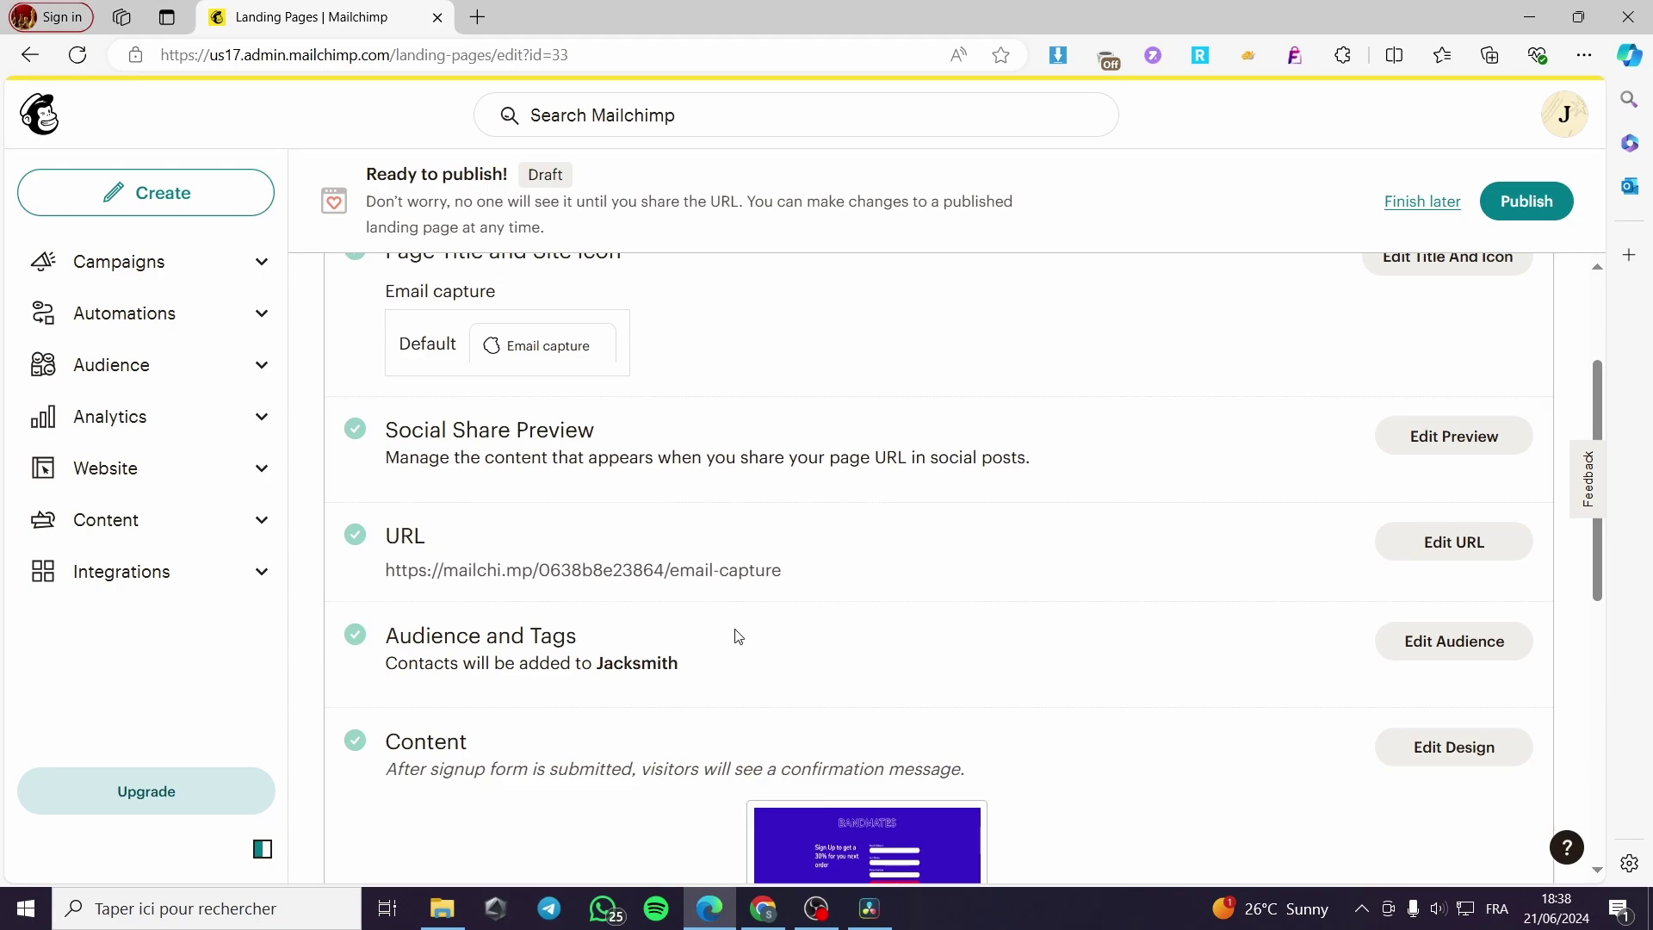
{"action": "left_click_drag", "start_coordinate": [788, 582], "coordinate": [391, 578]}
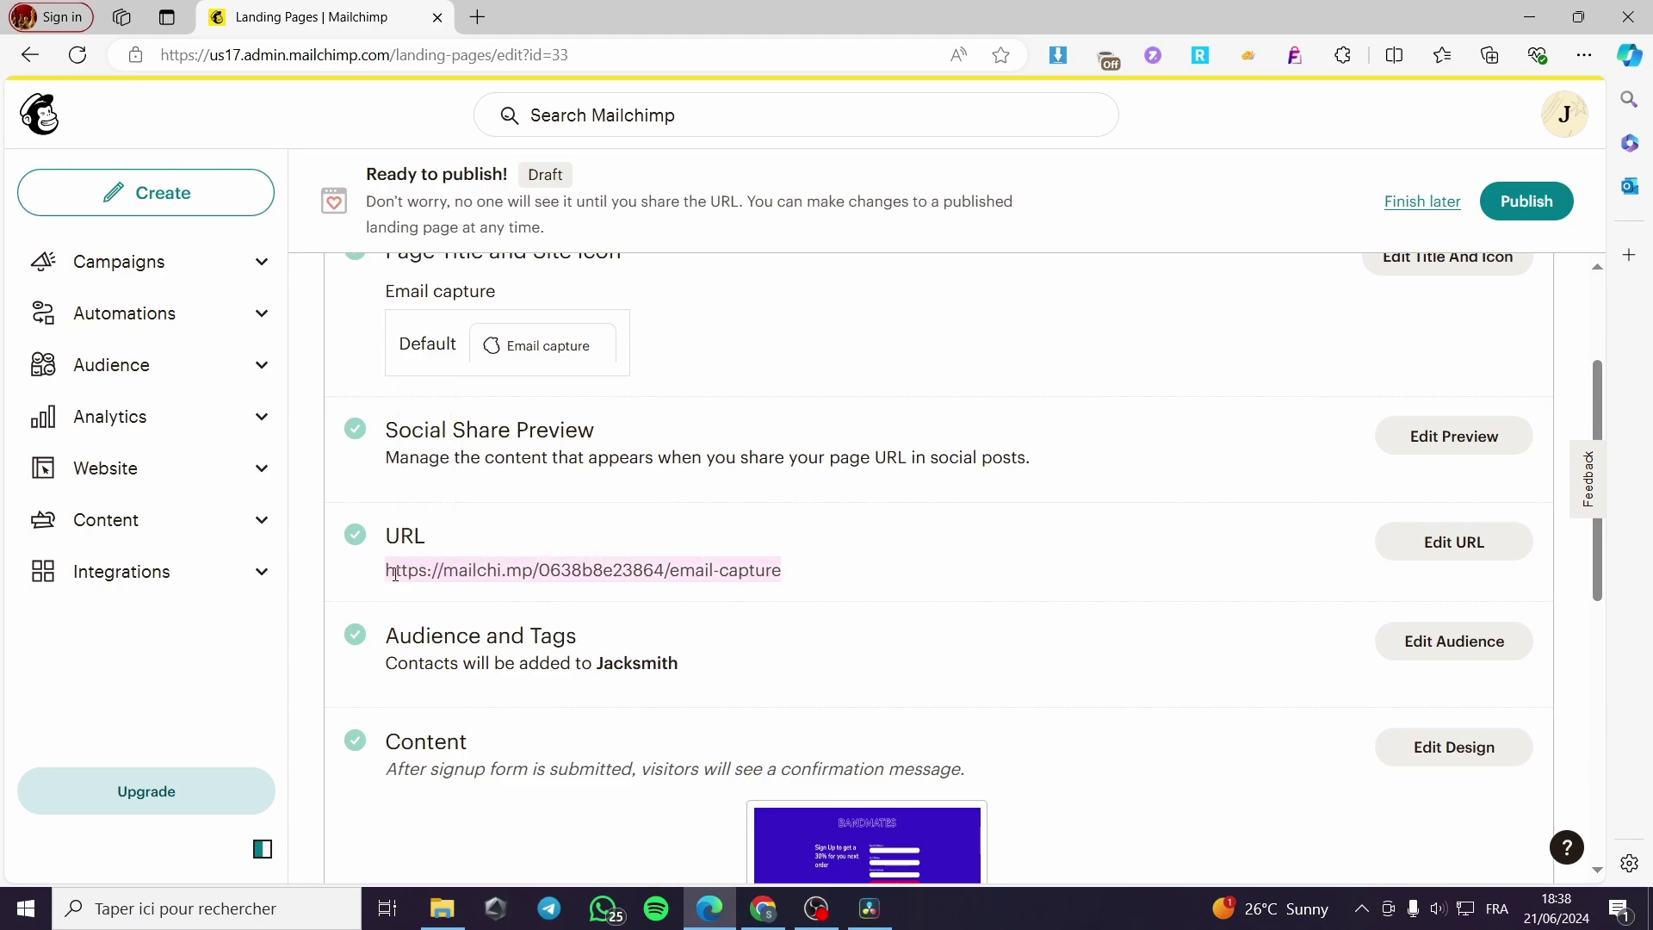
{"action": "right_click", "coordinate": [395, 574]}
{"action": "left_click", "coordinate": [571, 241]}
Load the copied URL in a new browser tab, then return to the checklist
{"action": "left_click", "coordinate": [478, 16]}
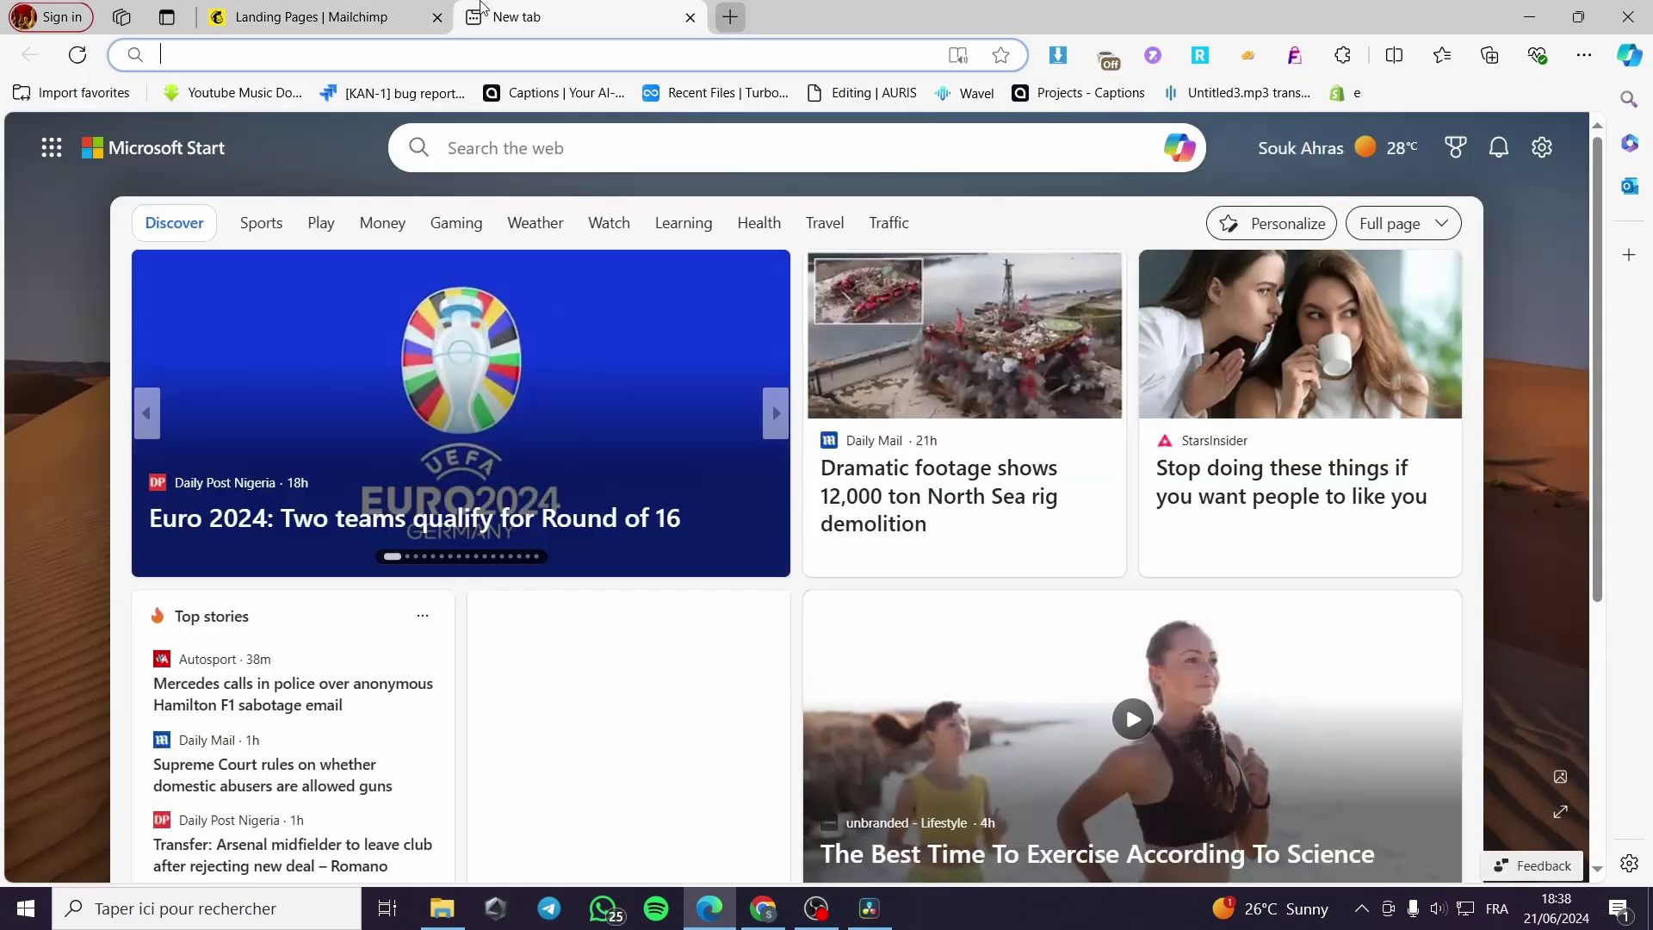
{"action": "key", "text": "ctrl+v"}
{"action": "key", "text": "Return"}
{"action": "left_click", "coordinate": [319, 17]}
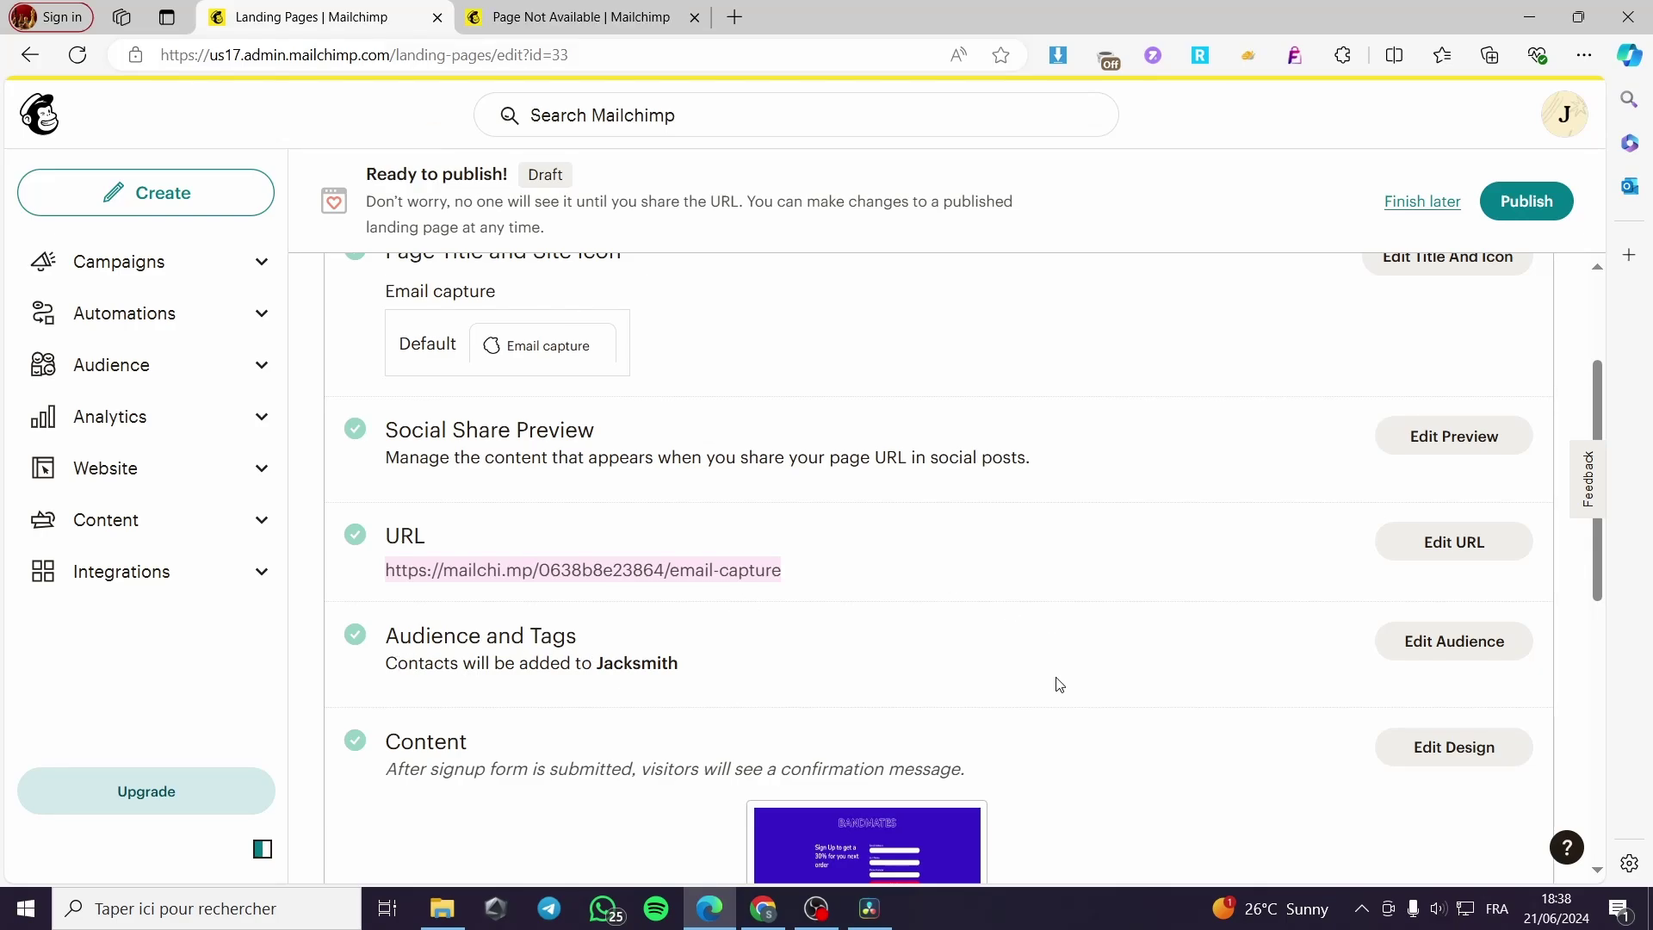
{"action": "scroll", "coordinate": [1059, 685], "scroll_direction": "down", "scroll_amount": 1}
{"action": "scroll", "coordinate": [711, 570], "scroll_direction": "down", "scroll_amount": 5}
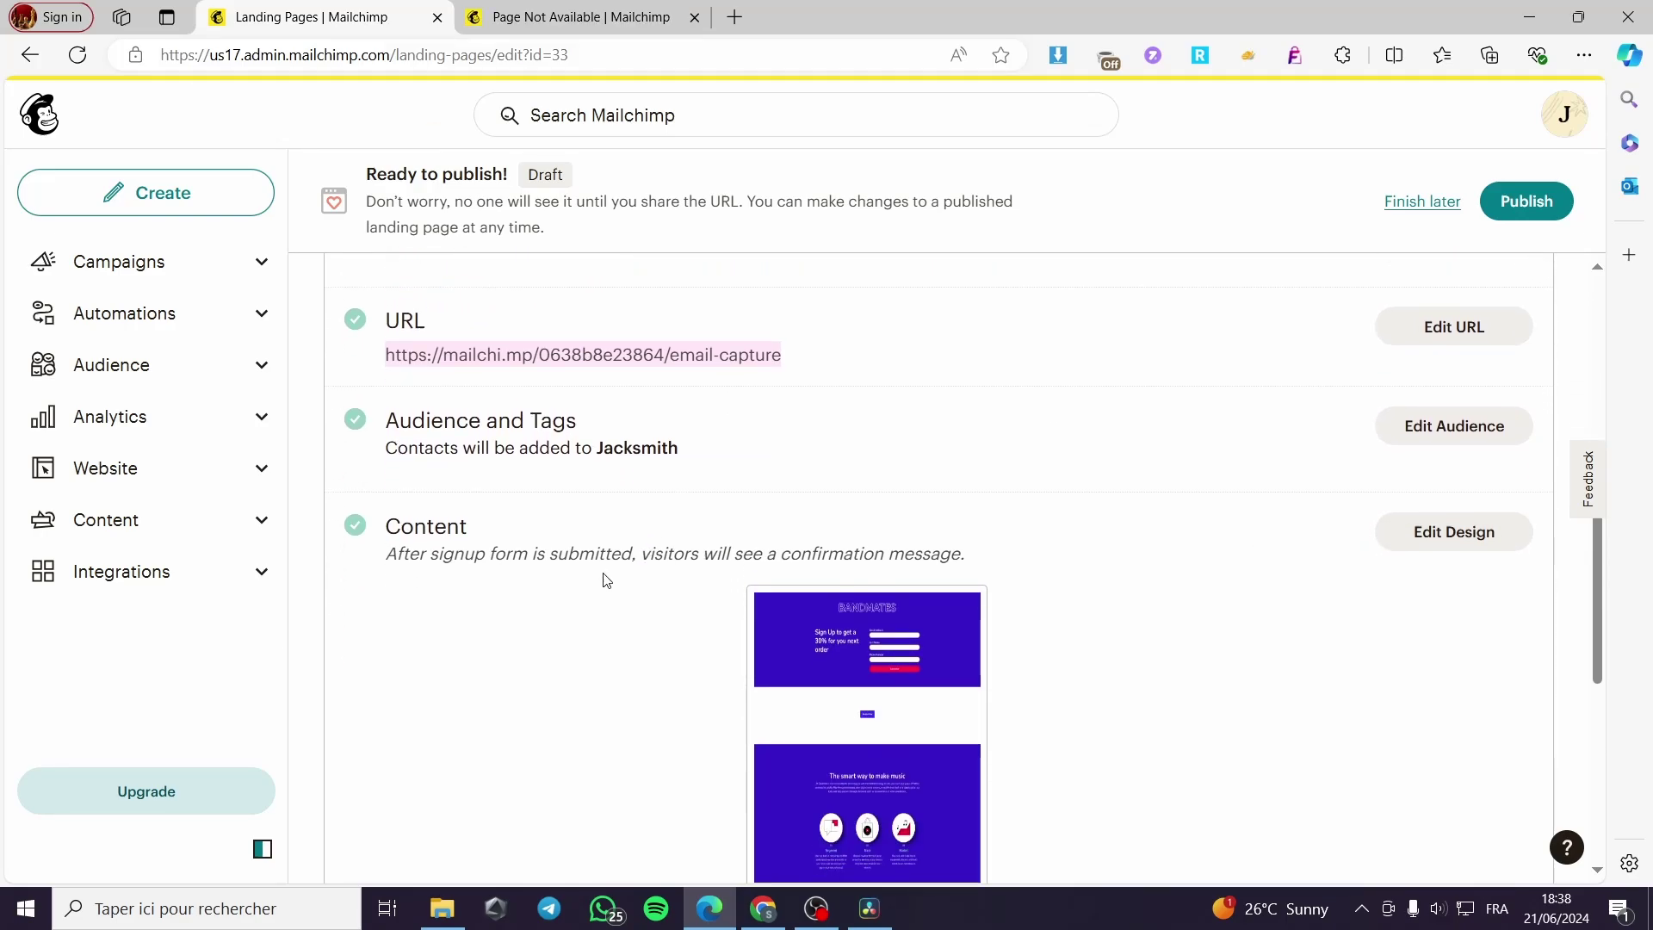
{"action": "scroll", "coordinate": [510, 575], "scroll_direction": "up", "scroll_amount": 7}
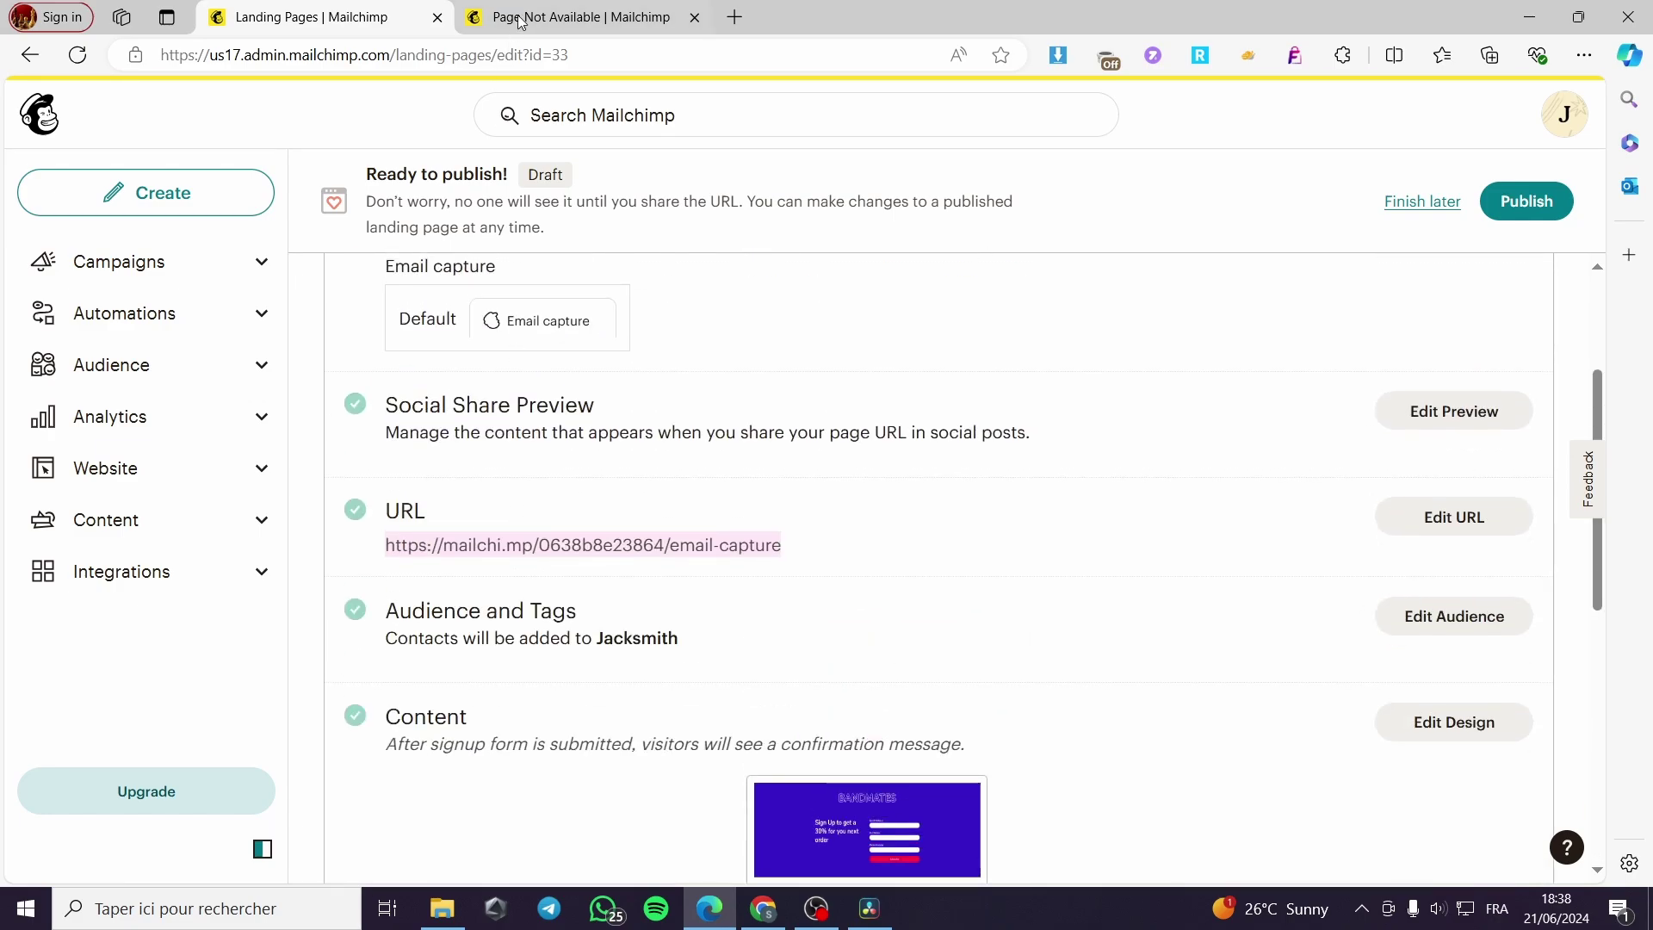
Publish the Email capture landing page and reload its public page in the second tab
{"action": "left_click", "coordinate": [1559, 218]}
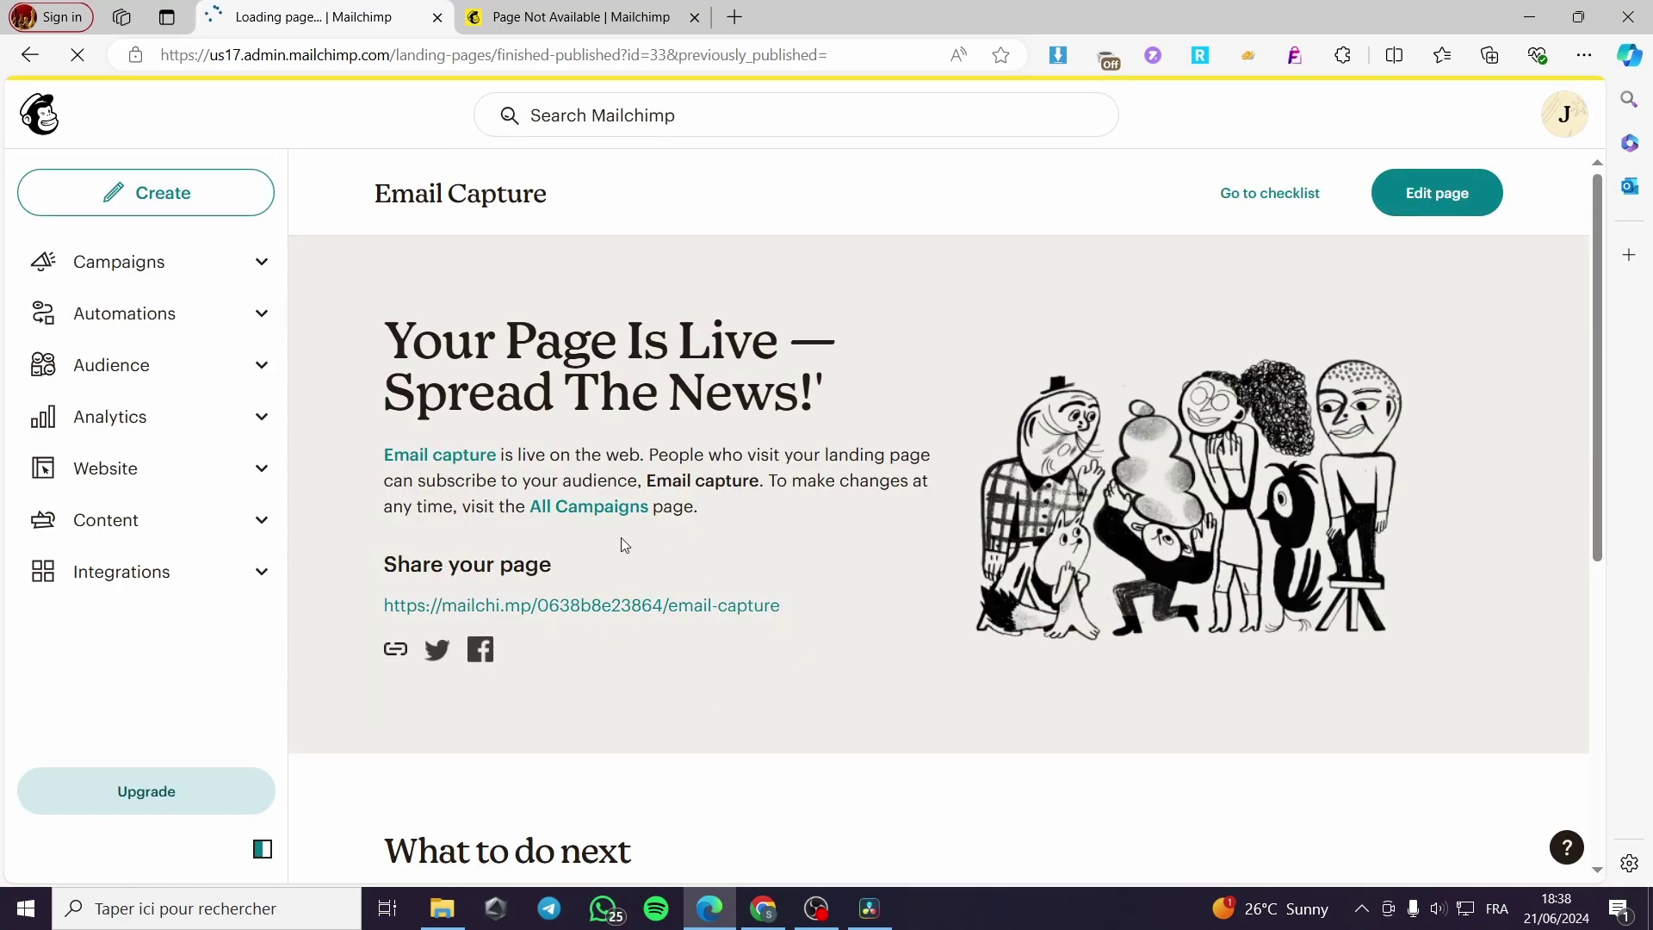
{"action": "left_click", "coordinate": [622, 10]}
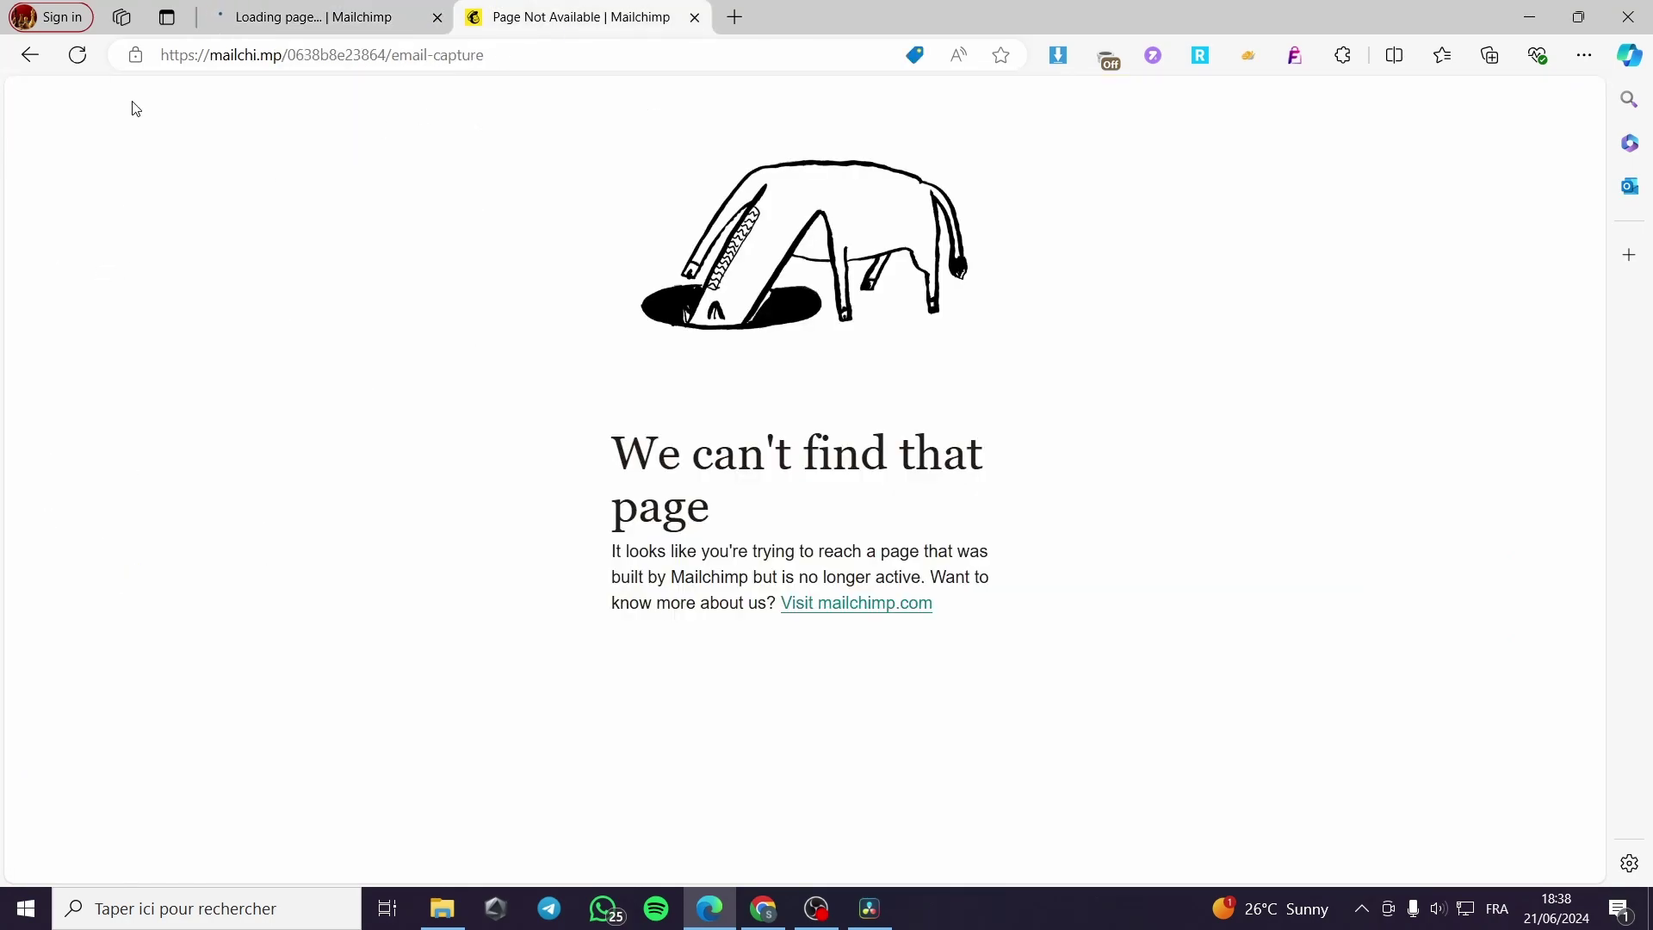
{"action": "left_click", "coordinate": [77, 55]}
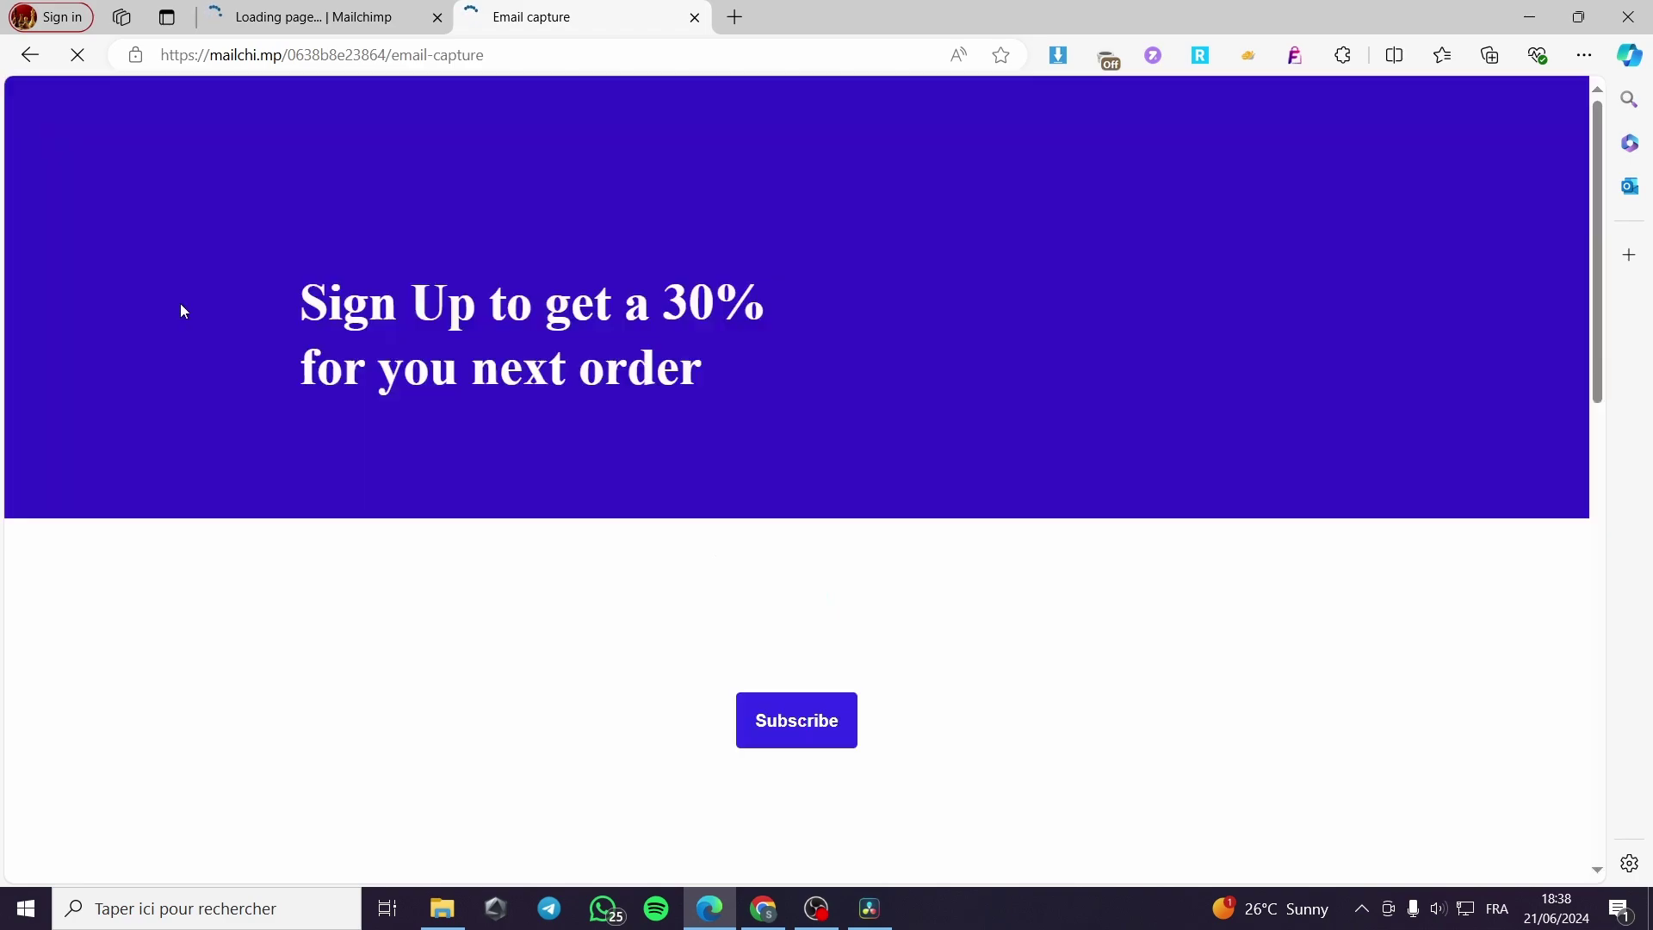
Sign up a test contact with email, last name and phone number via Subscribe
{"action": "left_click", "coordinate": [924, 395]}
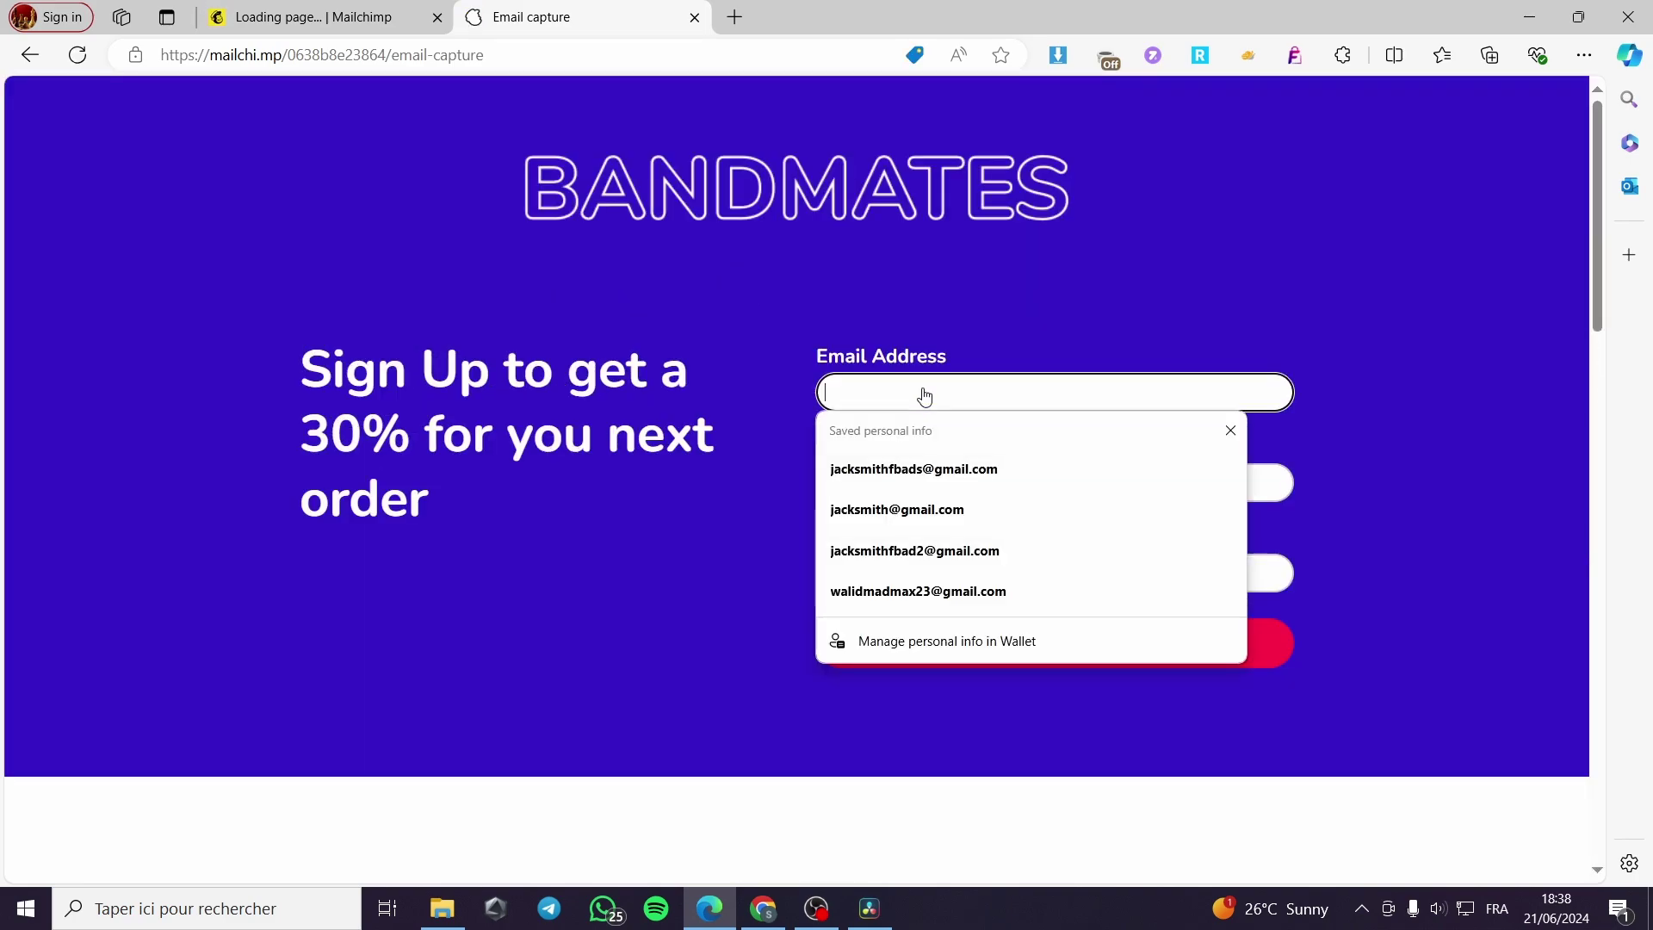
{"action": "left_click", "coordinate": [915, 467]}
{"action": "left_click", "coordinate": [993, 488]}
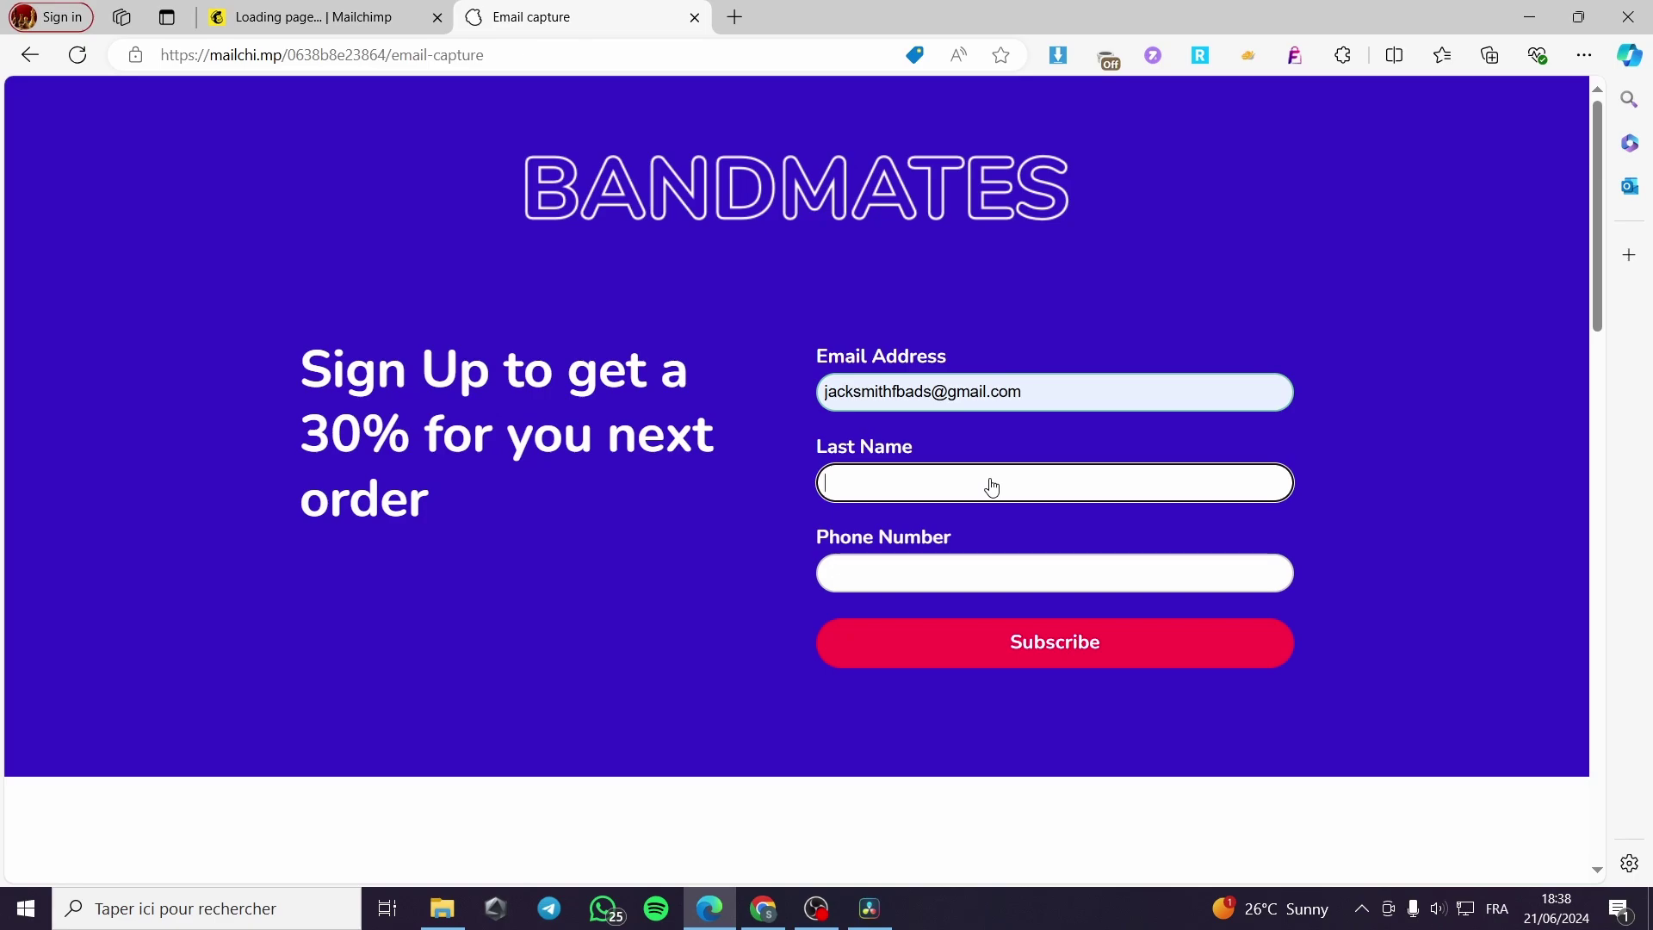
{"action": "key", "text": "Tab"}
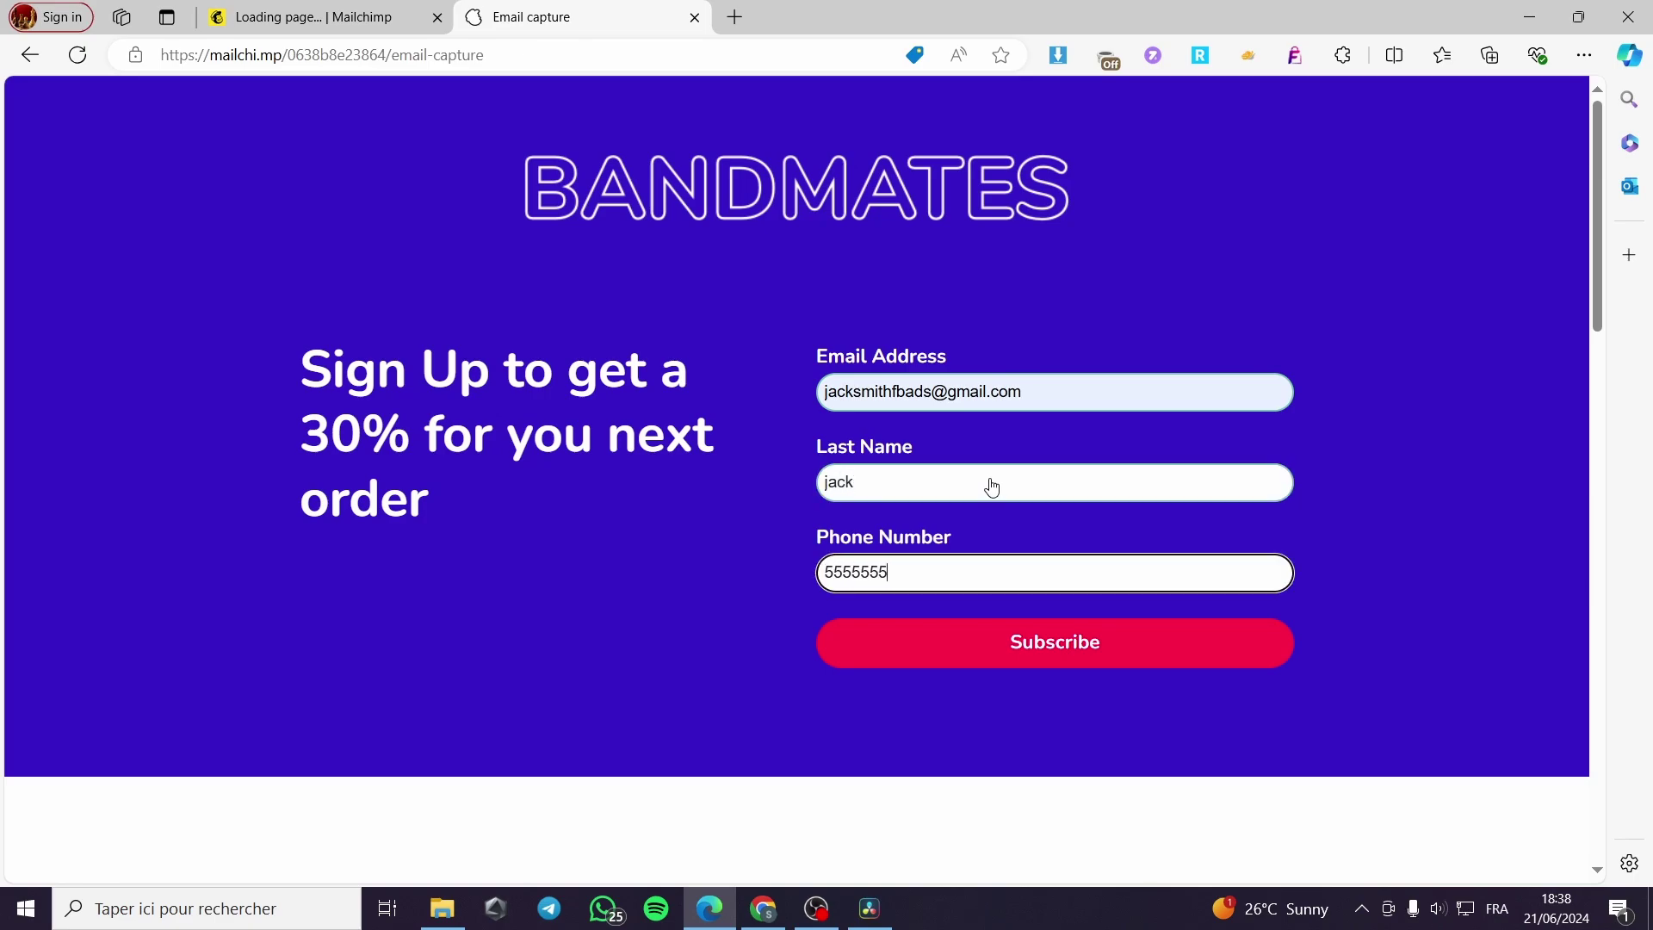
{"action": "left_click", "coordinate": [1048, 663]}
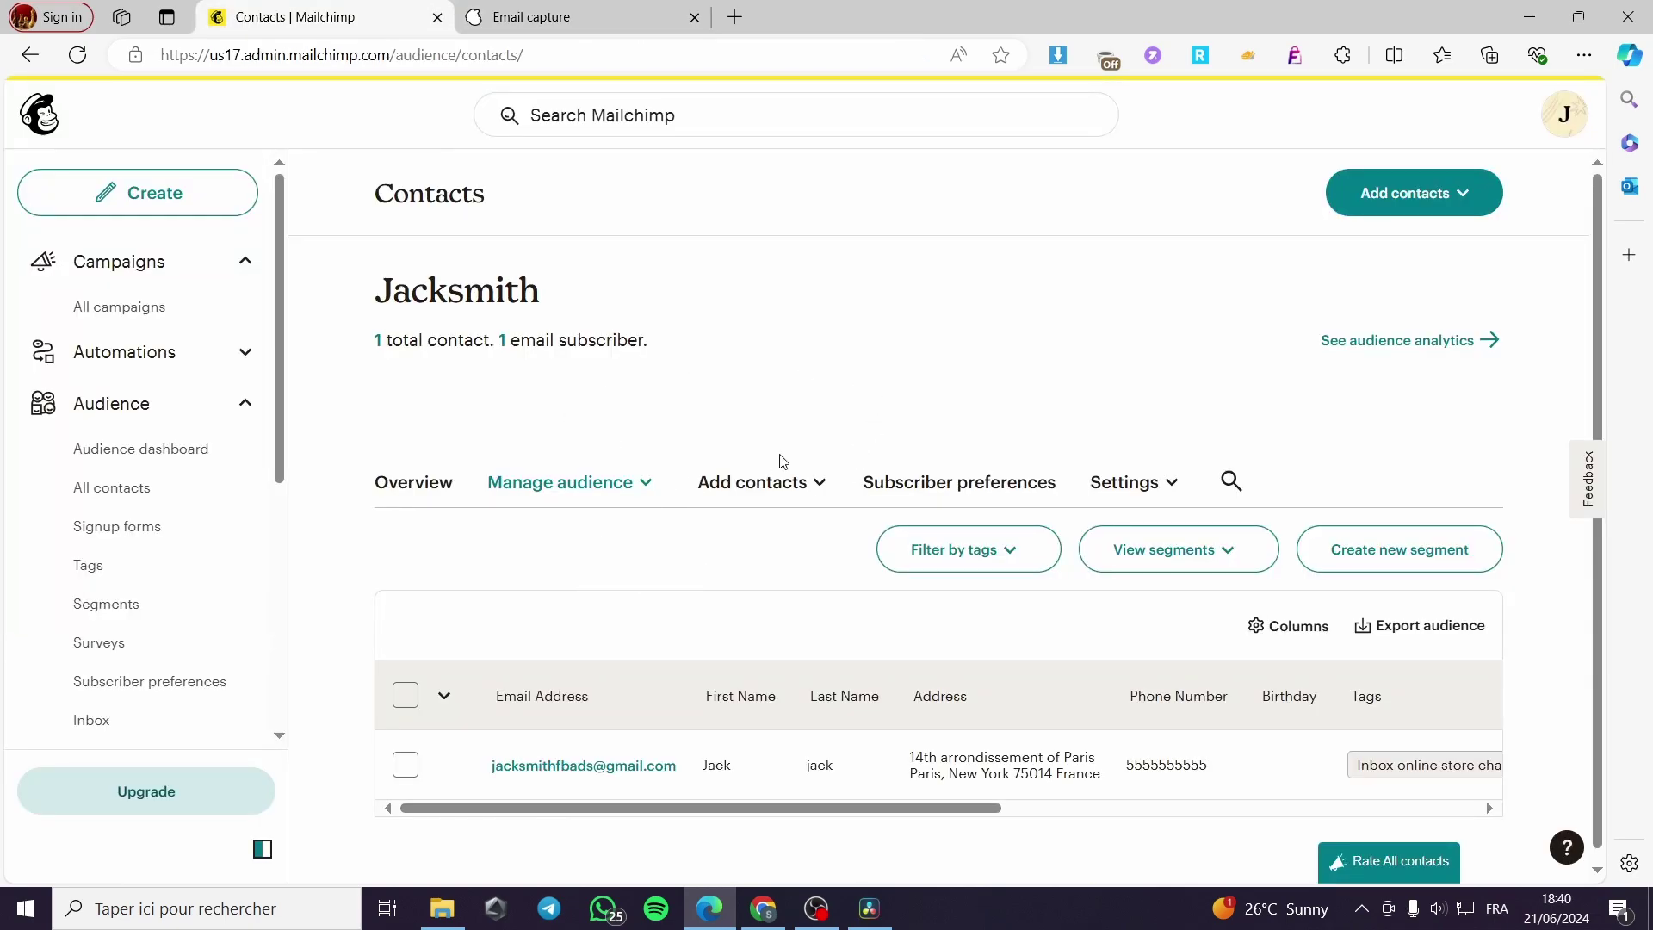
{"action": "left_click", "coordinate": [79, 415]}
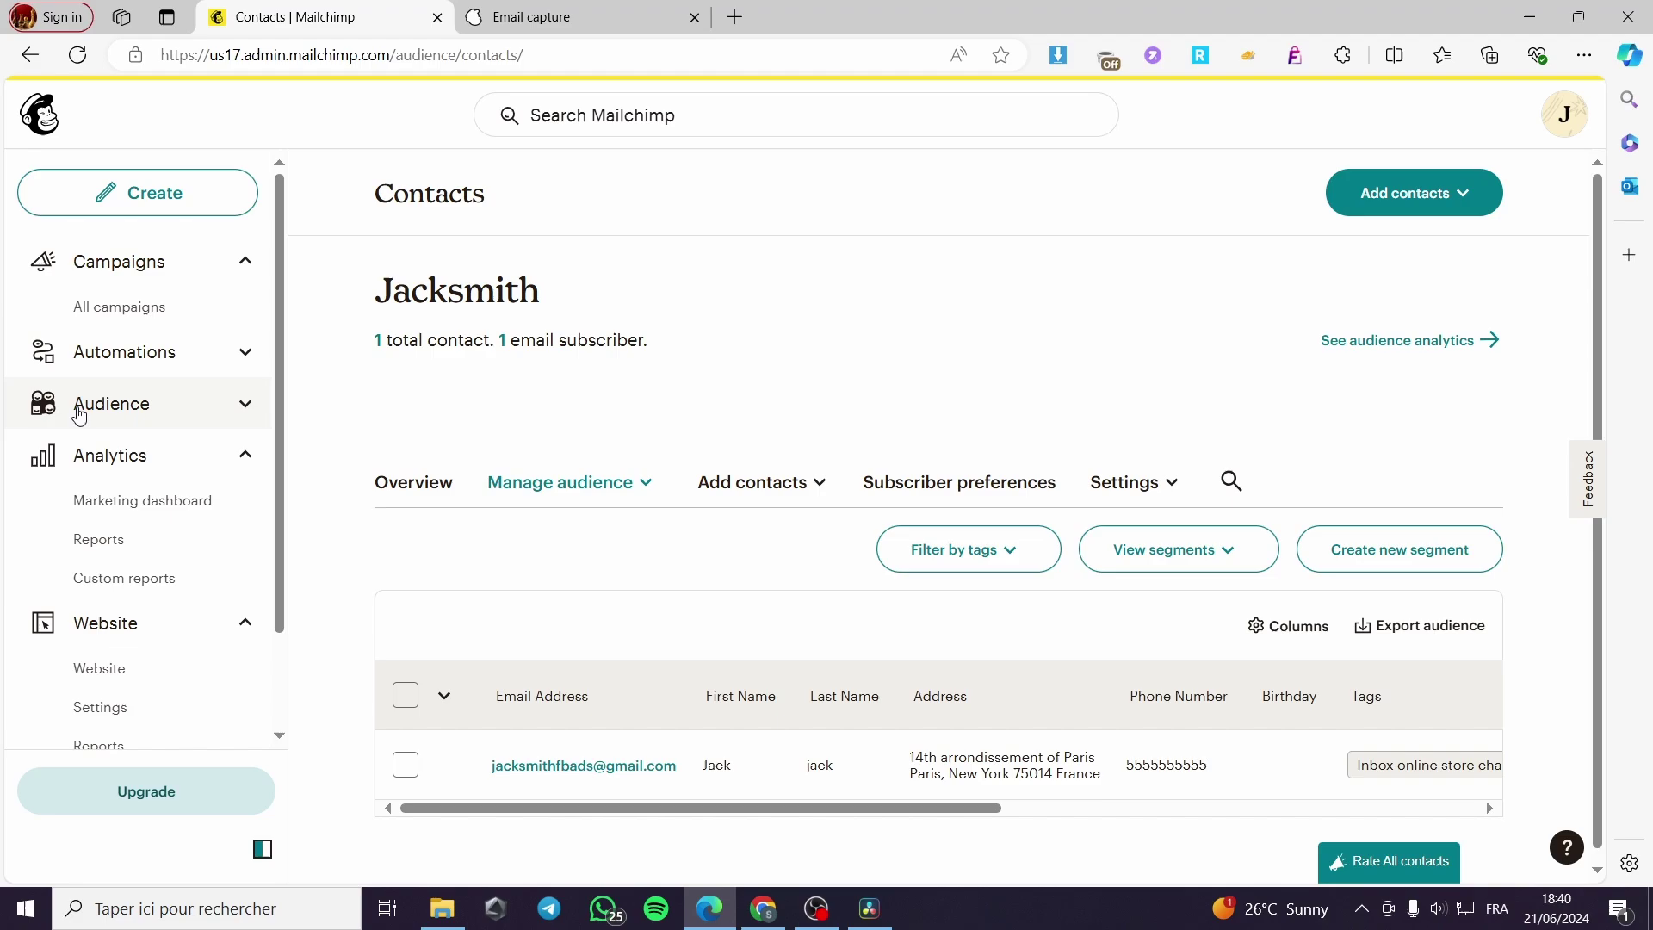
{"action": "left_click", "coordinate": [256, 414]}
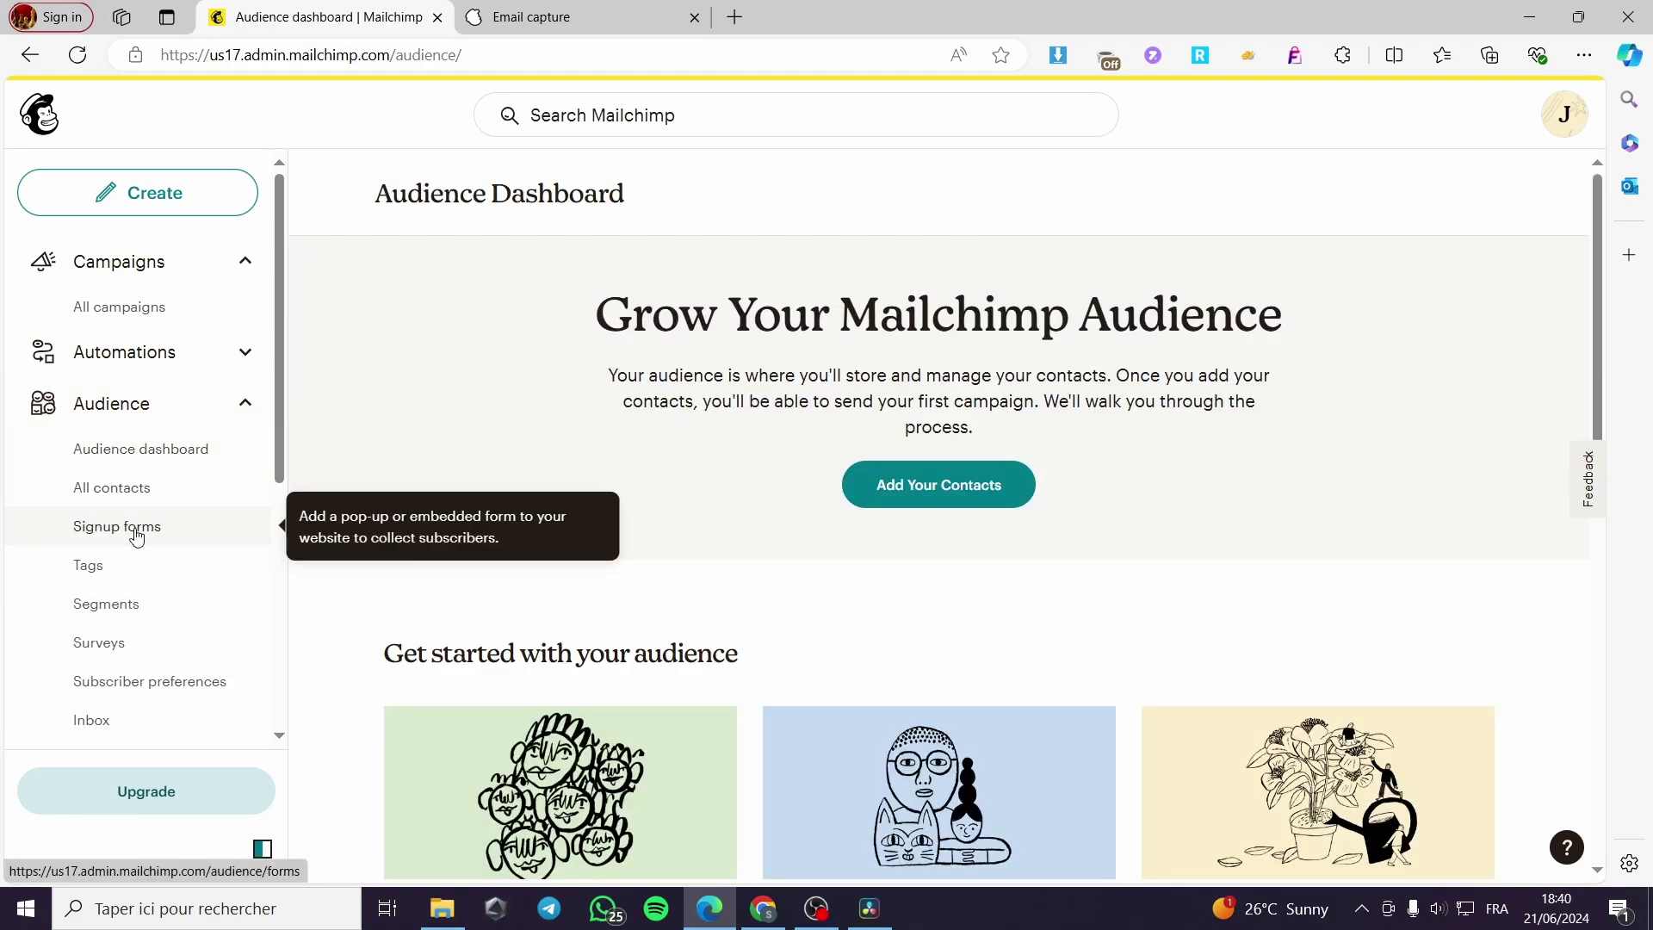
{"action": "left_click", "coordinate": [121, 490]}
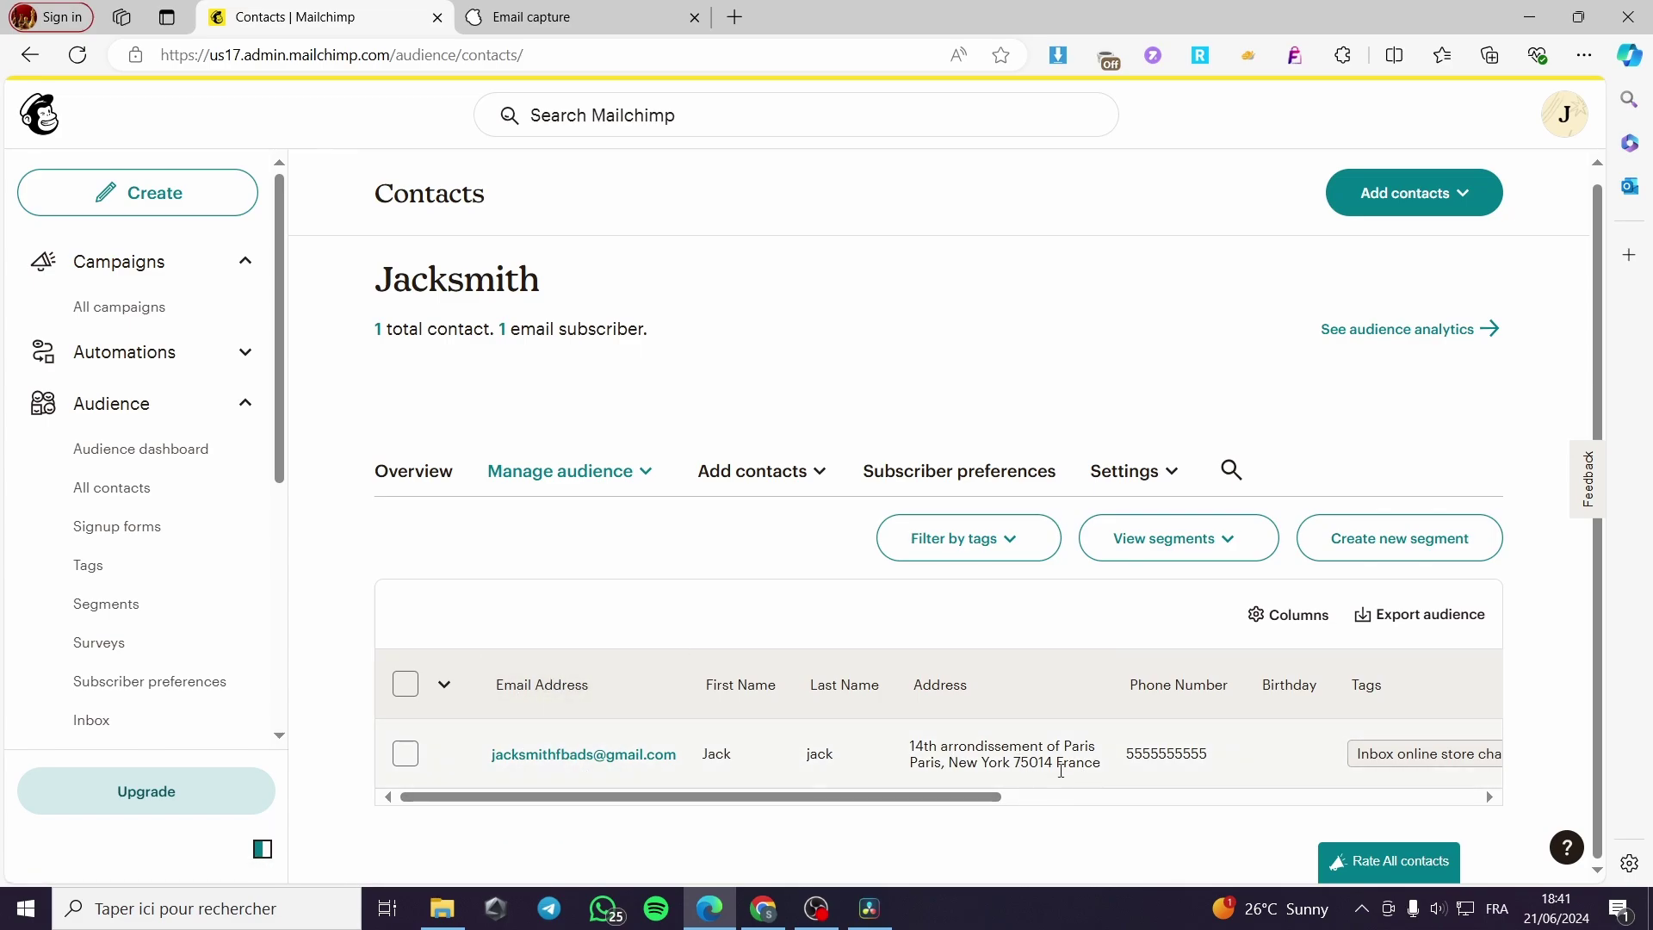
{"action": "scroll", "coordinate": [1003, 788], "scroll_direction": "right", "scroll_amount": 3}
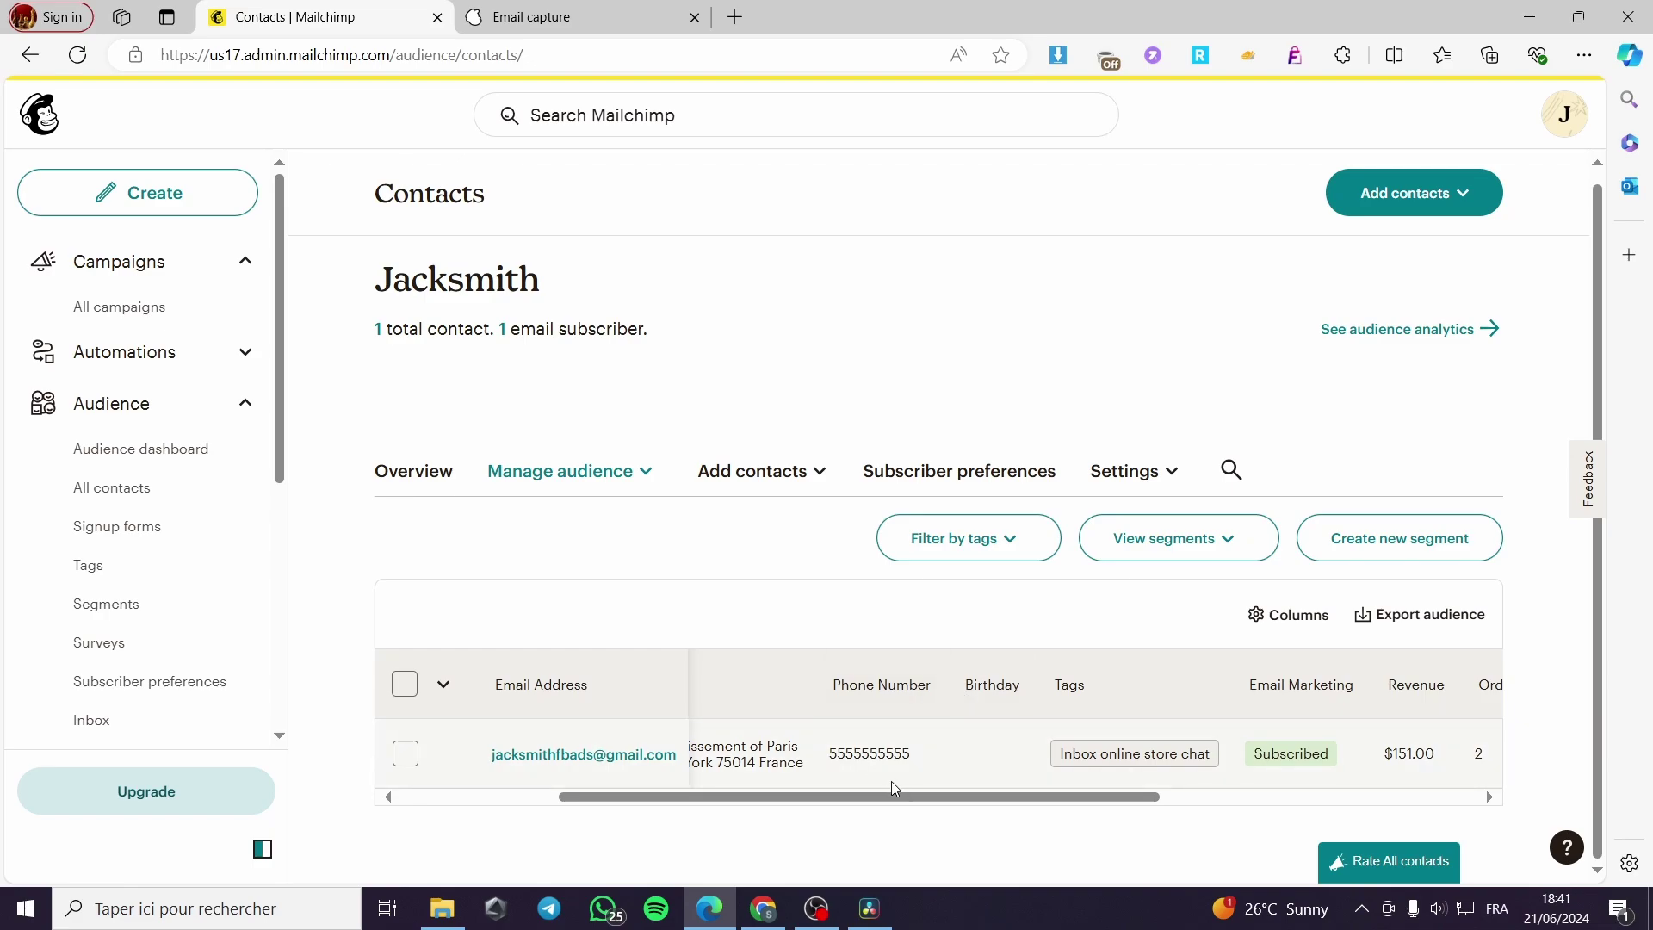
{"action": "scroll", "coordinate": [904, 796], "scroll_direction": "right", "scroll_amount": 5}
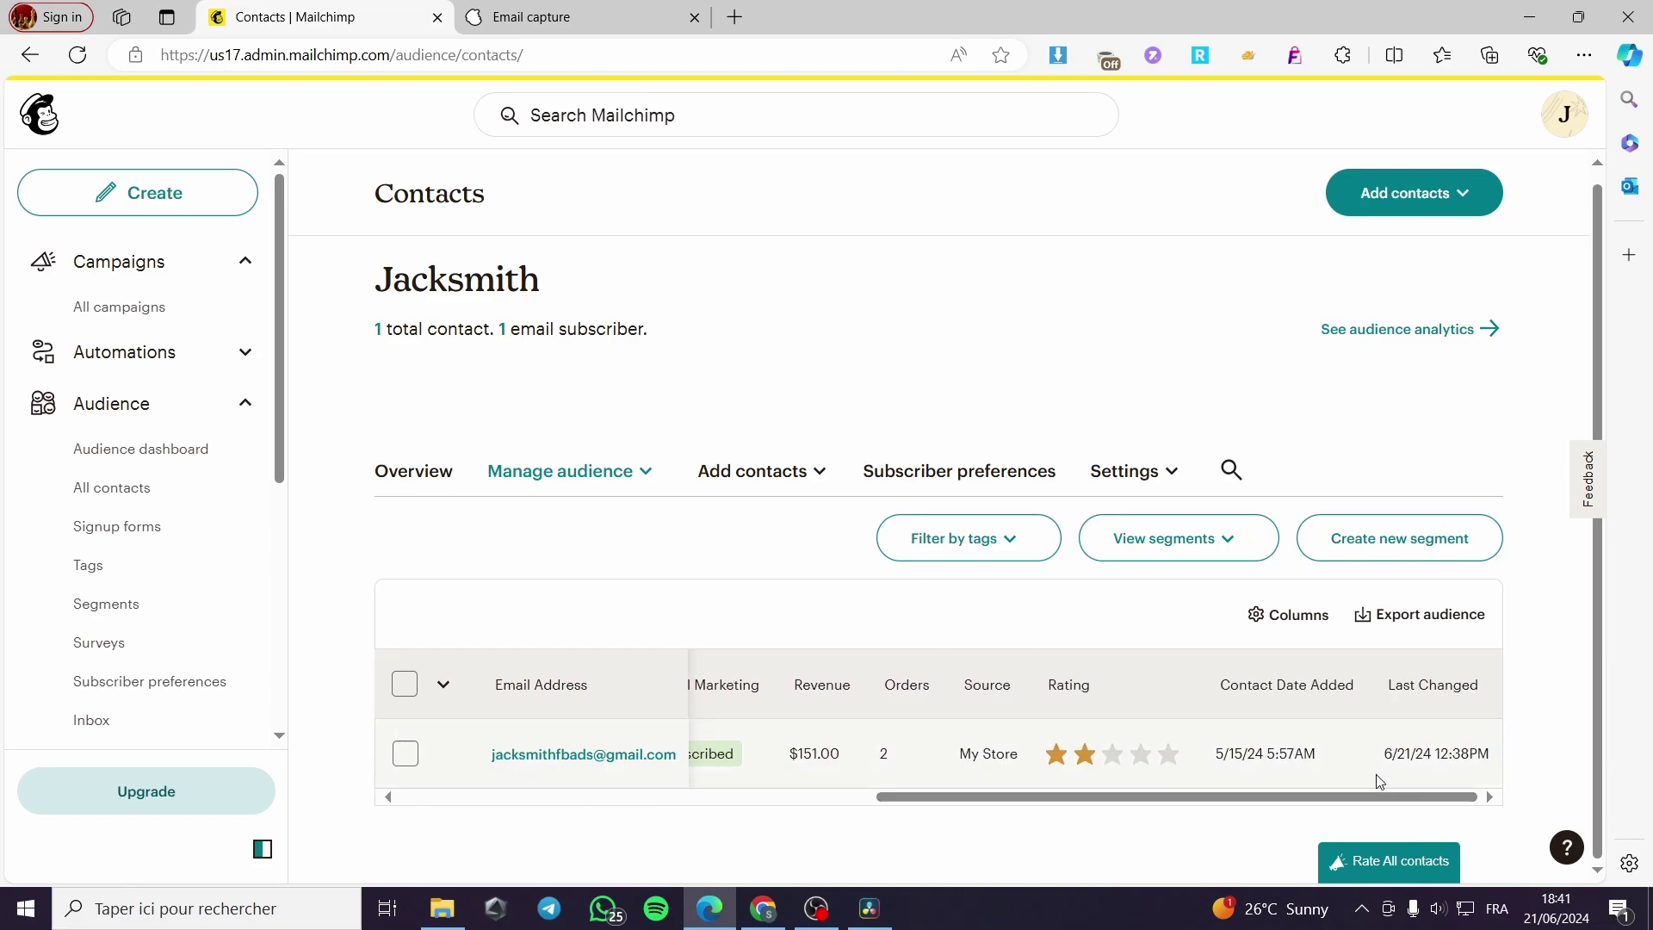